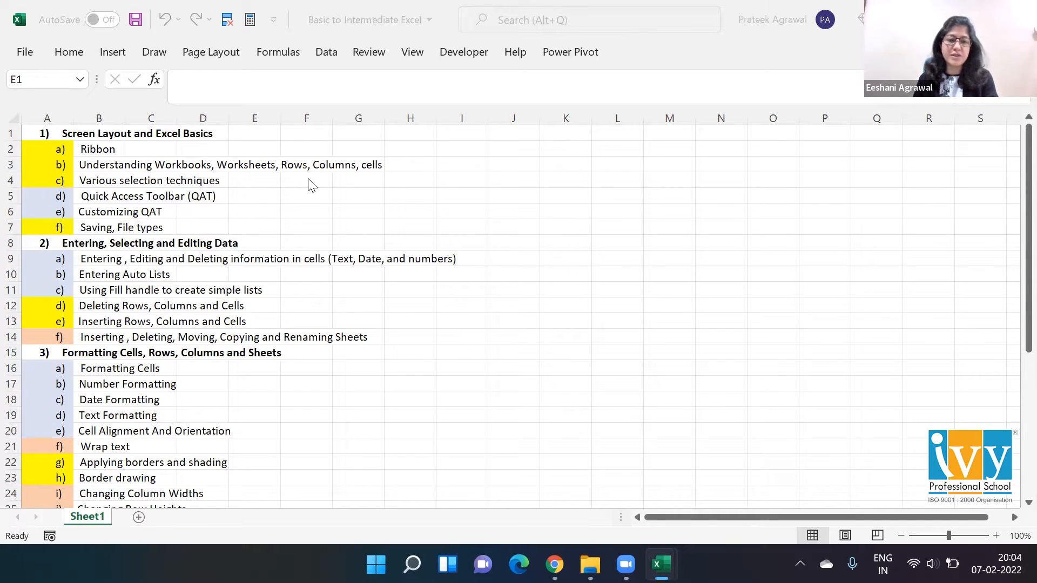
pyautogui.click(46, 18)
pyautogui.click(69, 52)
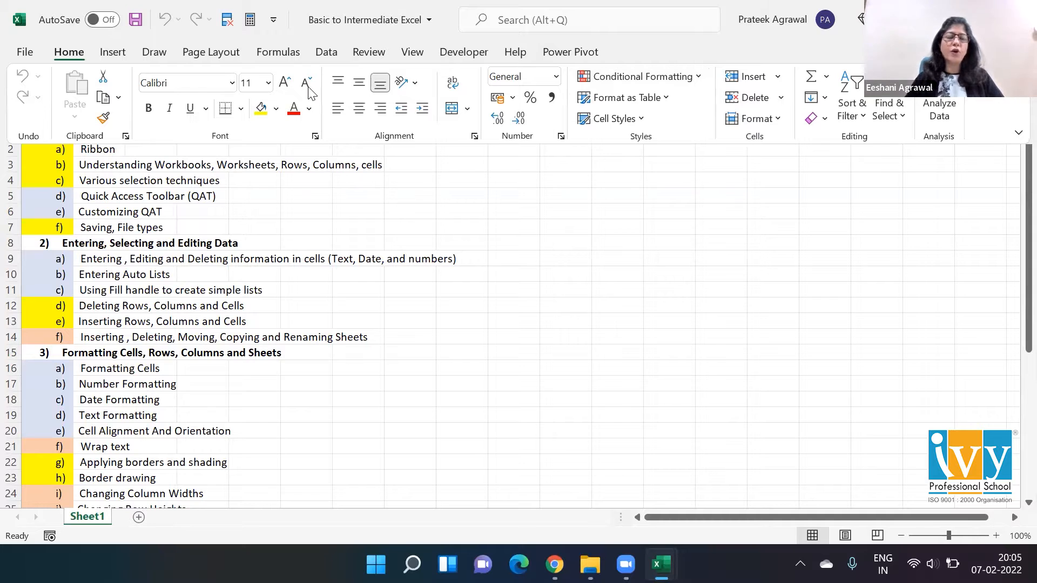
pyautogui.hotkey('ctrl', 'F1')
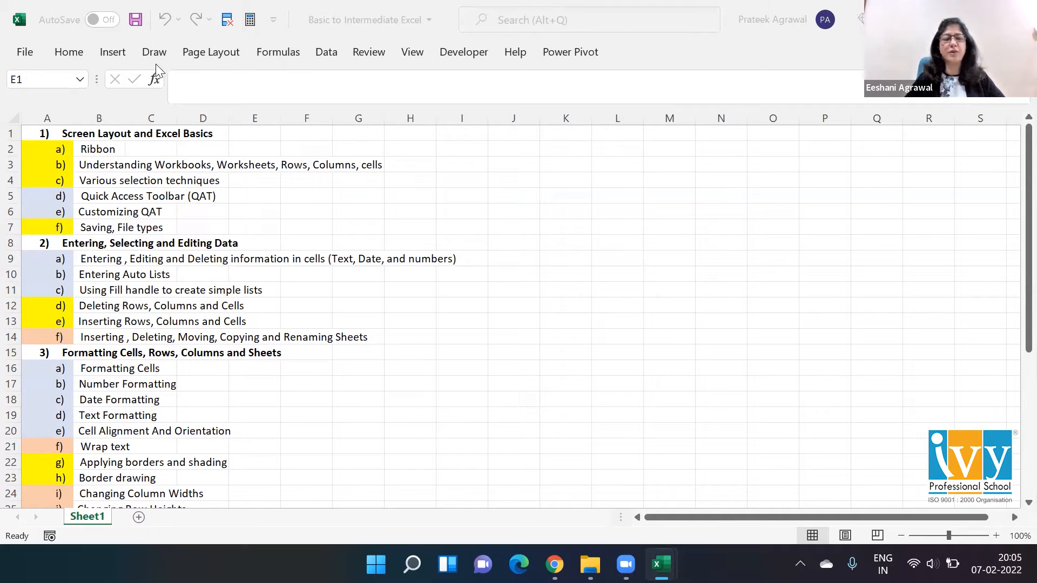
pyautogui.click(326, 53)
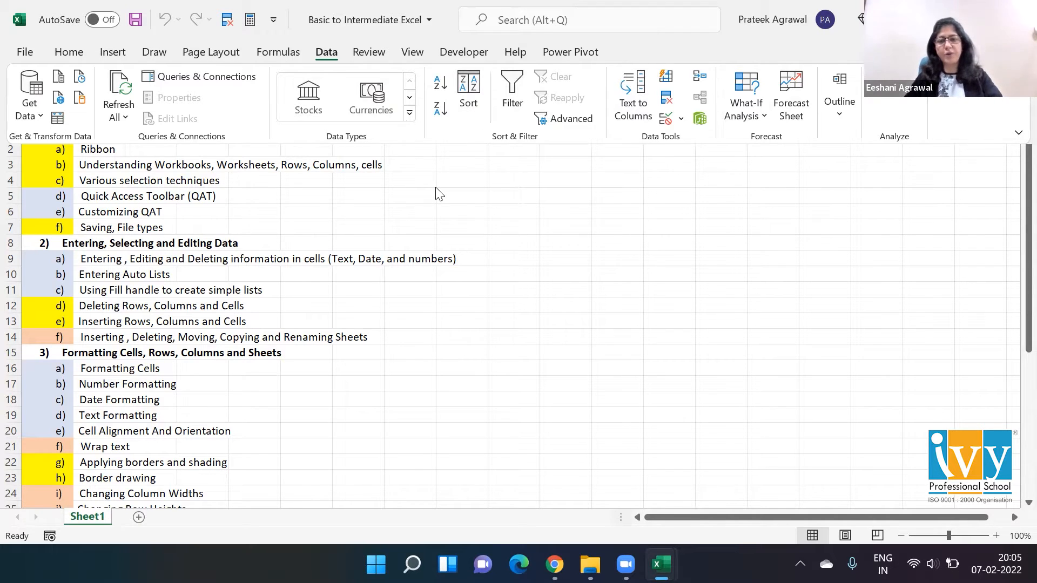
# Switch to the Session 6 - Sorting and Filtering workbook and add a worksheet named Notes after the Sorting sheet.
pyautogui.press('super+Tab')
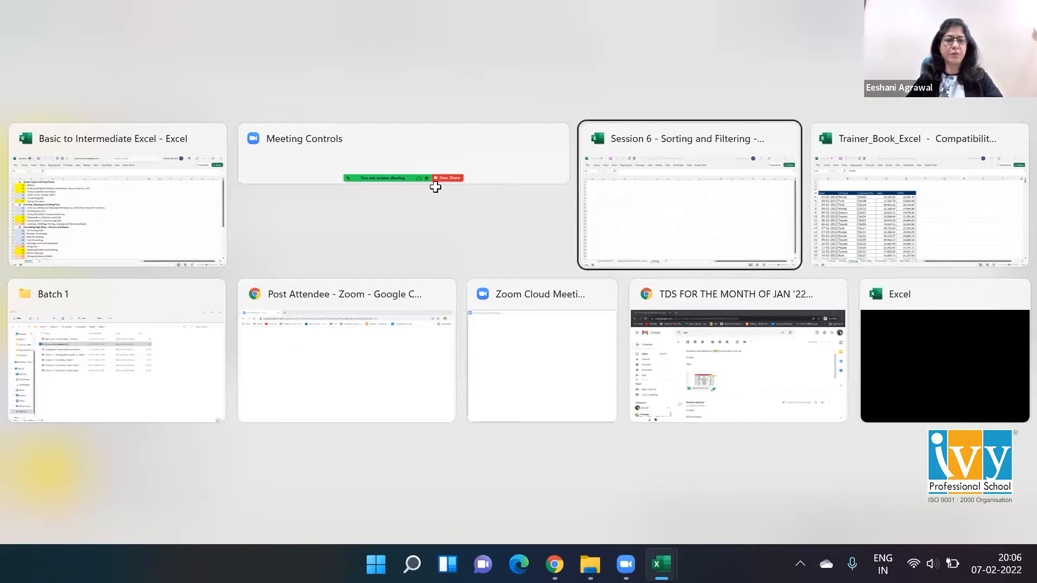
pyautogui.click(435, 187)
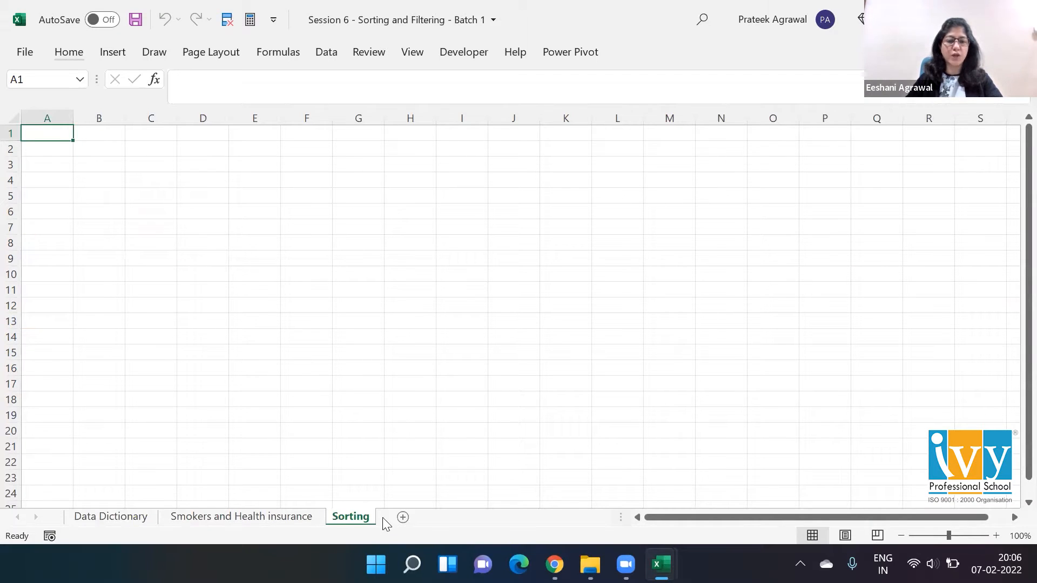
pyautogui.click(403, 517)
# Switch to the Trainer_Book_Excel workbook and view the car sales table on the Filtering sheet.
pyautogui.press('super+Tab')
pyautogui.press('Right')
pyautogui.press('Right')
pyautogui.press('Return')
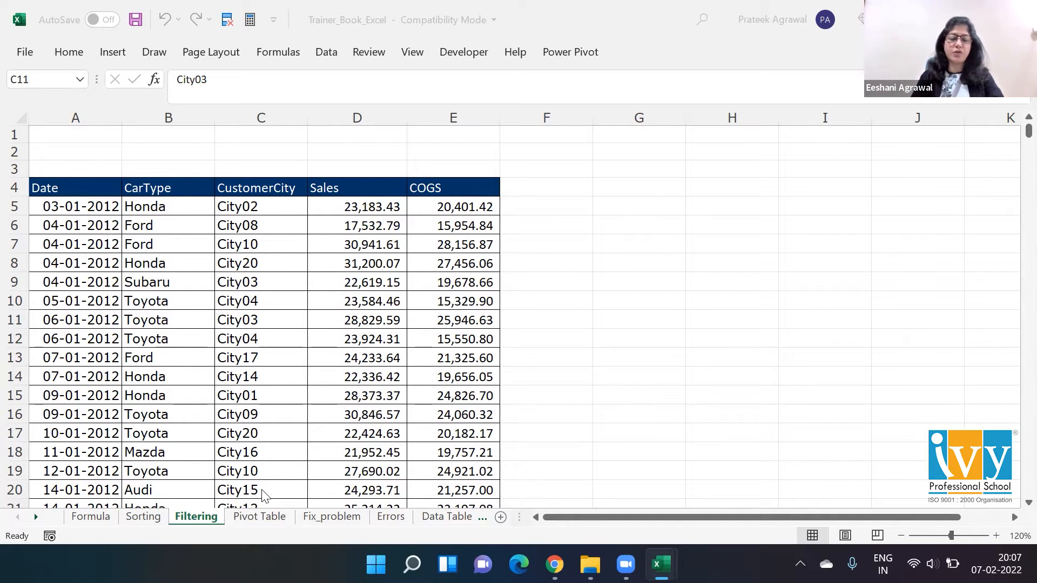
pyautogui.click(151, 362)
# Return to the Notes sheet of the Session 6 workbook and enter the heading "Sorting" in cell A1.
pyautogui.hotkey('alt', 'Tab')
pyautogui.hotkey('alt', 'Tab')
pyautogui.click(60, 139)
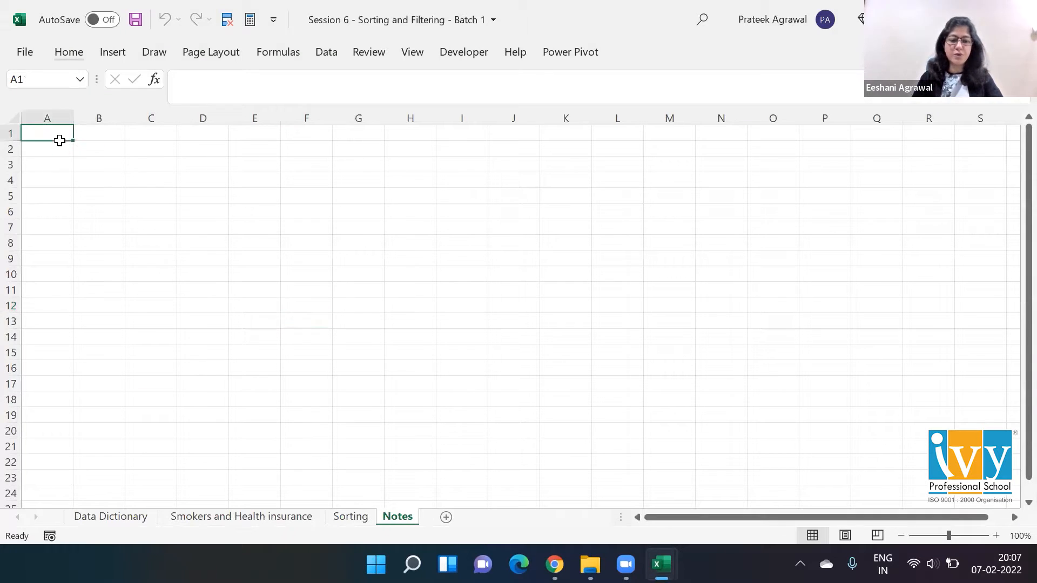
pyautogui.write('Sorting')
pyautogui.press('Return')
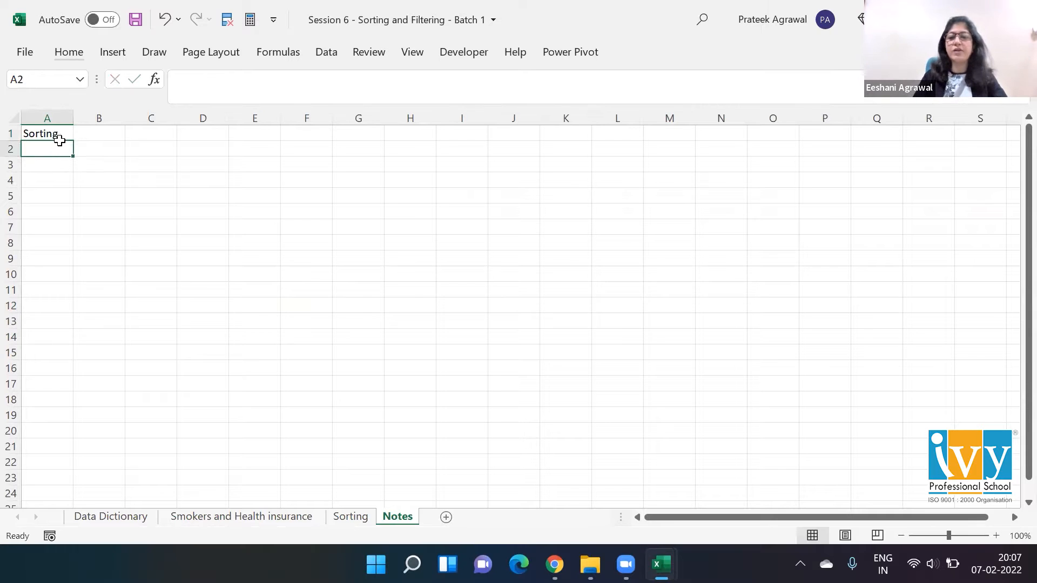
# Zoom the Notes sheet in to 180%.
pyautogui.click(995, 535)
pyautogui.click(996, 535)
pyautogui.click(995, 535)
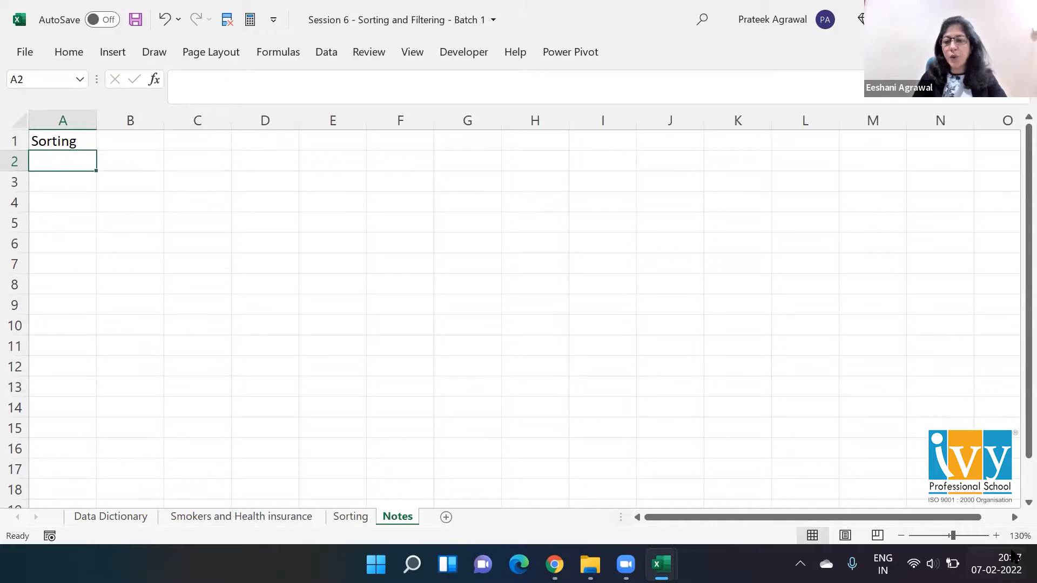
pyautogui.click(995, 535)
pyautogui.click(996, 535)
pyautogui.click(996, 535)
pyautogui.click(996, 535)
pyautogui.click(996, 535)
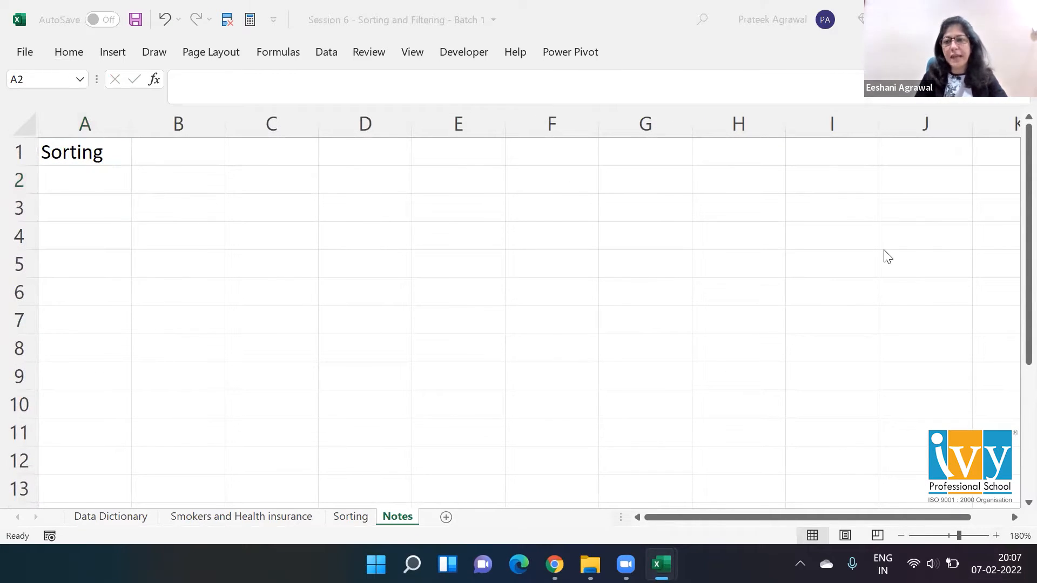
# Enter "Re-Arranging the data to make more useful to us based on the problem" in A2 and bold the Sorting heading in A1.
pyautogui.click(90, 169)
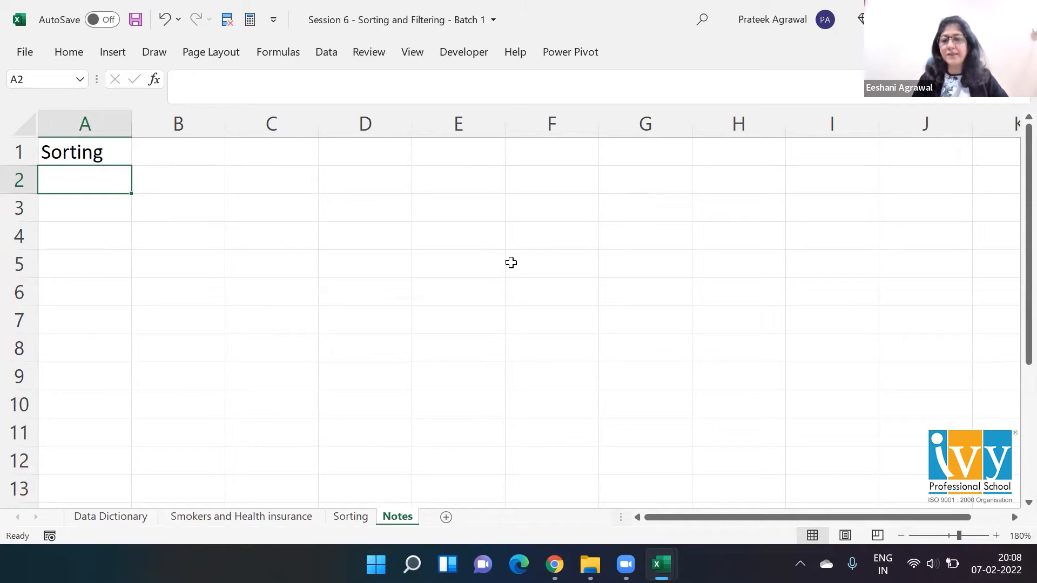
pyautogui.hotkey('alt', 'Tab')
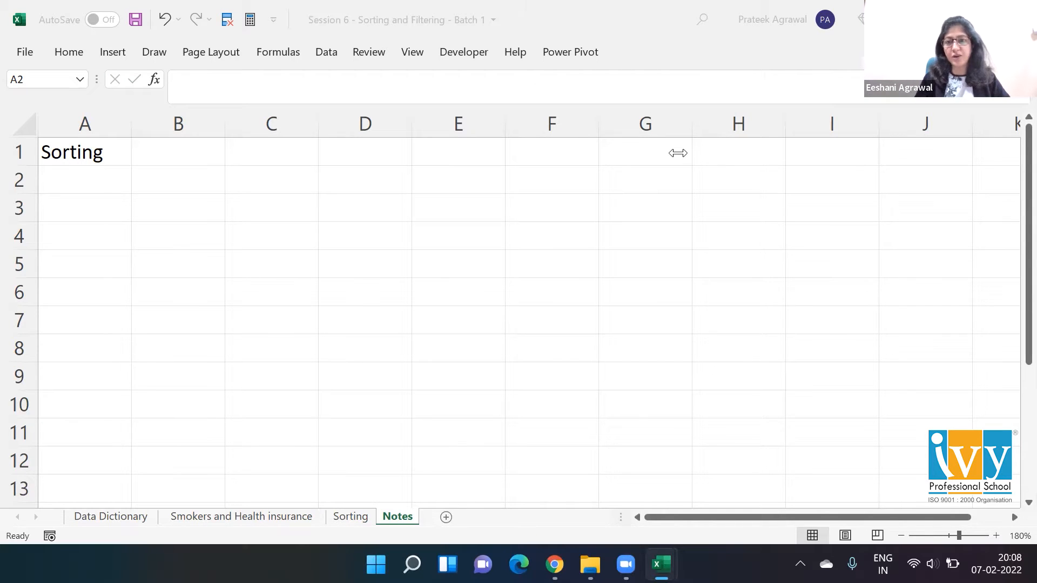
pyautogui.click(103, 169)
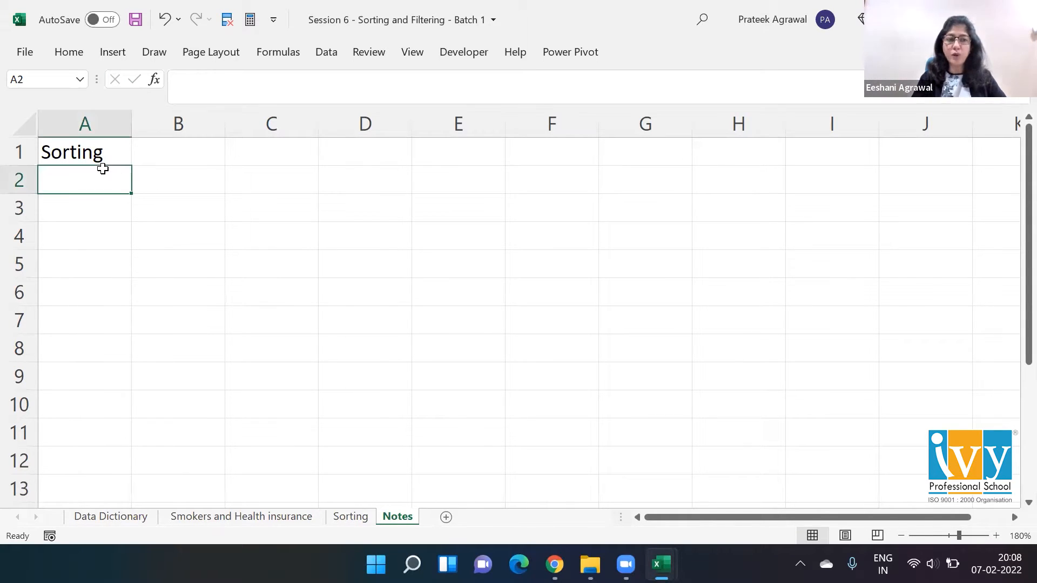
pyautogui.write('Re')
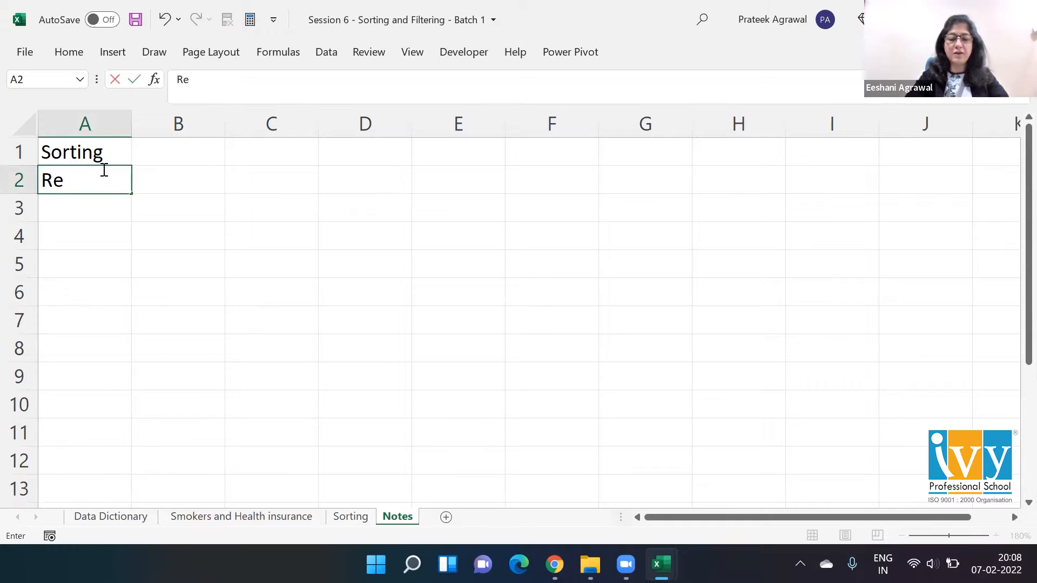
pyautogui.write('-Arrang')
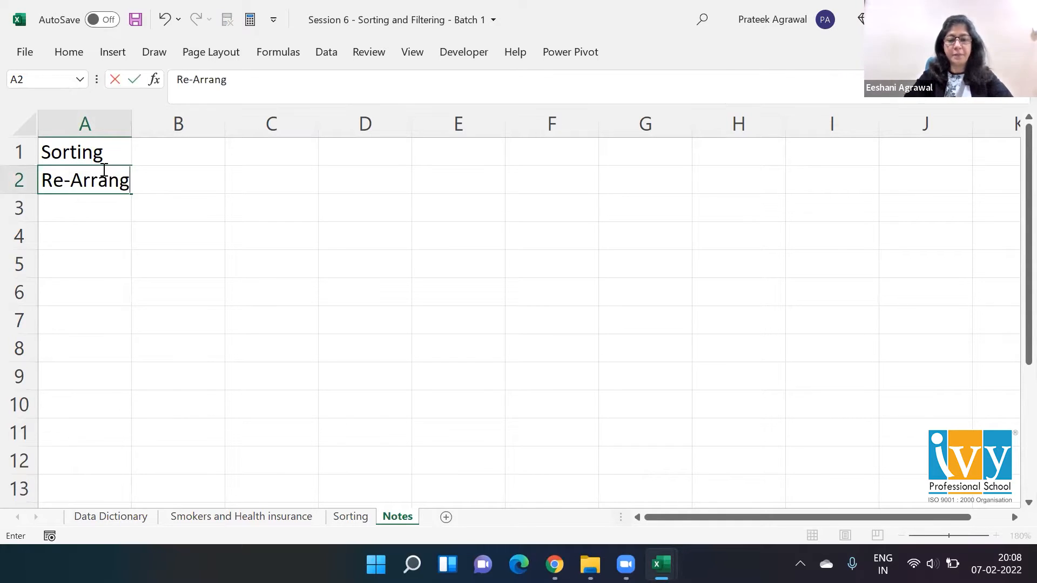
pyautogui.write('ing the data')
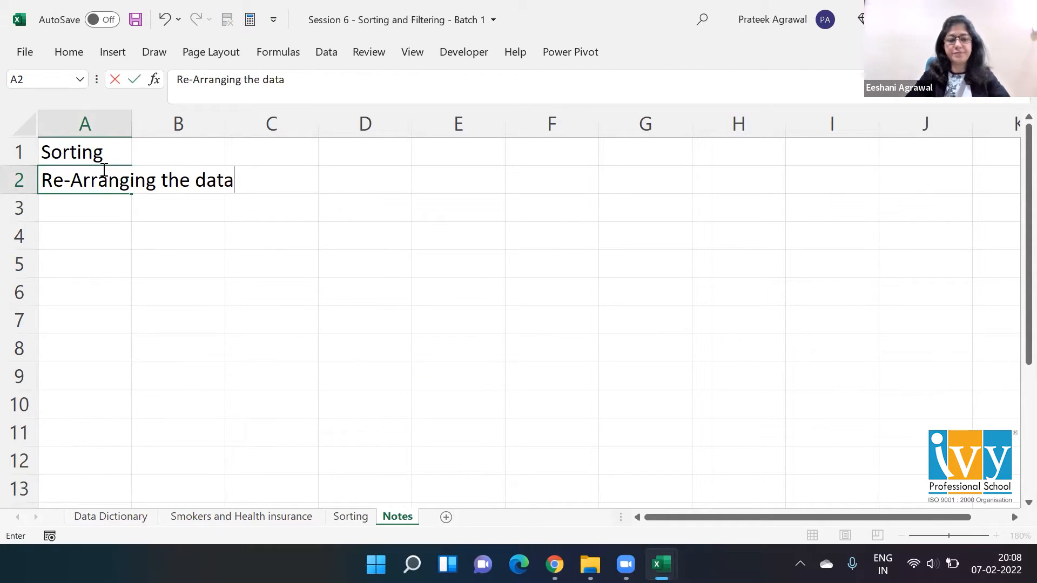
pyautogui.write(' t')
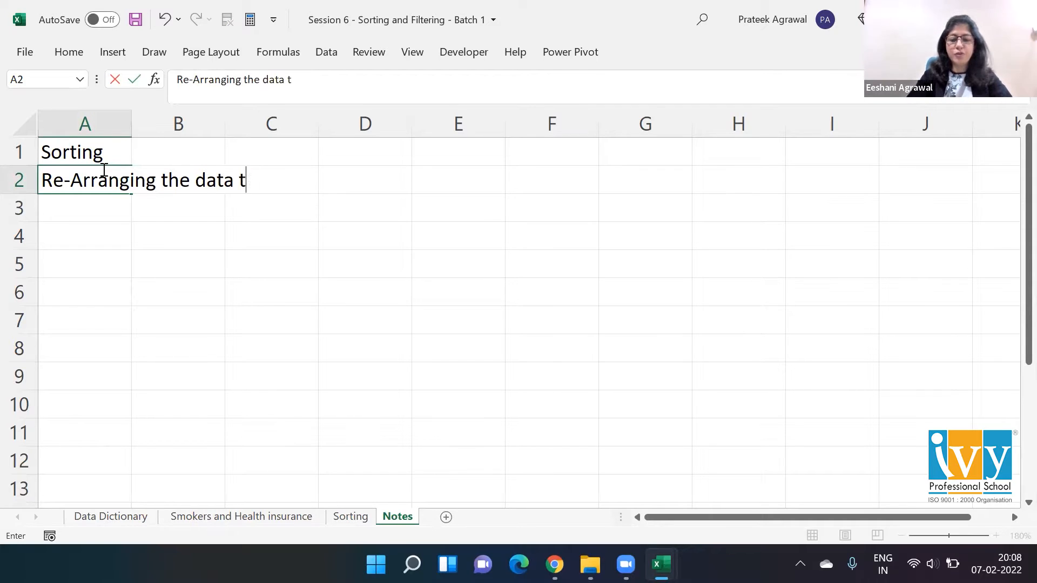
pyautogui.write('o make ')
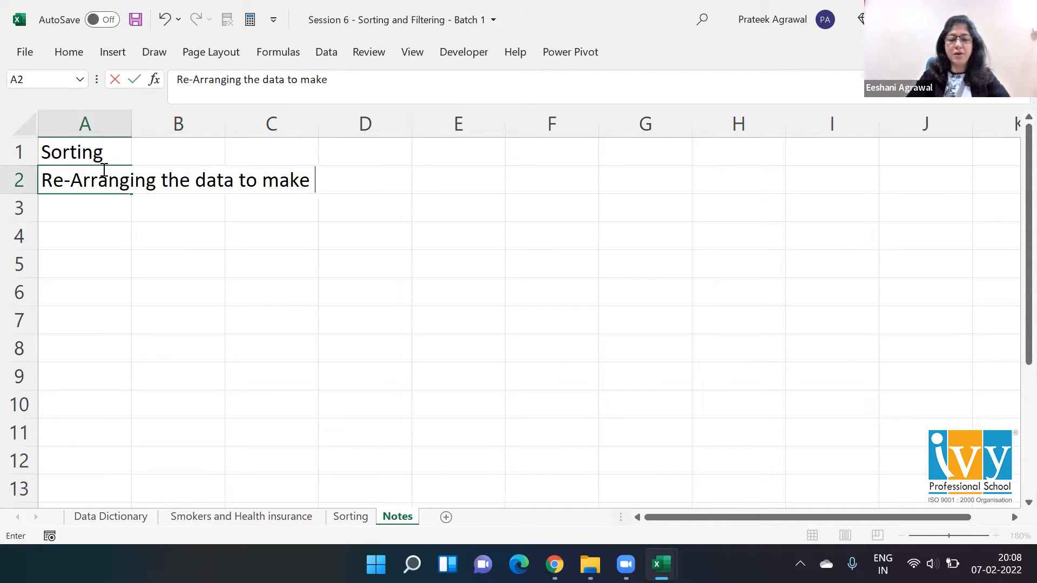
pyautogui.write('more u')
pyautogui.press('BackSpace')
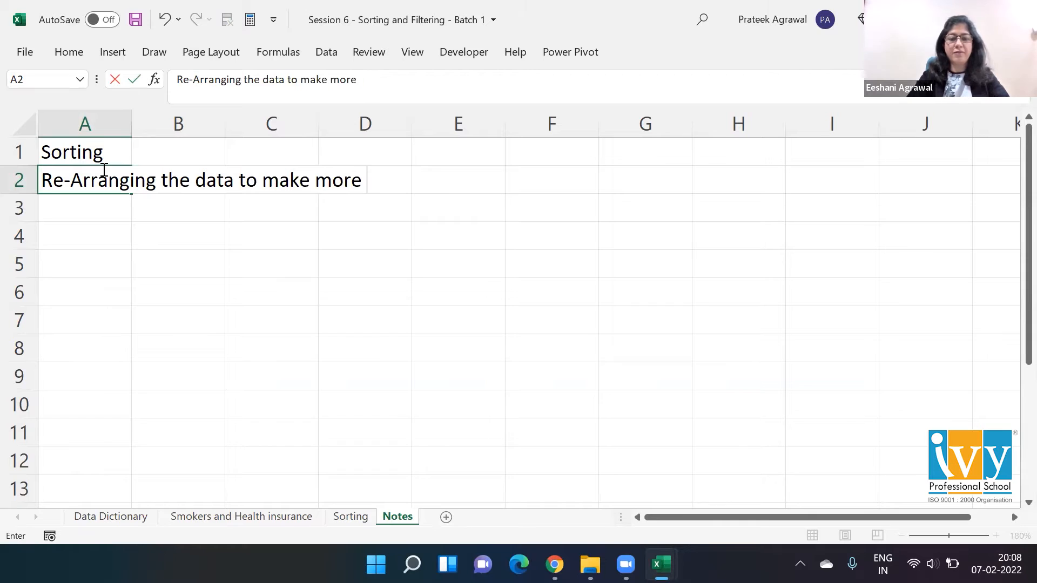
pyautogui.write('usefu')
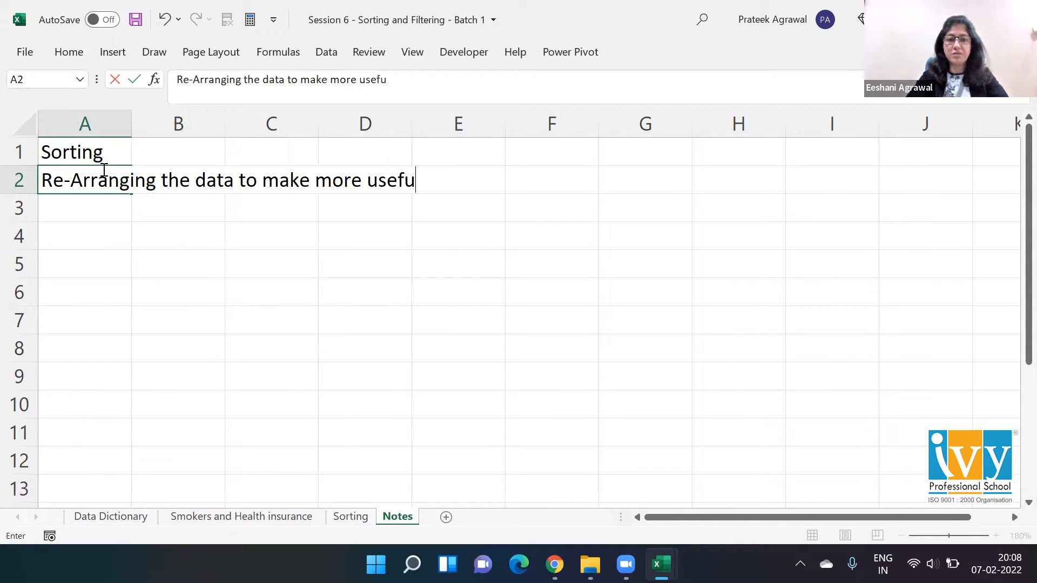
pyautogui.write('l to us bas')
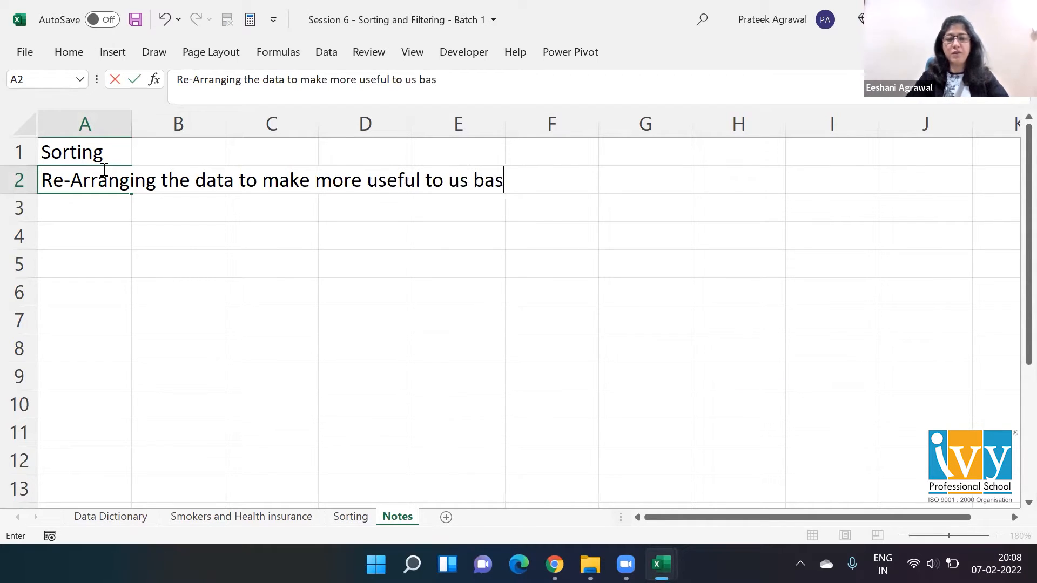
pyautogui.write('ed on the pro')
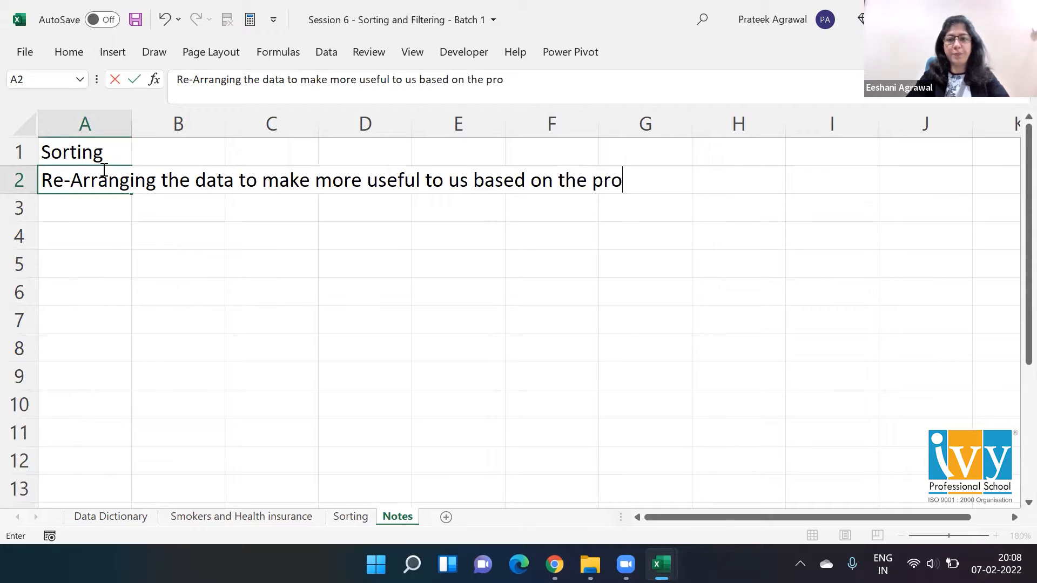
pyautogui.write('blem')
pyautogui.press('Return')
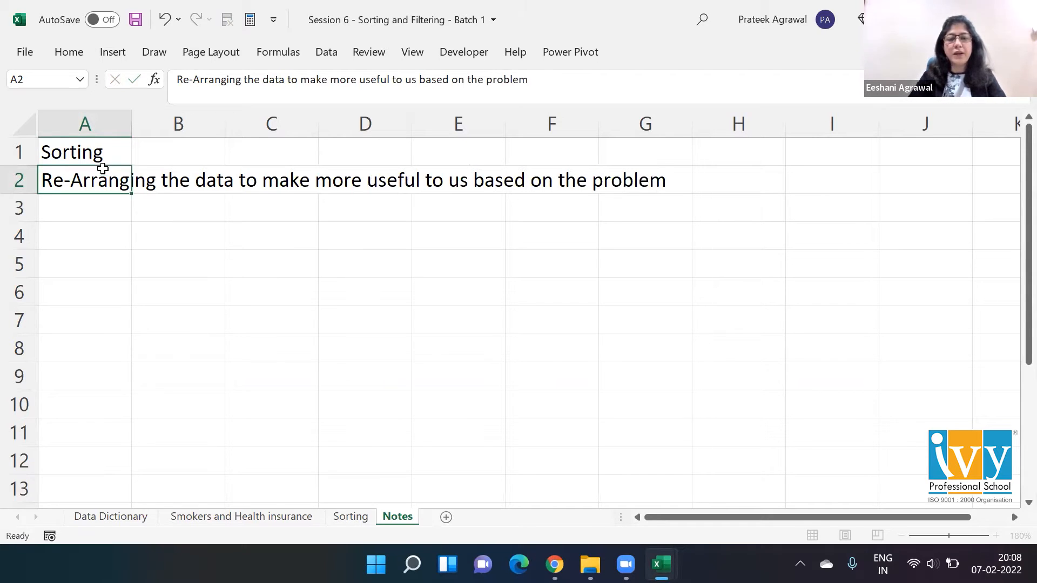
pyautogui.click(103, 165)
pyautogui.hotkey('ctrl', 'b')
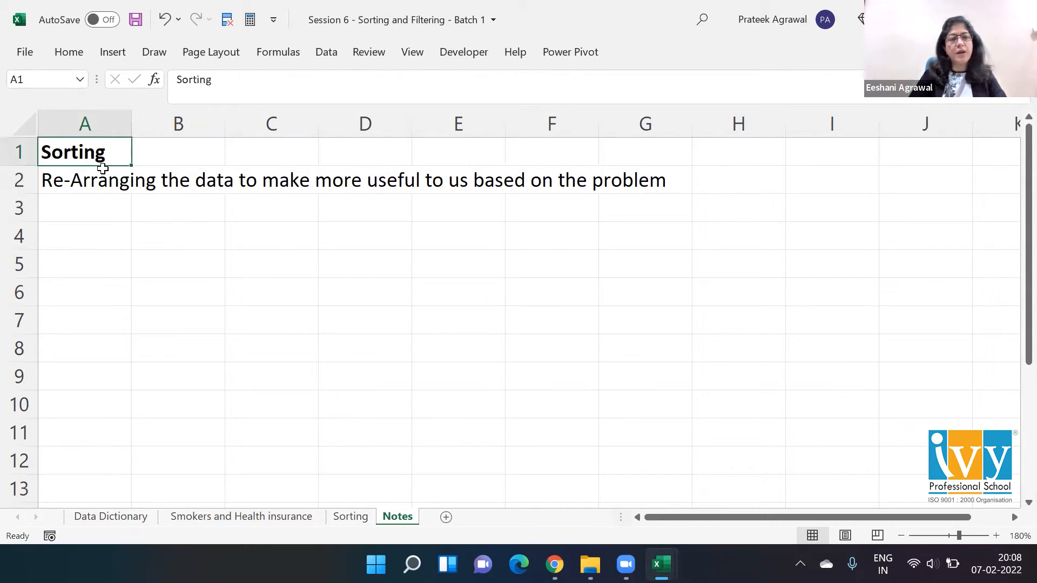
# Enter the note "Numbers --> Highest to lowest, Lowest to highest" in cell A3.
pyautogui.press('Down')
pyautogui.press('Down')
pyautogui.write('Numbers 0')
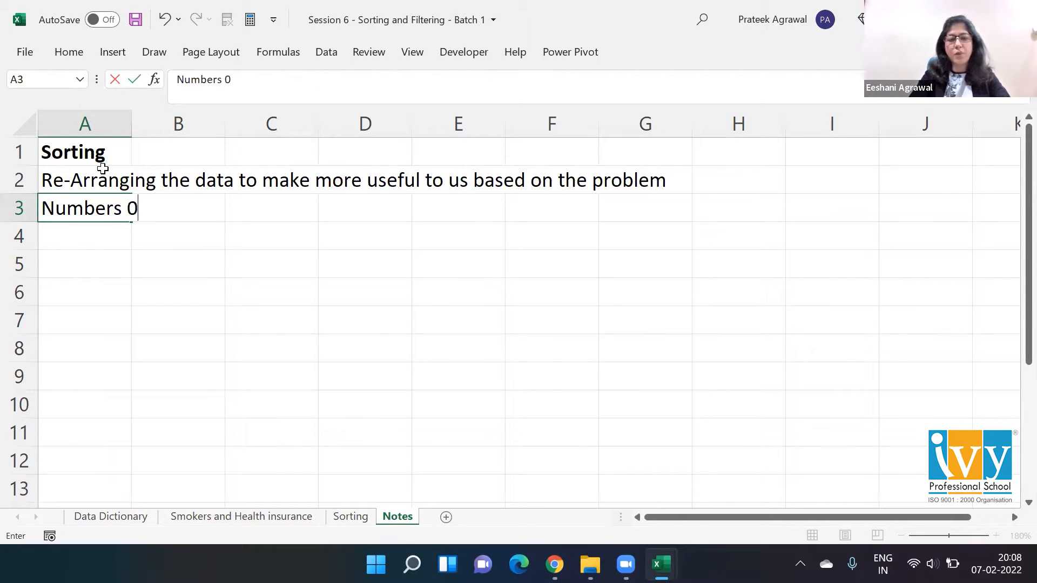
pyautogui.press('BackSpace')
pyautogui.write('--<')
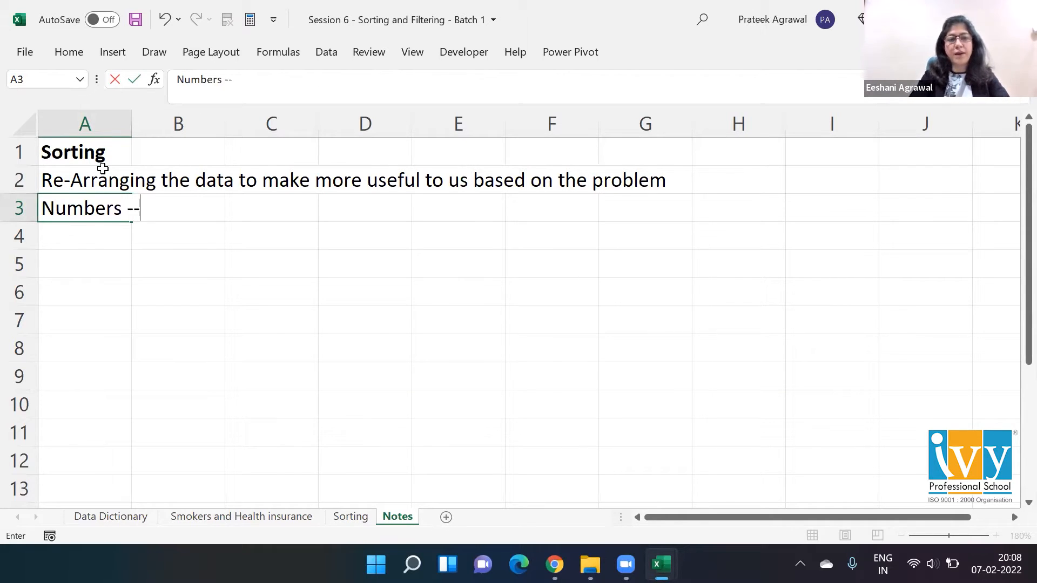
pyautogui.write('High')
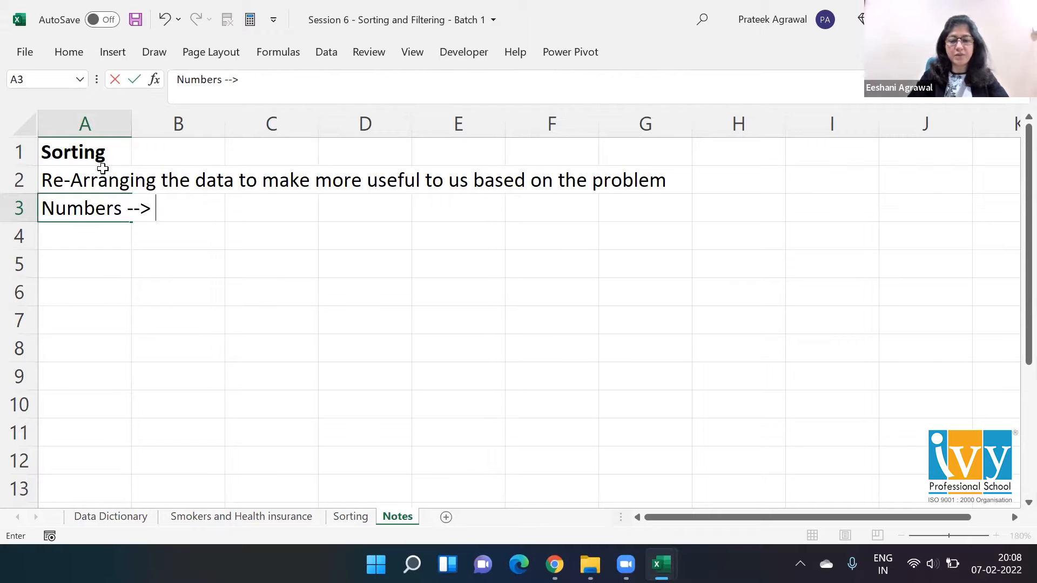
pyautogui.write('es')
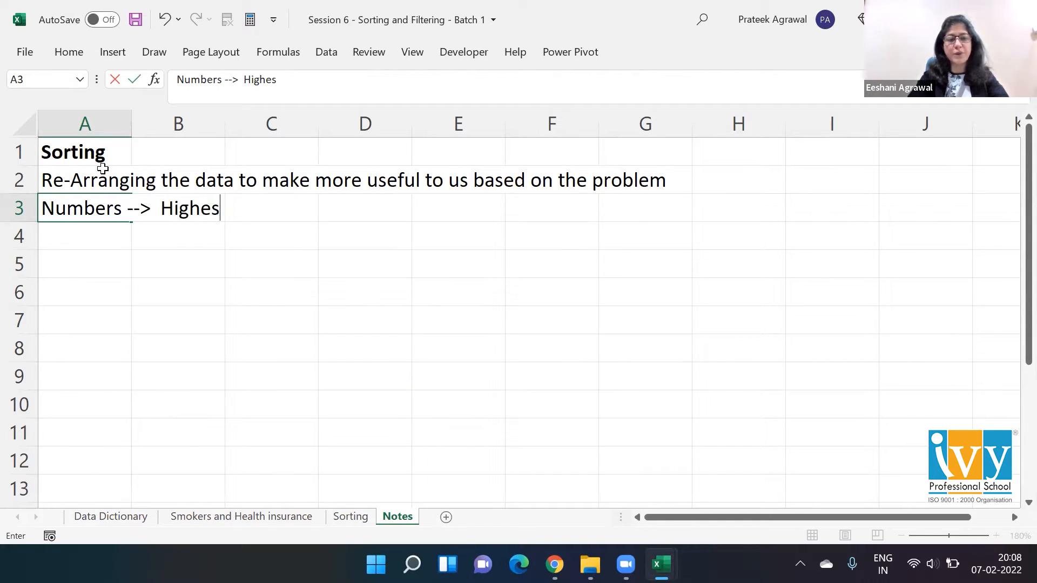
pyautogui.write('t to lowest')
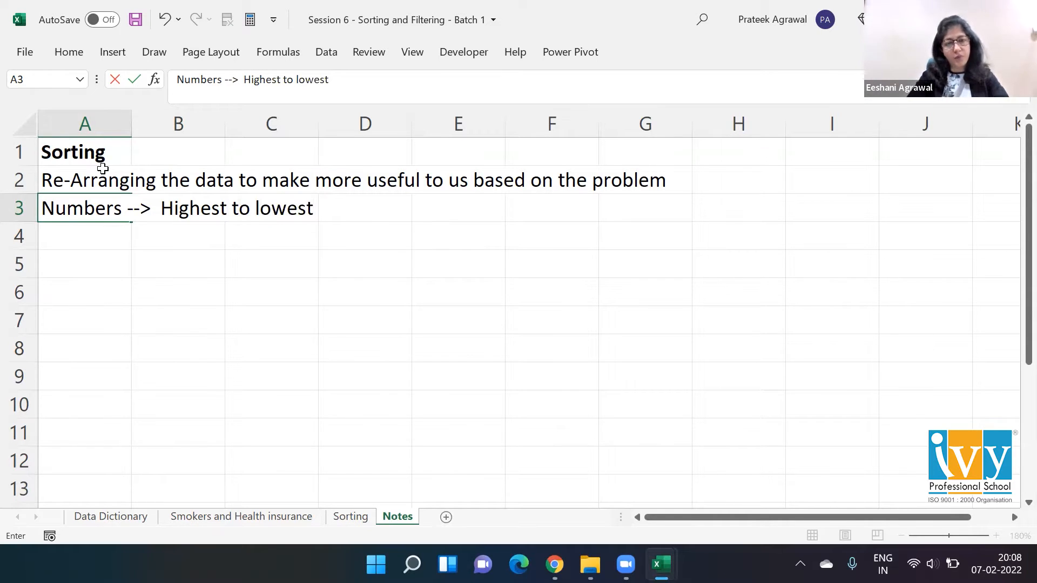
pyautogui.write(', Lowerst')
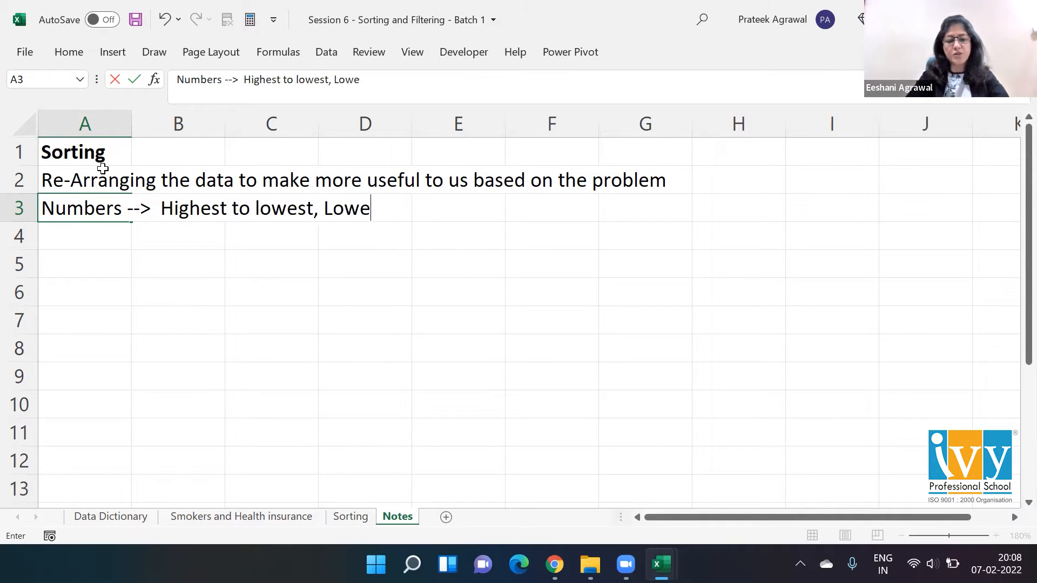
pyautogui.press('BackSpace')
pyautogui.press('BackSpace')
pyautogui.press('BackSpace')
pyautogui.write('st to')
pyautogui.write(' highest')
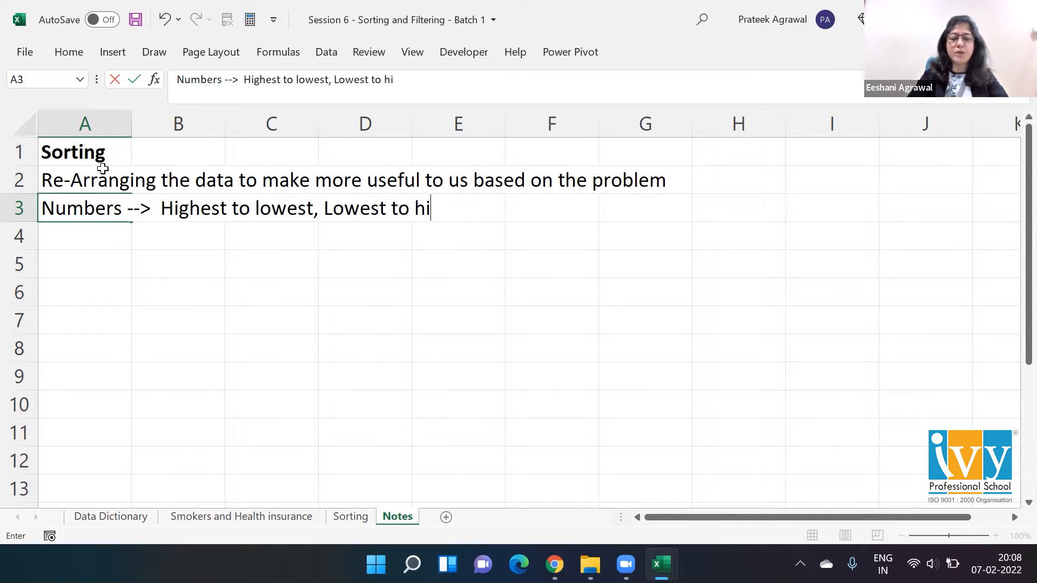
pyautogui.press('Return')
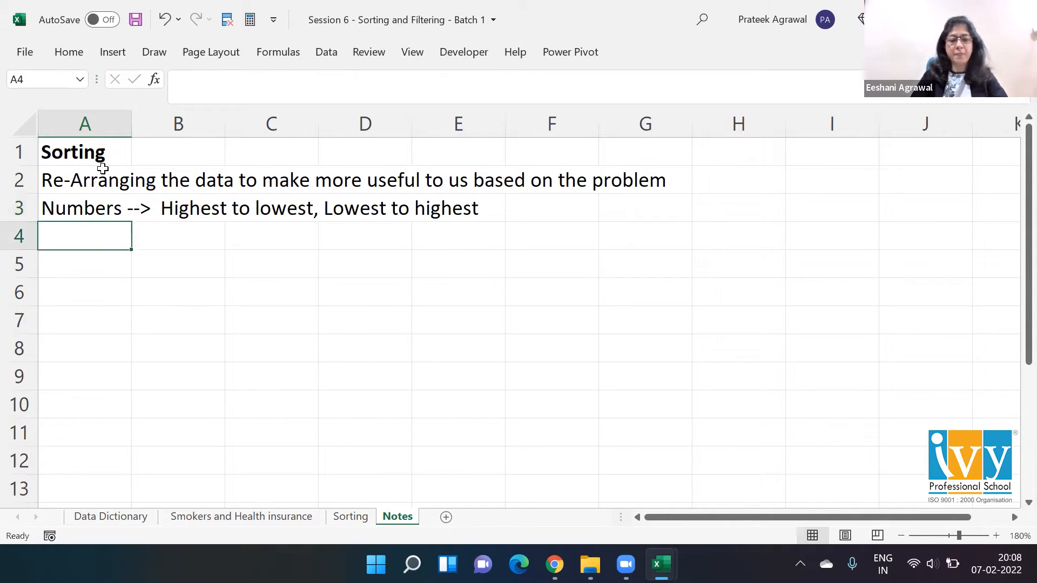
# Switch to the Trainer_Book_Excel workbook and examine the Date column and the CarType header on the Filtering sheet.
pyautogui.hotkey('alt', 'Tab')
pyautogui.hotkey('alt', 'Tab')
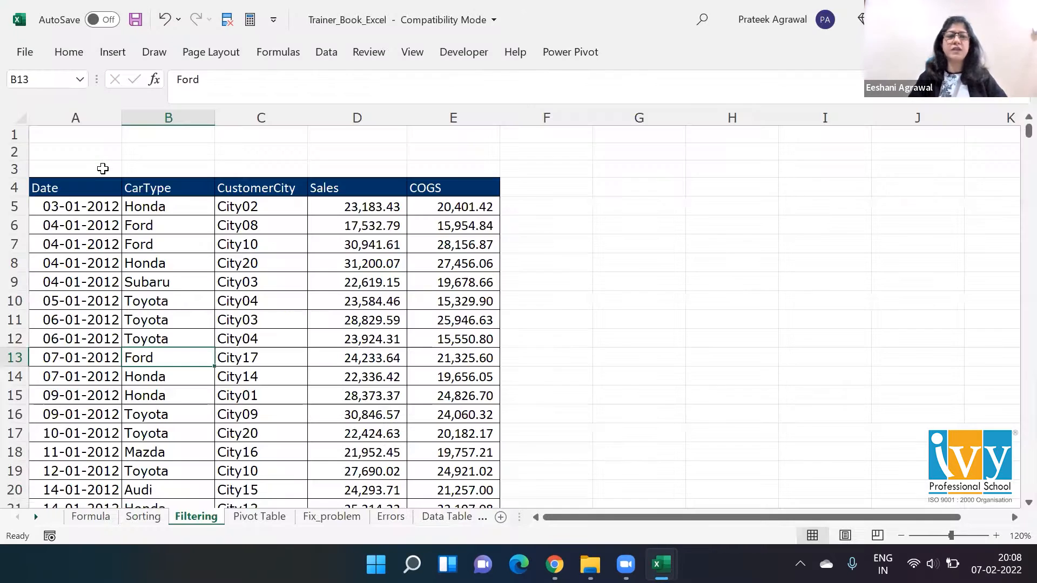
pyautogui.click(87, 111)
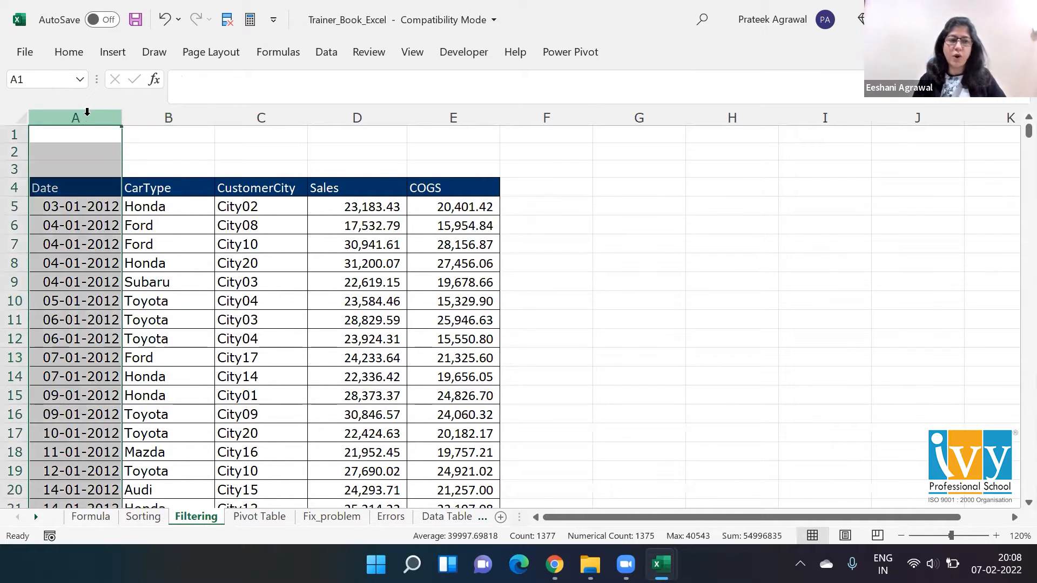
pyautogui.click(177, 188)
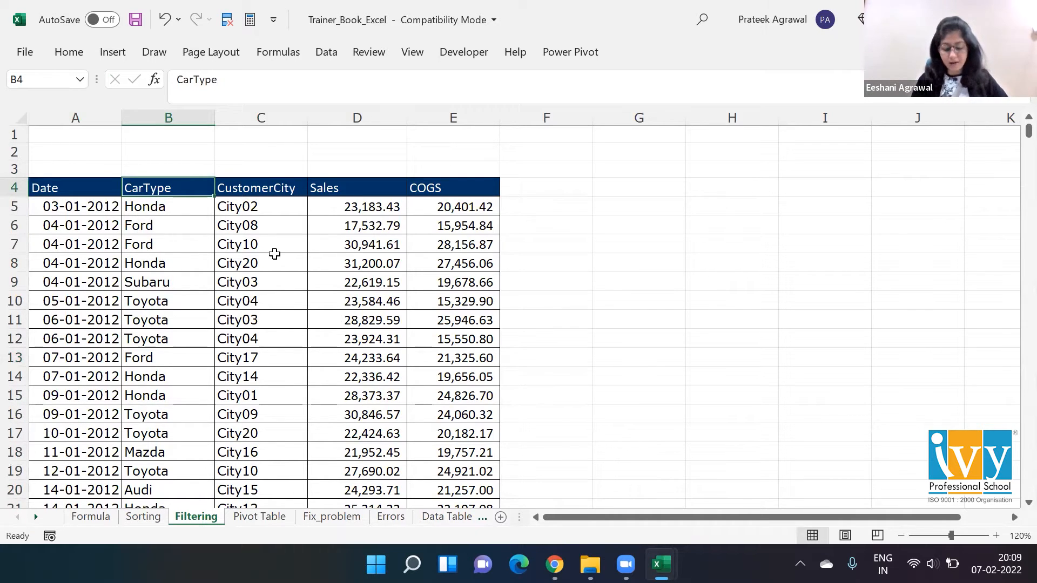
# Enter the note "COGS -> Cost of goods sold" in cell E2 and clear the stray text from A2.
pyautogui.click(361, 218)
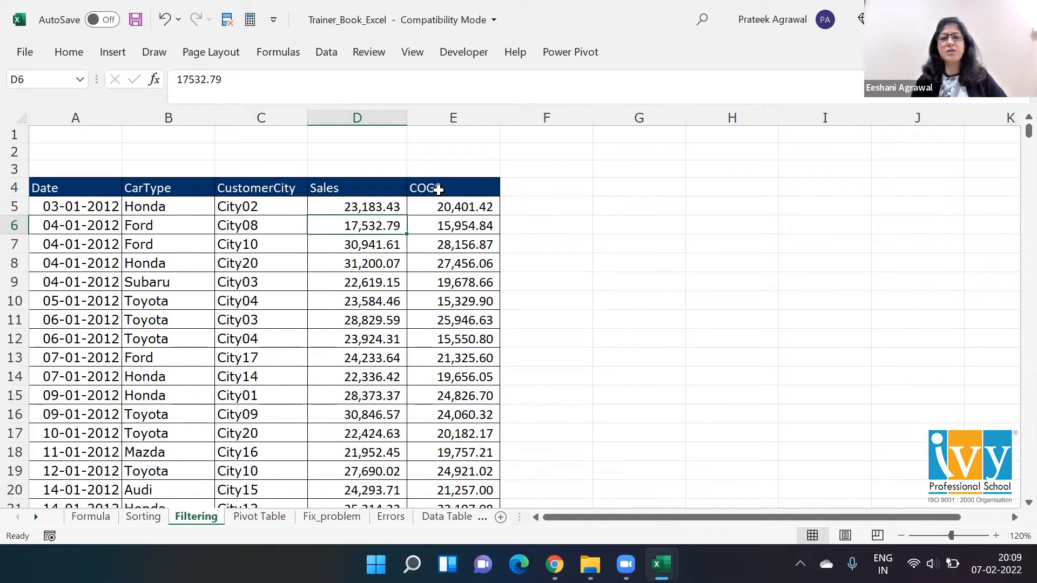
pyautogui.click(473, 146)
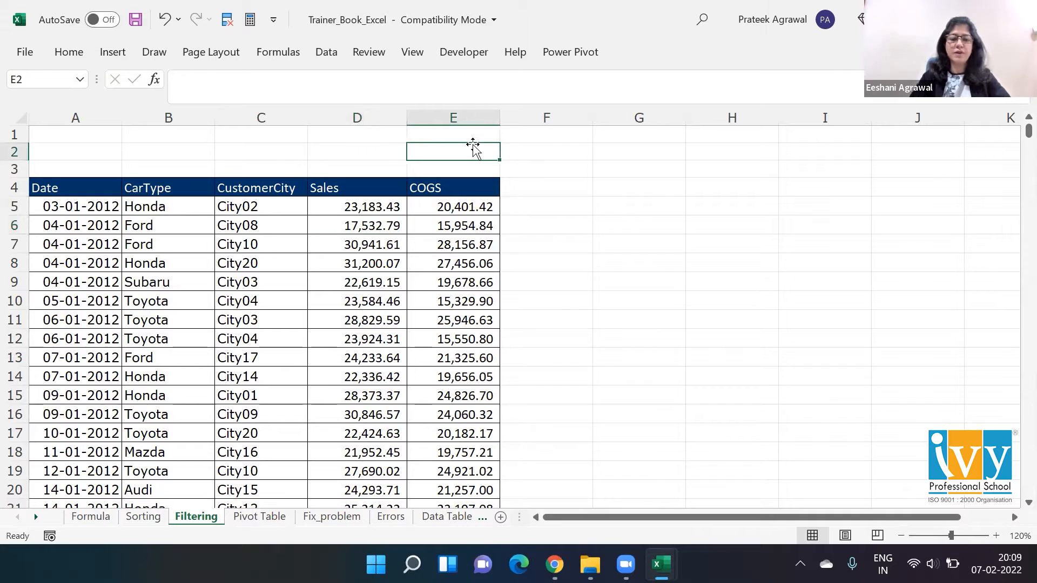
pyautogui.write('COGS -> G')
pyautogui.hotkey('ctrl', 'Left')
pyautogui.write('oc')
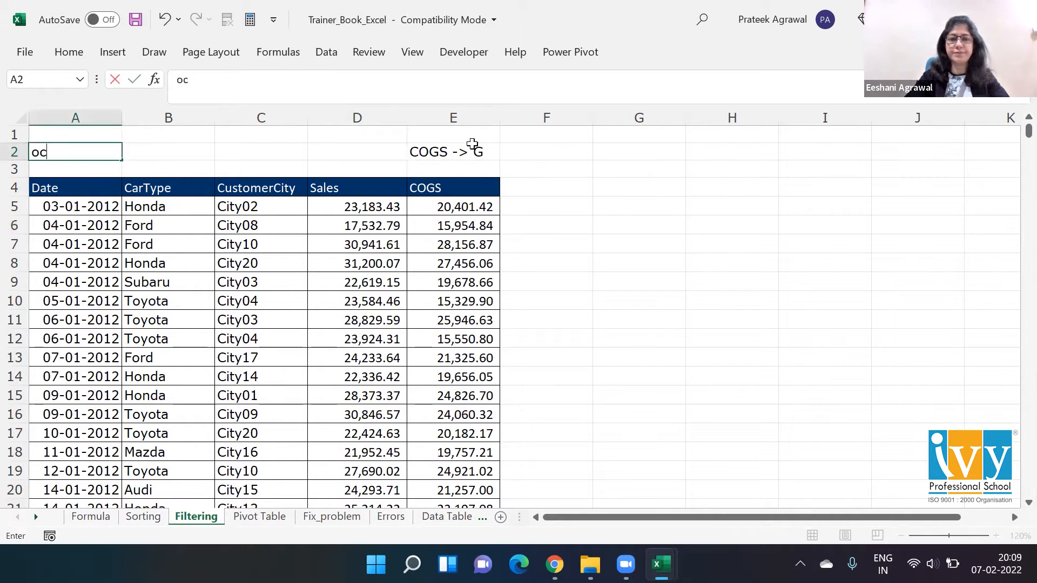
pyautogui.press('Return')
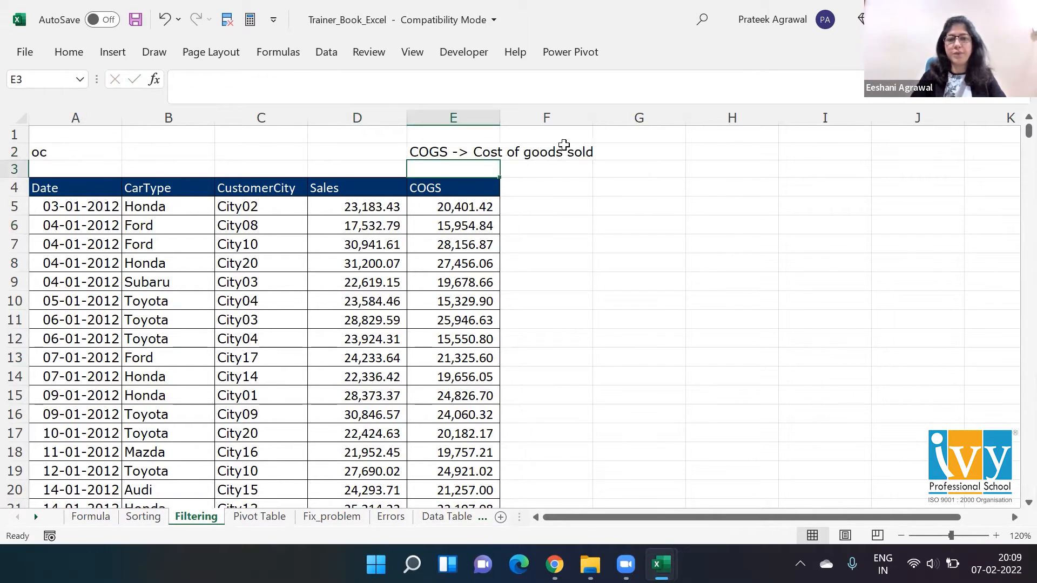
pyautogui.press('Left')
pyautogui.press('Left')
pyautogui.press('Left')
pyautogui.press('Left')
pyautogui.press('Up')
pyautogui.press('Delete')
# Examine the COGS, Sales, CarType and CustomerCity headers and go through the first rows of Sales values.
pyautogui.click(443, 189)
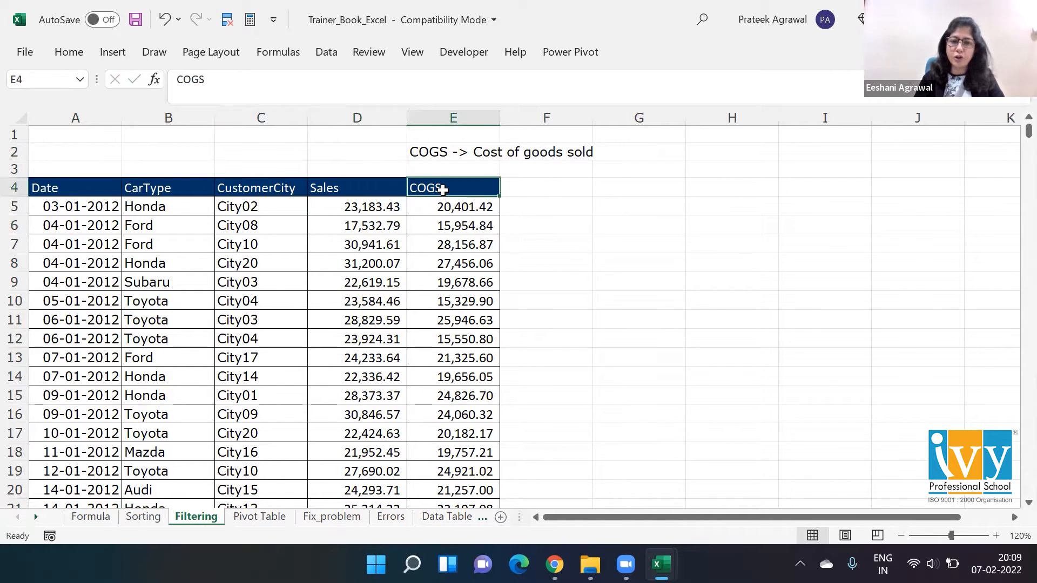
pyautogui.click(352, 189)
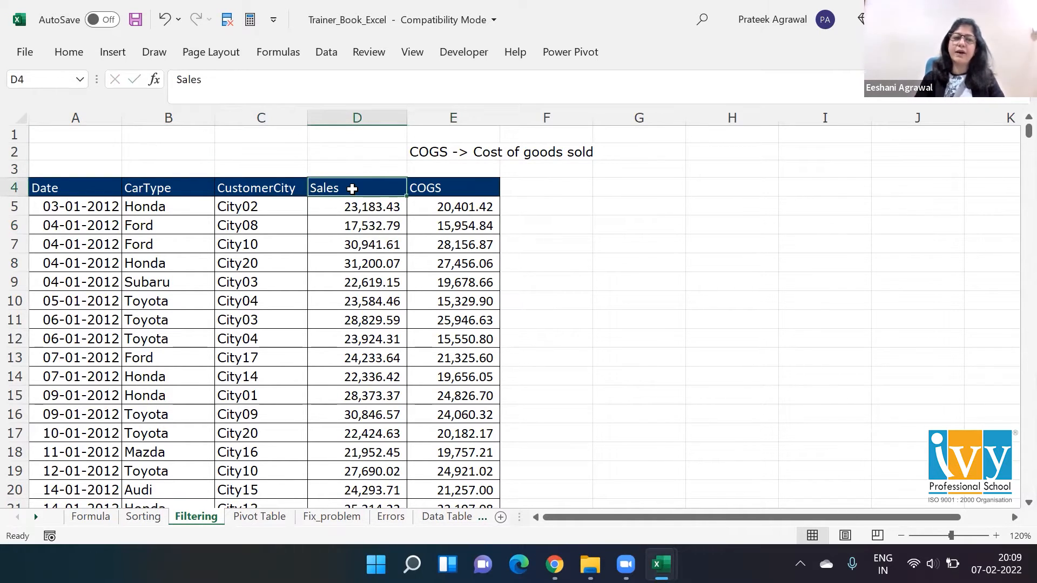
pyautogui.click(175, 189)
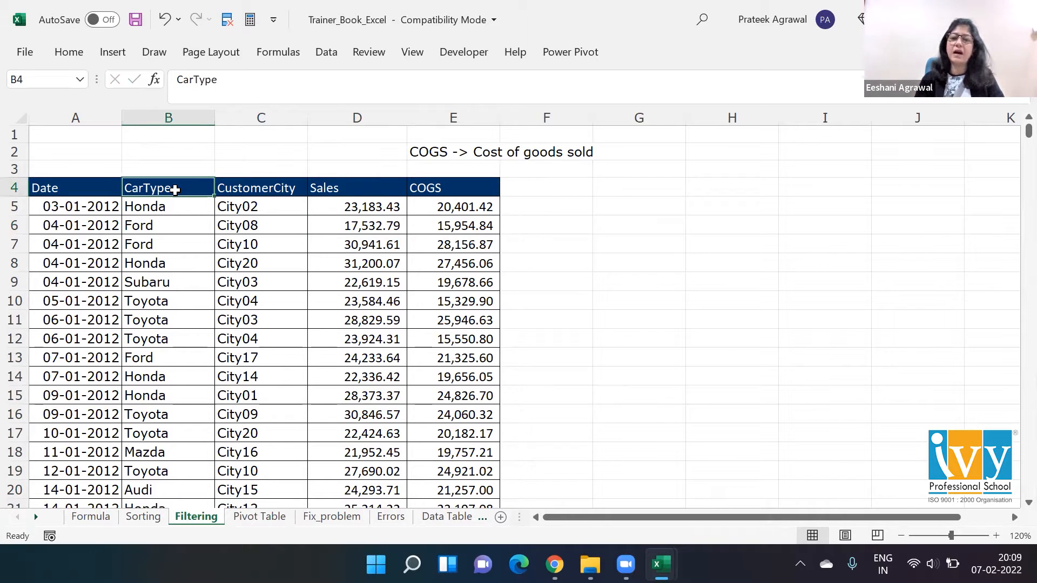
pyautogui.click(260, 186)
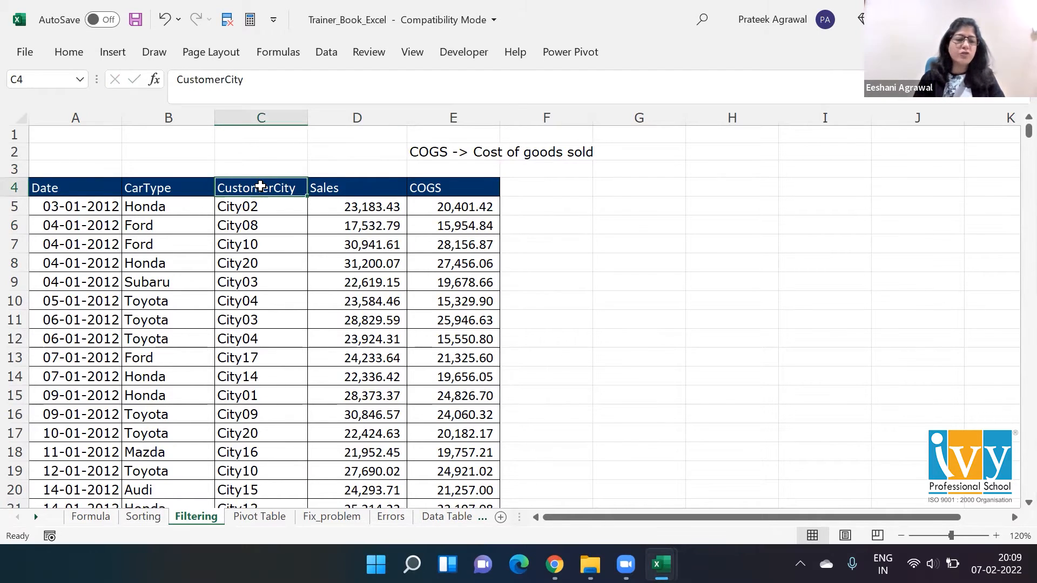
pyautogui.click(358, 208)
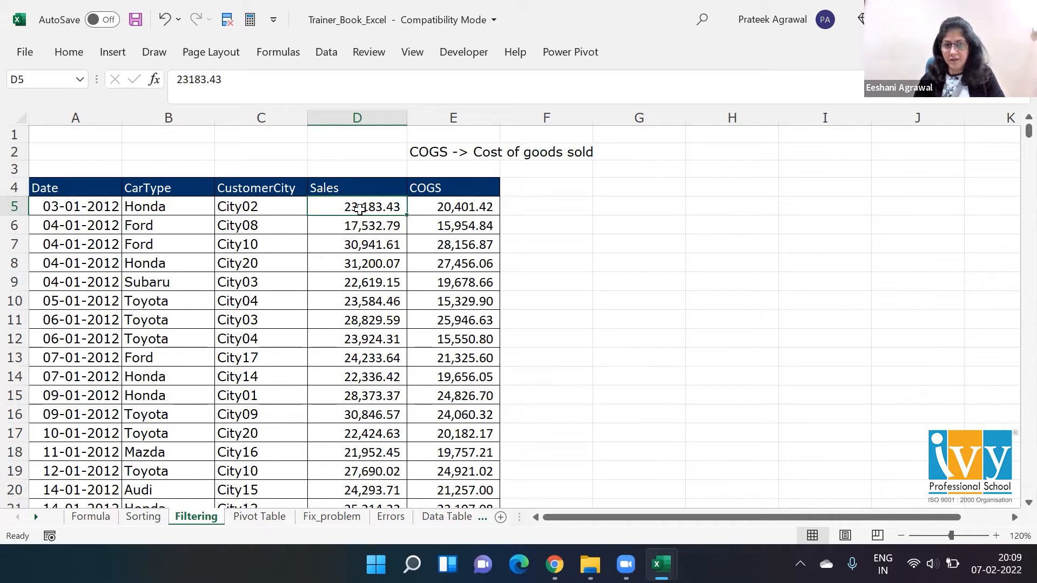
pyautogui.press('Down')
pyautogui.press('Down')
pyautogui.press('Down')
pyautogui.press('Down')
pyautogui.press('Down')
pyautogui.press('Down')
pyautogui.press('Down')
pyautogui.press('Down')
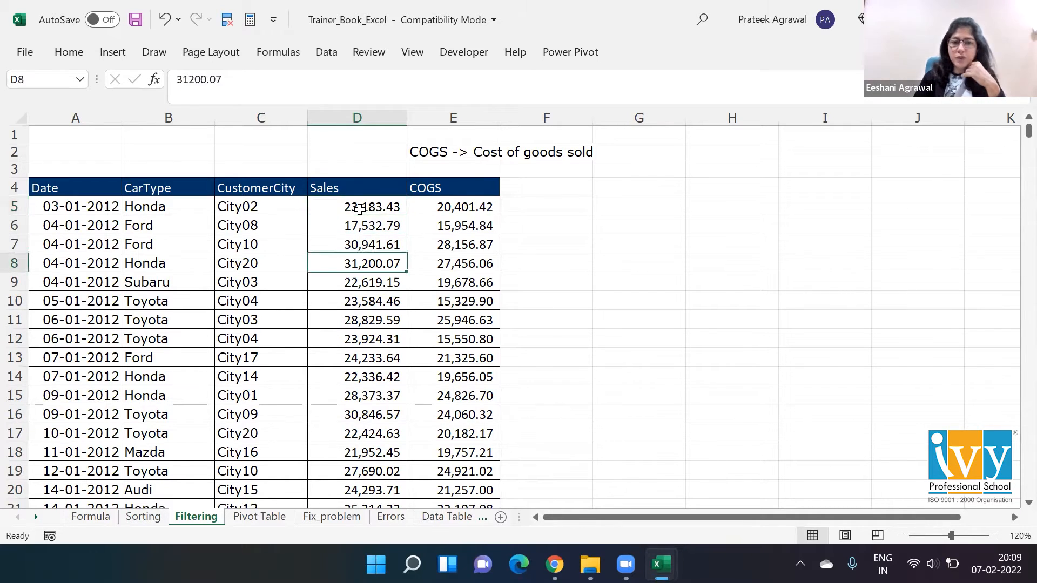
pyautogui.press('Down')
pyautogui.press('Down')
pyautogui.press('Down')
pyautogui.press('Down')
pyautogui.press('Down')
pyautogui.press('Down')
pyautogui.press('Down')
pyautogui.press('Down')
pyautogui.press('Down')
pyautogui.press('Down')
pyautogui.press('Down')
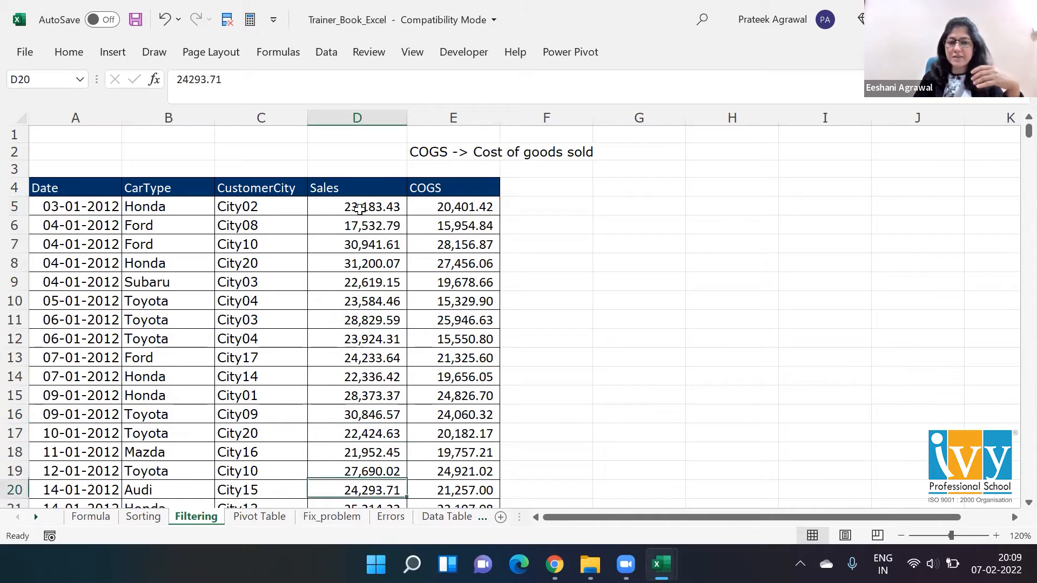
pyautogui.press('Down')
pyautogui.press('Down')
pyautogui.press('Down')
pyautogui.press('Up')
pyautogui.press('Up')
pyautogui.press('Up')
pyautogui.press('Up')
pyautogui.press('Up')
pyautogui.press('Up')
pyautogui.press('Up')
pyautogui.press('Up')
pyautogui.press('Up')
pyautogui.press('Up')
pyautogui.press('Up')
pyautogui.press('Up')
pyautogui.press('Up')
pyautogui.press('Up')
pyautogui.press('Up')
pyautogui.press('Up')
pyautogui.press('Up')
pyautogui.press('Up')
pyautogui.press('Up')
pyautogui.press('Up')
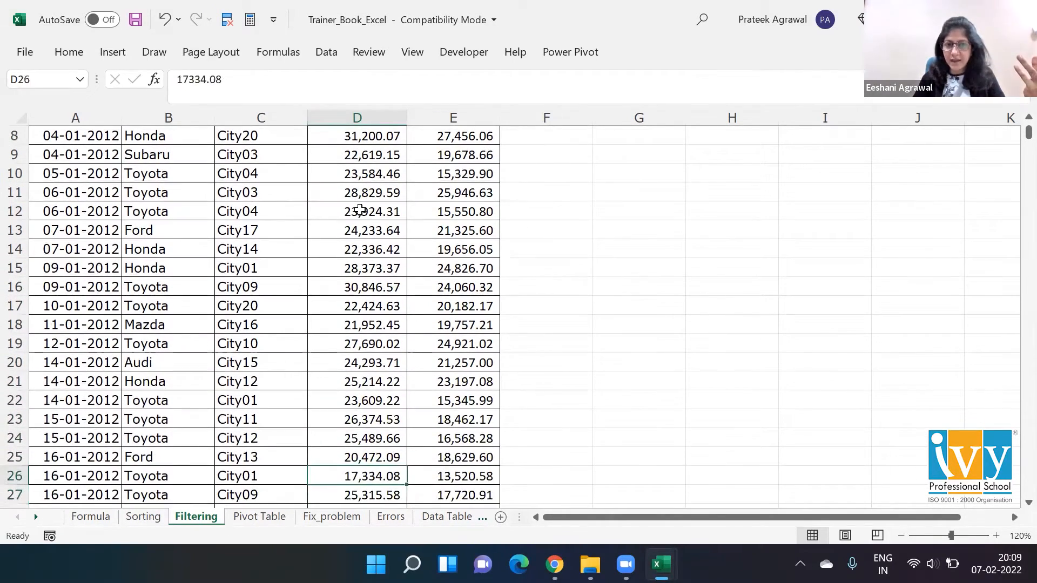
pyautogui.press('Down')
pyautogui.press('Down')
pyautogui.press('Down')
pyautogui.press('Down')
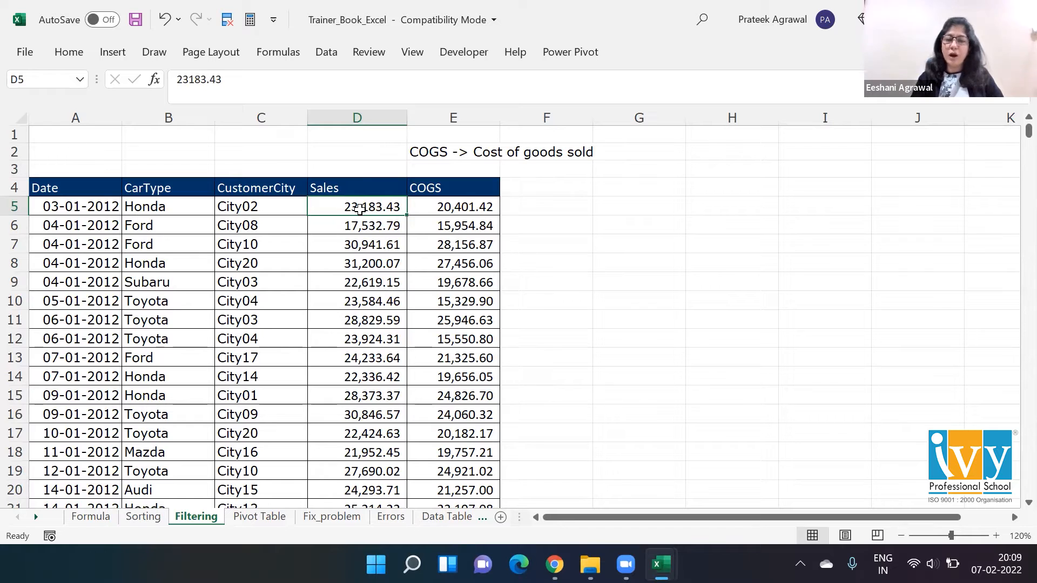
# Sort the car sales table by the Sales column from largest to smallest.
pyautogui.rightClick(359, 209)
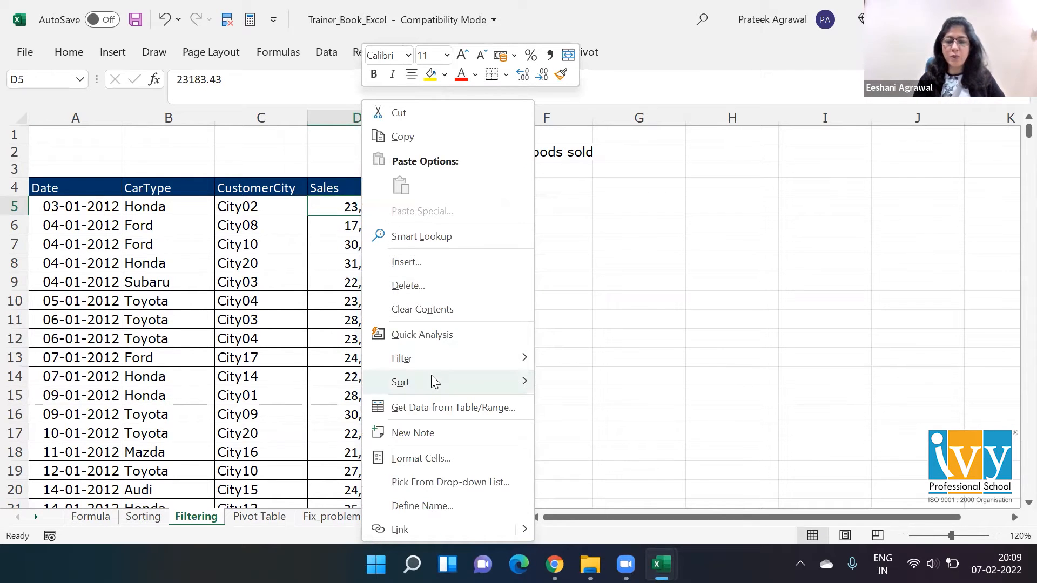
pyautogui.moveTo(400, 383)
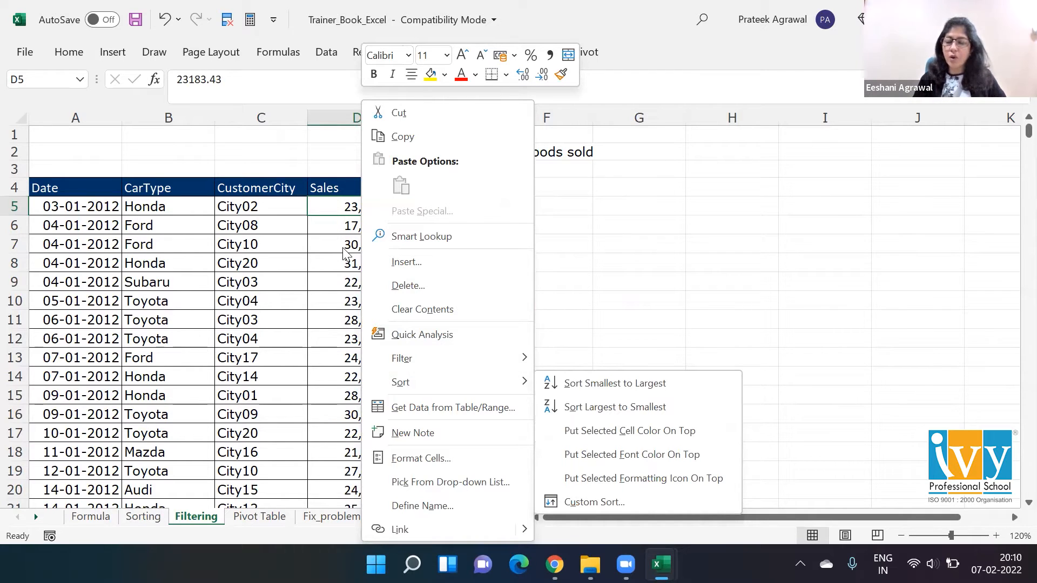
pyautogui.moveTo(468, 385)
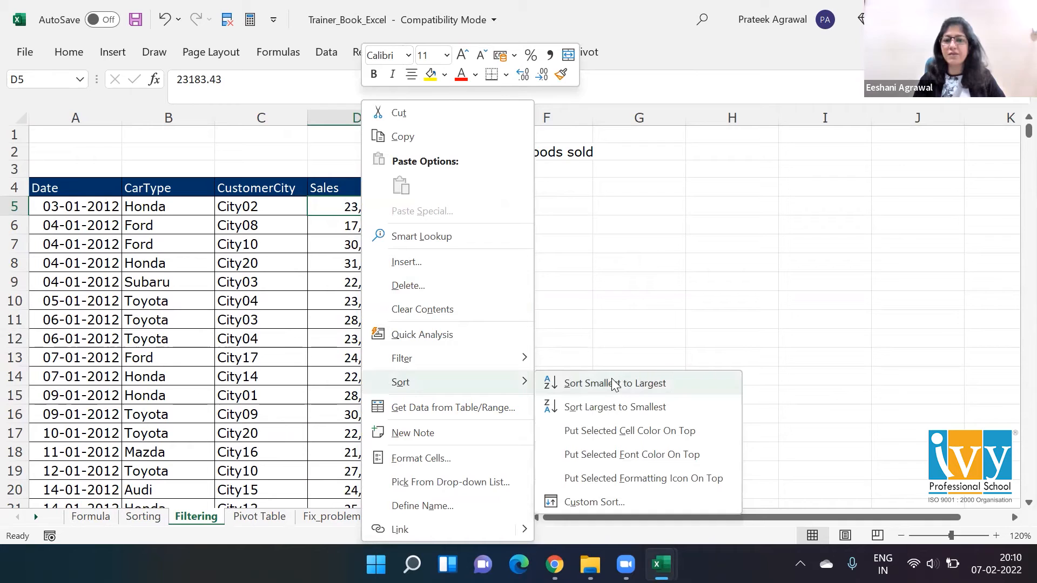
pyautogui.click(616, 413)
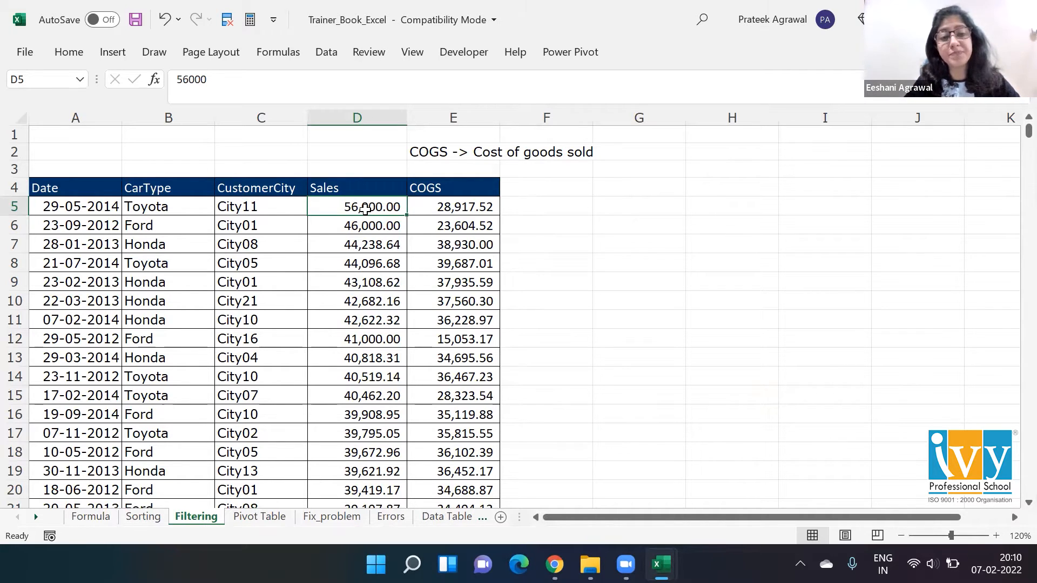
# Review the first rows of the sorted Sales column and the sort options offered for it.
pyautogui.press('Down')
pyautogui.press('Down')
pyautogui.press('Down')
pyautogui.press('Down')
pyautogui.press('Down')
pyautogui.press('Up')
pyautogui.press('Up')
pyautogui.press('Up')
pyautogui.press('Up')
pyautogui.press('Up')
pyautogui.press('Down')
pyautogui.press('Down')
pyautogui.press('Down')
pyautogui.press('Down')
pyautogui.press('Down')
pyautogui.press('Down')
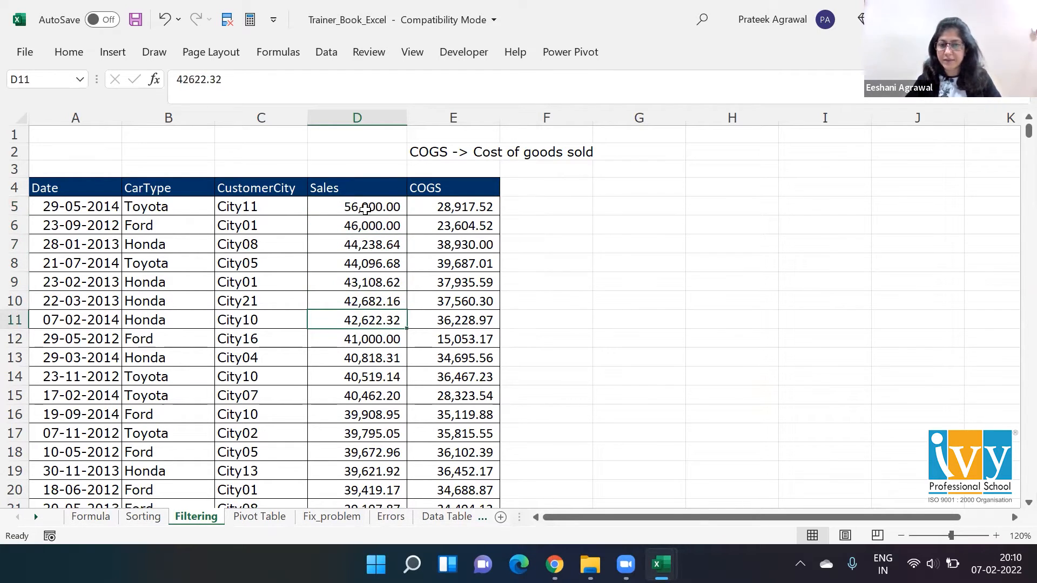
pyautogui.press('Up')
pyautogui.press('Up')
pyautogui.press('Up')
pyautogui.press('Up')
pyautogui.press('Up')
pyautogui.press('Up')
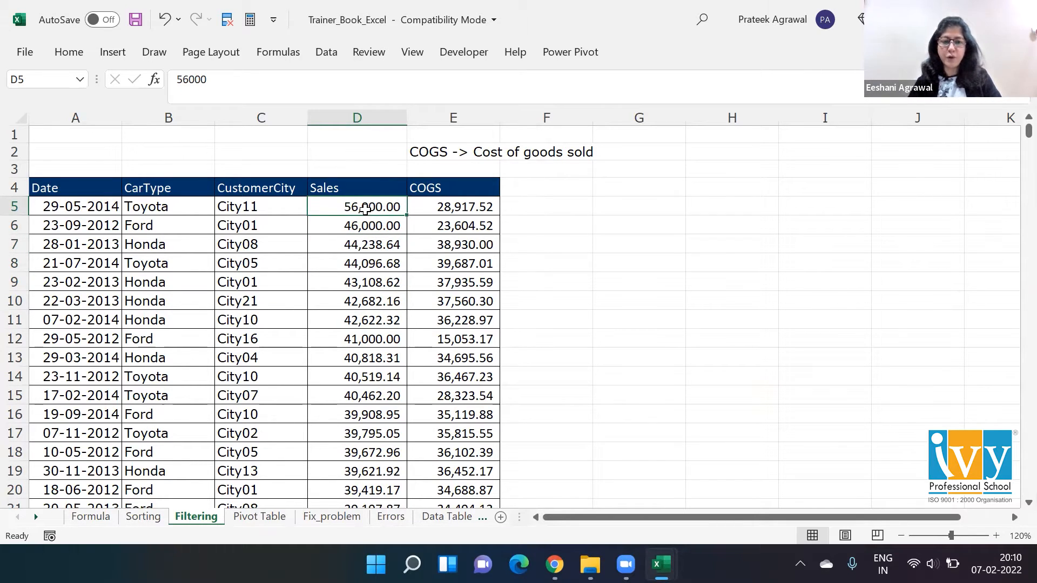
pyautogui.rightClick(365, 209)
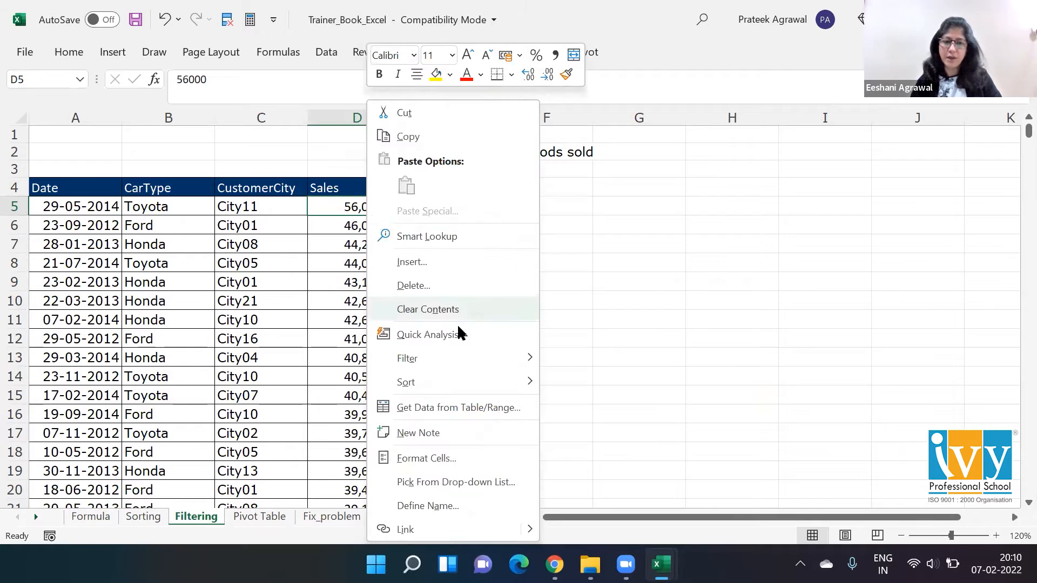
pyautogui.moveTo(448, 381)
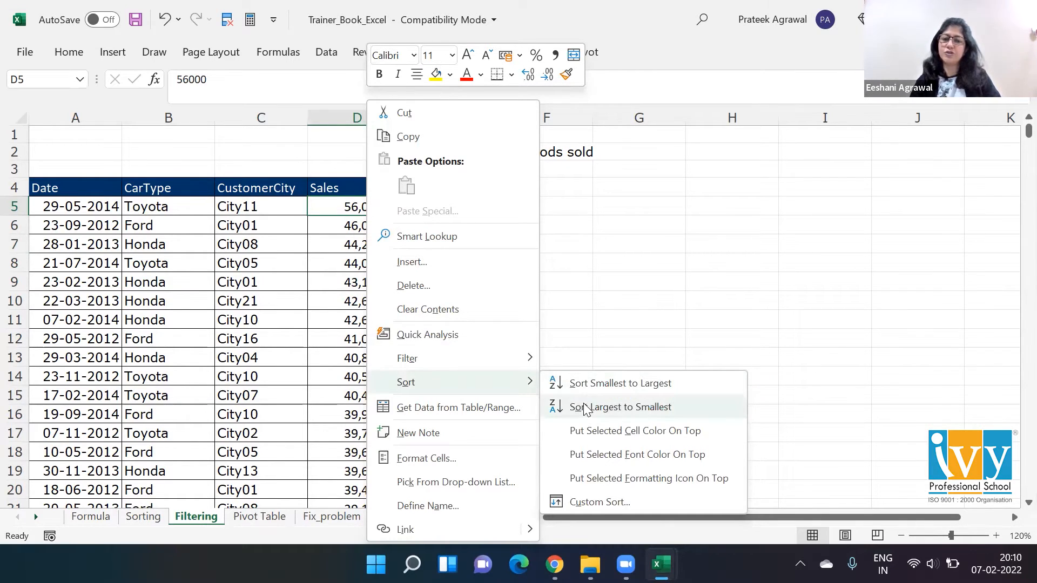
pyautogui.click(302, 381)
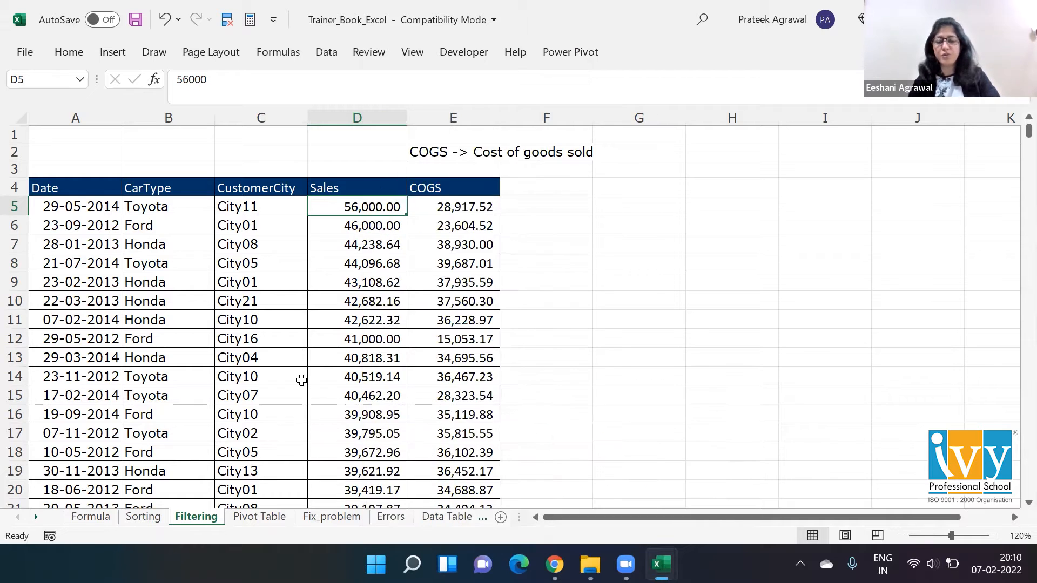
# On the Session 6 workbook's Notes sheet, enter "Process --> right click on the column which we want sort --> Select the order" in A4.
pyautogui.write('clic')
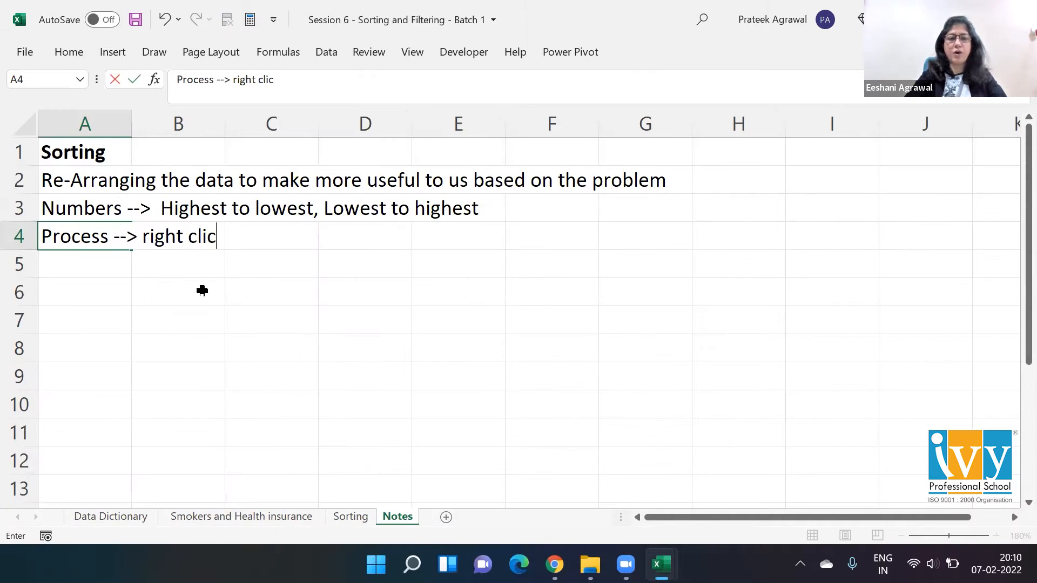
pyautogui.write('k on the c')
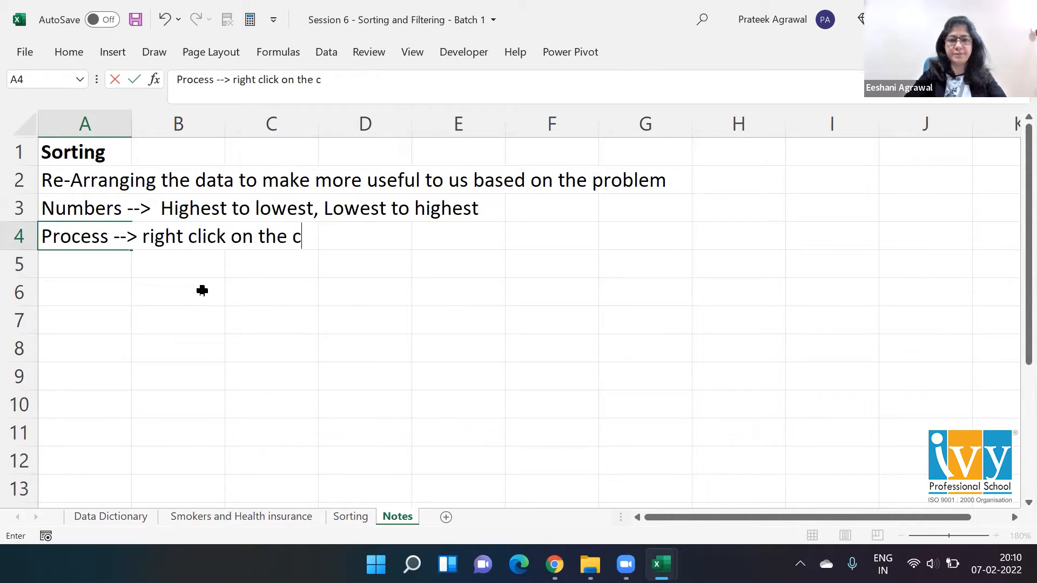
pyautogui.write('olumn which ')
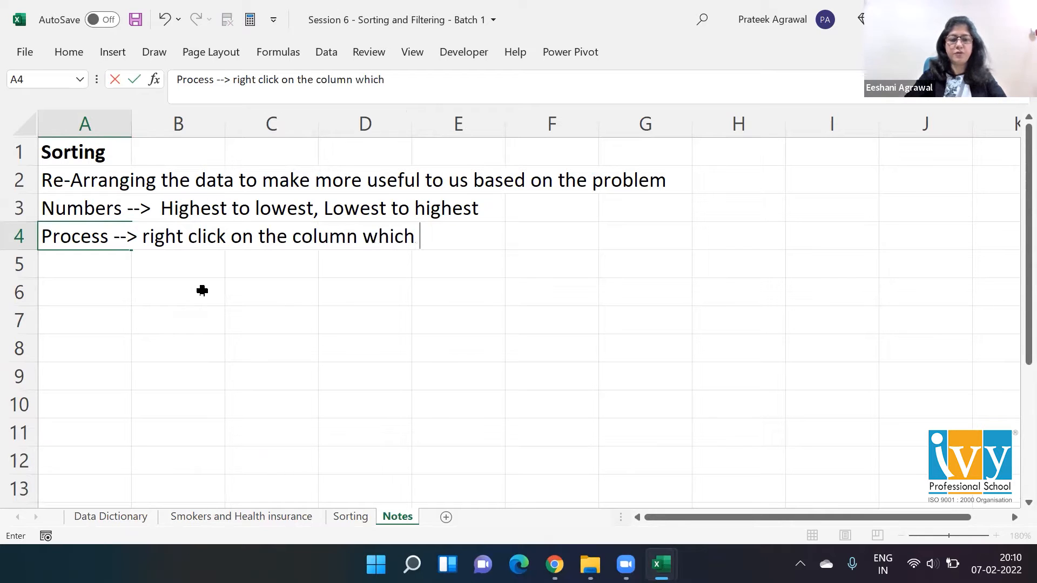
pyautogui.write('we want sor')
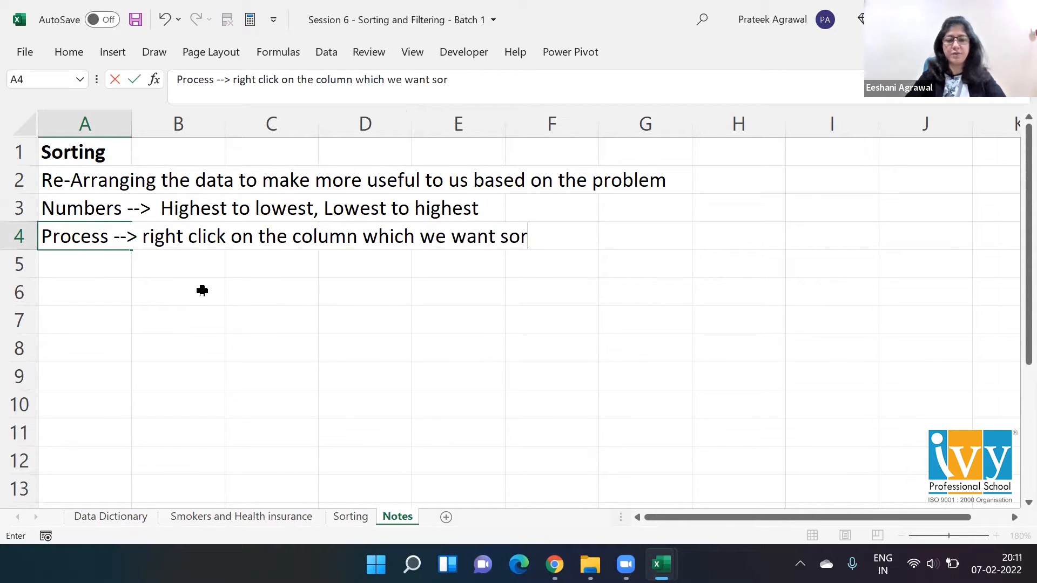
pyautogui.write('t -->')
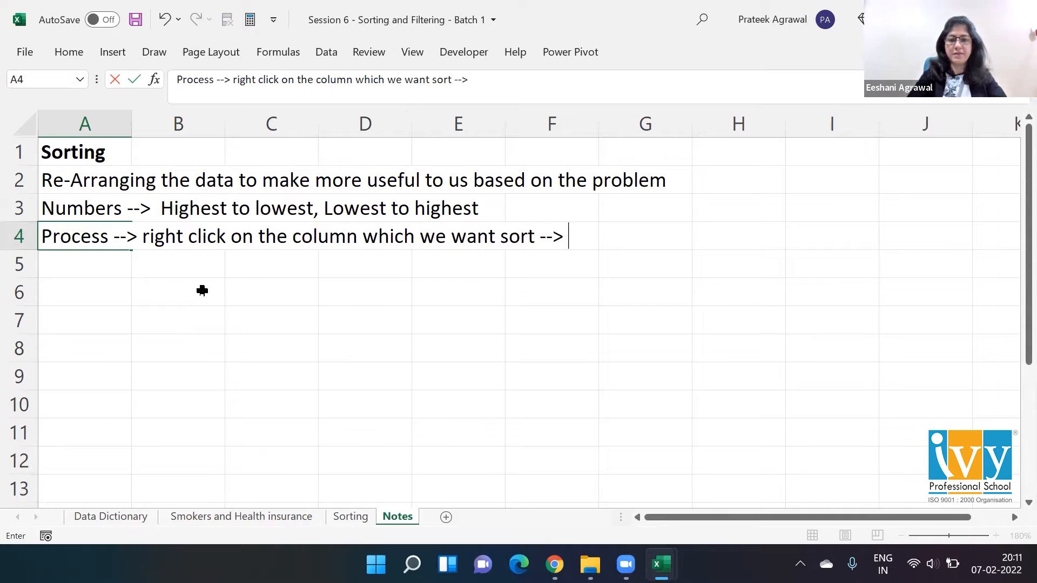
pyautogui.write(' Select th')
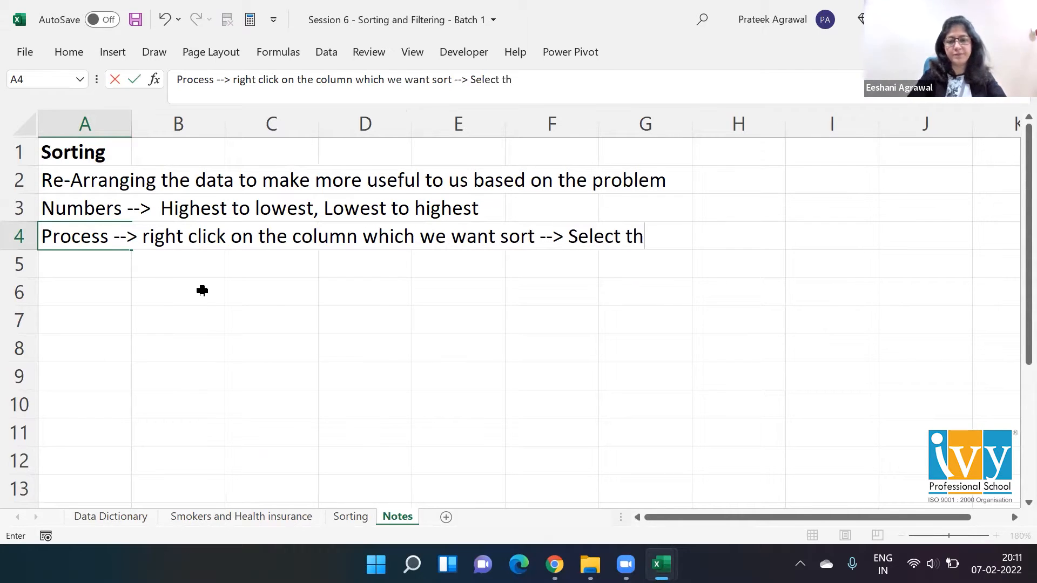
pyautogui.write('e order')
pyautogui.press('Return')
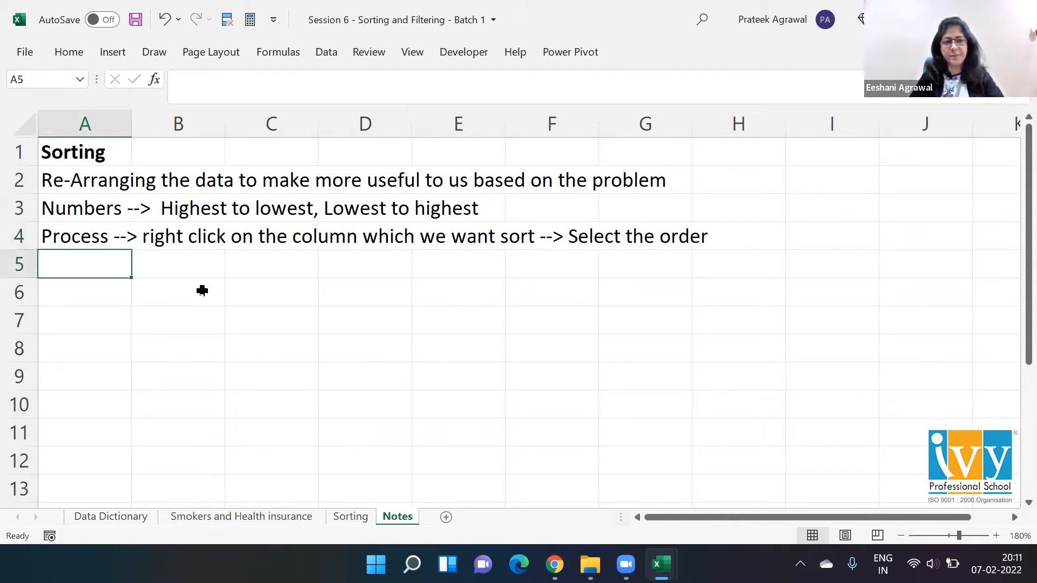
# Enter the note "Text --> A to Z , Z to A" in cell A6 and switch back to the Trainer_Book_Excel workbook.
pyautogui.press('Return')
pyautogui.write('Text')
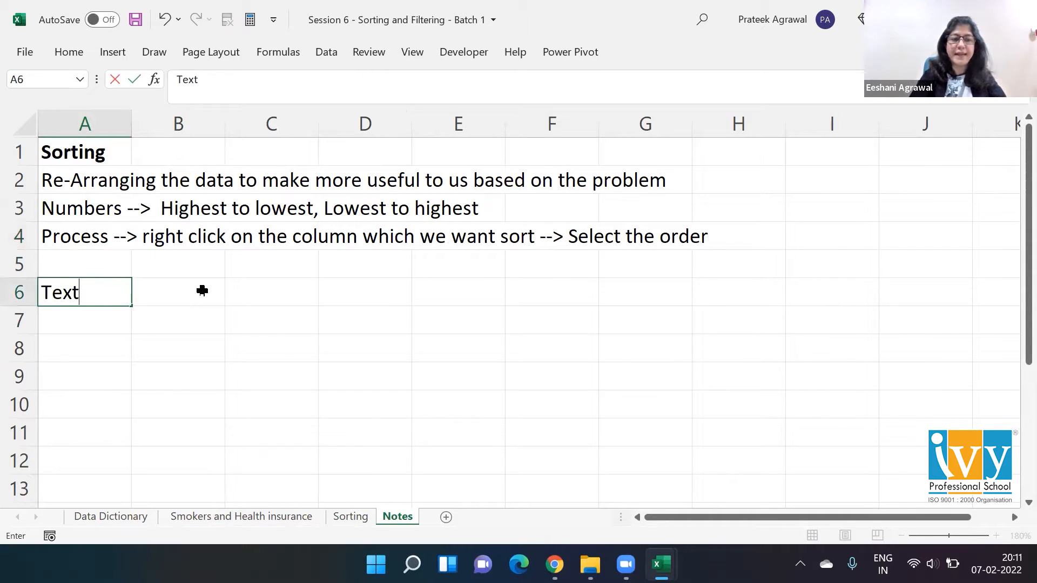
pyautogui.write(' --> A')
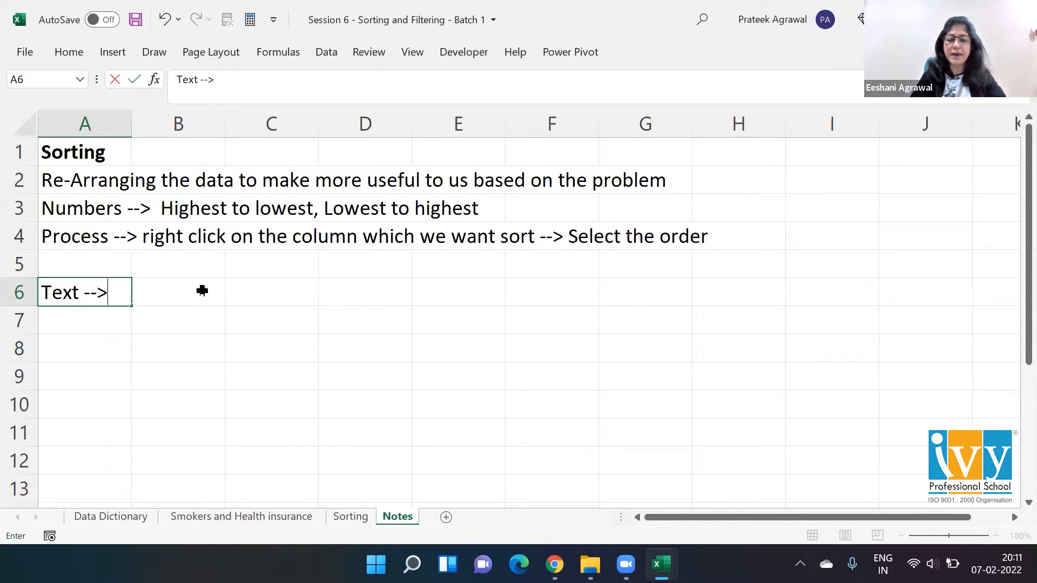
pyautogui.write(' to Z ')
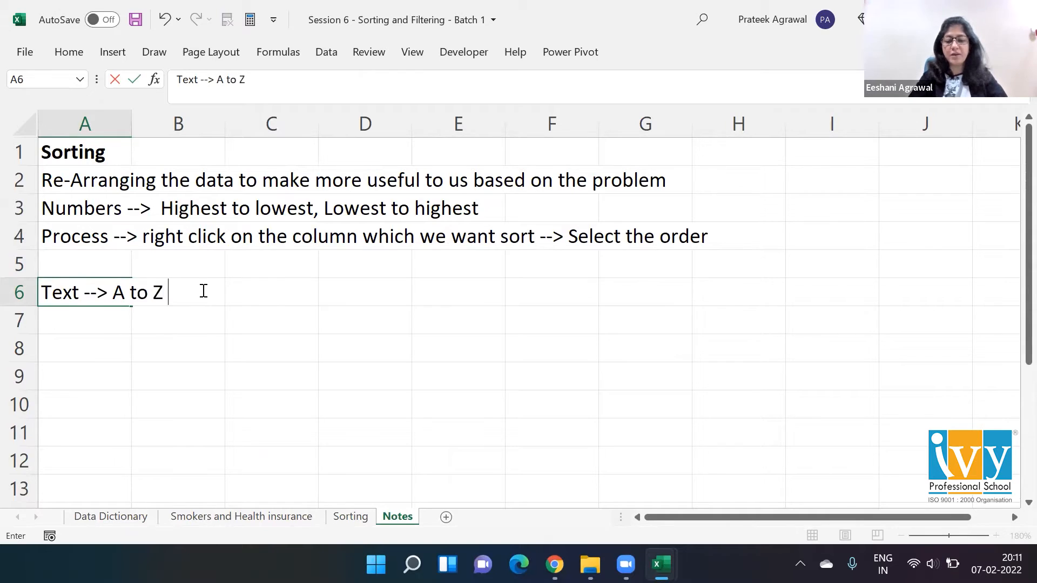
pyautogui.write(', Z to ')
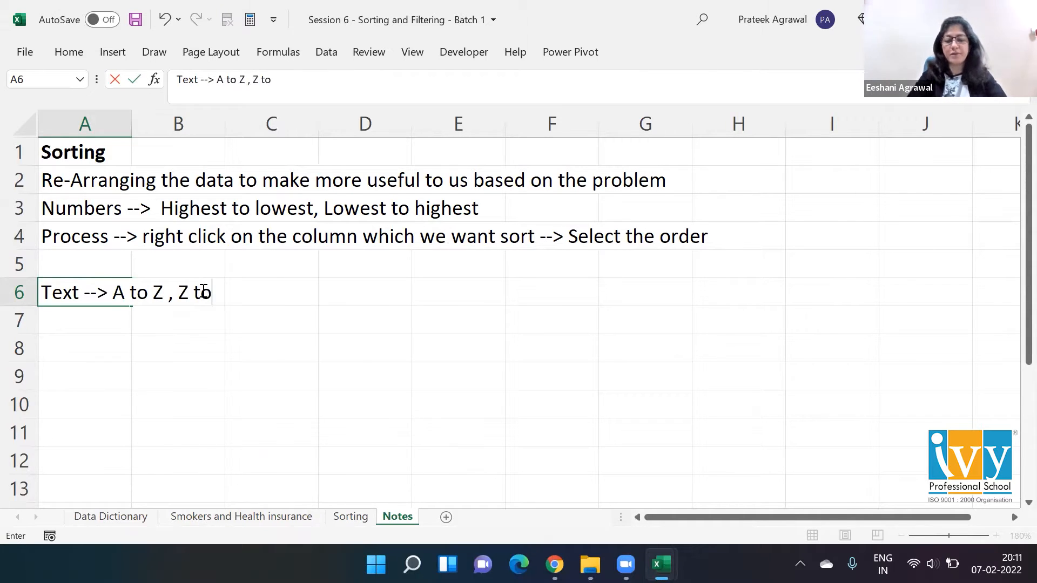
pyautogui.write('A')
pyautogui.press('Return')
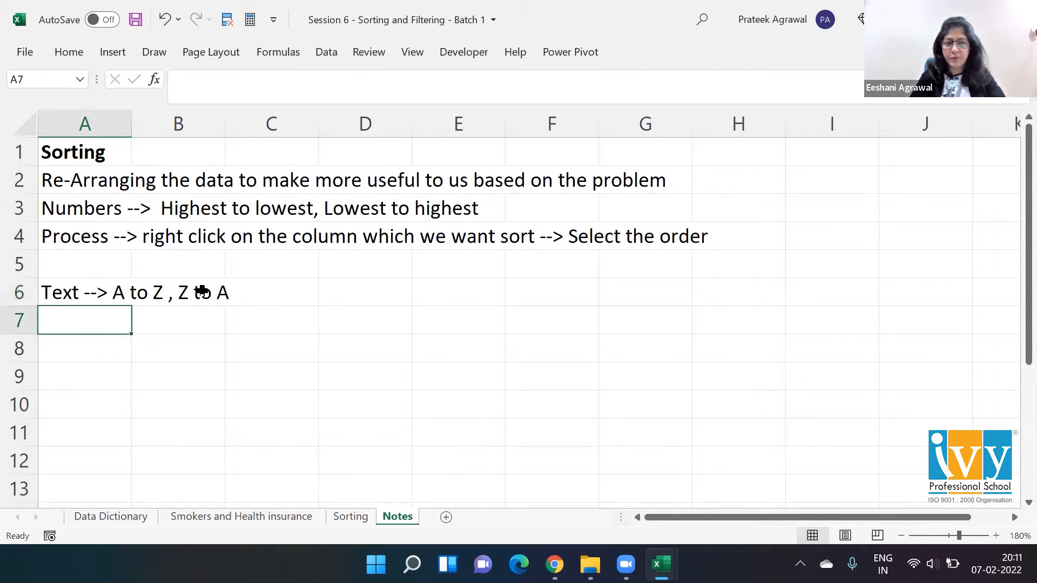
pyautogui.hotkey('alt', 'Tab')
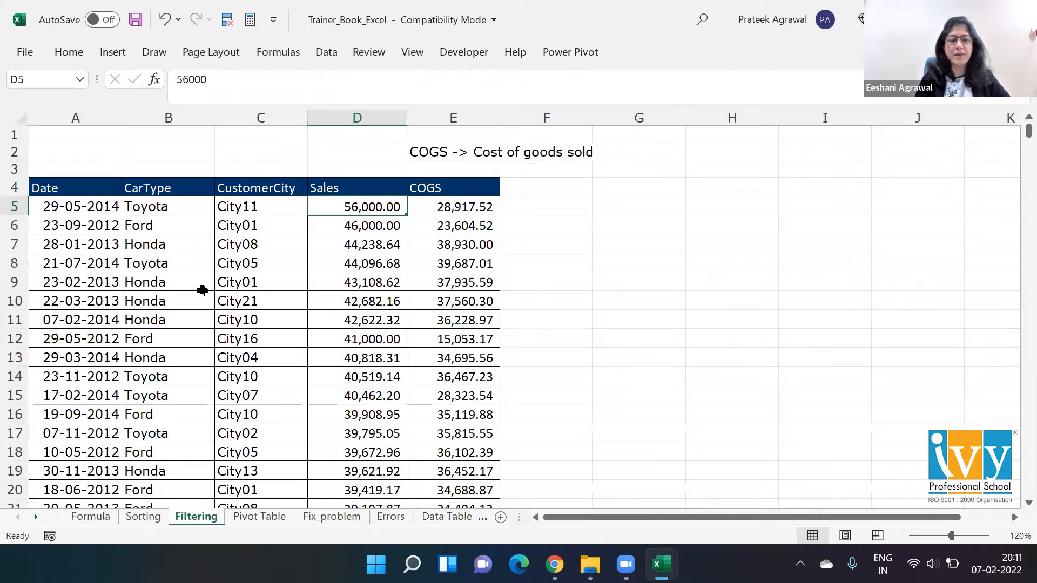
# Sort the car sales table by the CarType column from A to Z.
pyautogui.click(161, 210)
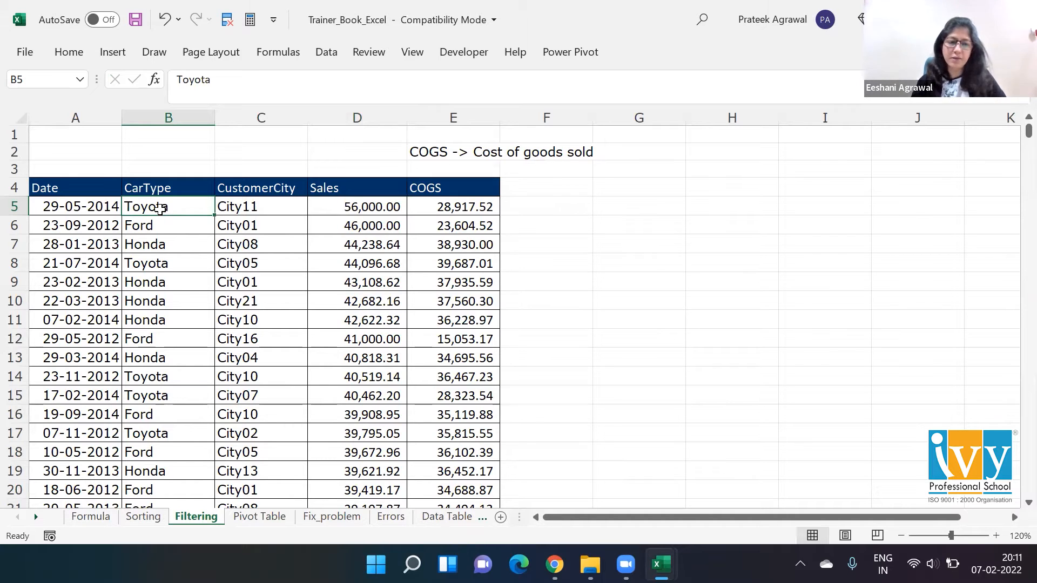
pyautogui.rightClick(161, 210)
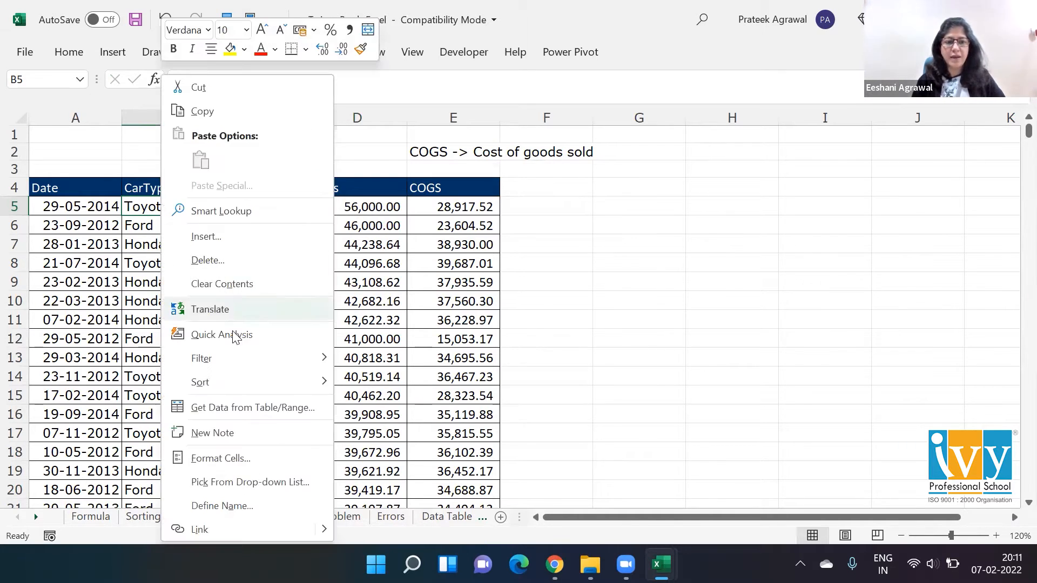
pyautogui.moveTo(247, 393)
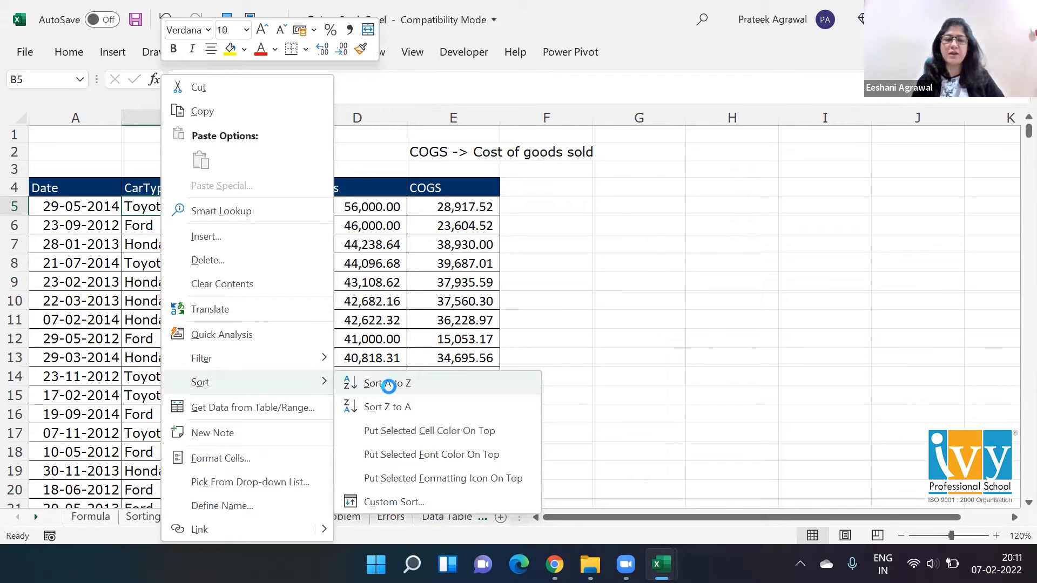
pyautogui.click(384, 384)
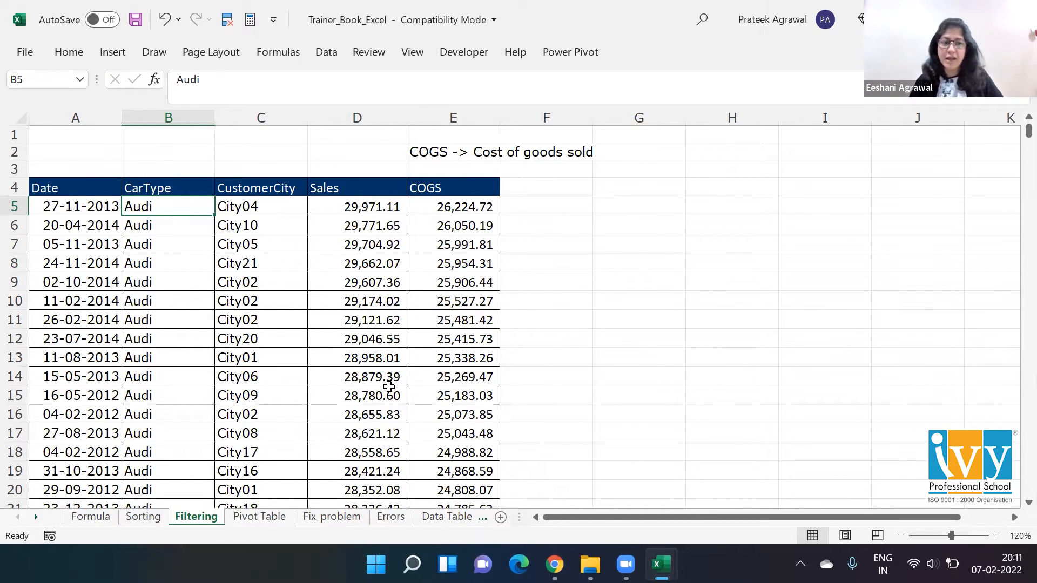
# Review how the car types are grouped down the sorted CarType column, and return to its first data row.
pyautogui.press('Down')
pyautogui.press('Down')
pyautogui.press('Down')
pyautogui.press('Down')
pyautogui.press('Down')
pyautogui.press('Down')
pyautogui.press('Down')
pyautogui.press('Down')
pyautogui.press('Down')
pyautogui.press('Down')
pyautogui.press('Down')
pyautogui.press('Down')
pyautogui.press('Down')
pyautogui.press('Down')
pyautogui.press('Down')
pyautogui.press('Down')
pyautogui.press('Down')
pyautogui.press('Down')
pyautogui.press('Down')
pyautogui.press('Down')
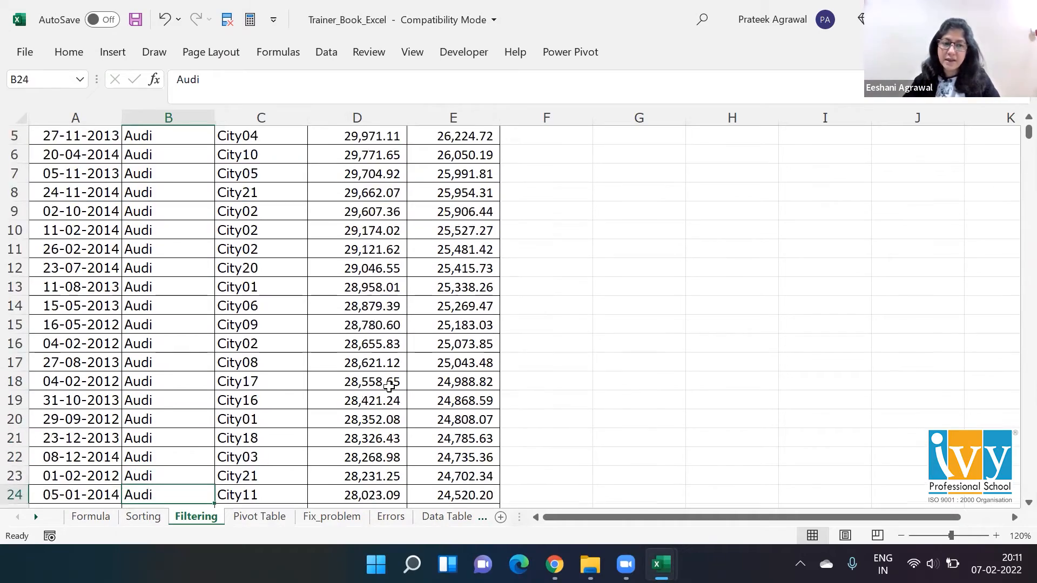
pyautogui.press('Down')
pyautogui.press('Down')
pyautogui.press('Down')
pyautogui.press('Down')
pyautogui.press('Down')
pyautogui.press('Down')
pyautogui.press('Down')
pyautogui.press('Down')
pyautogui.press('Down')
pyautogui.press('Down')
pyautogui.press('Down')
pyautogui.press('Down')
pyautogui.press('Down')
pyautogui.press('Down')
pyautogui.press('Down')
pyautogui.press('Down')
pyautogui.press('Down')
pyautogui.press('Down')
pyautogui.press('Down')
pyautogui.press('Down')
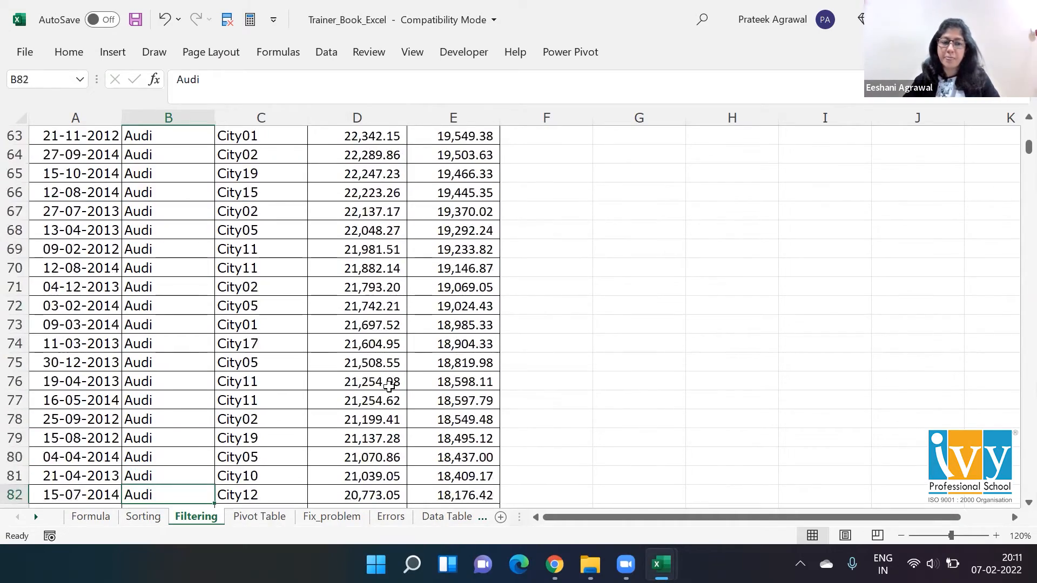
pyautogui.press('Down')
pyautogui.press('Down')
pyautogui.press('Down')
pyautogui.press('Down')
pyautogui.press('Down')
pyautogui.press('Down')
pyautogui.press('Down')
pyautogui.press('Down')
pyautogui.press('Down')
pyautogui.press('Down')
pyautogui.press('Down')
pyautogui.press('Down')
pyautogui.press('Down')
pyautogui.press('Down')
pyautogui.press('Down')
pyautogui.press('Down')
pyautogui.press('Down')
pyautogui.press('Down')
pyautogui.press('Down')
pyautogui.press('Down')
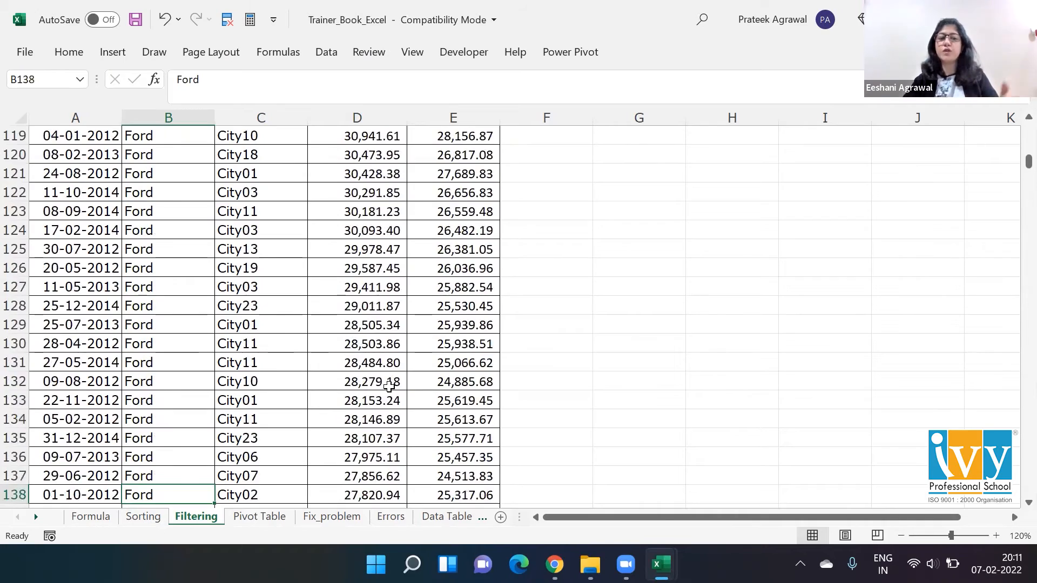
pyautogui.press('Down')
pyautogui.press('Down')
pyautogui.press('Down')
pyautogui.press('Down')
pyautogui.press('Down')
pyautogui.press('Down')
pyautogui.press('Down')
pyautogui.press('Down')
pyautogui.press('Down')
pyautogui.press('Down')
pyautogui.press('Down')
pyautogui.press('Down')
pyautogui.press('Down')
pyautogui.press('Down')
pyautogui.press('Down')
pyautogui.press('Down')
pyautogui.press('Down')
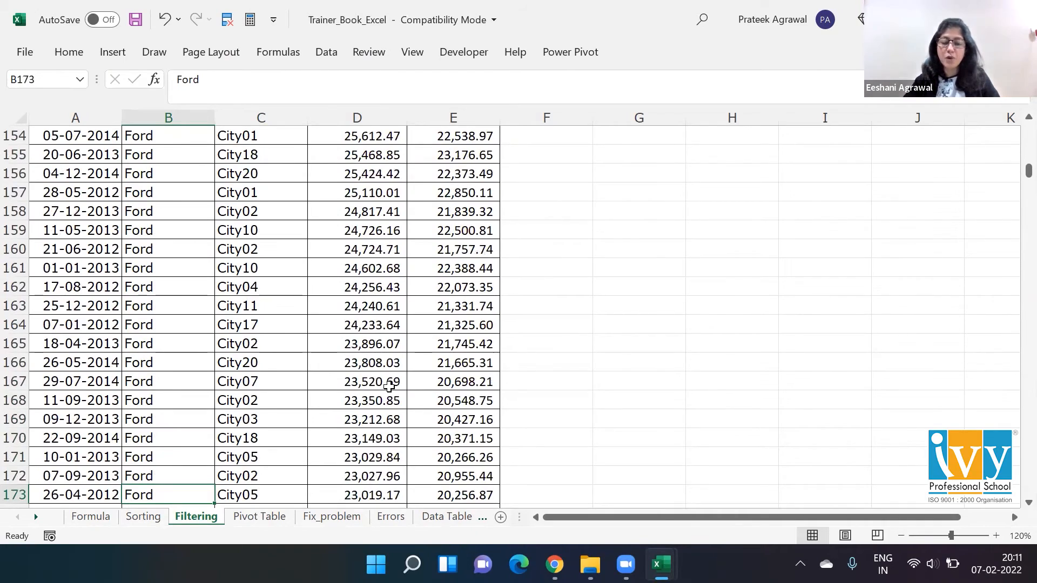
pyautogui.hotkey('ctrl', 'Up')
pyautogui.press('Down')
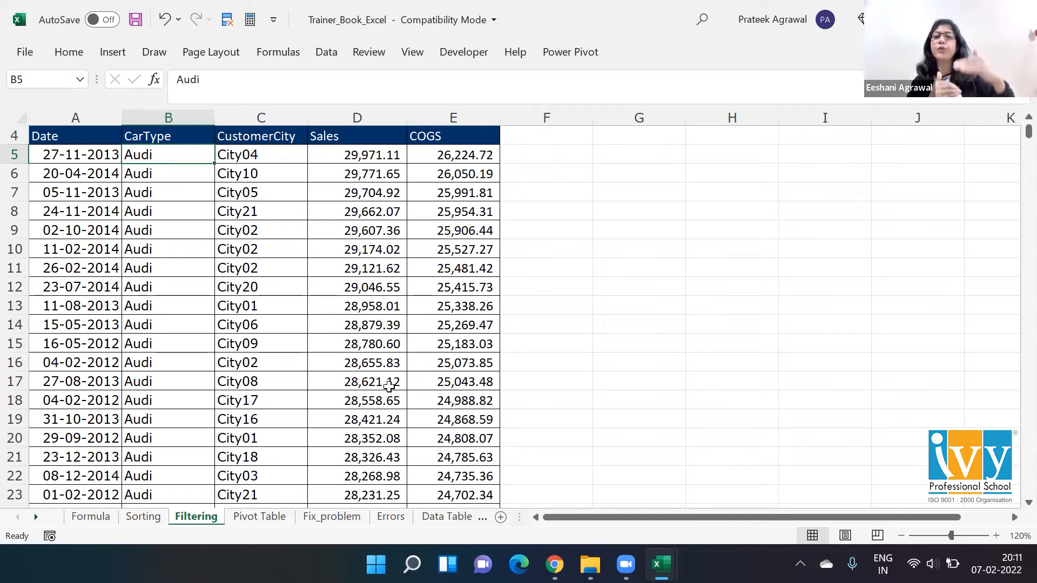
# Switch to the Session 6 workbook and enter the note "It helps us to group the similar data togther" in A7.
pyautogui.hotkey('alt', 'Tab')
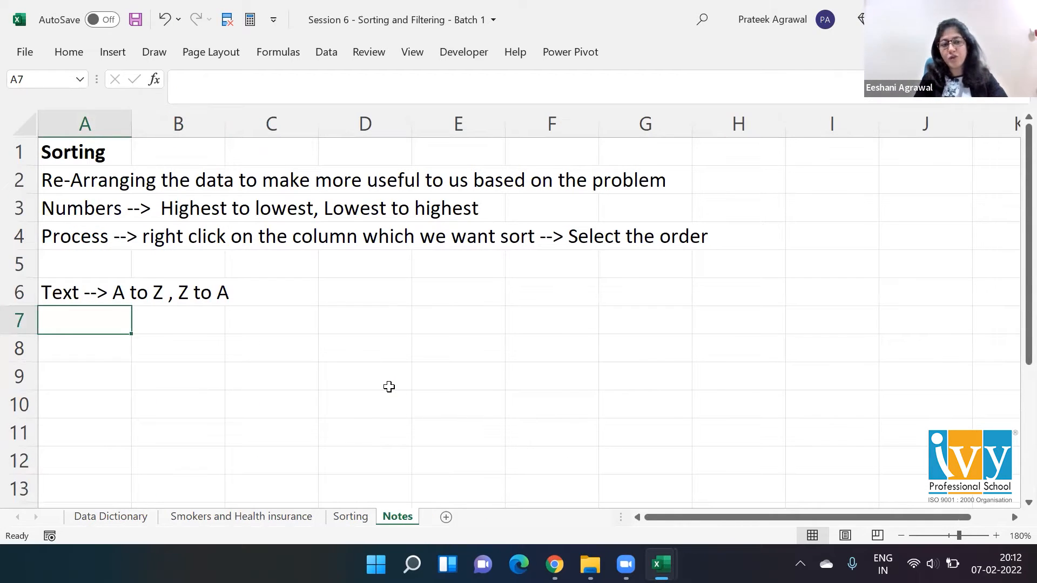
pyautogui.write('It ')
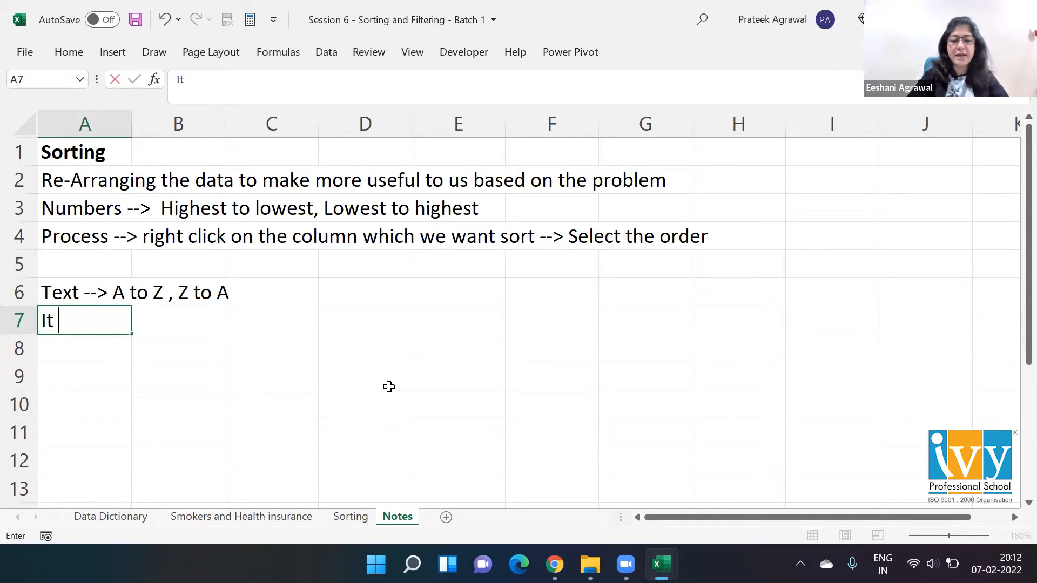
pyautogui.write('helps us to grou')
pyautogui.press('BackSpace')
pyautogui.write('oup the similar t')
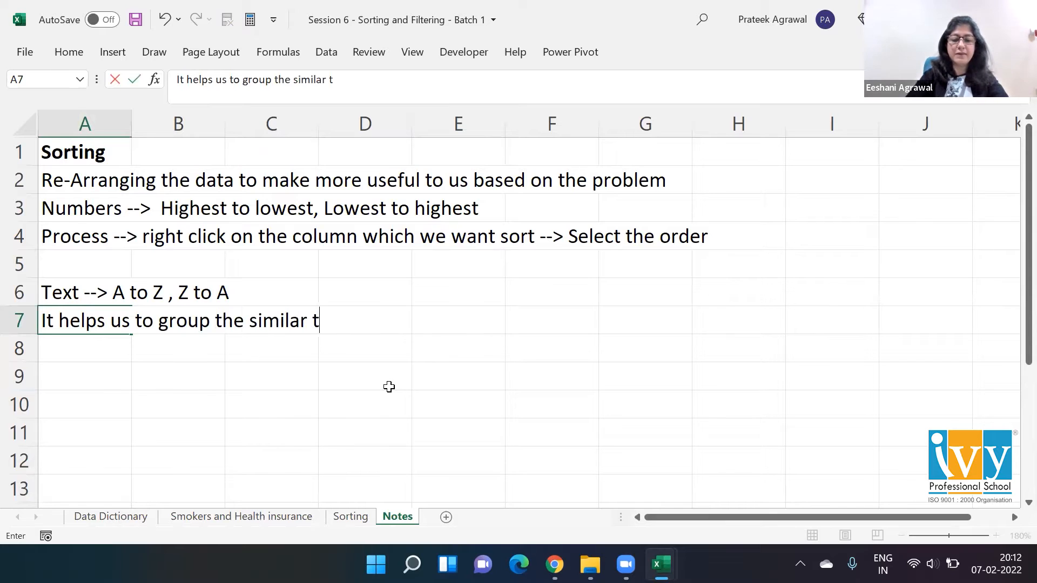
pyautogui.press('BackSpace')
pyautogui.write('dat')
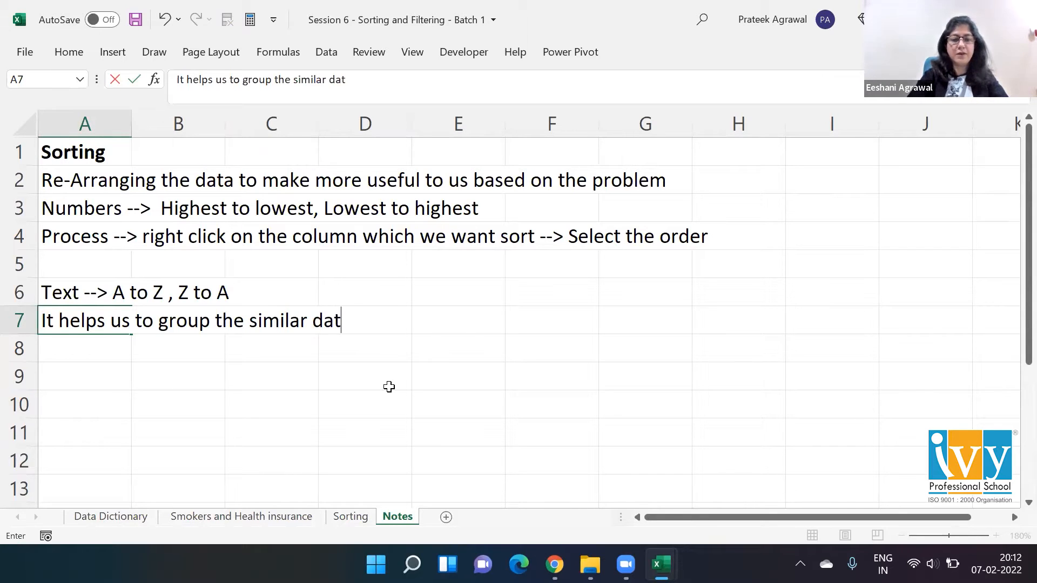
pyautogui.write('a togther')
pyautogui.press('Return')
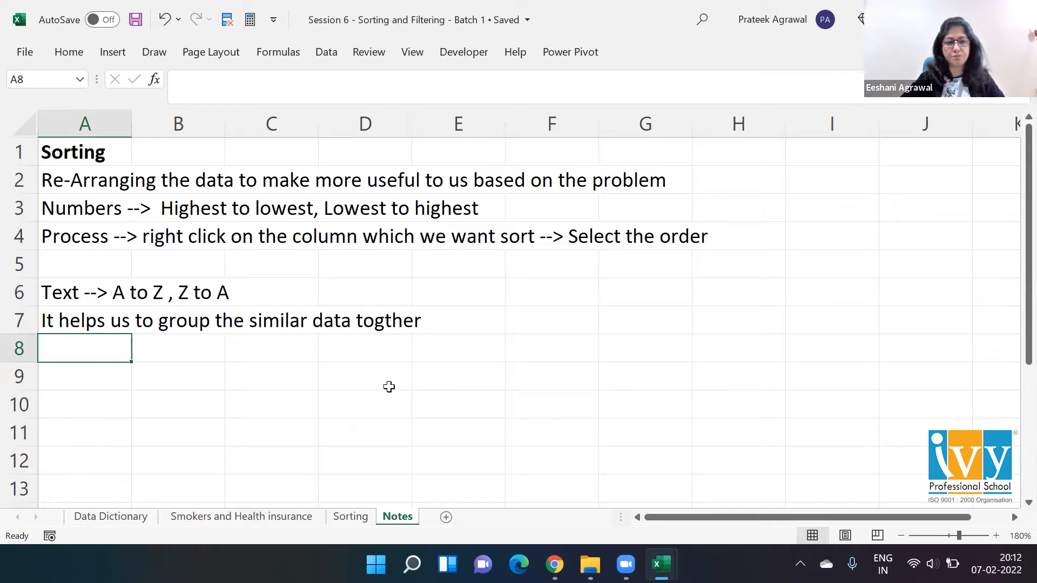
# Copy the Process note from A4 into A8, below the text sorting notes.
pyautogui.press('Up')
pyautogui.press('Up')
pyautogui.press('Up')
pyautogui.press('Up')
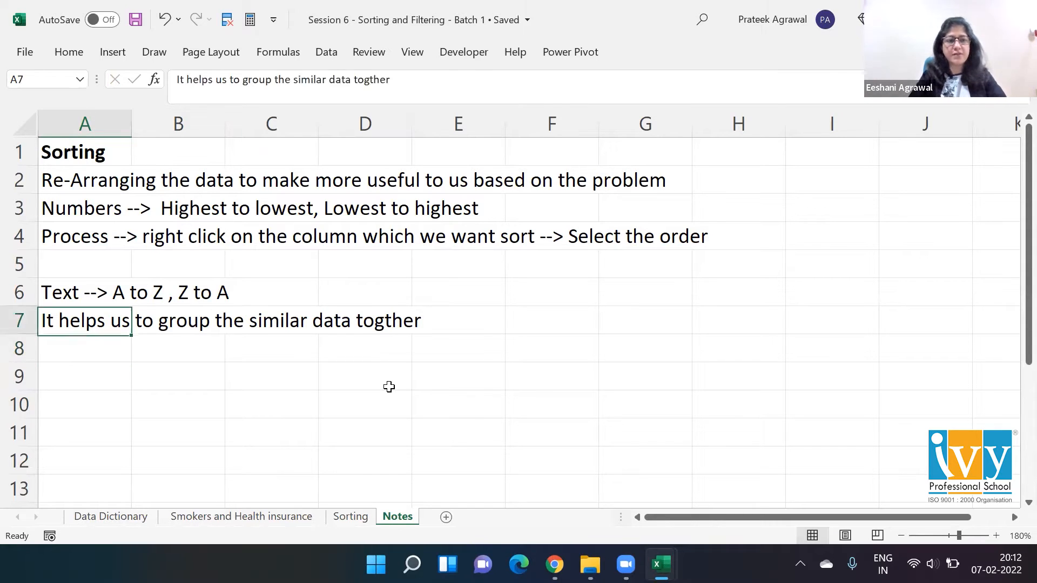
pyautogui.hotkey('ctrl', 'c')
pyautogui.press('Down')
pyautogui.press('Down')
pyautogui.press('Down')
pyautogui.press('Down')
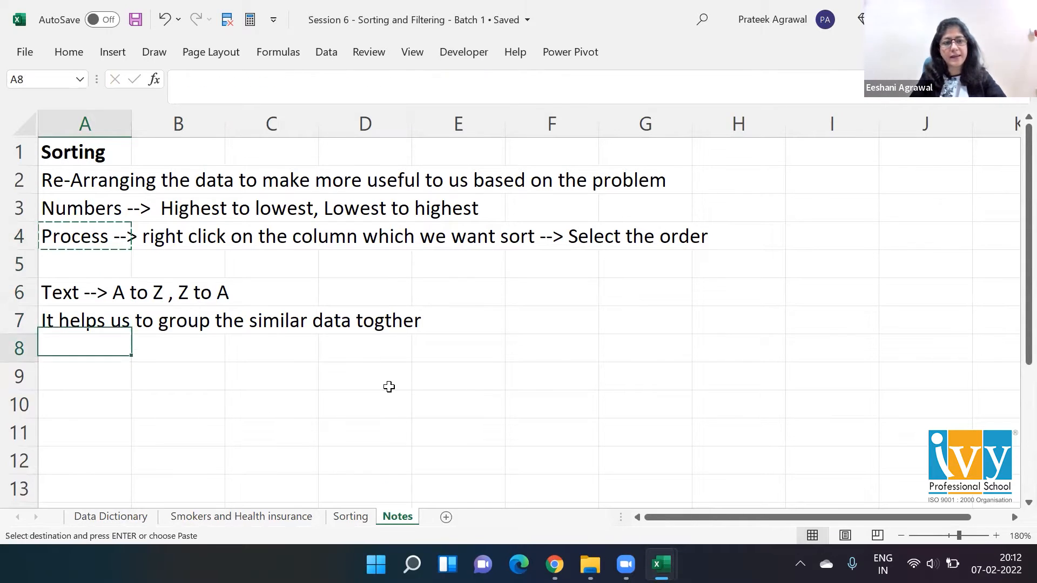
pyautogui.hotkey('ctrl', 'v')
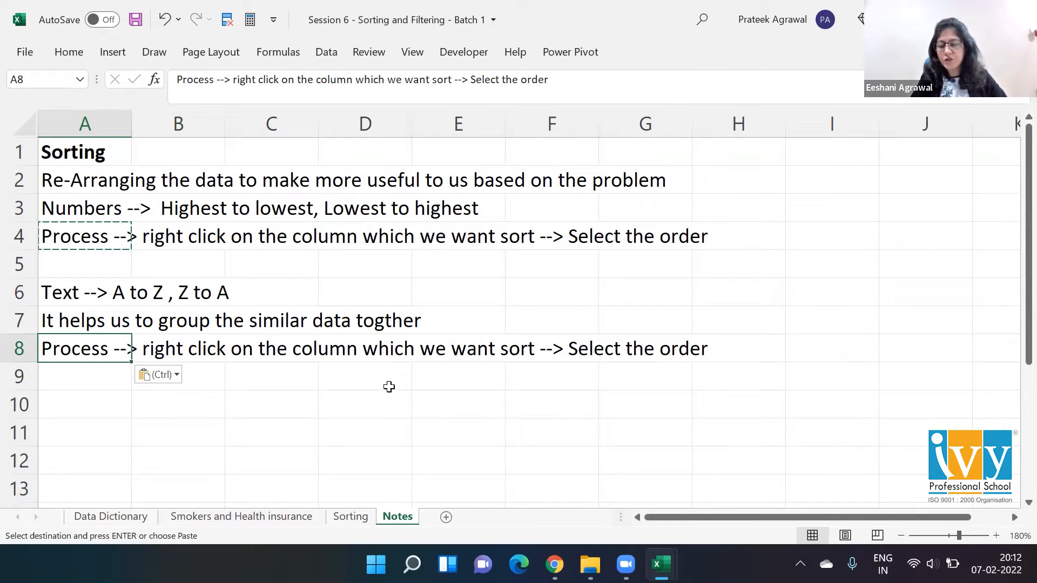
# Enter the note "Date --> Oldest to newest, Newest to oldest" in cell A10.
pyautogui.press('Down')
pyautogui.press('Down')
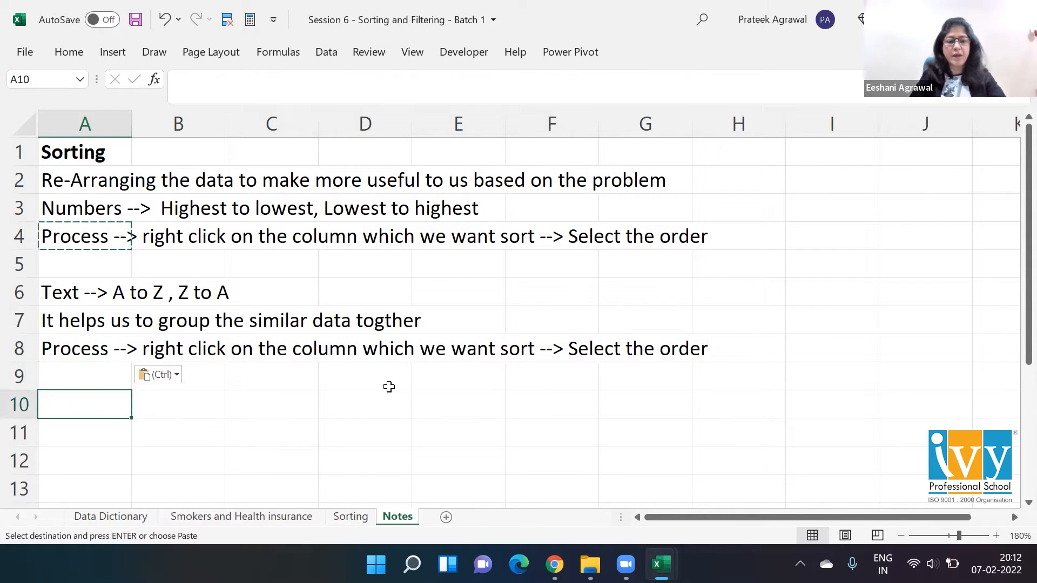
pyautogui.write('Data')
pyautogui.press('BackSpace')
pyautogui.write('e -->')
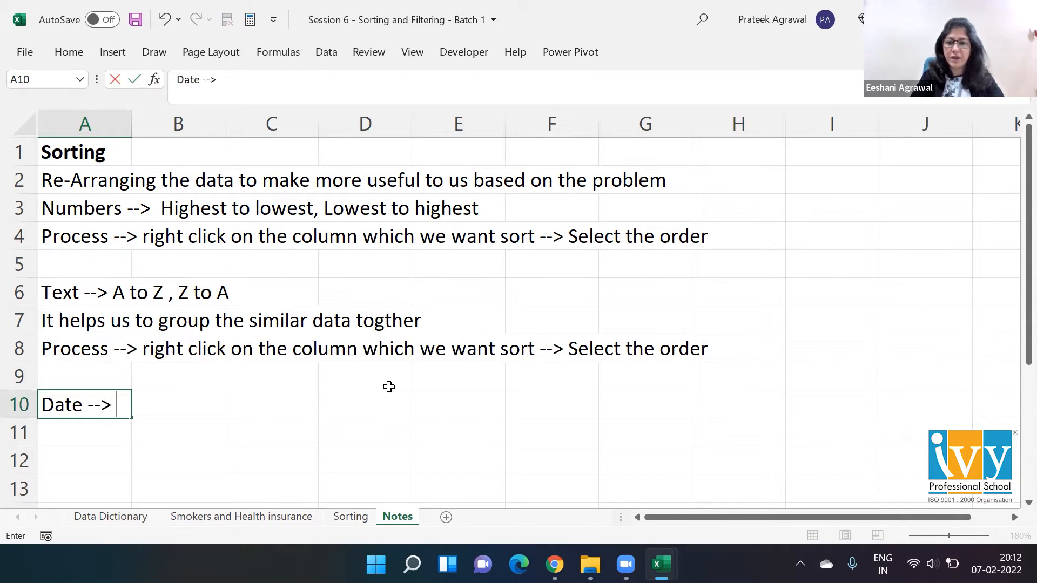
pyautogui.write(' Oldest to n')
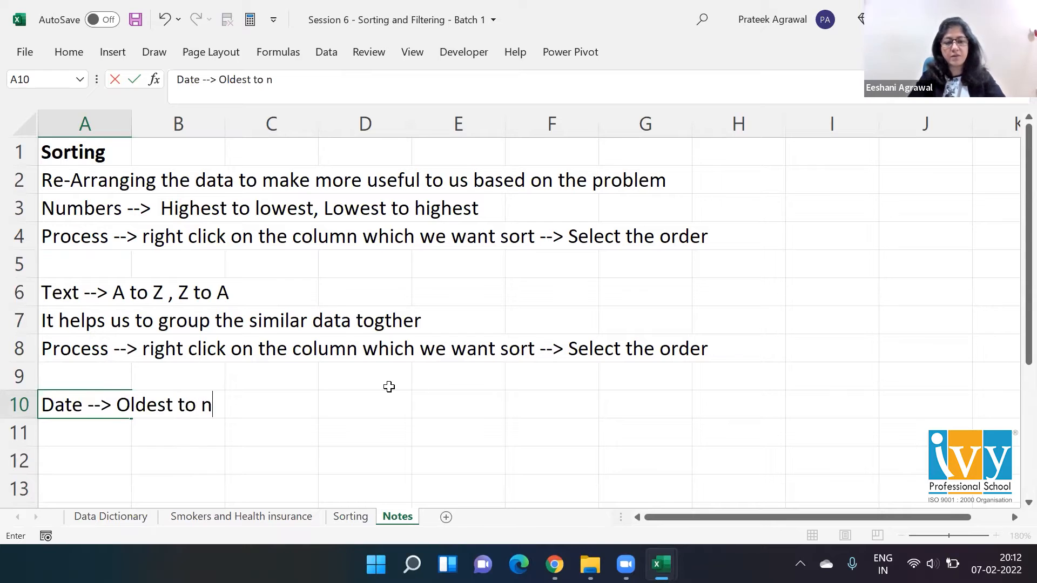
pyautogui.write('ewest, Newest to oldest')
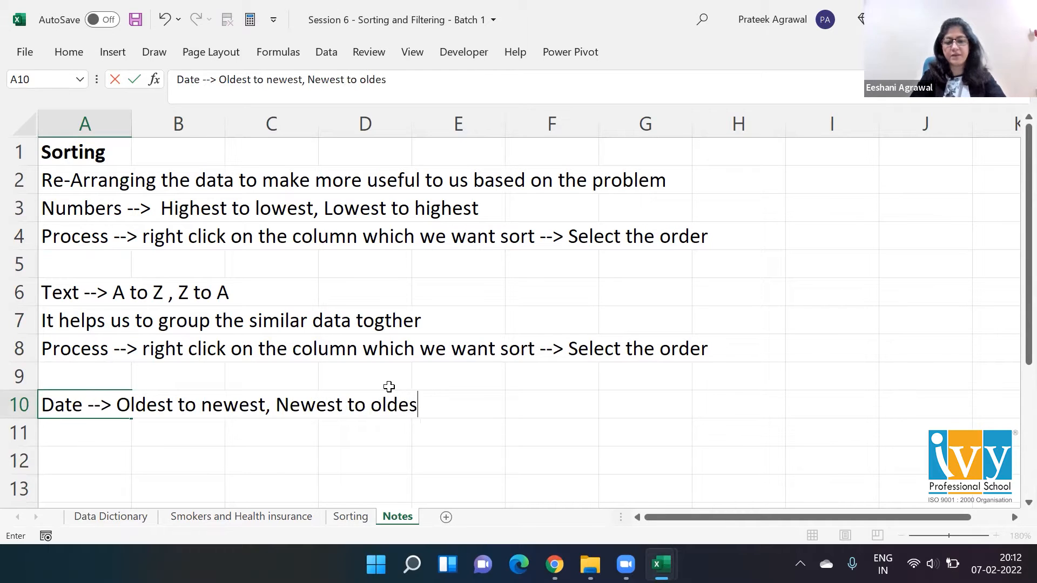
pyautogui.press('Return')
# Copy the Process note from A8 into A11, below the date sorting note.
pyautogui.press('Up')
pyautogui.press('Up')
pyautogui.press('Up')
pyautogui.press('Up')
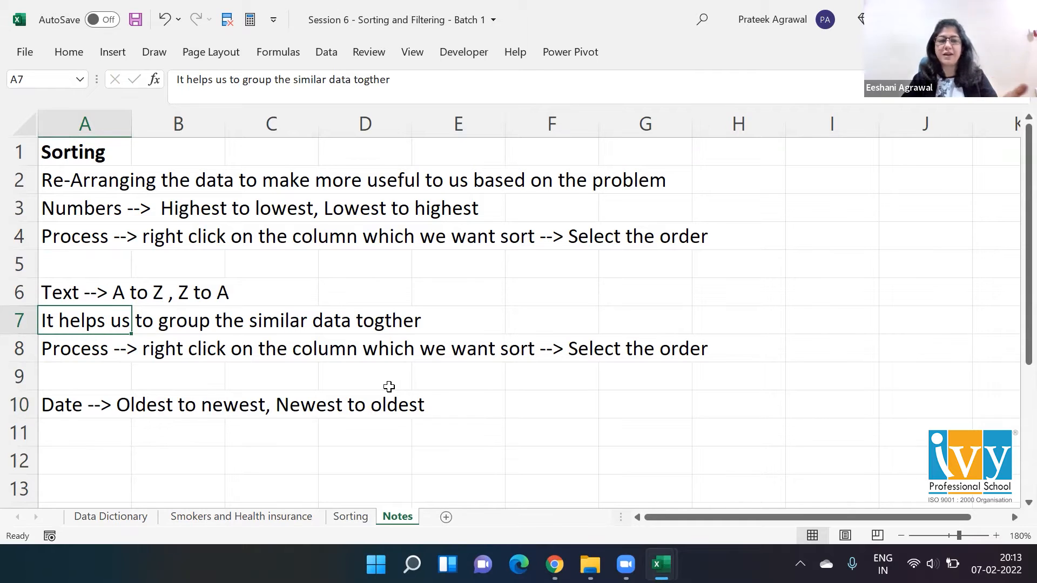
pyautogui.press('Down')
pyautogui.press('Down')
pyautogui.press('Down')
pyautogui.press('Up')
pyautogui.press('Up')
pyautogui.press('Up')
pyautogui.press('Down')
pyautogui.hotkey('ctrl', 'c')
pyautogui.press('Down')
pyautogui.press('Down')
pyautogui.press('Down')
pyautogui.hotkey('ctrl', 'v')
# Switch to Trainer_Book_Excel, widen the Date column and sort the car sales table by Date from oldest to newest.
pyautogui.hotkey('alt', 'Tab')
pyautogui.moveTo(123, 118); pyautogui.dragTo(174, 126)
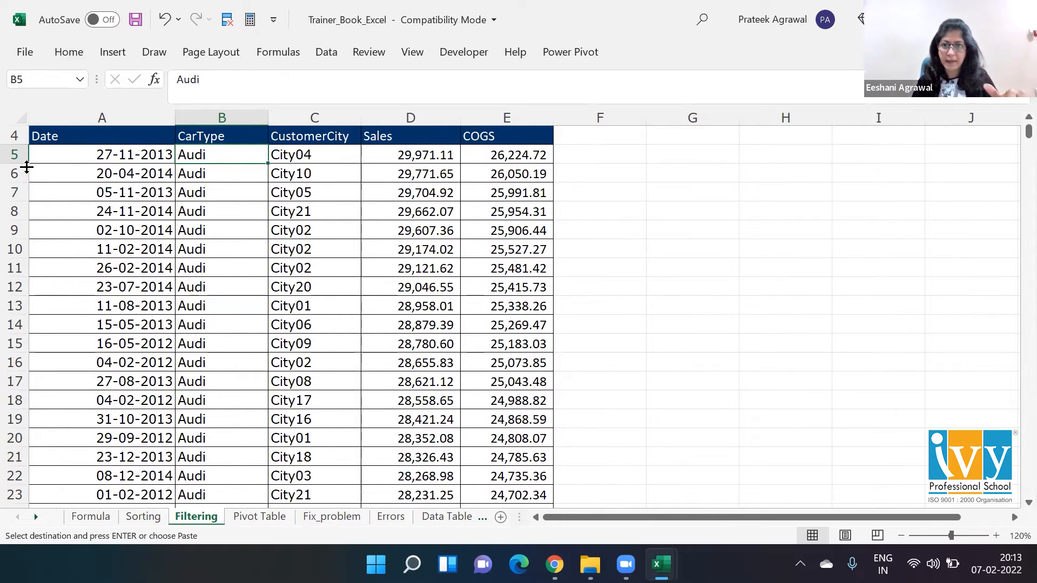
pyautogui.click(41, 157)
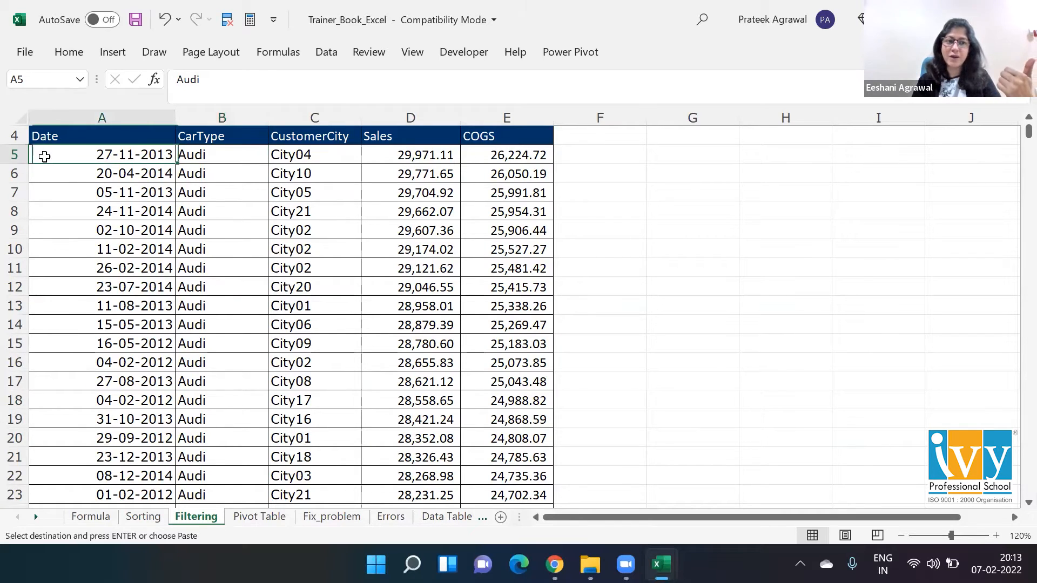
pyautogui.rightClick(42, 157)
pyautogui.moveTo(155, 384)
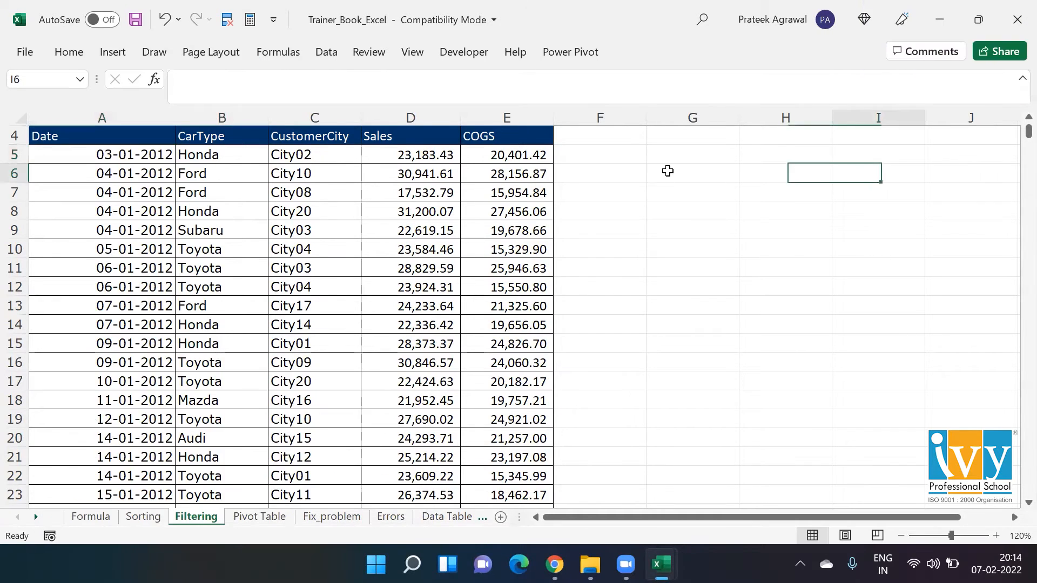
# In the empty area beside the table, enter the heading Date in I6 with Jan-2020 in I7 and Dec-2020 in I8 as text.
pyautogui.press('Right')
pyautogui.press('Right')
pyautogui.press('Right')
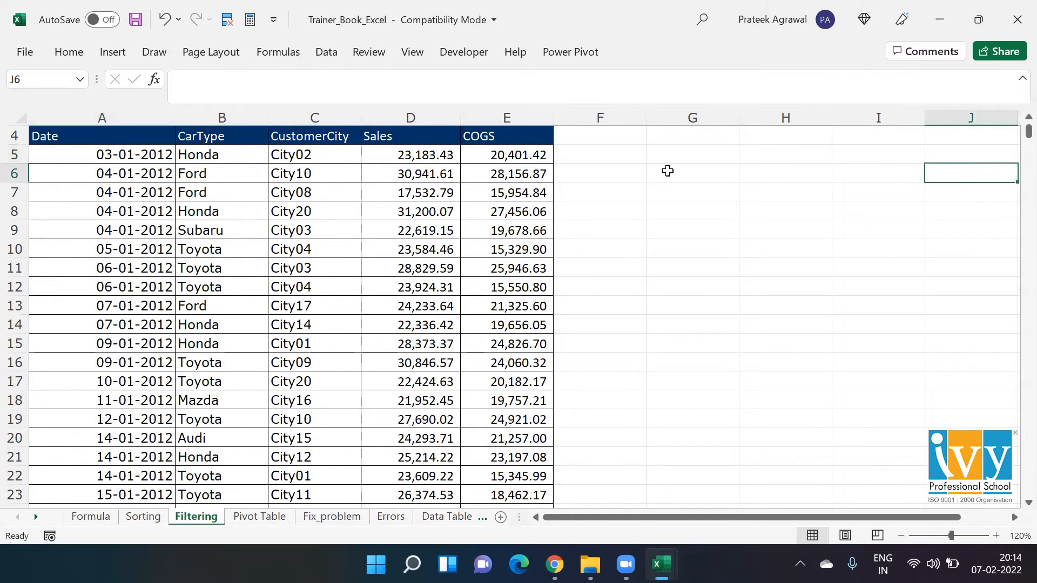
pyautogui.press('Right')
pyautogui.press('Right')
pyautogui.press('Right')
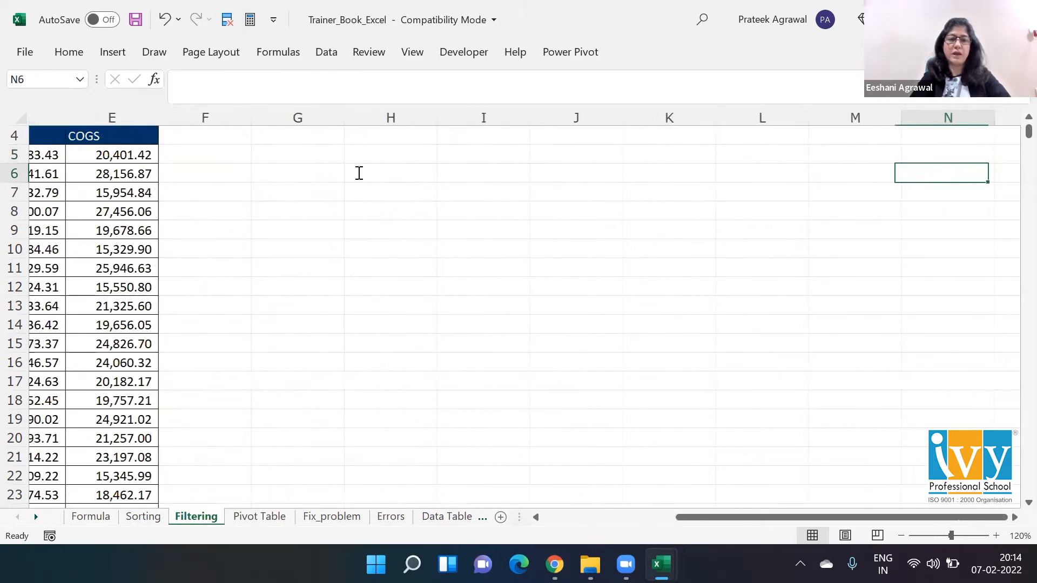
pyautogui.click(357, 174)
pyautogui.write('Date')
pyautogui.press('Return')
pyautogui.write("'Jan")
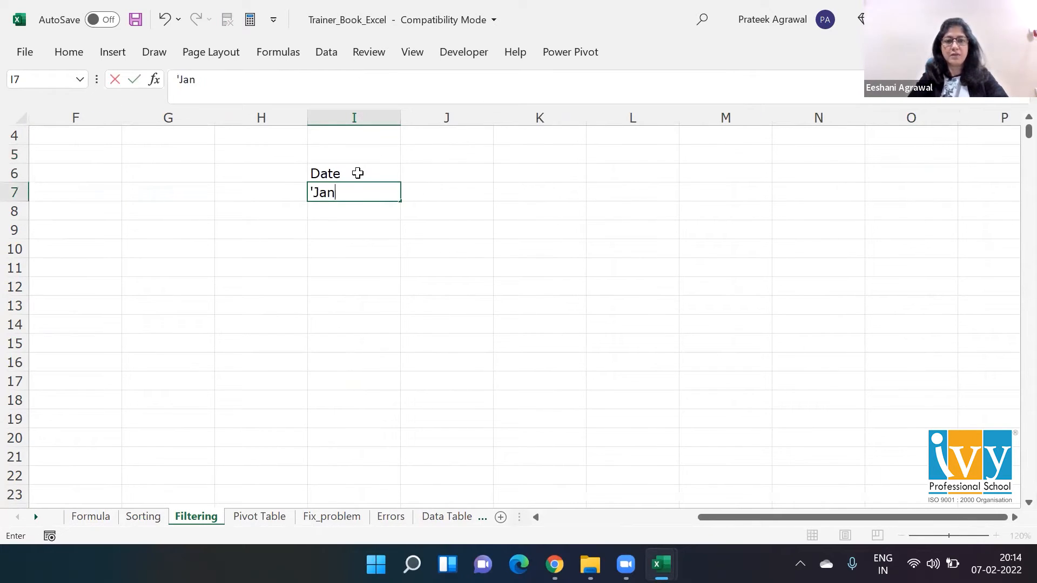
pyautogui.write('-20')
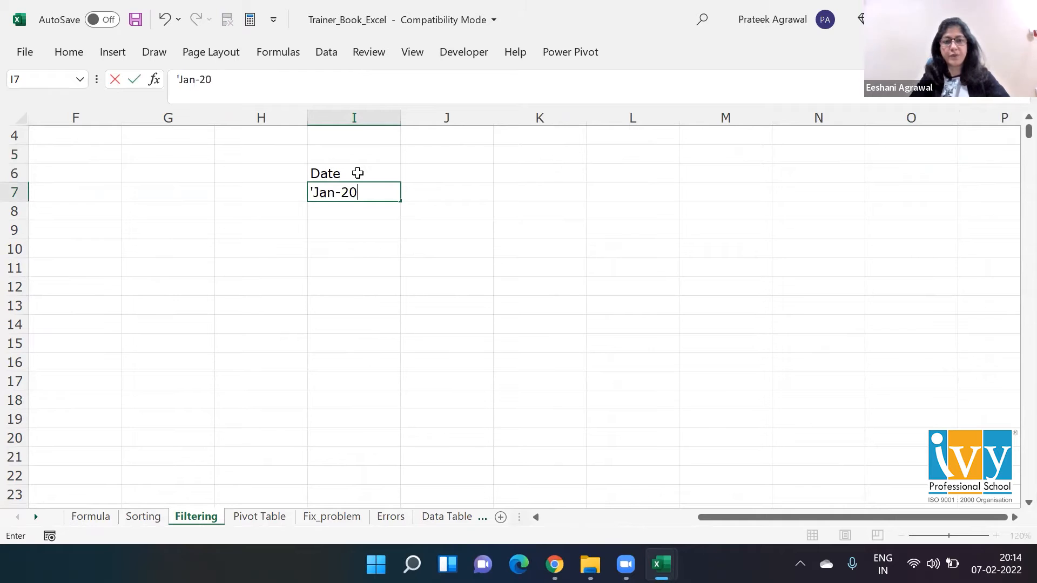
pyautogui.press('Return')
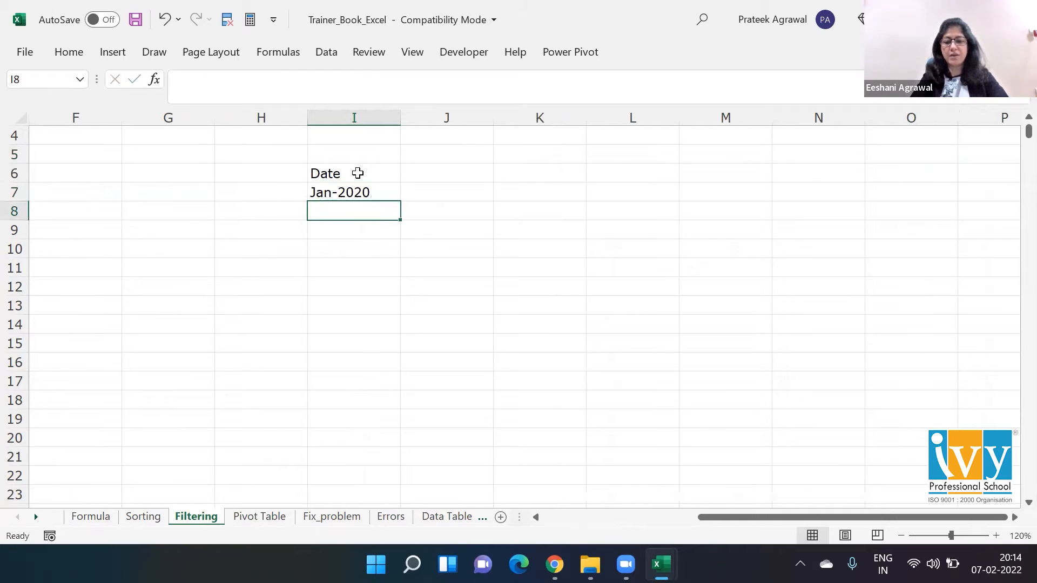
pyautogui.write("'Dec")
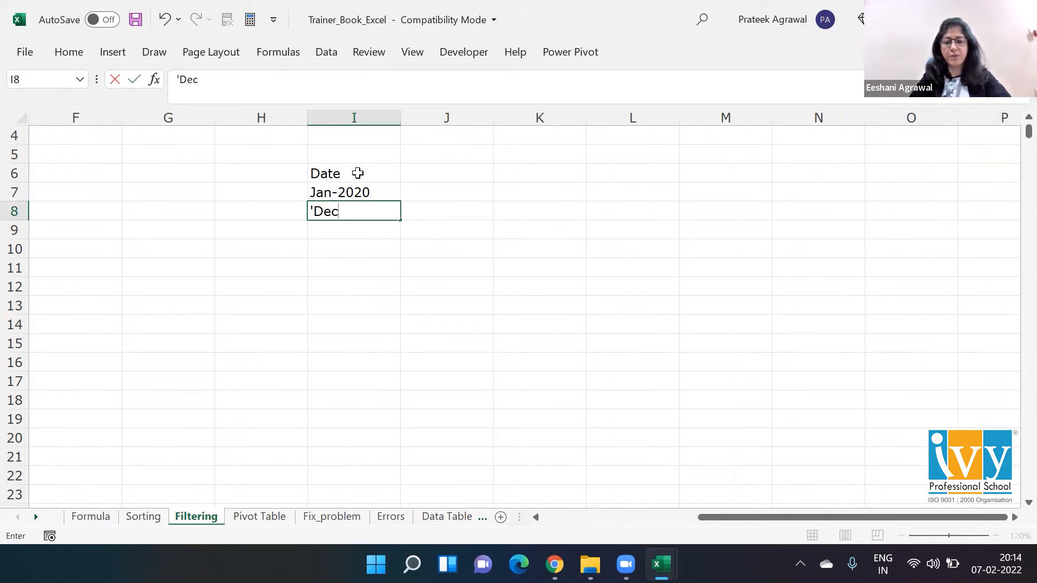
pyautogui.write('-2020')
pyautogui.press('Return')
# Examine the text date entries in I7 and I8 and the sort options offered for I7.
pyautogui.press('Up')
pyautogui.press('Up')
pyautogui.press('Down')
pyautogui.press('Down')
pyautogui.press('Up')
pyautogui.press('Up')
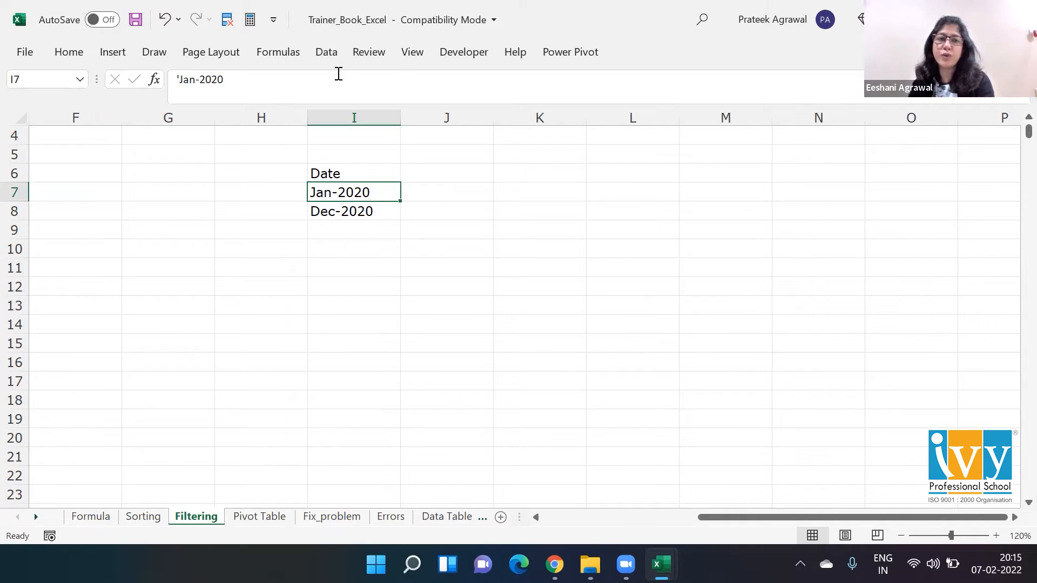
pyautogui.click(330, 56)
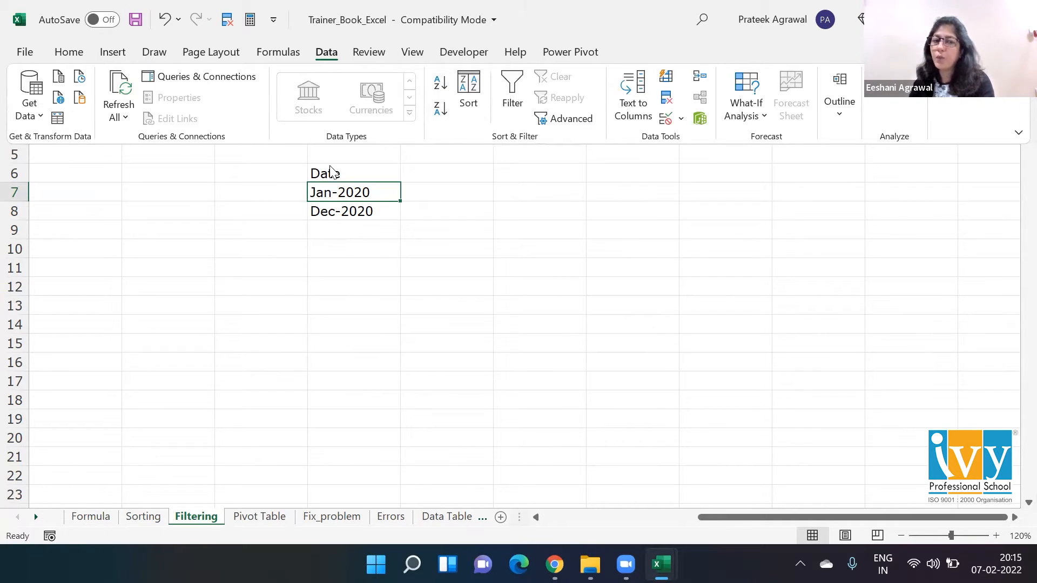
pyautogui.rightClick(358, 194)
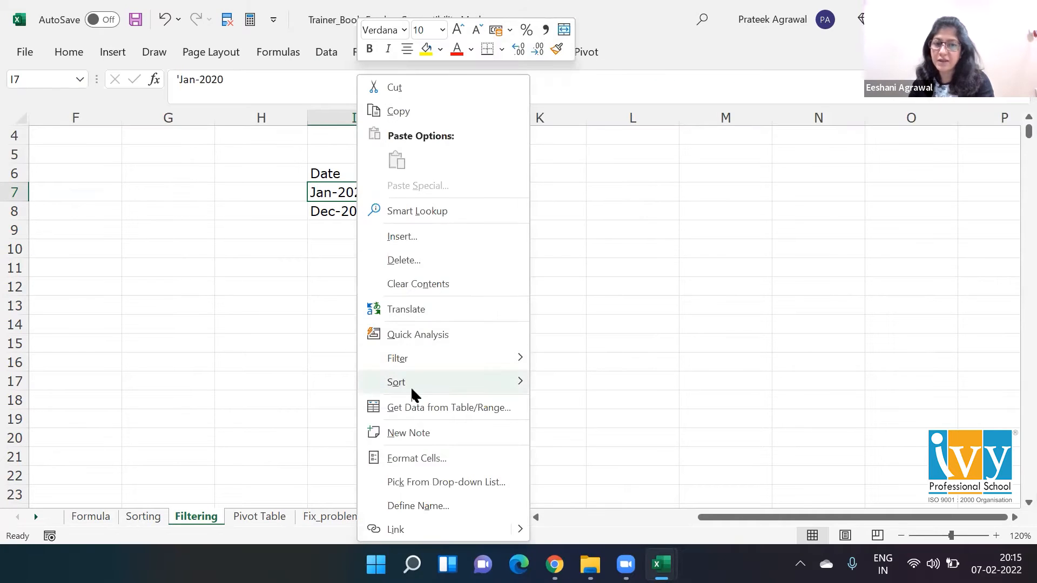
pyautogui.moveTo(413, 392)
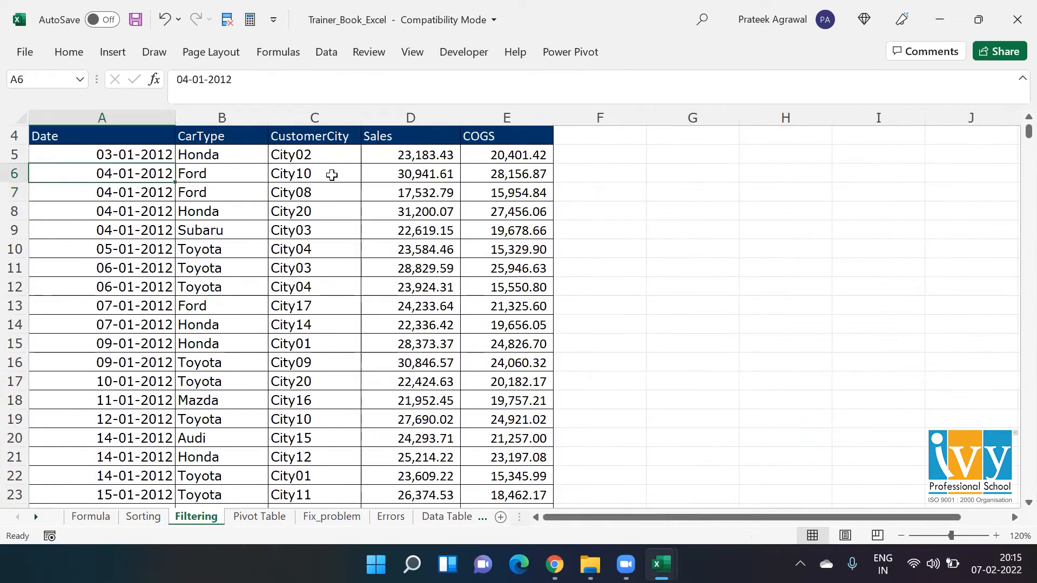
pyautogui.press('Up')
pyautogui.press('Up')
pyautogui.press('Up')
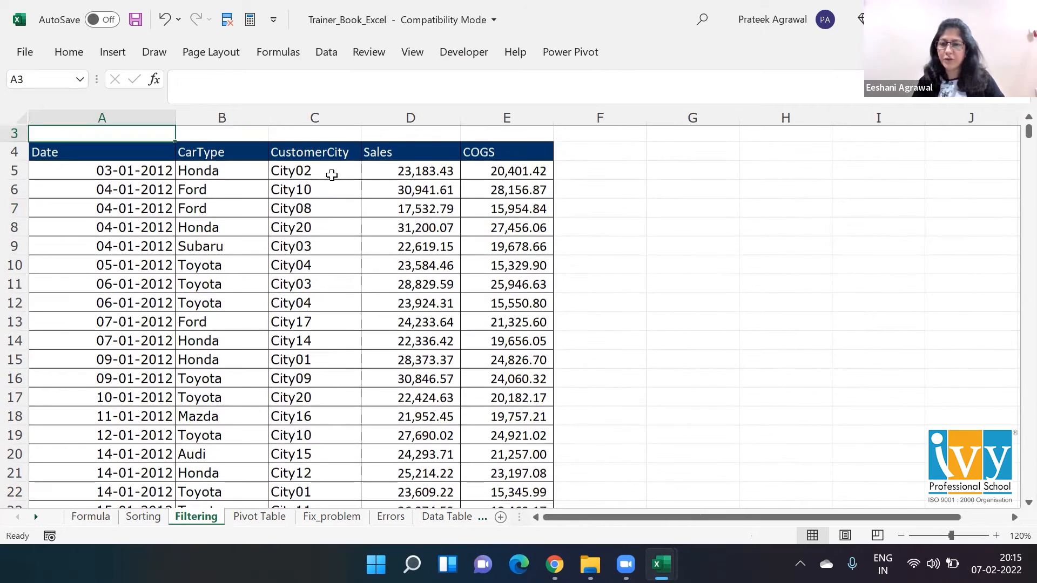
pyautogui.press('Down')
pyautogui.press('Down')
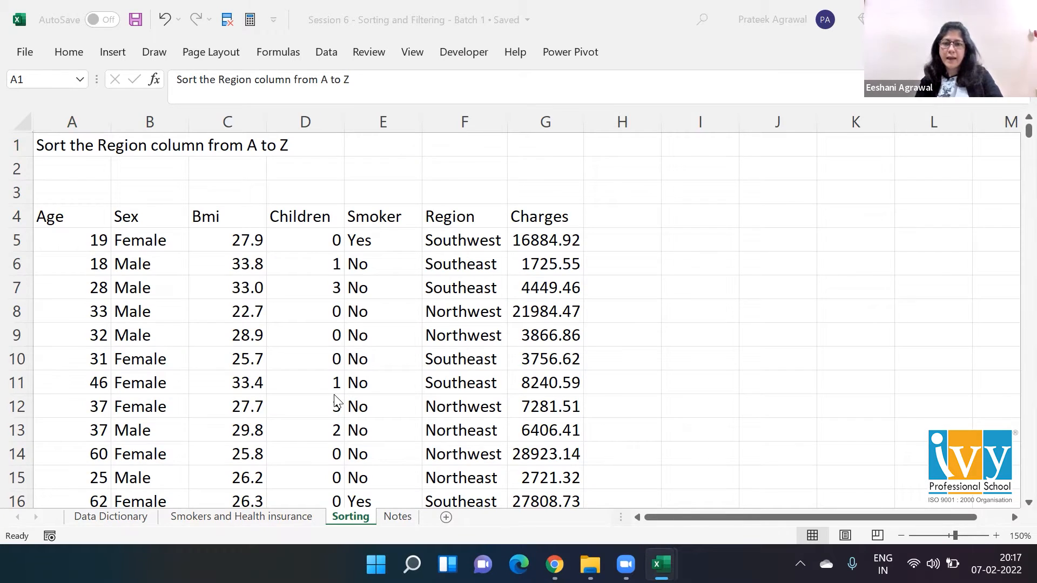
# Switch to Trainer_Book_Excel and, in the empty area beside the car sales table, enter the heading CarType in I5 with Honda in I6.
pyautogui.hotkey('alt', 'Tab')
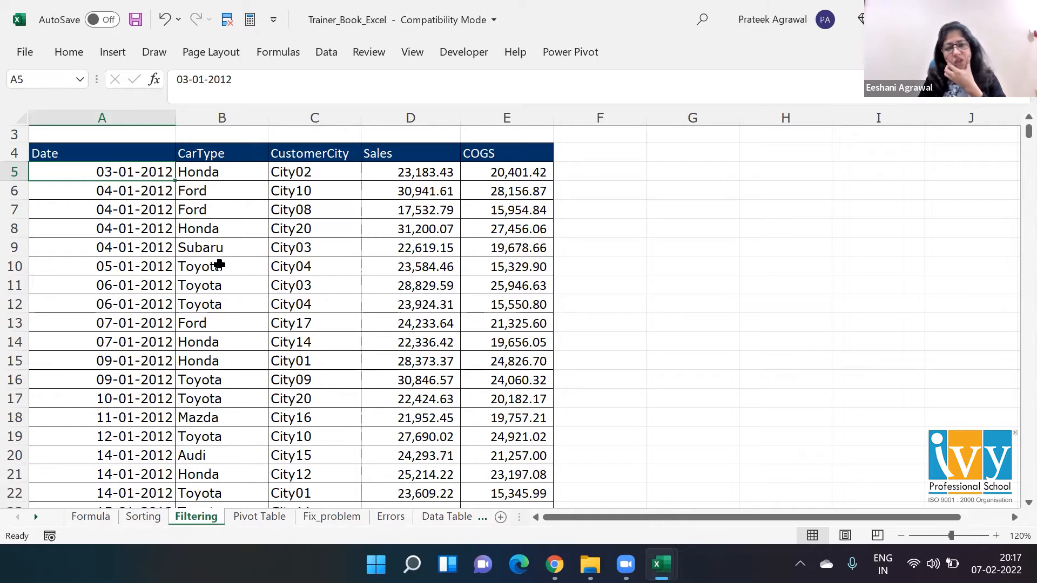
pyautogui.click(226, 176)
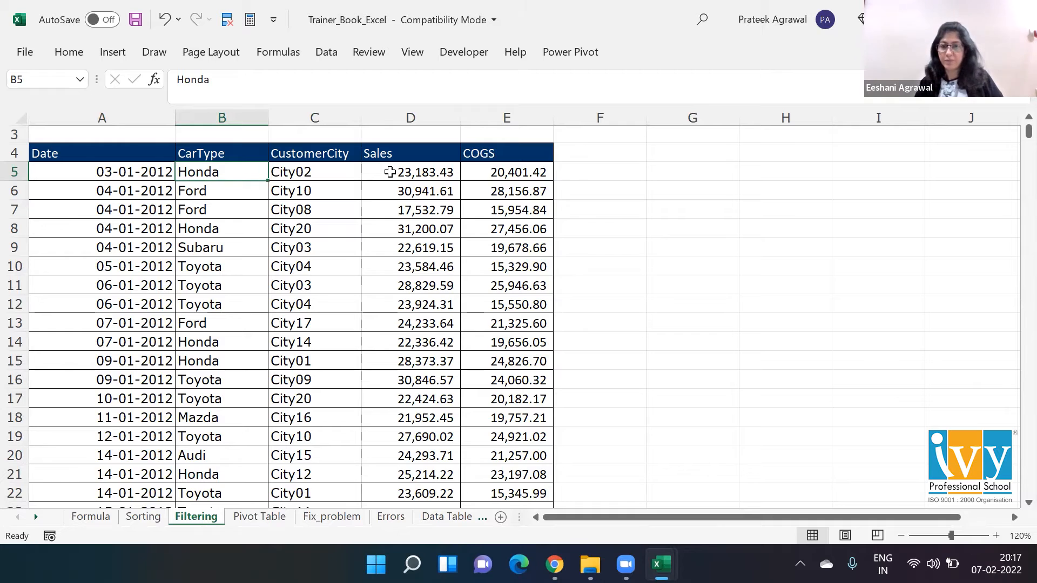
pyautogui.click(673, 173)
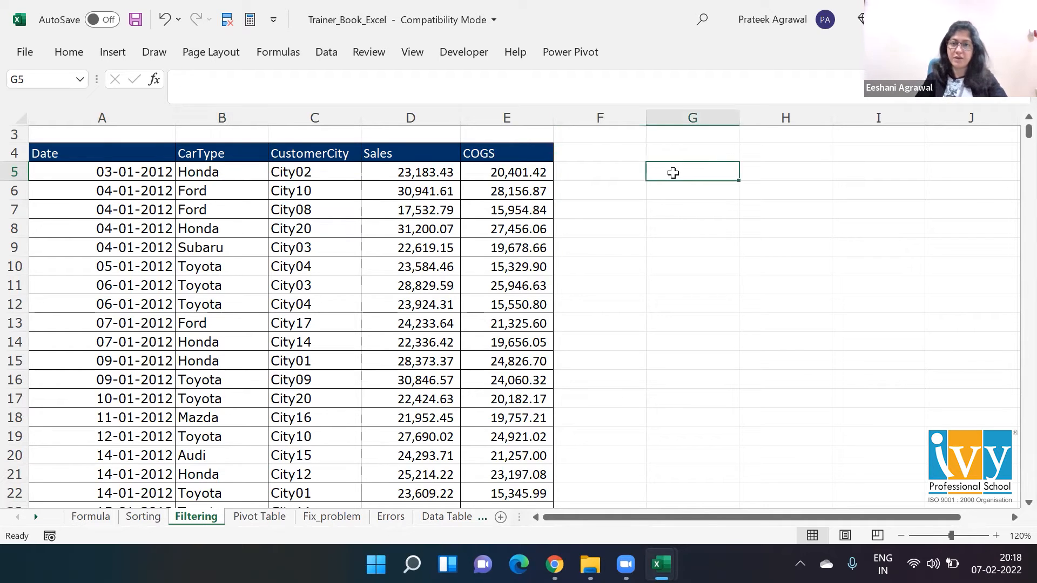
pyautogui.press('Right')
pyautogui.press('Right')
pyautogui.press('Right')
pyautogui.press('Right')
pyautogui.press('Right')
pyautogui.press('Right')
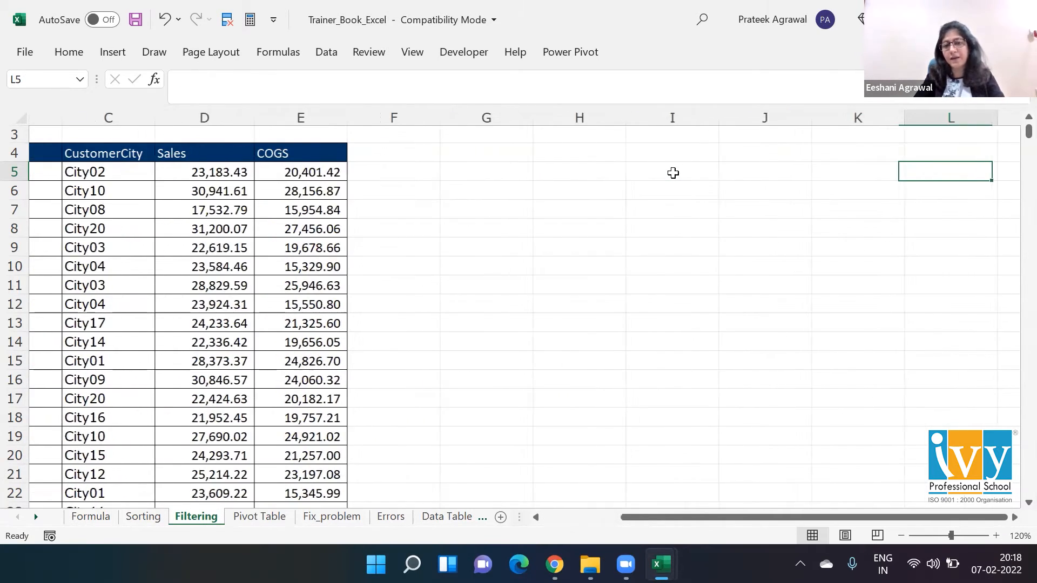
pyautogui.press('Left')
pyautogui.press('Left')
pyautogui.press('Left')
pyautogui.press('Left')
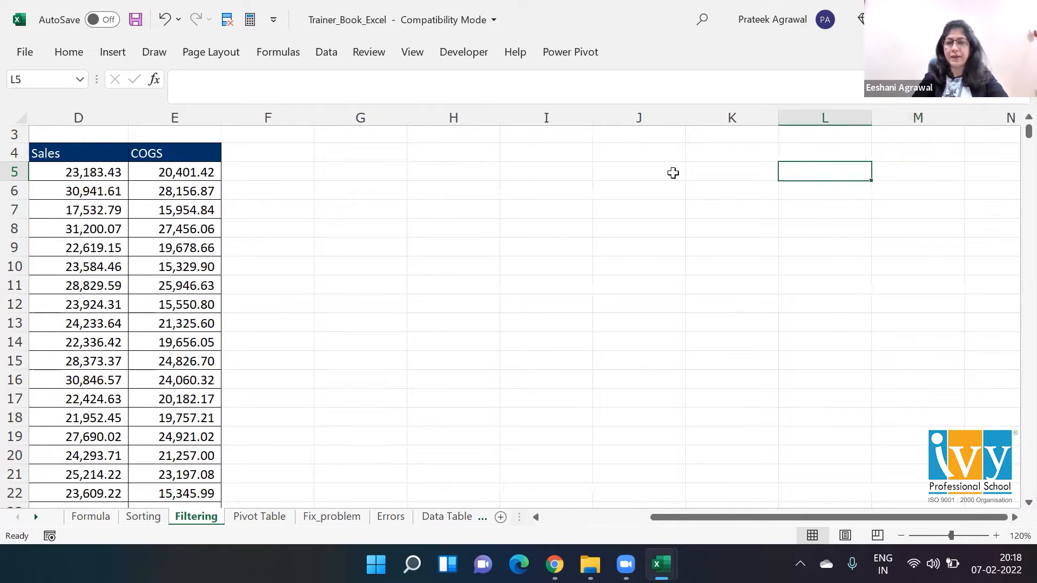
pyautogui.write('CarType')
pyautogui.press('Return')
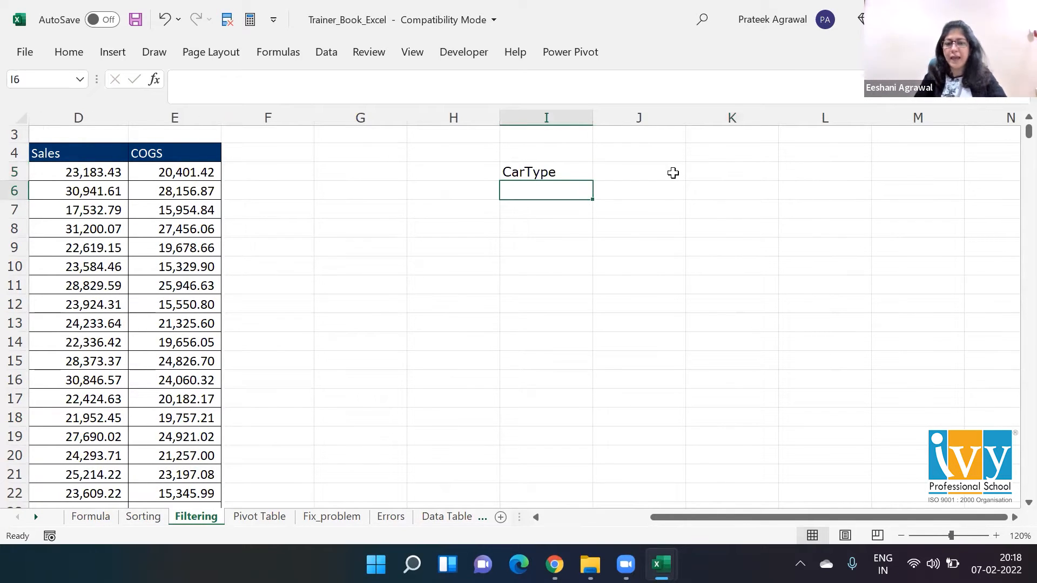
pyautogui.write('Honda')
pyautogui.press('Return')
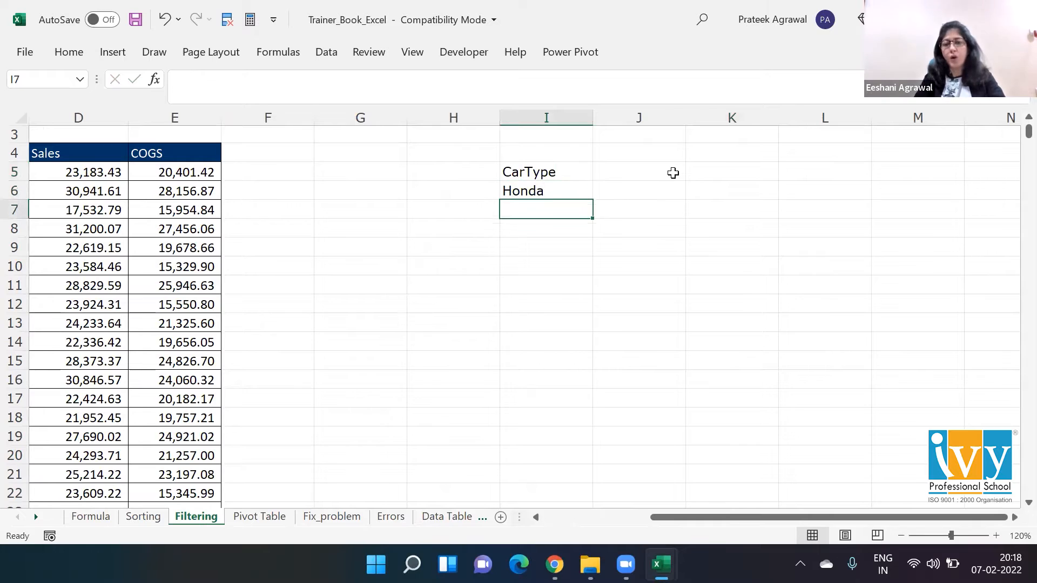
# Enter the Honda sales figures 56000, 55000 and 45000 in J6 to J8.
pyautogui.press('Up')
pyautogui.press('Right')
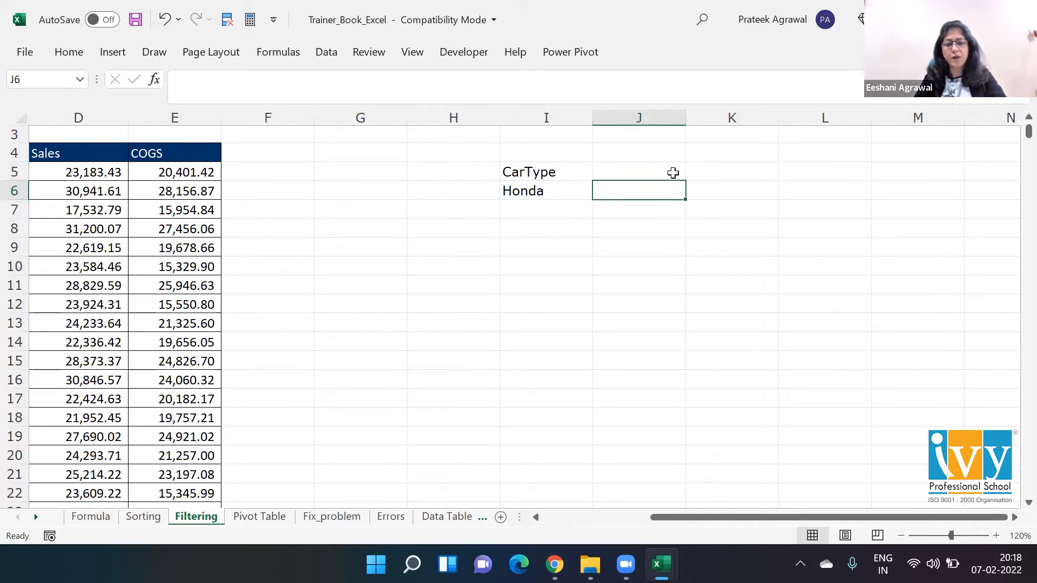
pyautogui.write('56000')
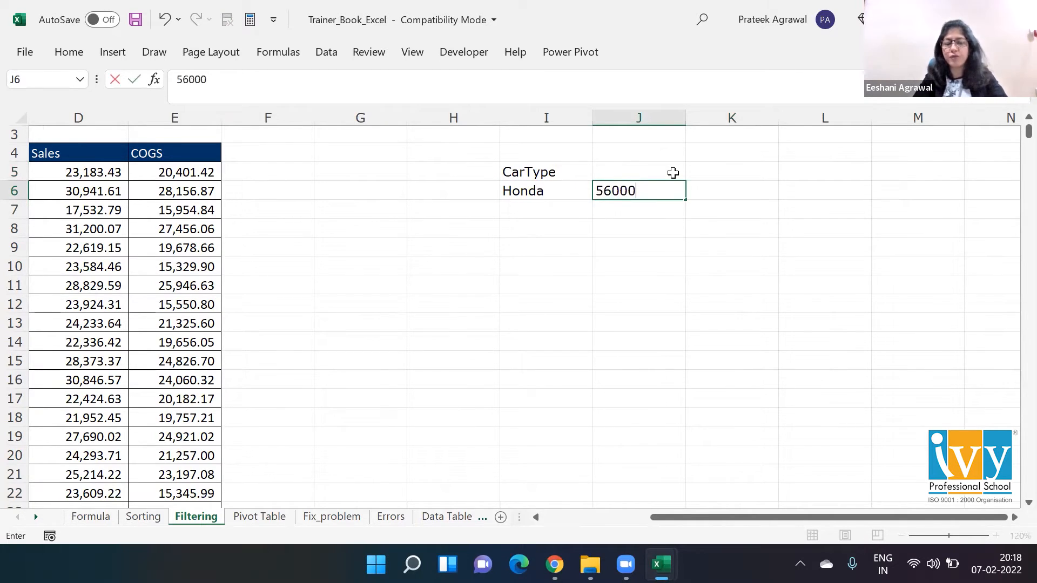
pyautogui.press('Return')
pyautogui.write('55000')
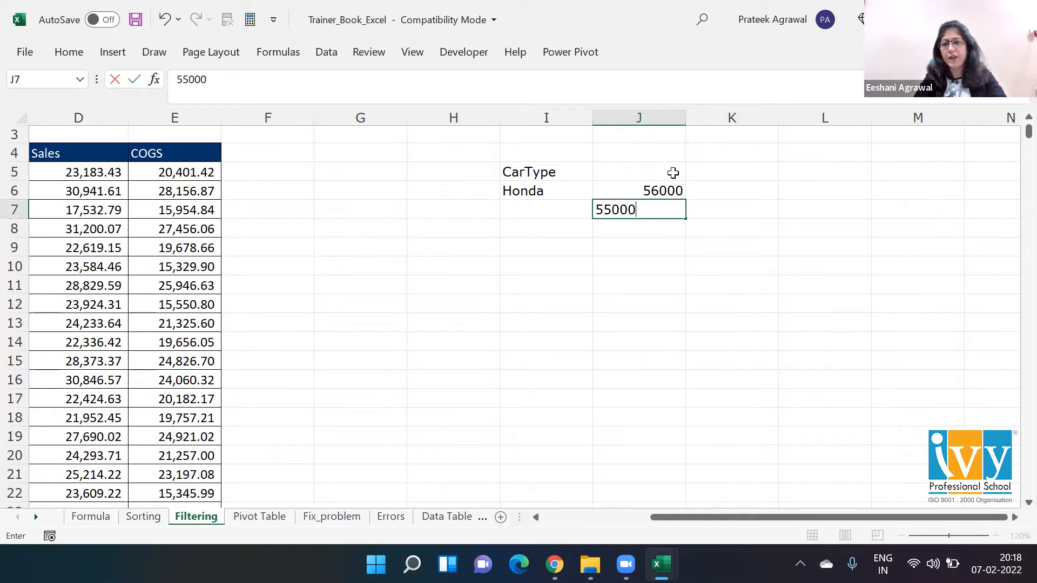
pyautogui.press('Return')
pyautogui.write('45000')
pyautogui.press('Return')
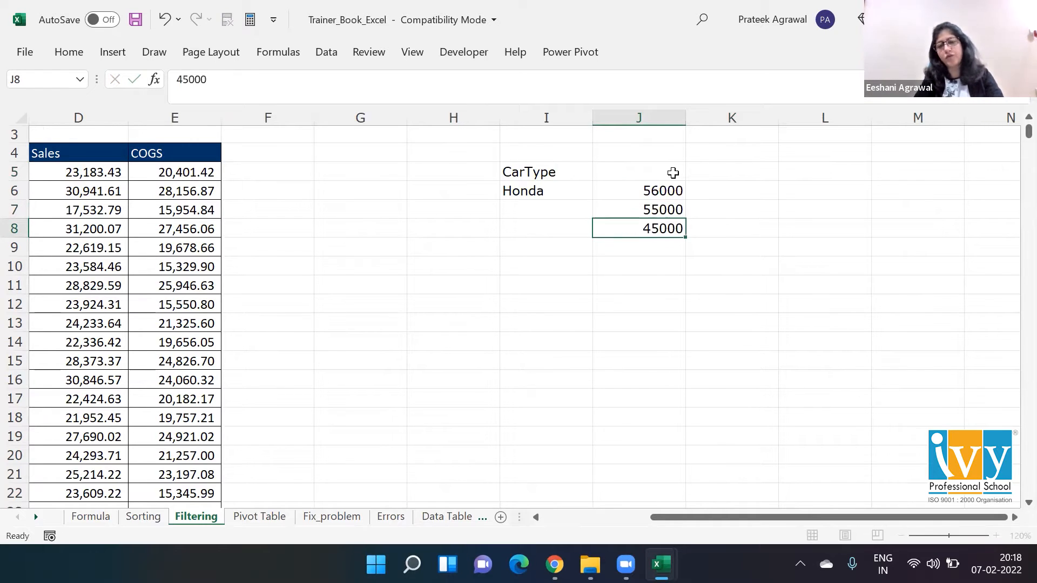
# Enter Ford in I9 and select the empty cells J9 to J13 beside it.
pyautogui.press('Up')
pyautogui.press('Down')
pyautogui.press('Left')
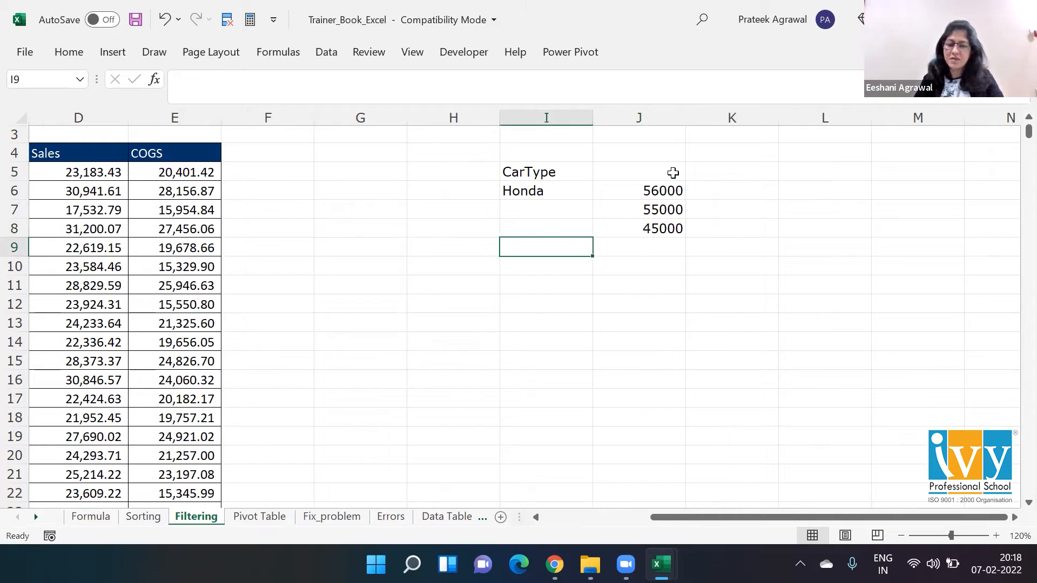
pyautogui.write('Ford')
pyautogui.press('Return')
pyautogui.press('Up')
pyautogui.press('Right')
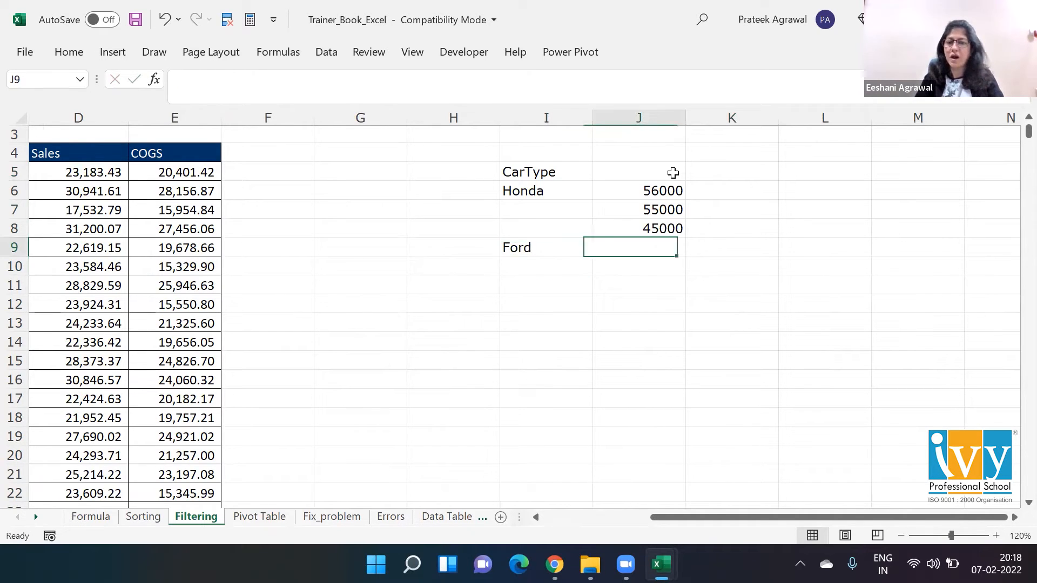
pyautogui.hotkey('shift', 'Down')
pyautogui.hotkey('shift', 'Down')
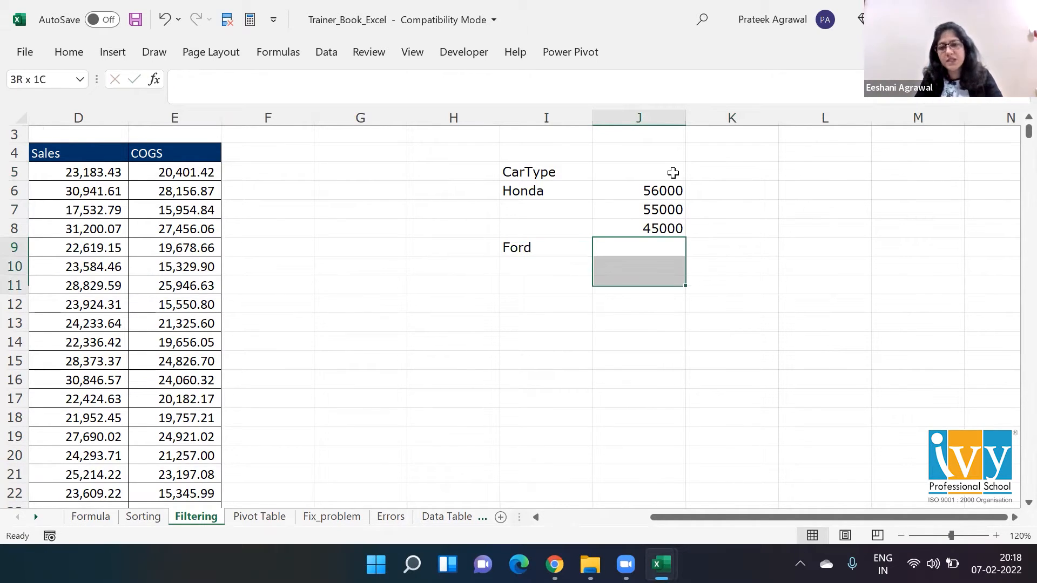
pyautogui.hotkey('shift', 'Down')
pyautogui.hotkey('shift', 'Down')
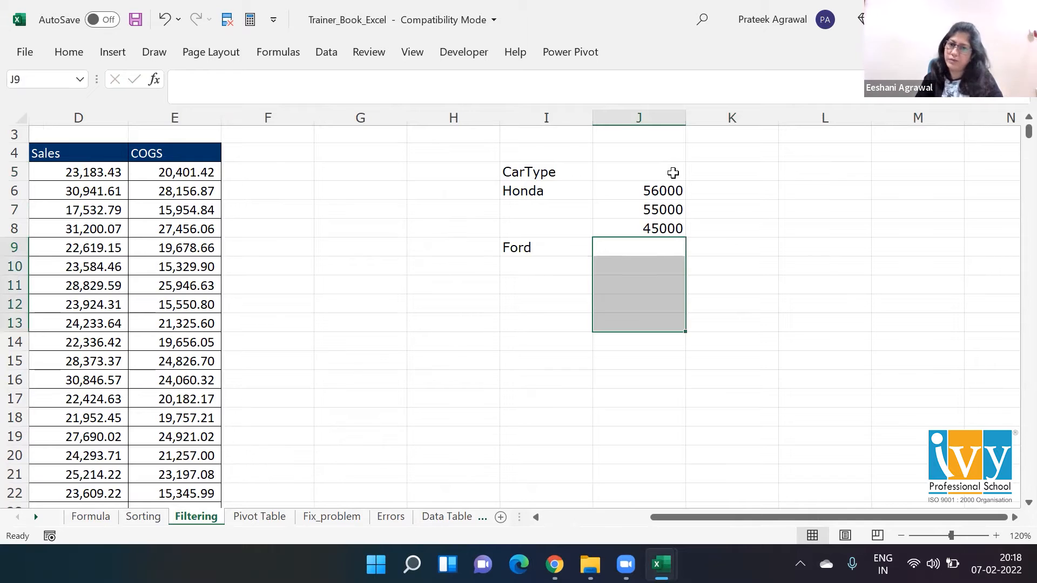
# Fill Honda down from I6 to I8 and Ford down from I9 to I12.
pyautogui.press('Up')
pyautogui.press('Up')
pyautogui.press('Up')
pyautogui.press('Up')
pyautogui.press('Left')
pyautogui.press('Down')
pyautogui.hotkey('shift', 'Down')
pyautogui.hotkey('shift', 'Down')
pyautogui.hotkey('ctrl', 'd')
pyautogui.press('Down')
pyautogui.press('Down')
pyautogui.press('Down')
pyautogui.hotkey('shift', 'Down')
pyautogui.hotkey('shift', 'Down')
pyautogui.hotkey('shift', 'Down')
pyautogui.hotkey('ctrl', 'd')
pyautogui.press('Down')
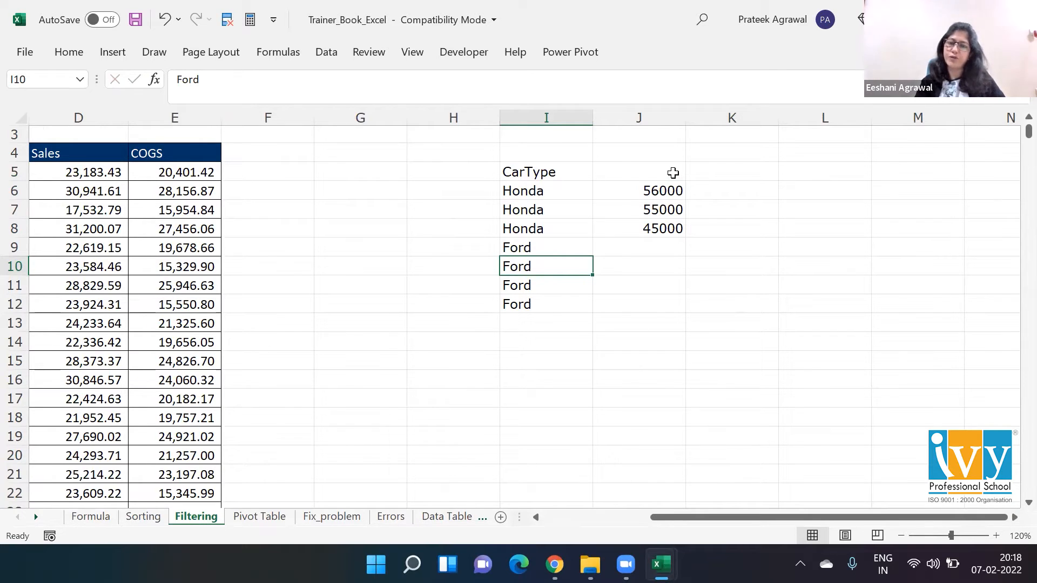
# Enter the heading Sales in J5, above the sales figures of the sample table.
pyautogui.click(672, 173)
pyautogui.write('Sales')
pyautogui.press('Return')
# Examine the first record of the car sales table across its Date, CarType, CustomerCity, Sales and COGS fields.
pyautogui.hotkey('ctrl', 'Home')
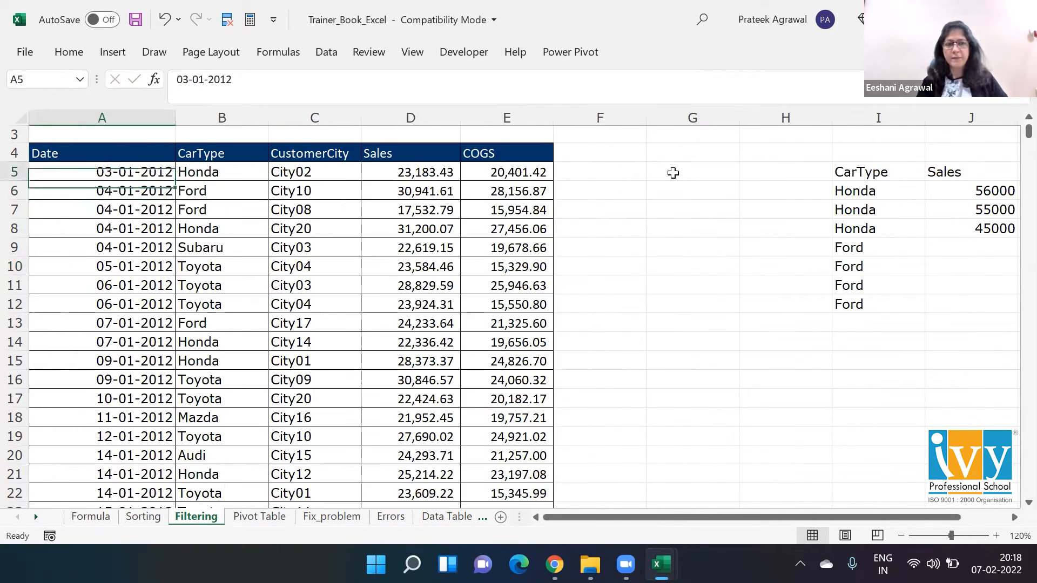
pyautogui.press('Up')
pyautogui.press('Right')
pyautogui.press('Down')
pyautogui.press('Right')
pyautogui.press('Right')
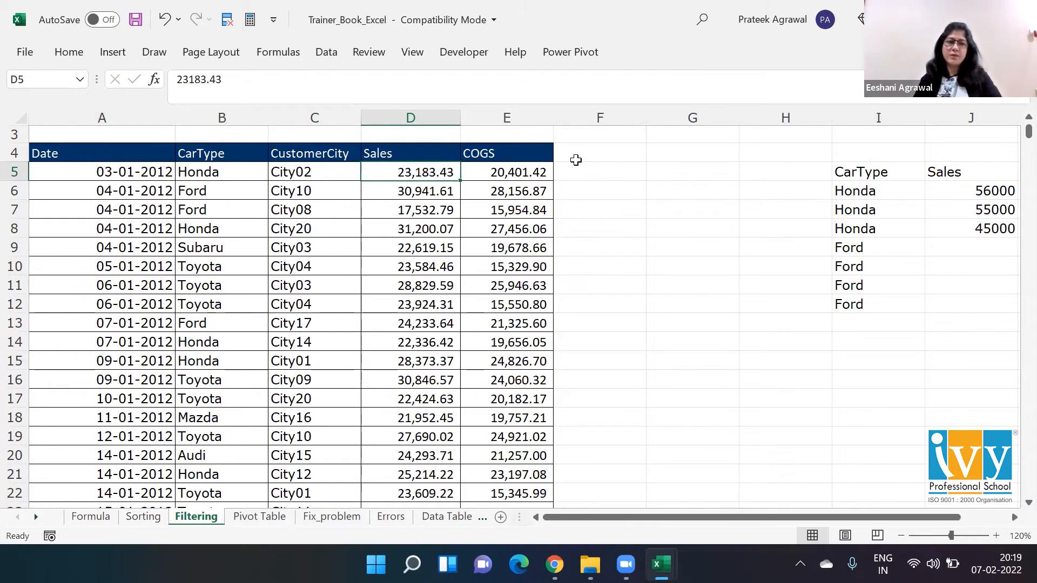
pyautogui.click(46, 174)
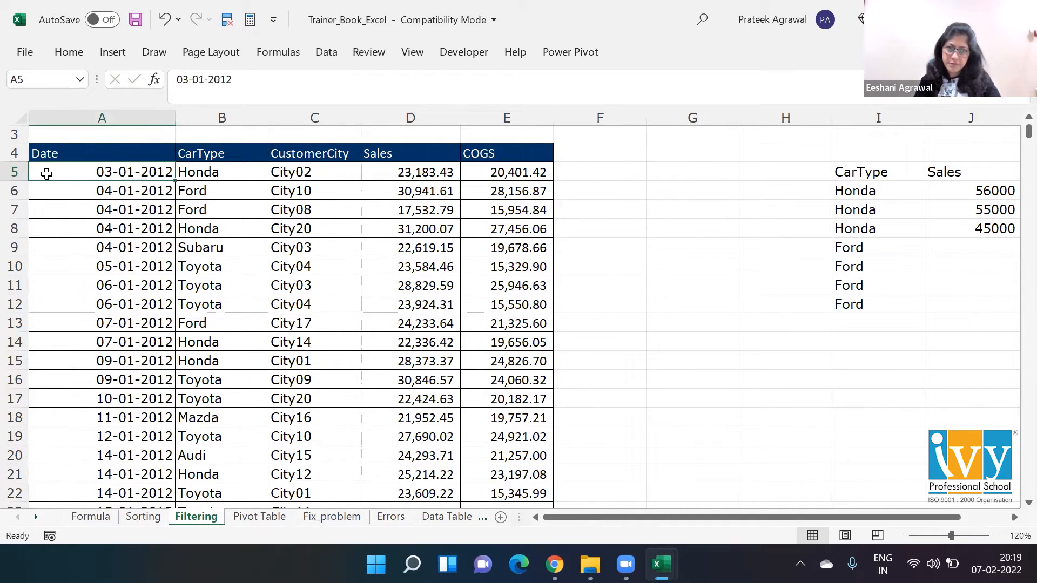
pyautogui.hotkey('ctrl', 'shift', 'Right')
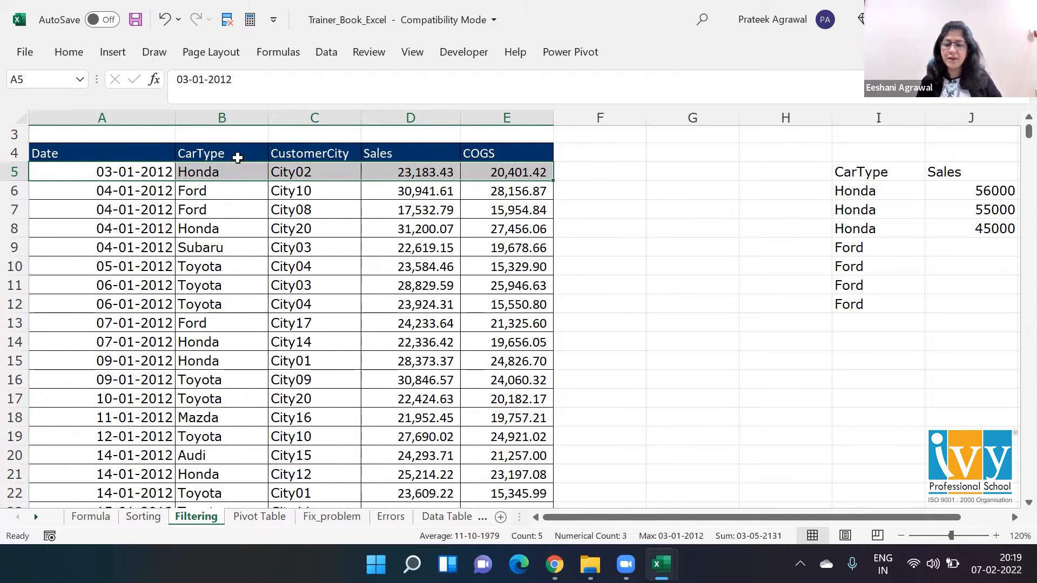
pyautogui.click(206, 172)
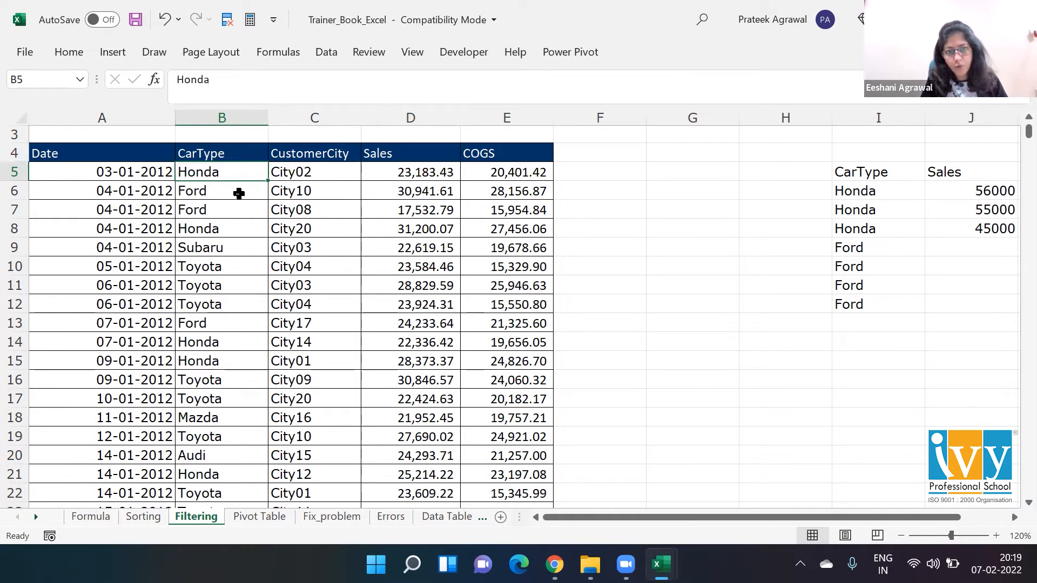
pyautogui.click(115, 184)
pyautogui.click(112, 176)
pyautogui.hotkey('shift', 'space')
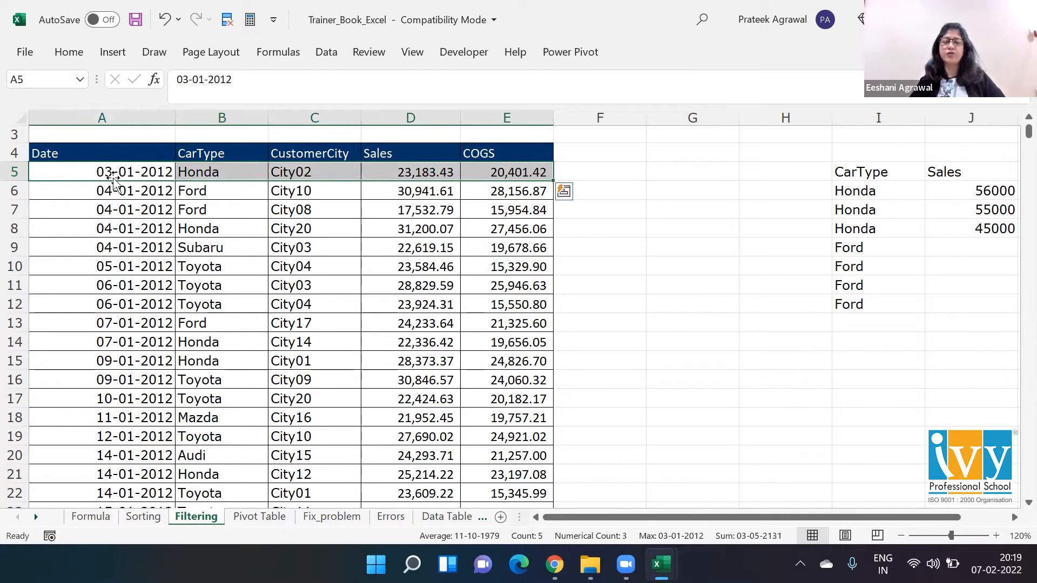
# Sort the car sales table by CarType from A to Z.
pyautogui.click(211, 172)
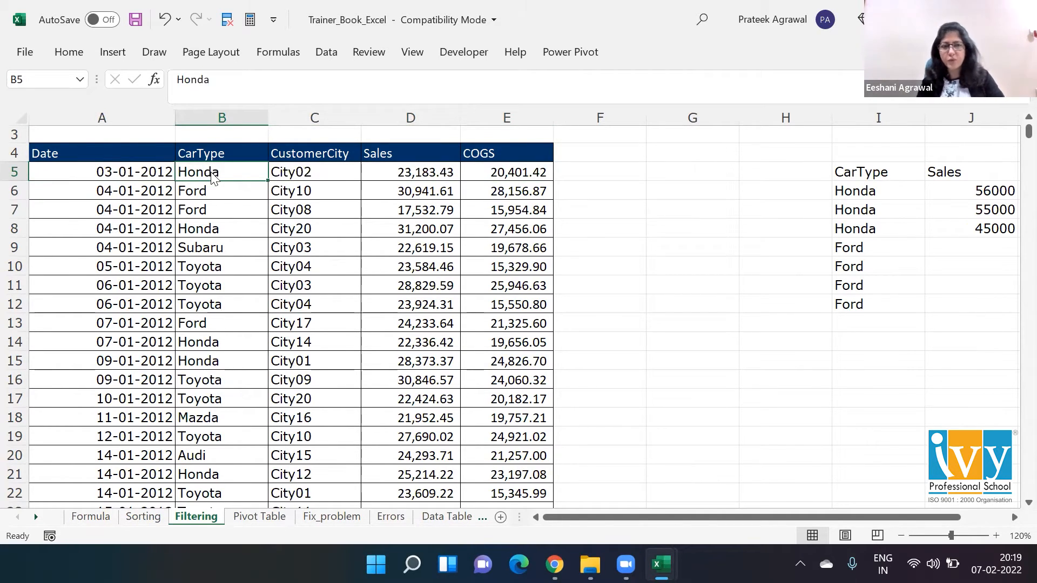
pyautogui.rightClick(212, 177)
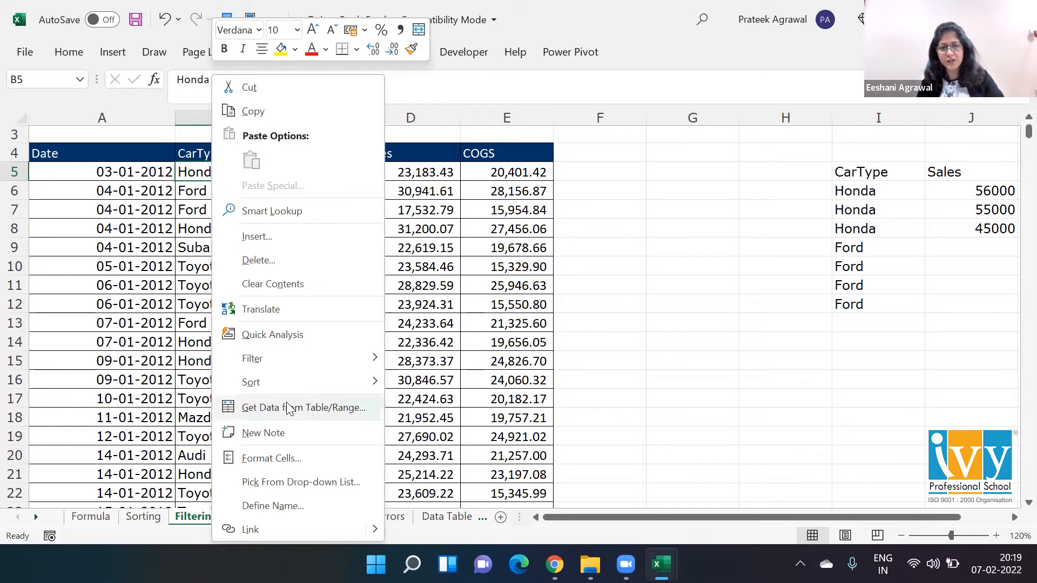
pyautogui.moveTo(286, 382)
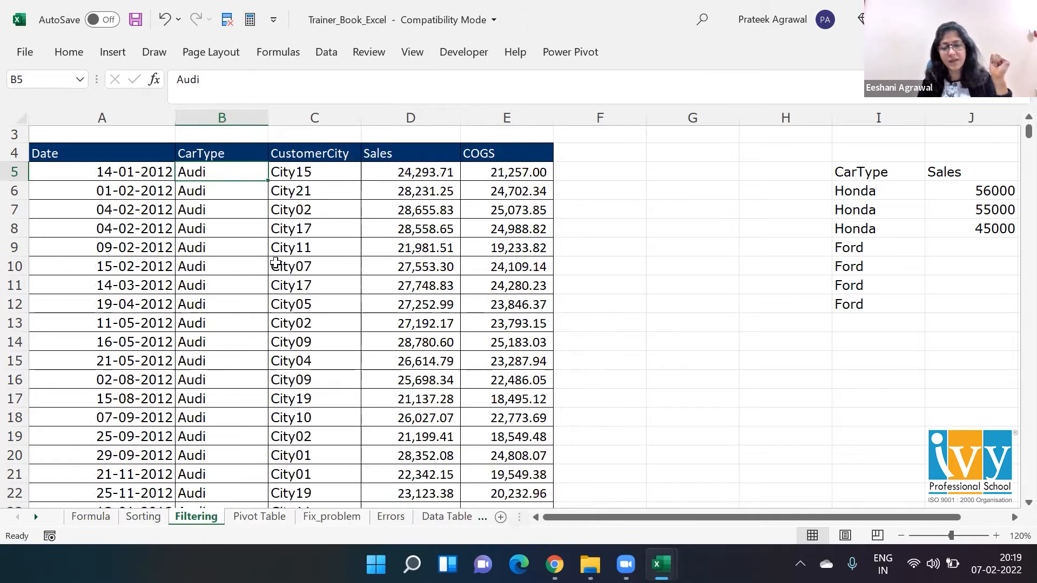
# Sort the car sales table by Sales from largest to smallest.
pyautogui.click(408, 171)
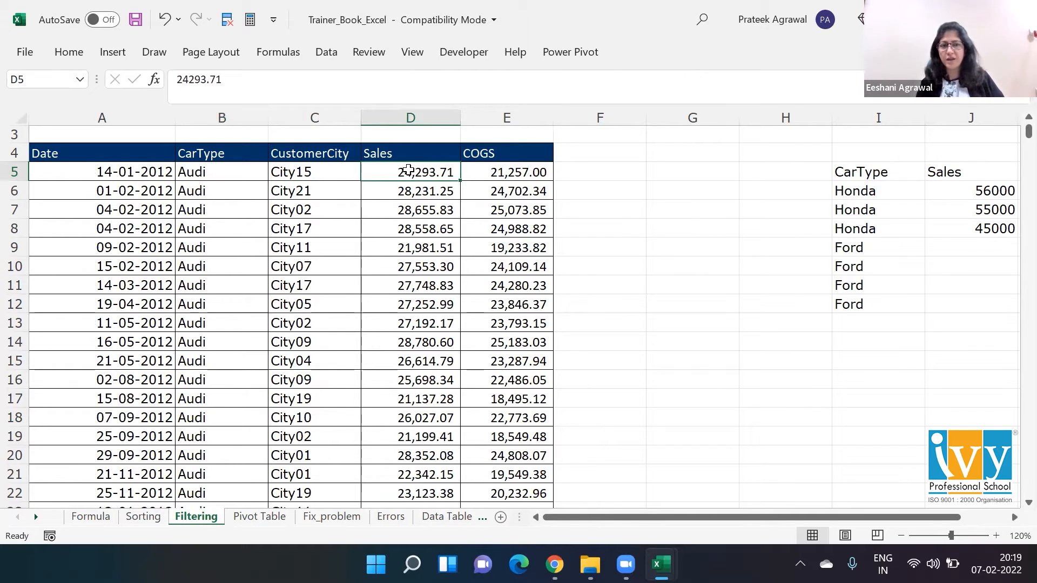
pyautogui.rightClick(408, 170)
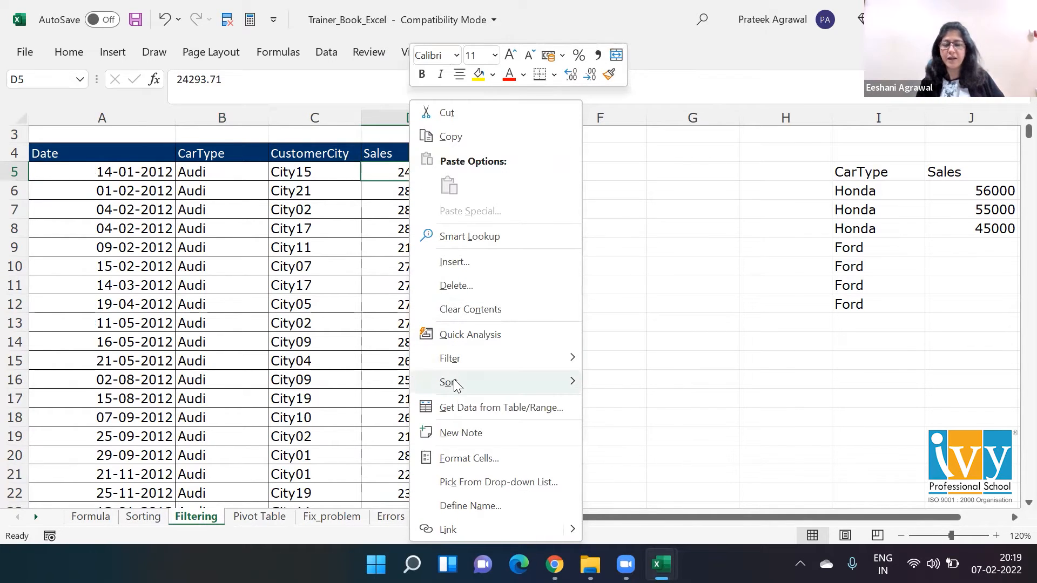
pyautogui.moveTo(454, 379)
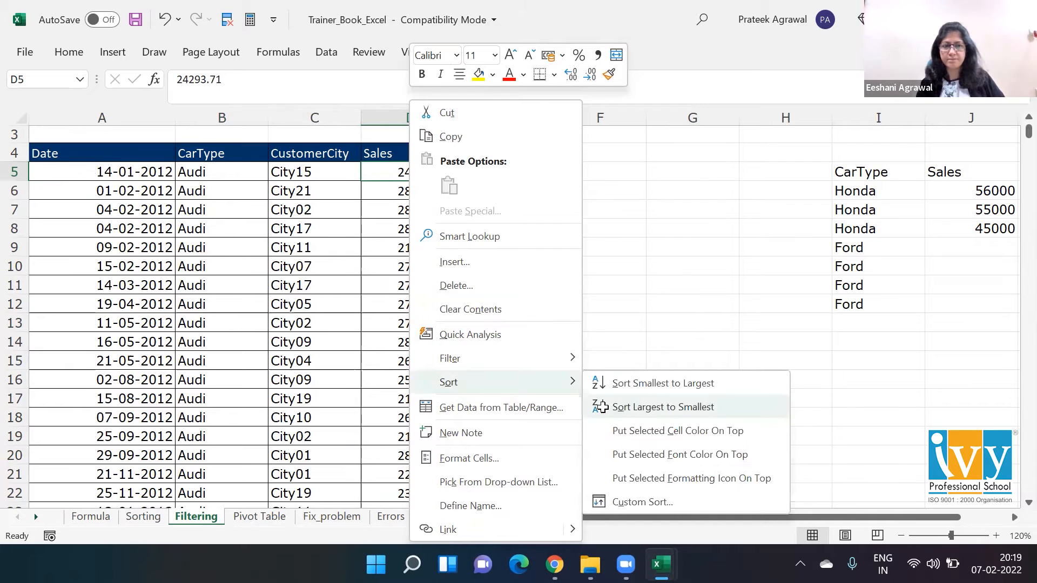
pyautogui.click(602, 407)
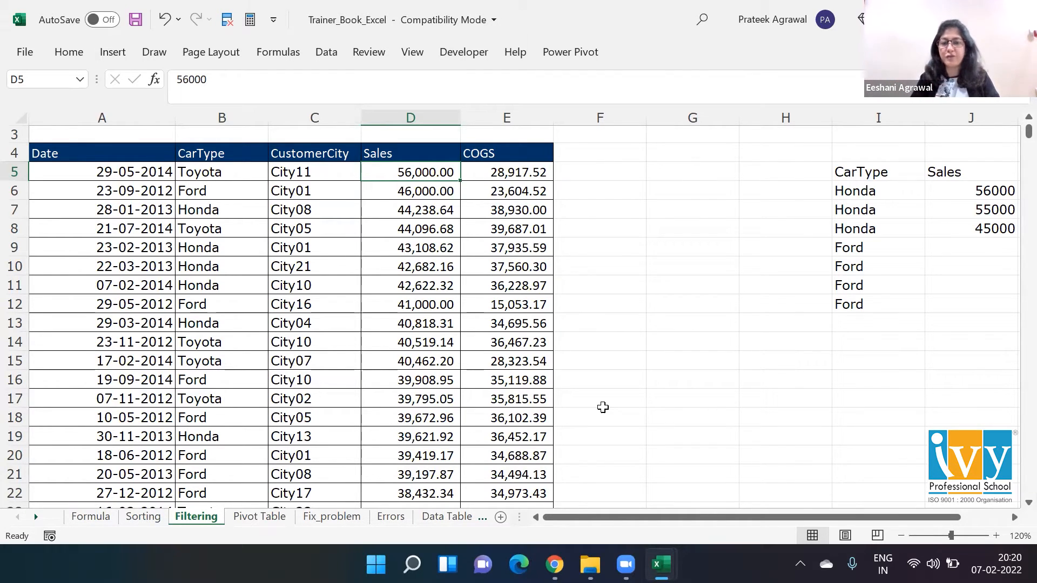
# Compare the sample CarType and Sales layout in columns I and J with the sorted car sales table.
pyautogui.press('Right')
pyautogui.press('Right')
pyautogui.press('Right')
pyautogui.press('Right')
pyautogui.press('Right')
pyautogui.press('Right')
pyautogui.press('Right')
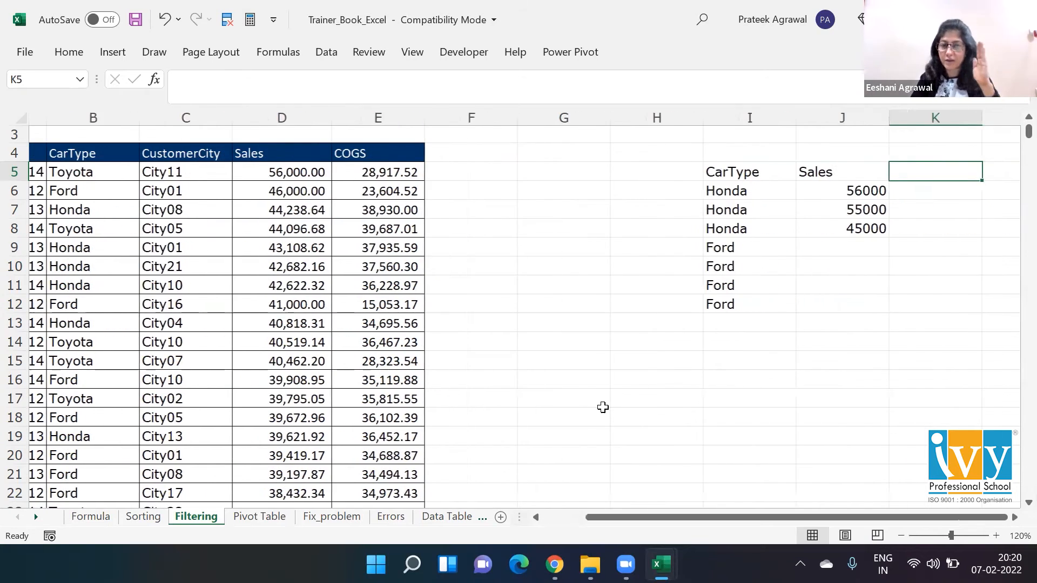
pyautogui.press('Right')
pyautogui.press('Right')
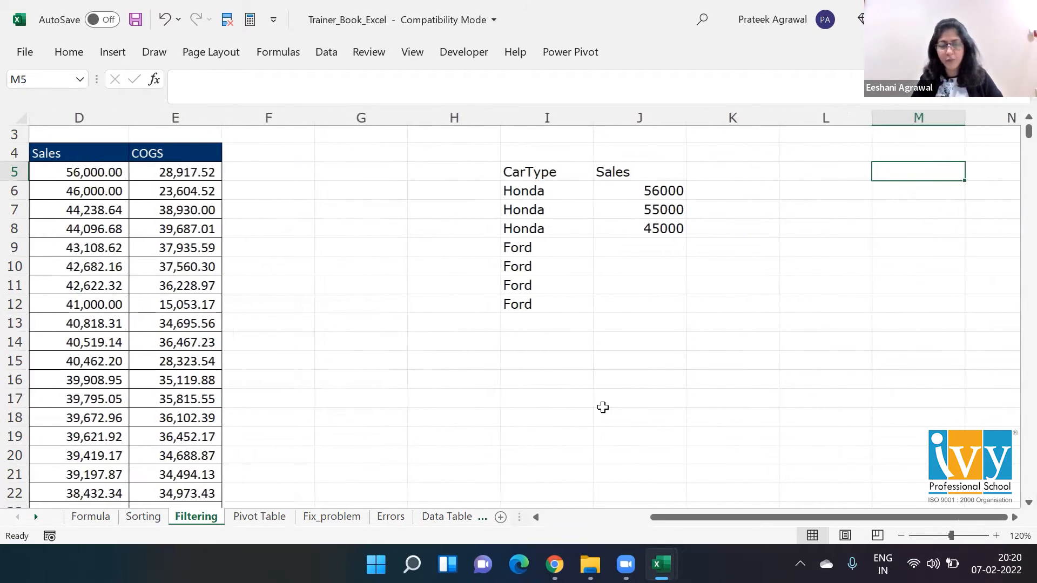
pyautogui.press('Left')
pyautogui.press('Left')
pyautogui.press('Left')
pyautogui.press('Left')
pyautogui.press('Left')
pyautogui.press('Left')
pyautogui.press('Left')
pyautogui.press('Left')
pyautogui.press('Left')
pyautogui.press('Left')
pyautogui.press('Left')
pyautogui.press('Left')
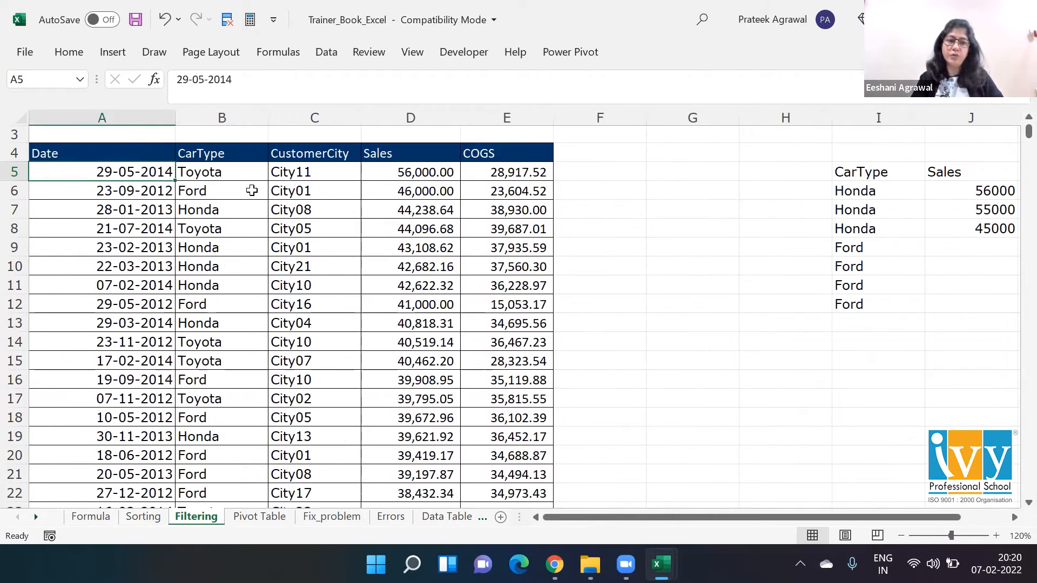
# Examine the quick and custom sort commands offered for the CarType, Sales and Date columns of the car sales table.
pyautogui.click(233, 172)
pyautogui.rightClick(235, 171)
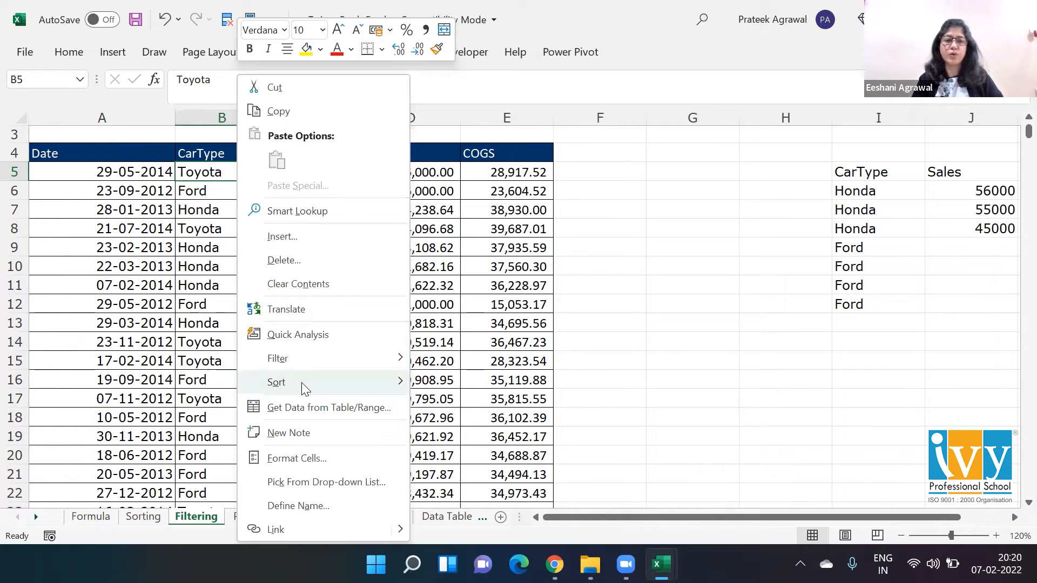
pyautogui.moveTo(302, 382)
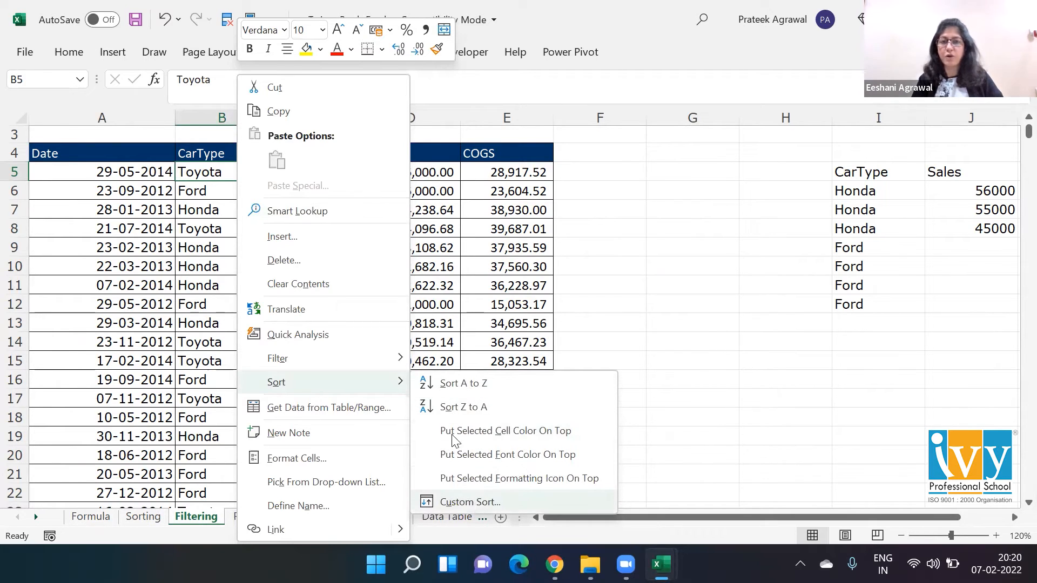
pyautogui.click(475, 208)
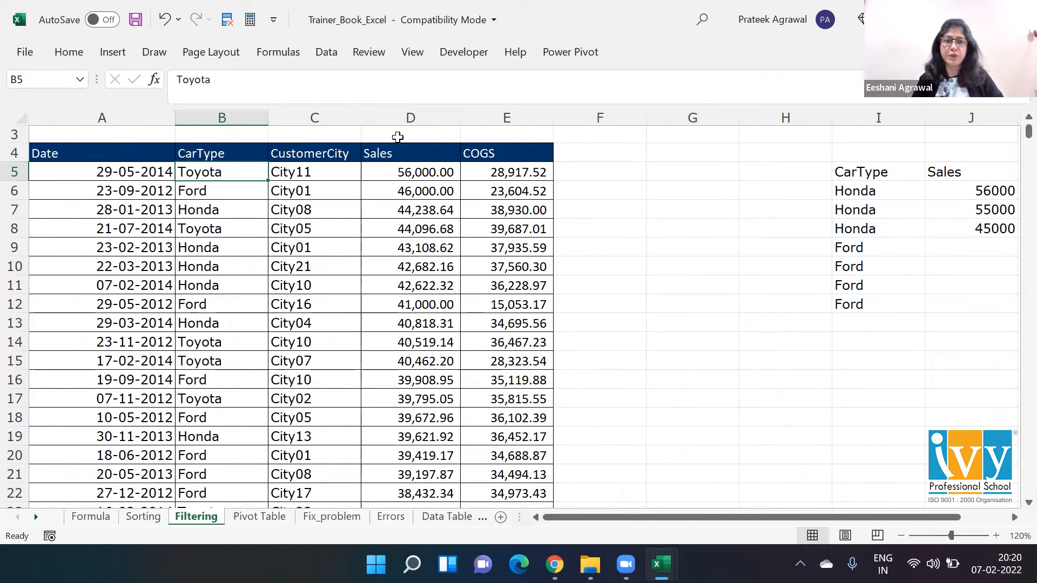
pyautogui.click(325, 52)
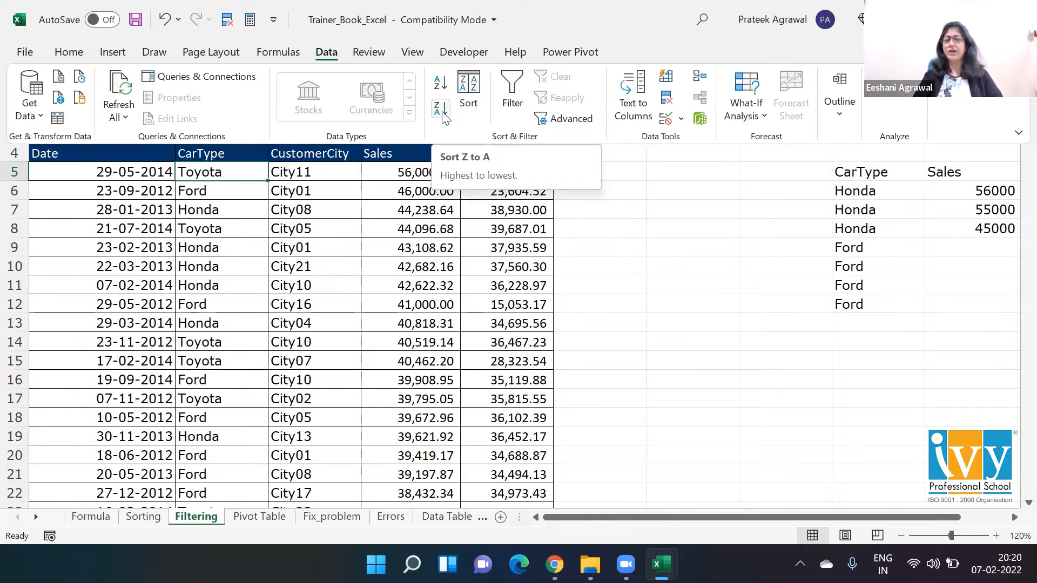
pyautogui.click(417, 177)
pyautogui.click(416, 177)
pyautogui.click(324, 52)
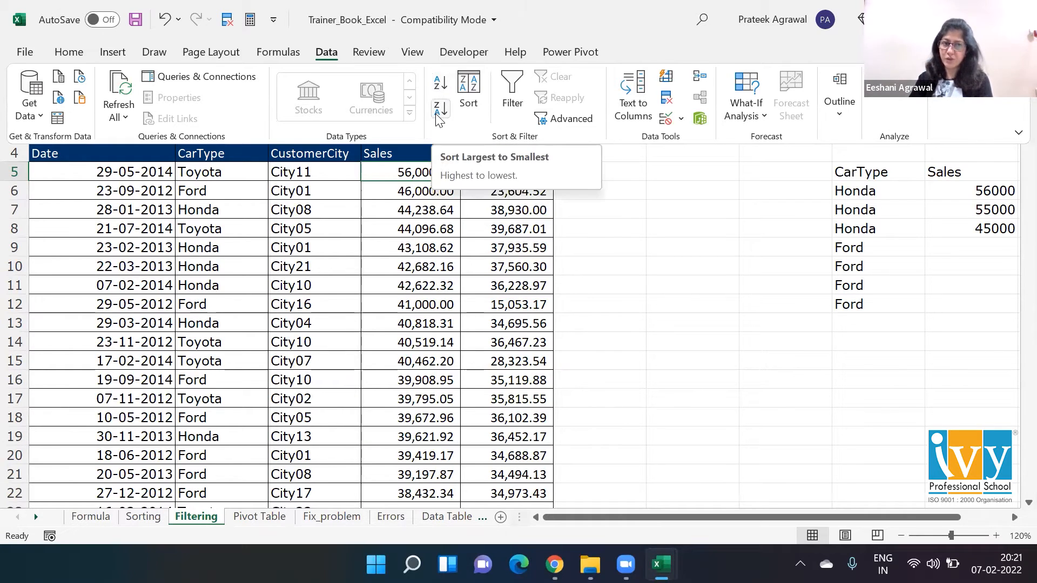
pyautogui.click(104, 195)
pyautogui.click(104, 194)
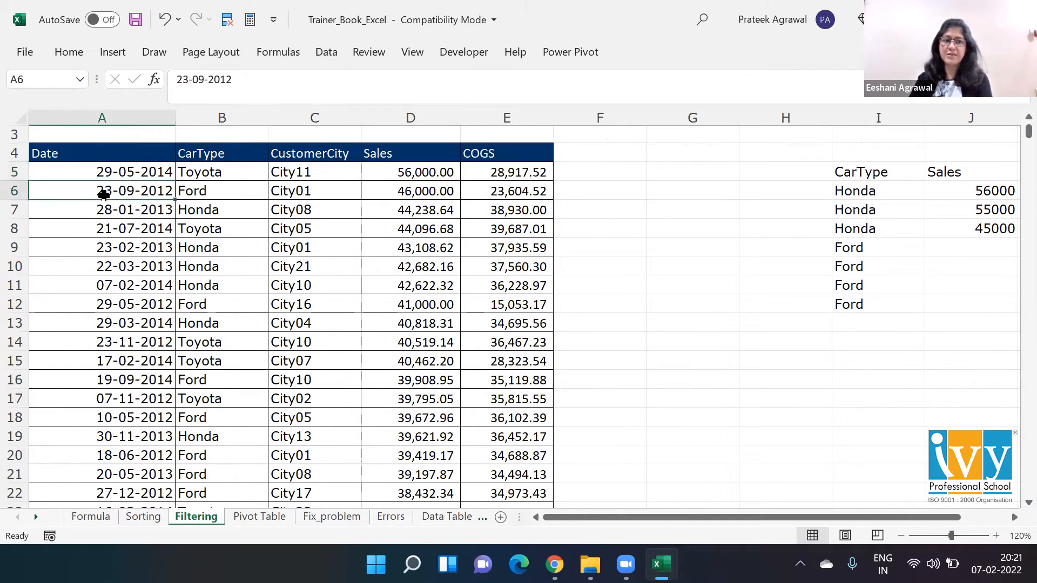
pyautogui.click(326, 53)
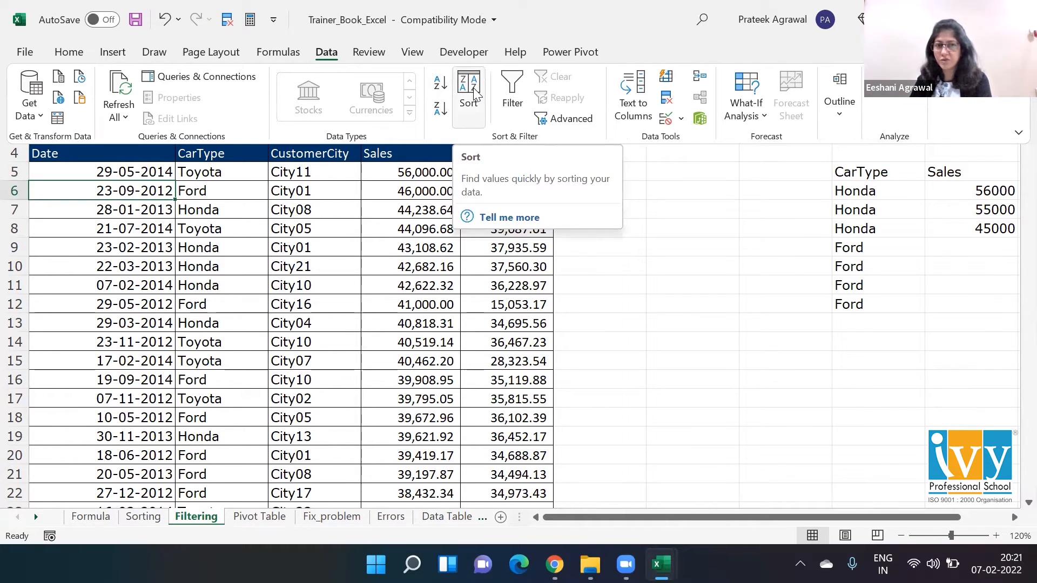
pyautogui.click(232, 238)
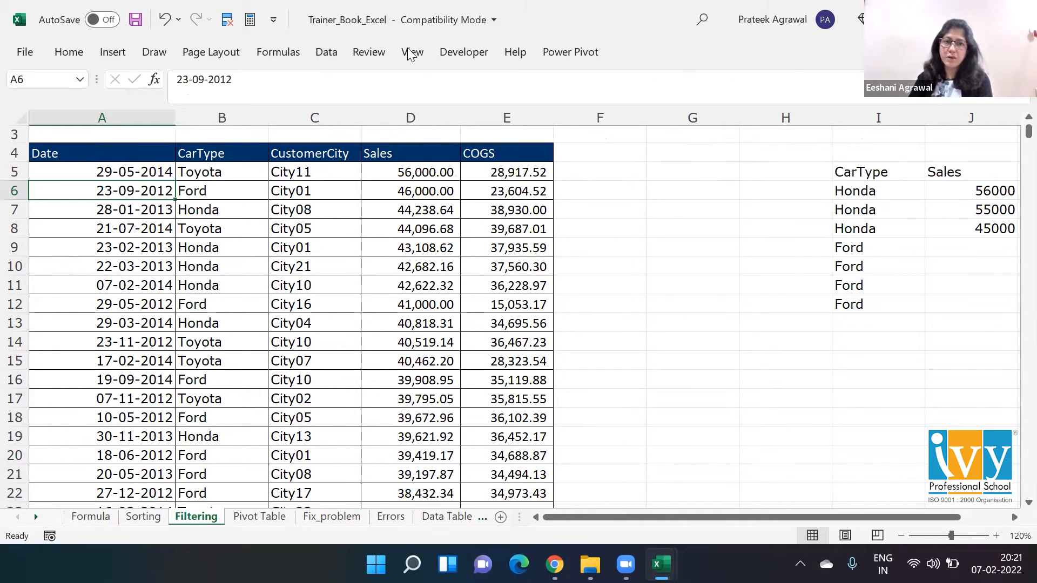
# Open the multi-level Sort settings for the car sales table and remove the existing Sales level.
pyautogui.click(325, 55)
pyautogui.click(468, 92)
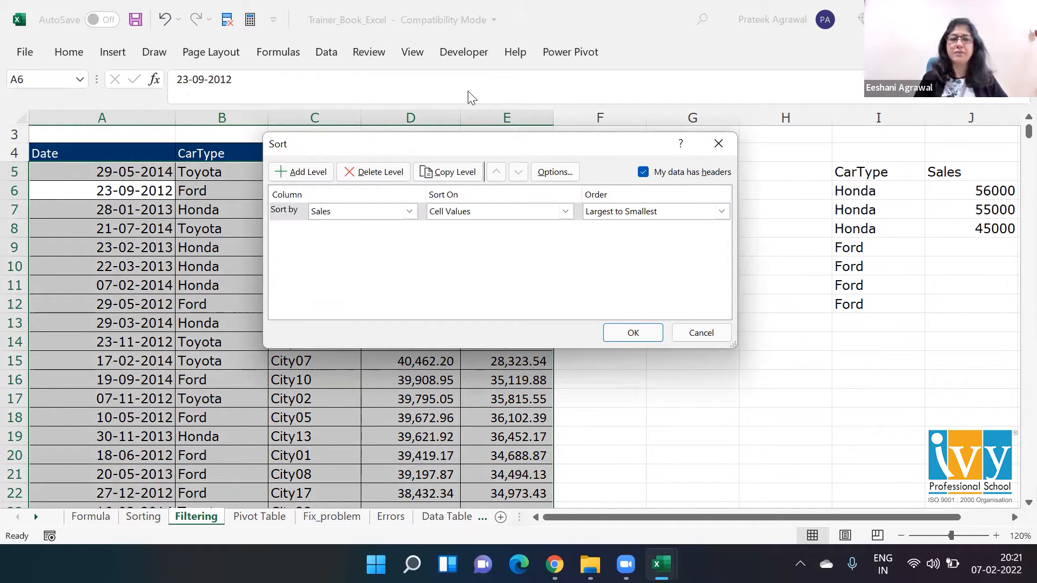
pyautogui.click(392, 176)
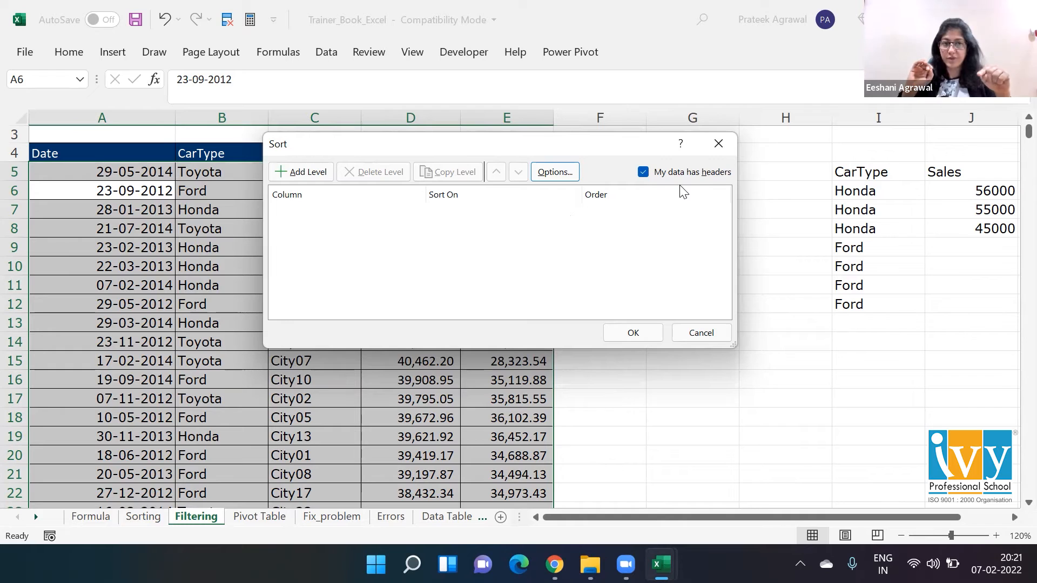
pyautogui.moveTo(304, 144); pyautogui.dragTo(305, 217)
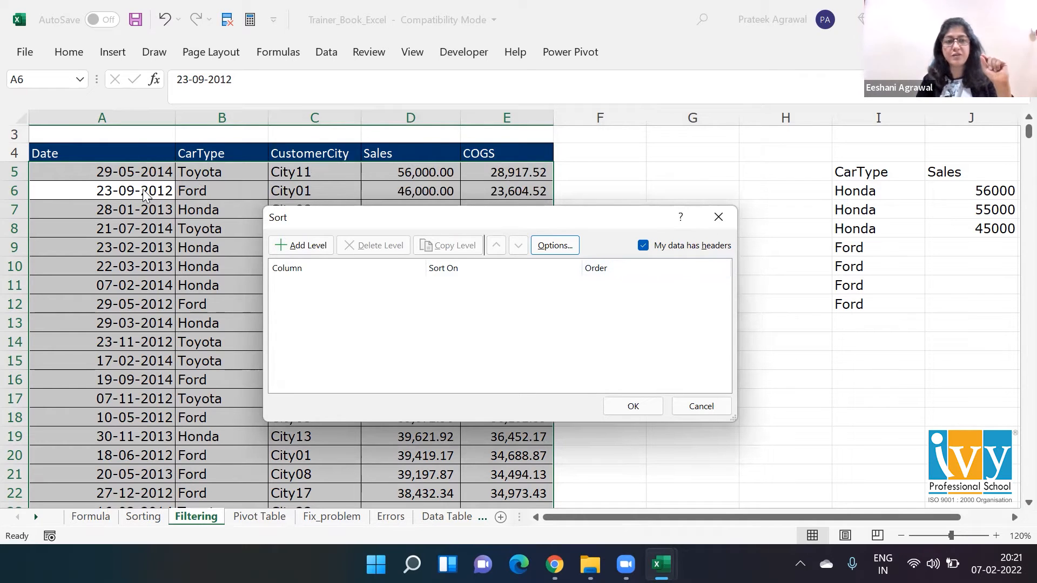
# Add a first sort level on CarType by cell values in A to Z order.
pyautogui.click(301, 246)
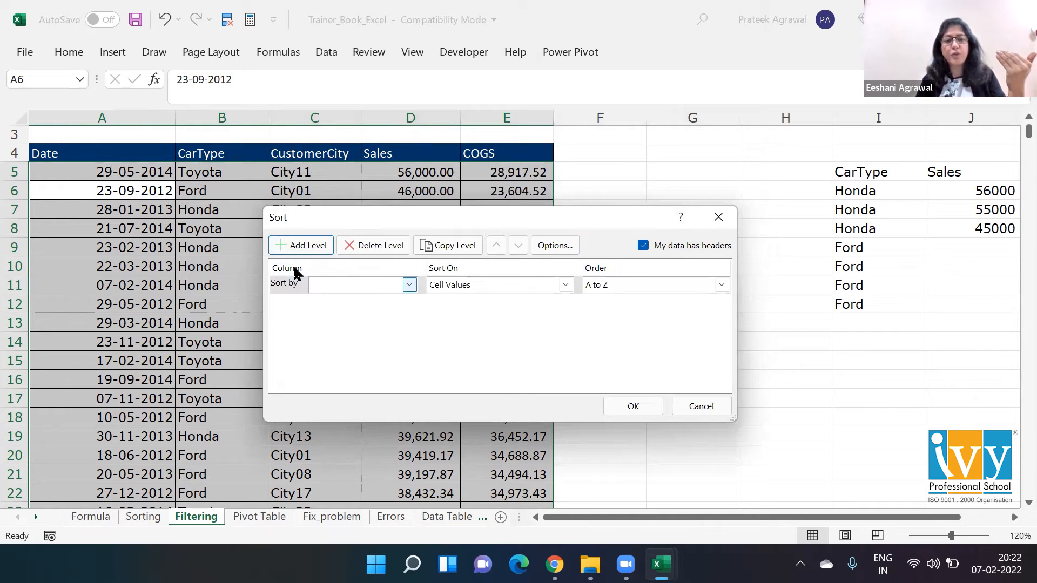
pyautogui.click(324, 285)
pyautogui.click(378, 310)
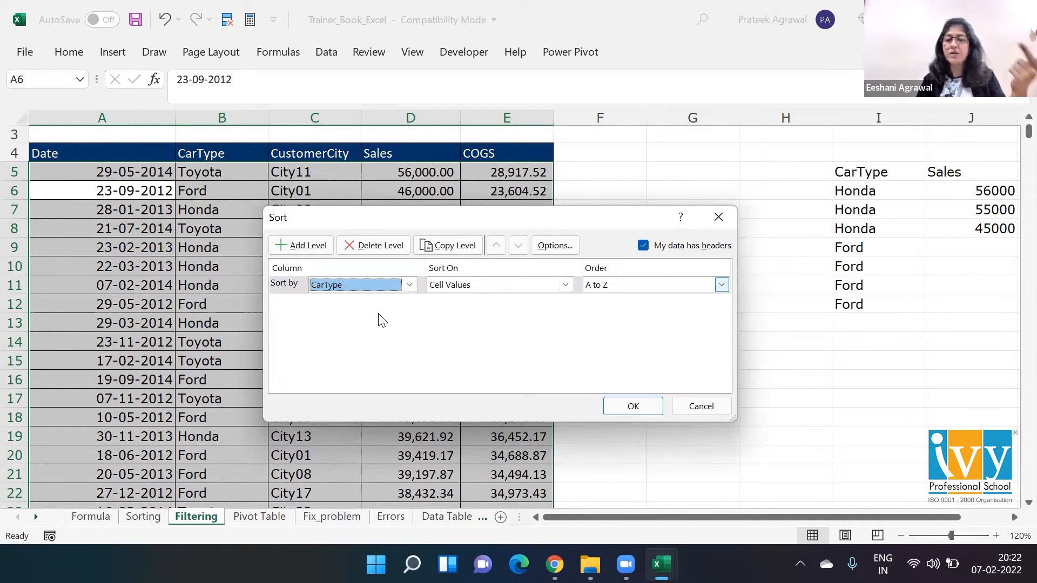
pyautogui.hotkey('alt', 'Down')
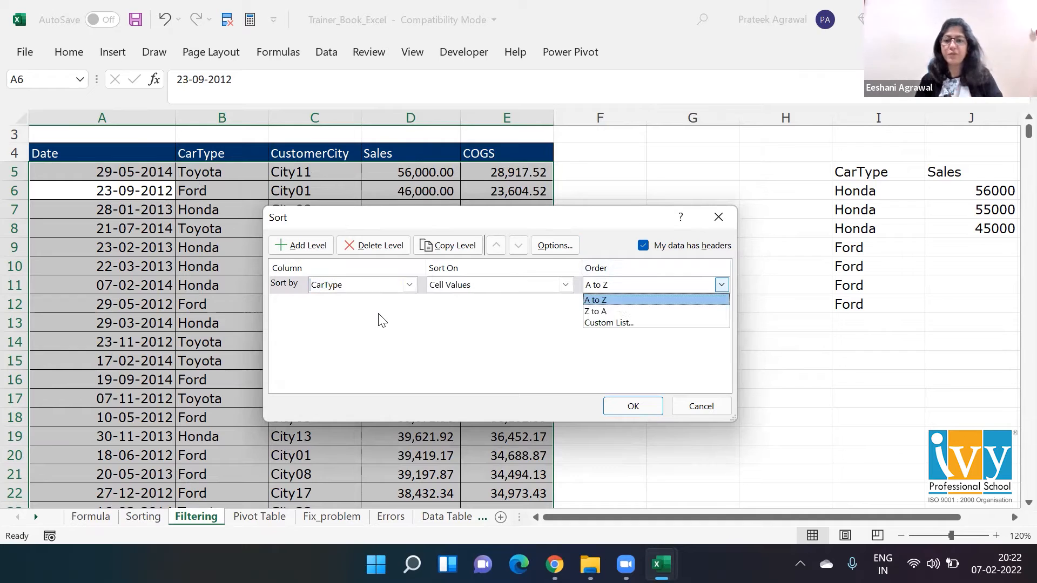
pyautogui.click(609, 300)
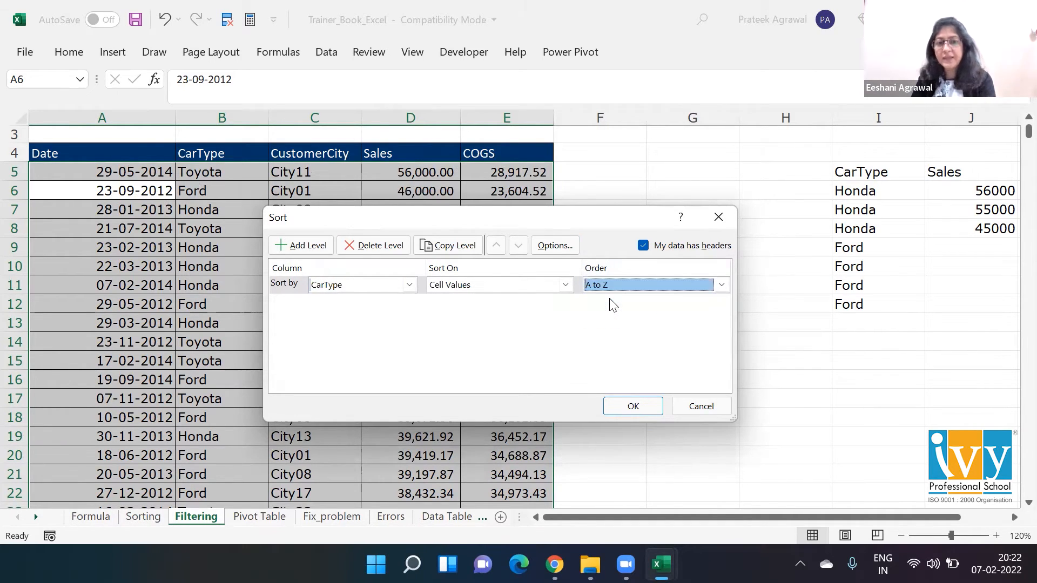
# Add a second sort level on Sales, ordered largest to smallest by cell values, and apply the two-level sort.
pyautogui.click(317, 250)
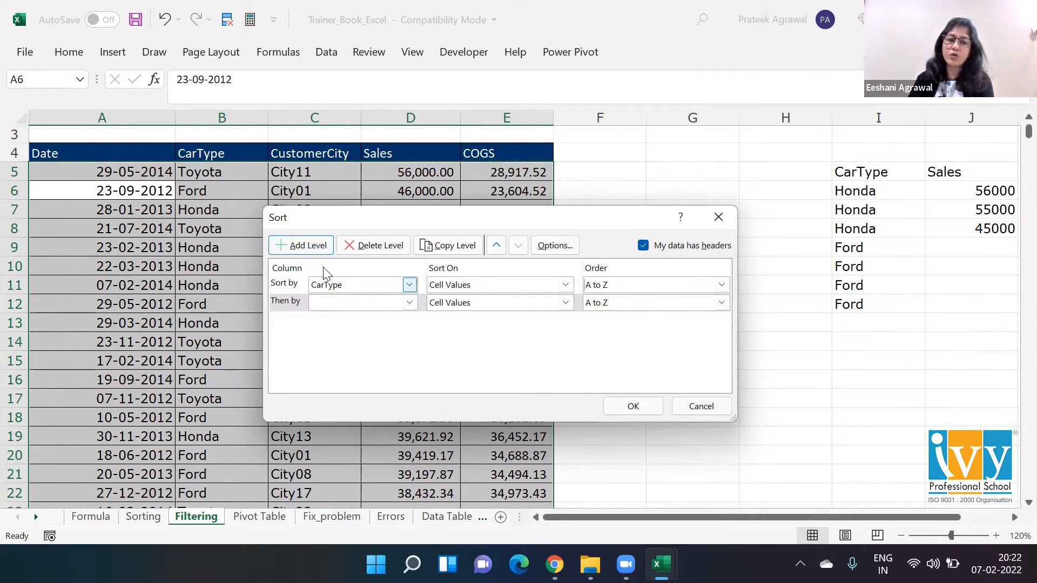
pyautogui.click(330, 302)
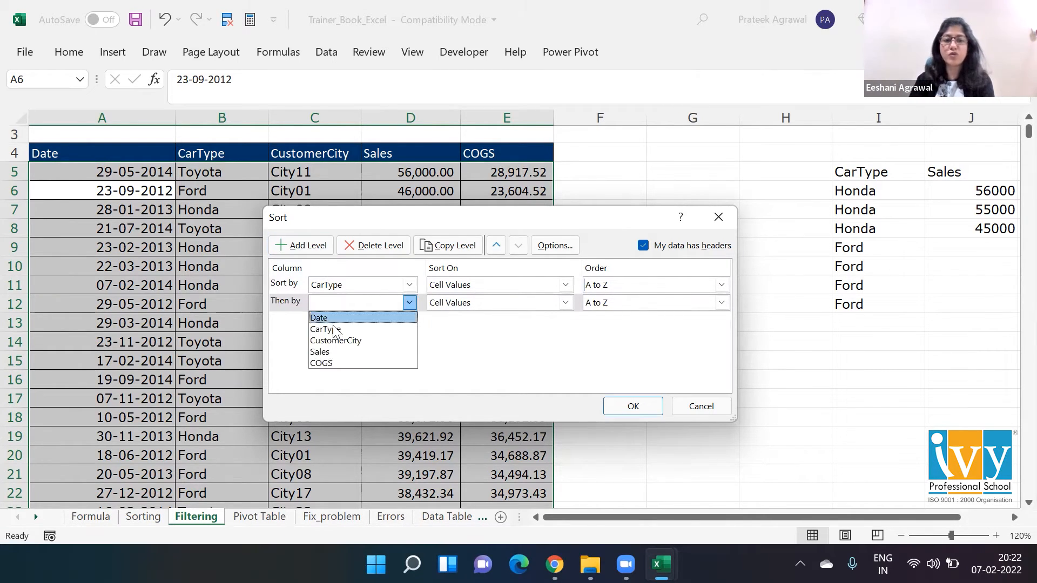
pyautogui.click(323, 352)
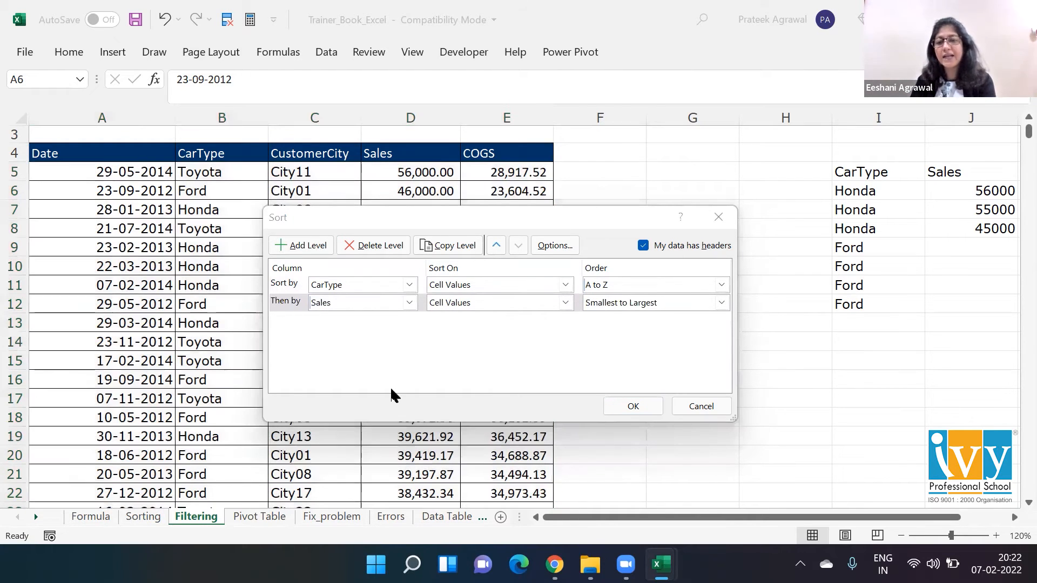
pyautogui.click(663, 304)
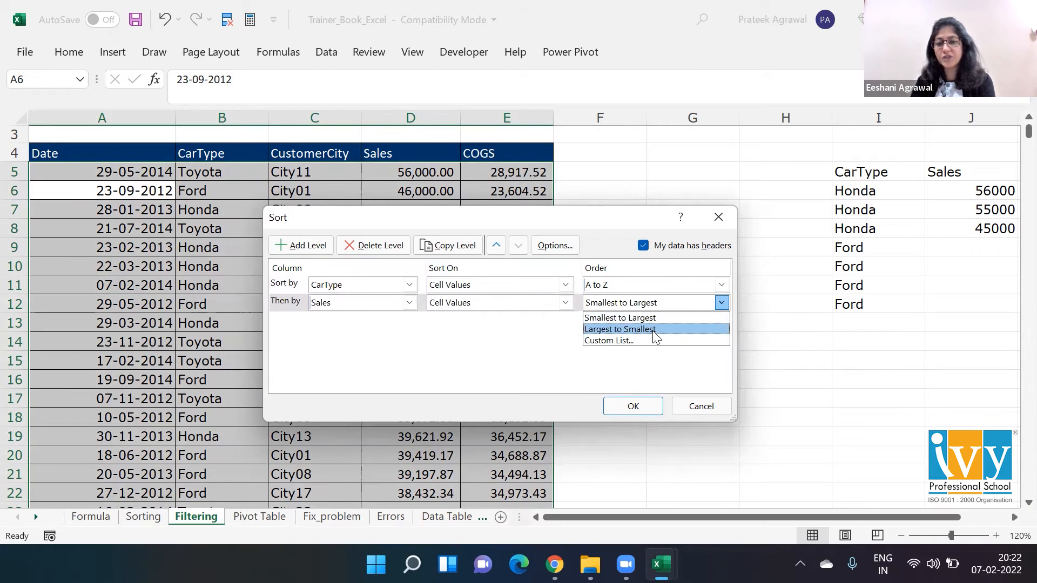
pyautogui.click(654, 330)
pyautogui.click(647, 405)
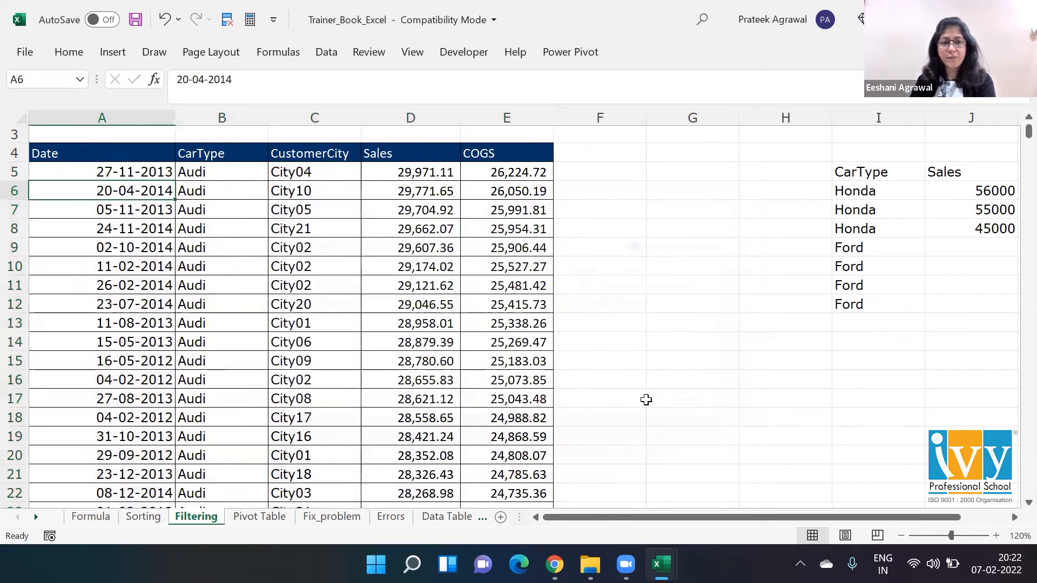
pyautogui.click(647, 400)
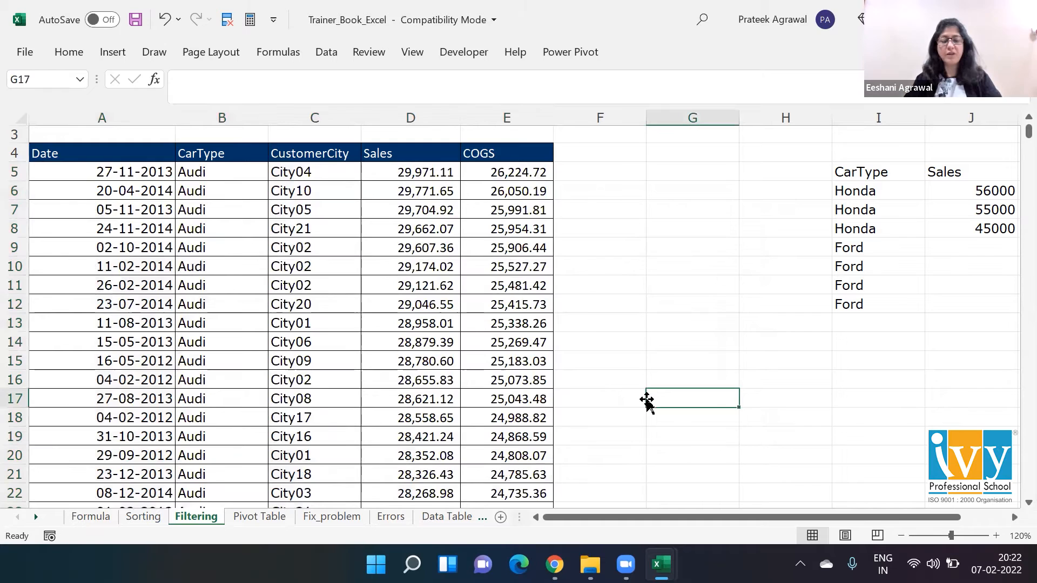
pyautogui.press('Up')
pyautogui.press('Right')
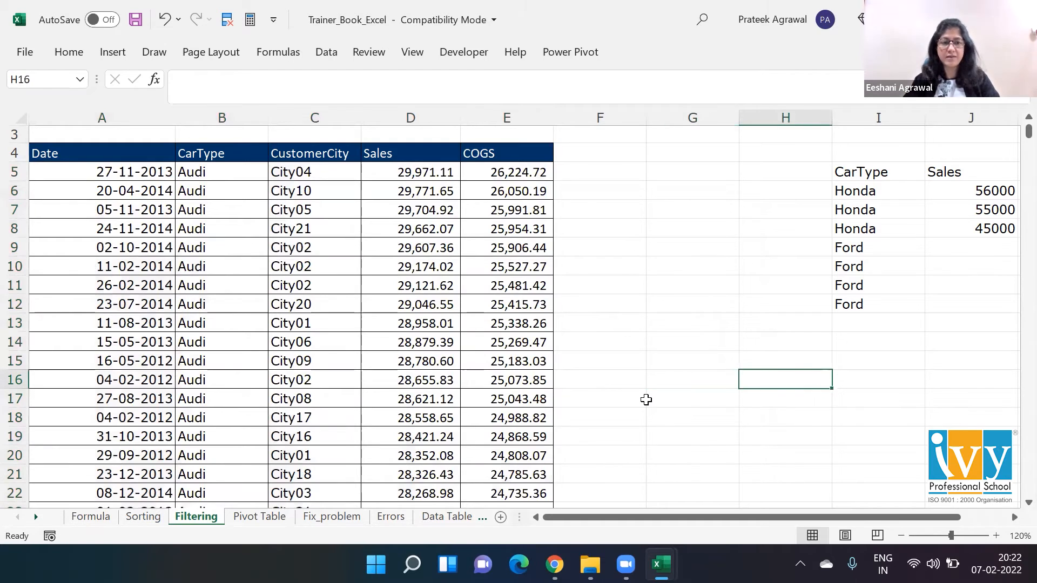
# Examine CarType through Sales from row 5 downward, checking the Sales order within the Audi rows and on into the Ford rows.
pyautogui.click(214, 172)
pyautogui.hotkey('shift', 'Right')
pyautogui.hotkey('shift', 'Right')
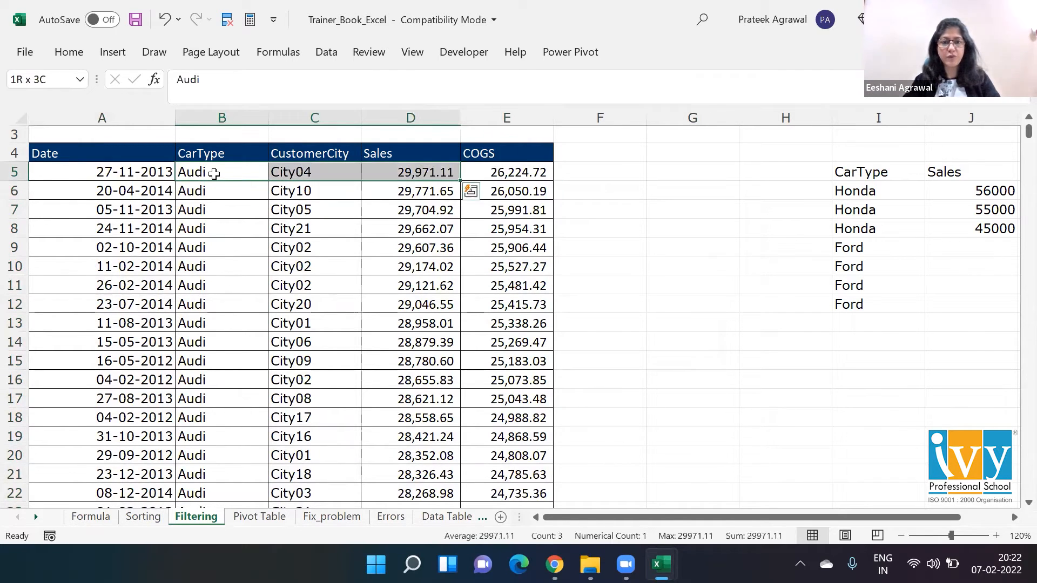
pyautogui.hotkey('shift', 'Down')
pyautogui.hotkey('shift', 'Down')
pyautogui.hotkey('shift', 'Down')
pyautogui.hotkey('shift', 'Down')
pyautogui.hotkey('shift', 'Down')
pyautogui.hotkey('shift', 'Down')
pyautogui.hotkey('shift', 'Down')
pyautogui.hotkey('shift', 'Down')
pyautogui.hotkey('shift', 'Down')
pyautogui.hotkey('shift', 'Down')
pyautogui.hotkey('shift', 'Down')
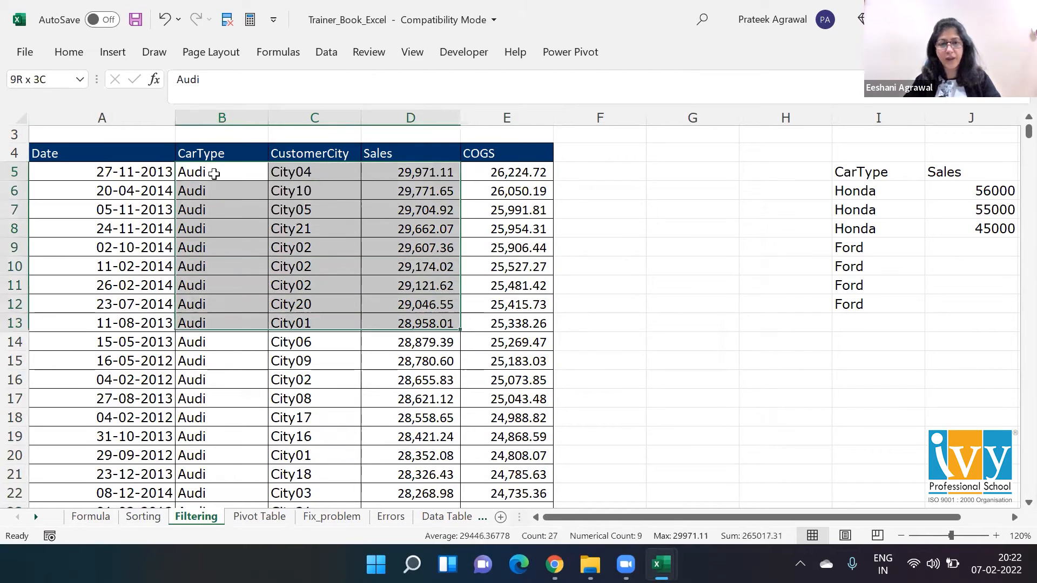
pyautogui.hotkey('shift', 'Down')
pyautogui.hotkey('shift', 'Down')
pyautogui.hotkey('shift', 'Down')
pyautogui.hotkey('shift', 'Down')
pyautogui.hotkey('shift', 'Down')
pyautogui.hotkey('shift', 'Down')
pyautogui.hotkey('shift', 'Down')
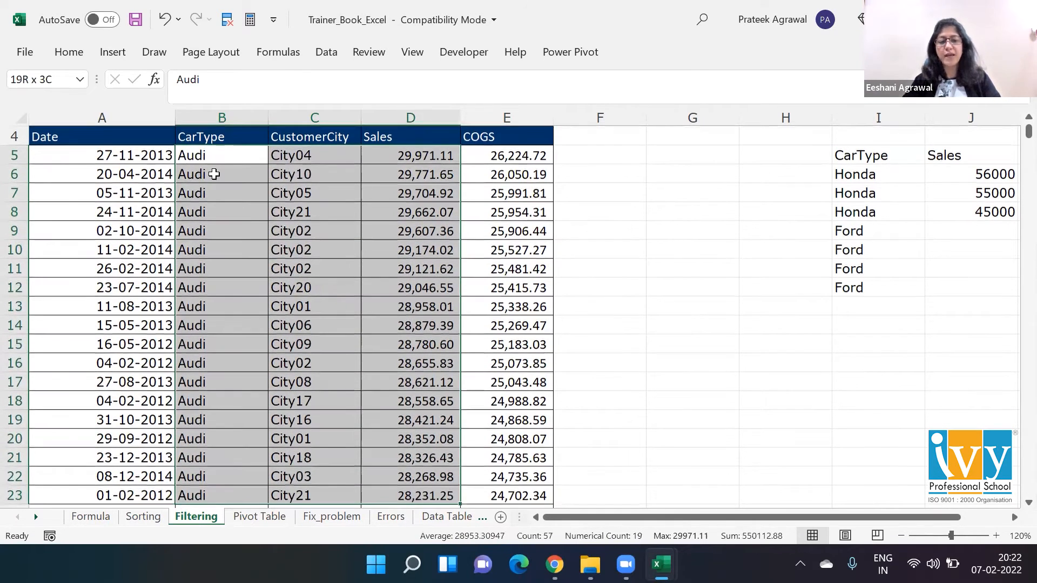
pyautogui.hotkey('shift', 'Down')
pyautogui.hotkey('shift', 'Down')
pyautogui.hotkey('shift', 'Down')
pyautogui.hotkey('shift', 'Down')
pyautogui.hotkey('shift', 'Down')
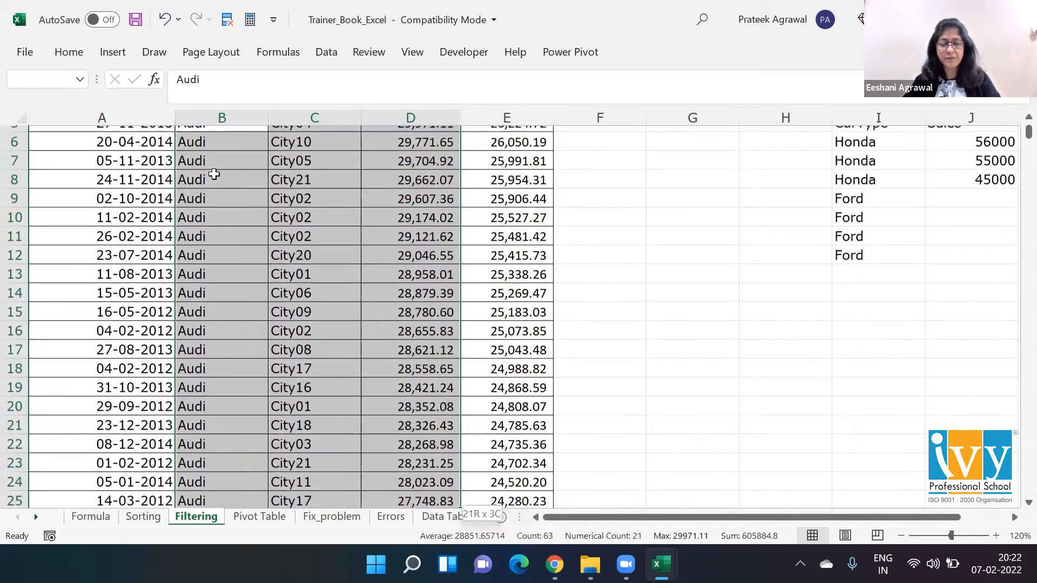
pyautogui.hotkey('shift', 'Down')
pyautogui.hotkey('shift', 'Down')
pyautogui.hotkey('shift', 'Down')
pyautogui.hotkey('shift', 'Down')
pyautogui.hotkey('shift', 'Down')
pyautogui.hotkey('shift', 'Down')
pyautogui.hotkey('shift', 'Down')
pyautogui.hotkey('shift', 'Down')
pyautogui.hotkey('shift', 'Down')
pyautogui.hotkey('shift', 'Down')
pyautogui.hotkey('shift', 'Down')
pyautogui.hotkey('shift', 'Down')
pyautogui.hotkey('shift', 'Down')
pyautogui.hotkey('shift', 'Down')
pyautogui.hotkey('shift', 'Down')
pyautogui.hotkey('shift', 'Down')
pyautogui.hotkey('shift', 'Down')
pyautogui.hotkey('shift', 'Down')
pyautogui.hotkey('shift', 'Down')
pyautogui.hotkey('shift', 'Down')
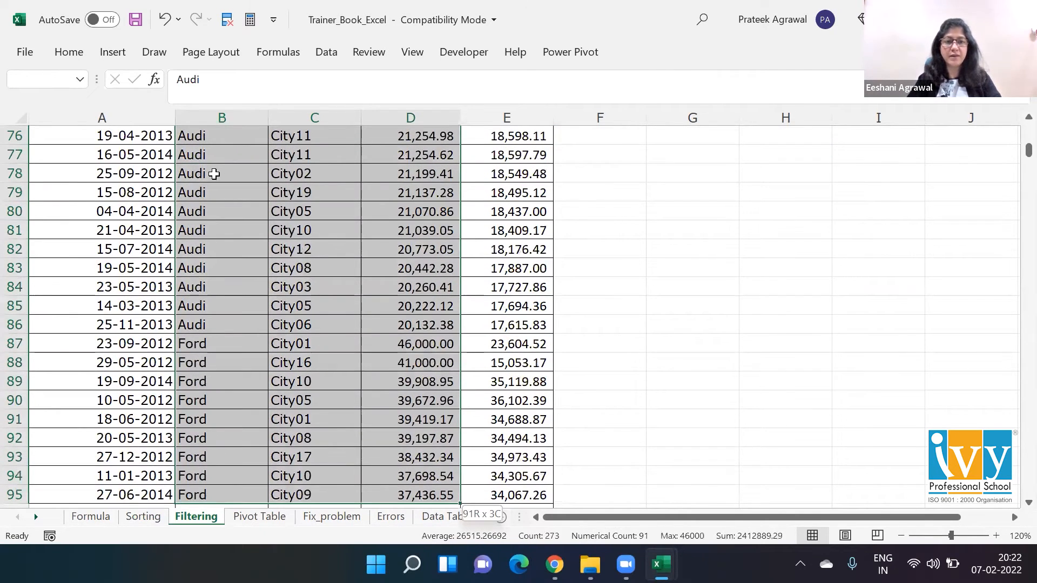
pyautogui.hotkey('shift', 'Down')
pyautogui.hotkey('shift', 'Down')
pyautogui.hotkey('shift', 'Down')
pyautogui.hotkey('shift', 'Down')
pyautogui.hotkey('shift', 'Down')
pyautogui.hotkey('shift', 'Down')
pyautogui.hotkey('shift', 'Down')
pyautogui.hotkey('shift', 'Down')
pyautogui.hotkey('shift', 'Down')
pyautogui.hotkey('shift', 'Down')
pyautogui.hotkey('shift', 'Down')
pyautogui.hotkey('shift', 'Down')
pyautogui.hotkey('shift', 'Down')
pyautogui.hotkey('shift', 'Down')
# Compare the Sales values where the Audi records end and the Ford records begin.
pyautogui.click(214, 173)
pyautogui.press('Up')
pyautogui.press('Up')
pyautogui.press('Up')
pyautogui.press('Up')
pyautogui.press('Up')
pyautogui.press('Up')
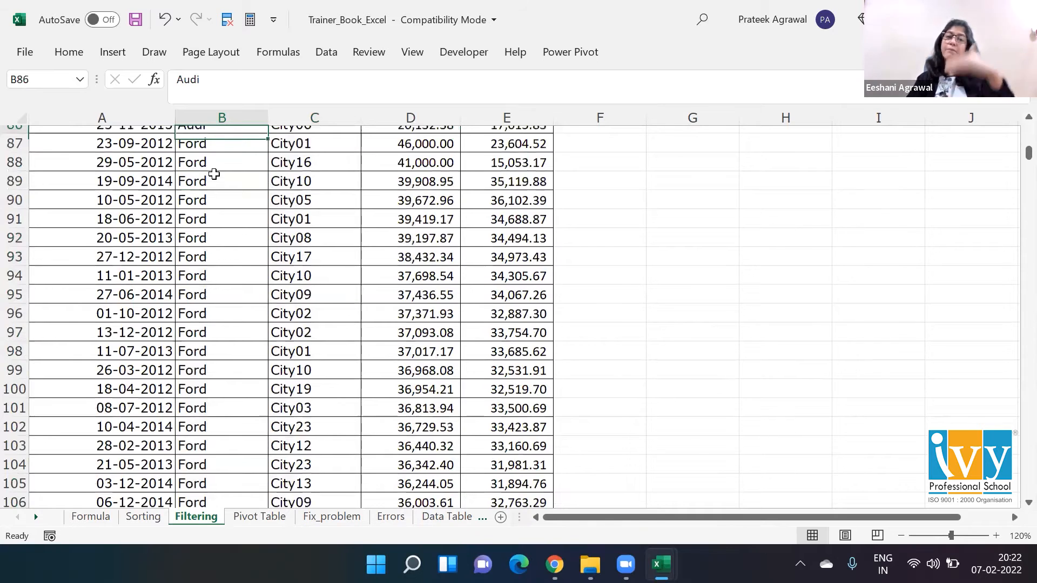
pyautogui.press('Down')
pyautogui.press('Right')
pyautogui.press('Right')
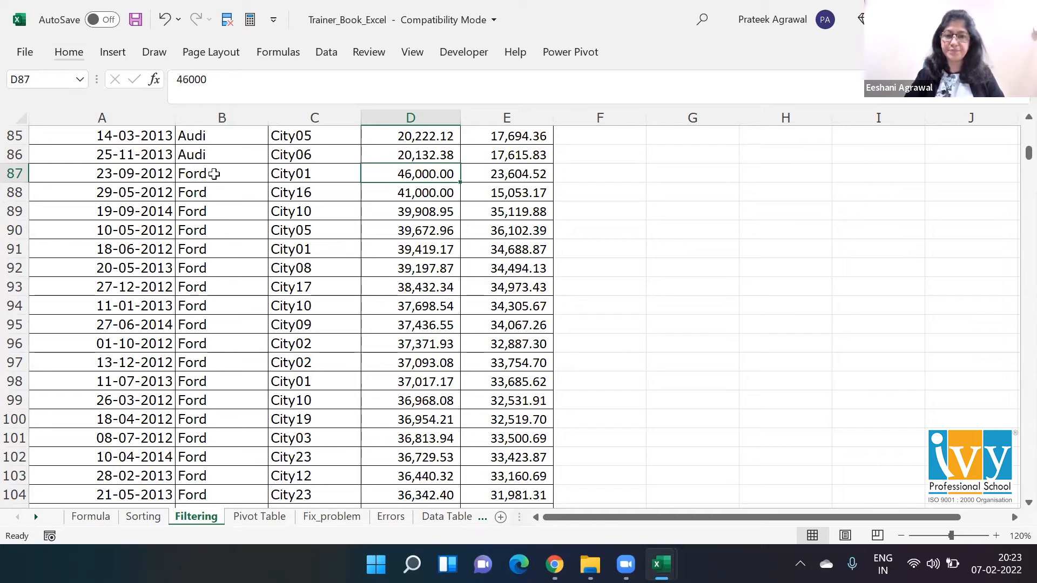
pyautogui.press('Up')
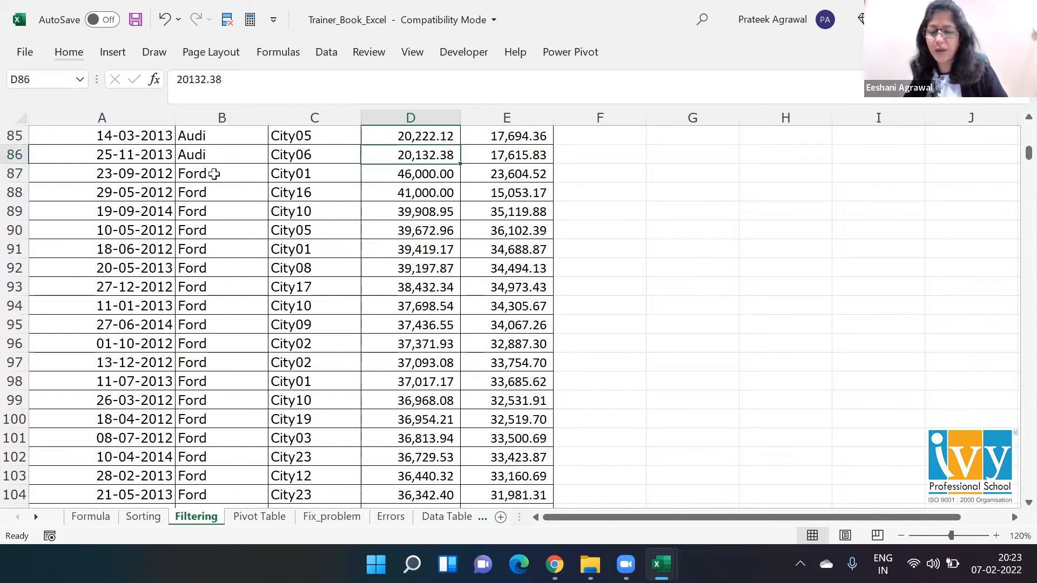
pyautogui.press('Up')
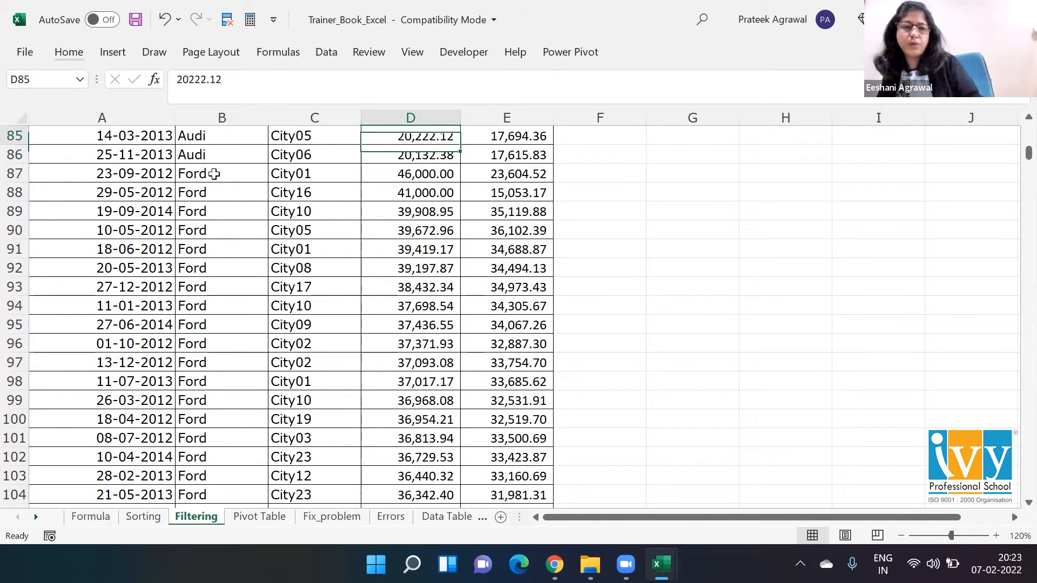
# Examine the smallest-to-largest and largest-to-smallest sort options in the Sales header's filter.
pyautogui.hotkey('ctrl', 'Up')
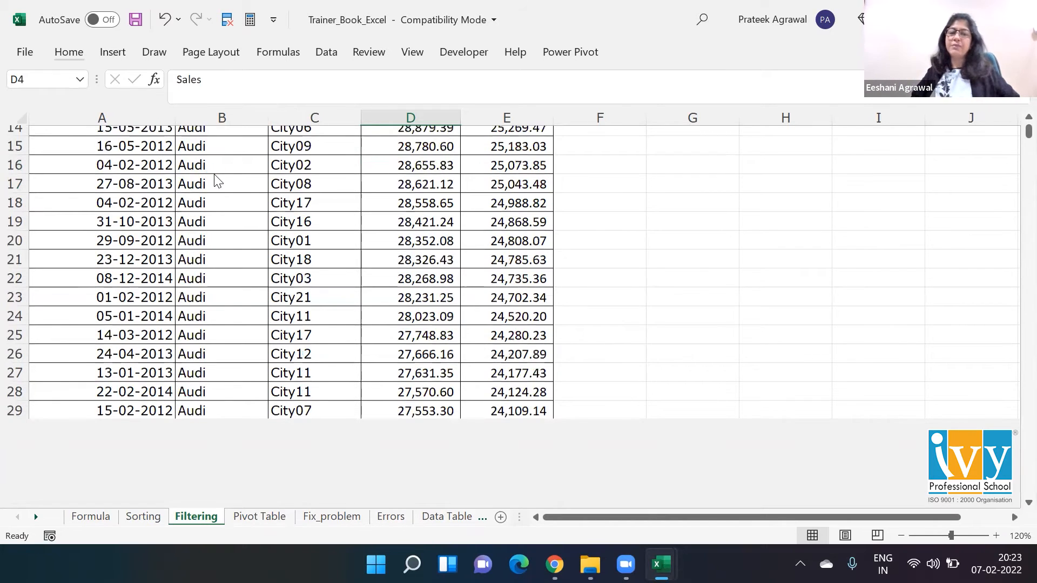
pyautogui.hotkey('alt', 'Down')
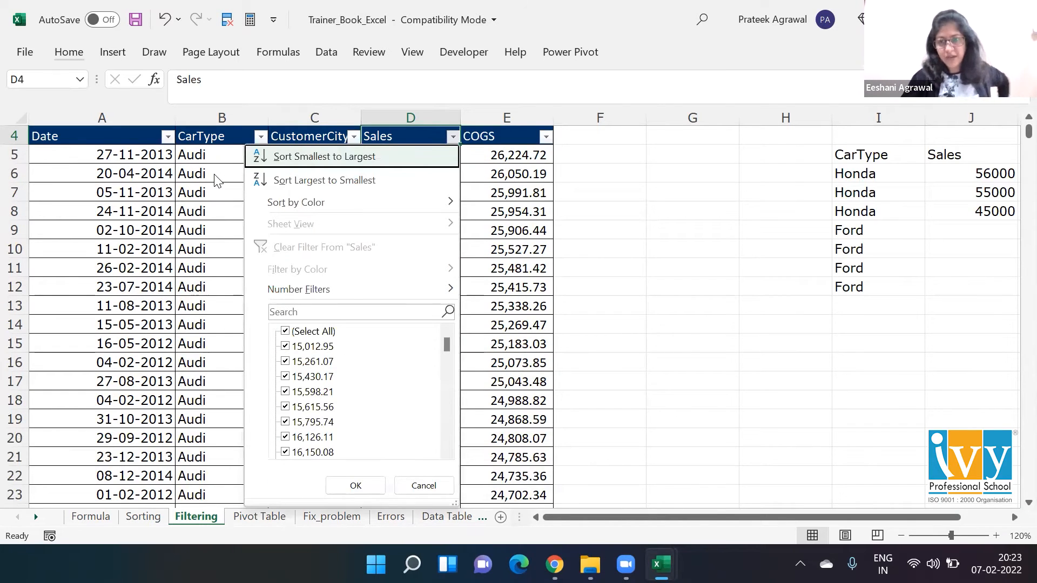
pyautogui.press('Down')
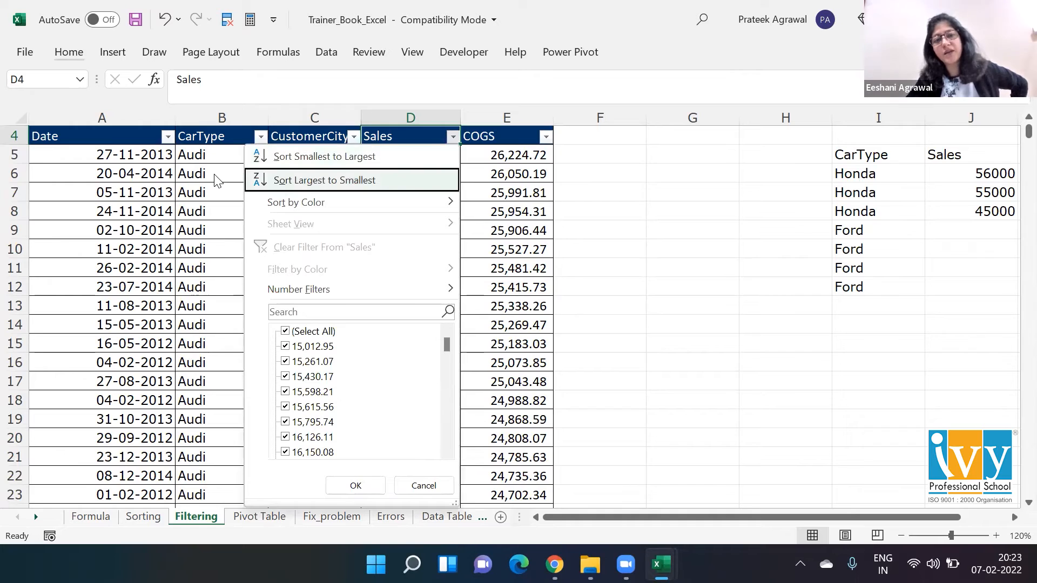
pyautogui.press('Up')
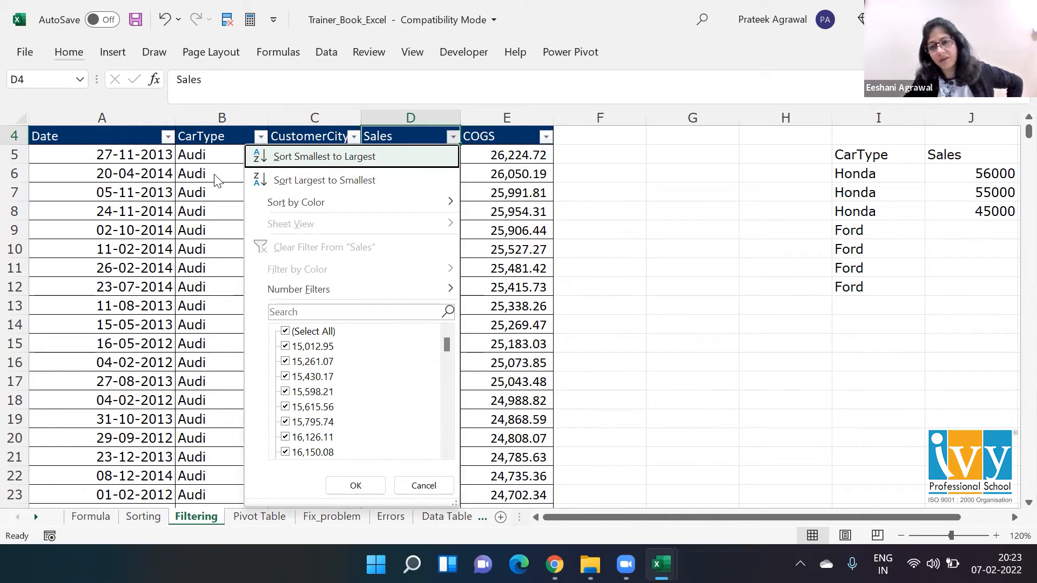
pyautogui.press('Down')
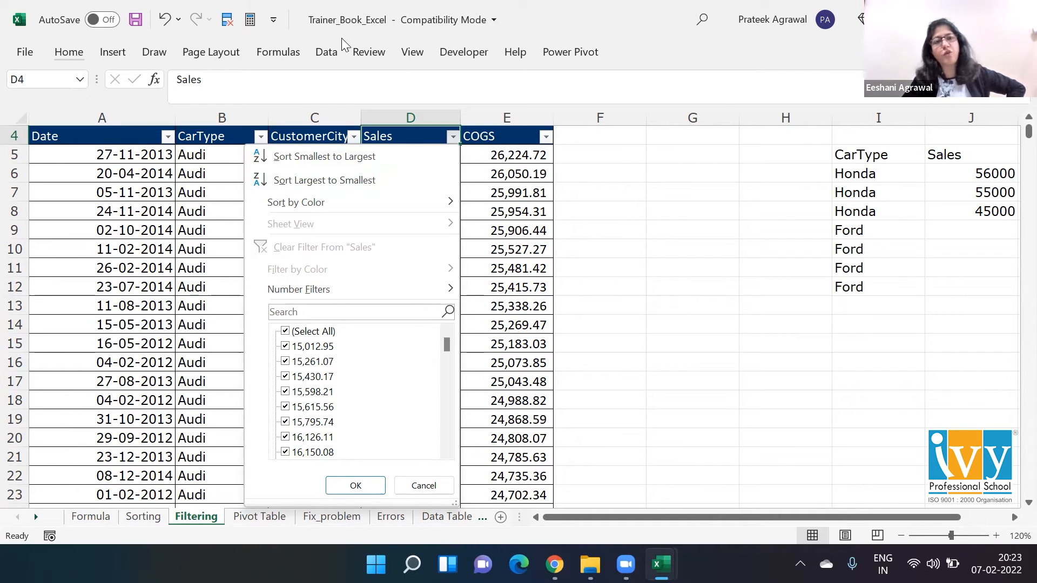
pyautogui.click(324, 52)
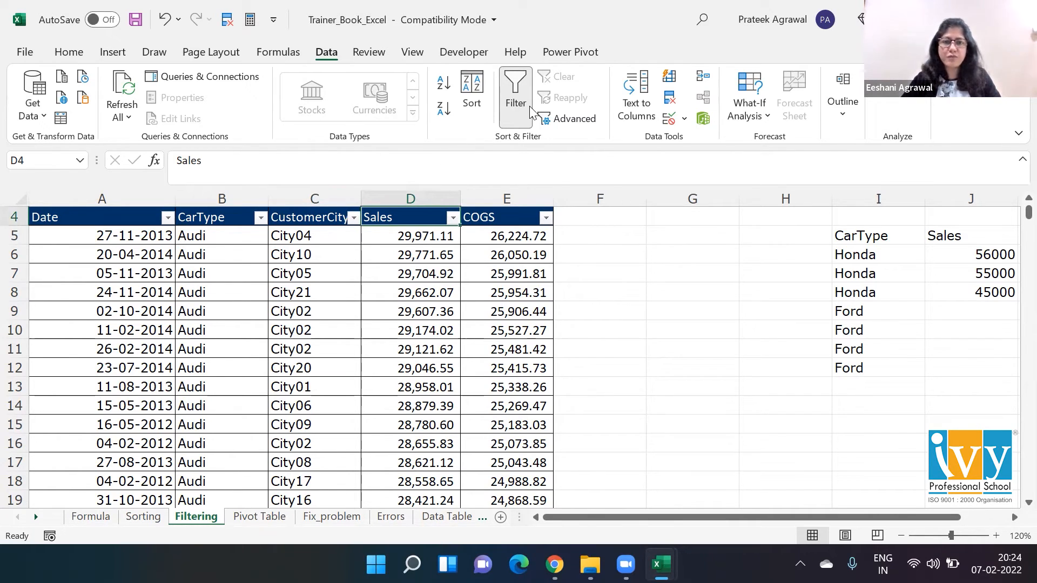
pyautogui.click(564, 119)
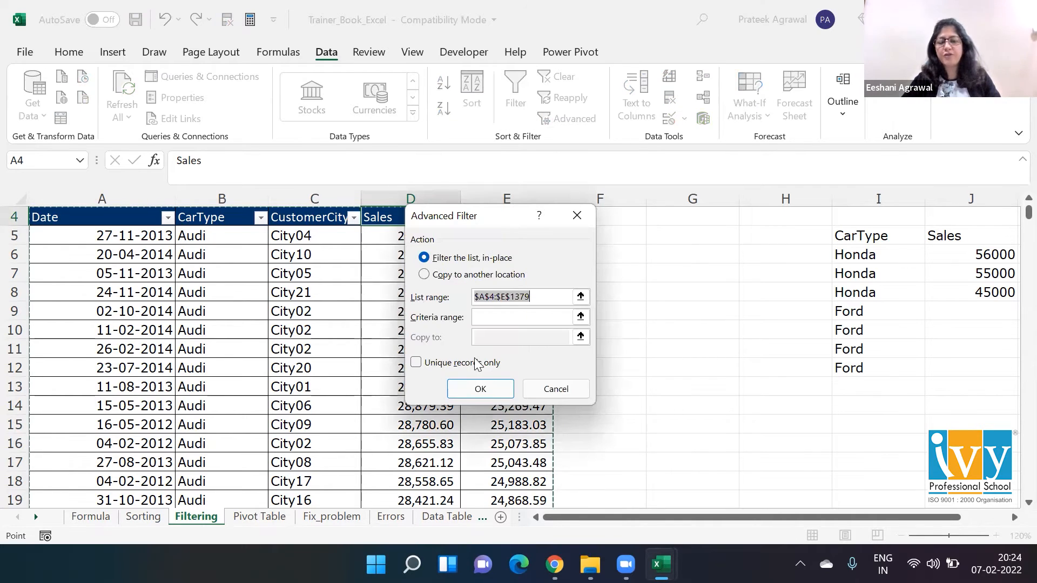
pyautogui.click(546, 387)
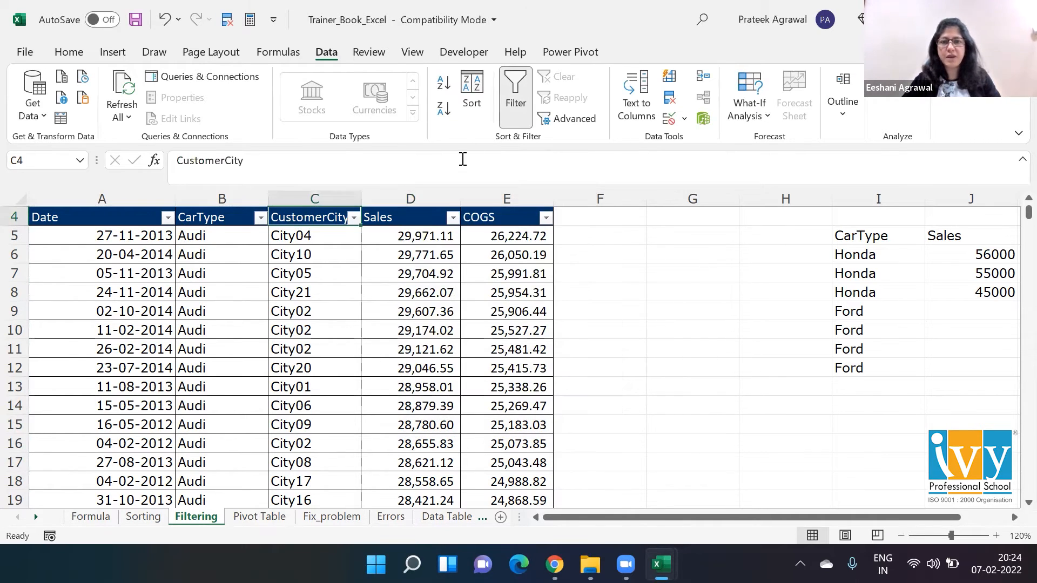
# Set up a two-level custom sort by cell values, with CarType from A to Z first and Sales second.
pyautogui.click(467, 89)
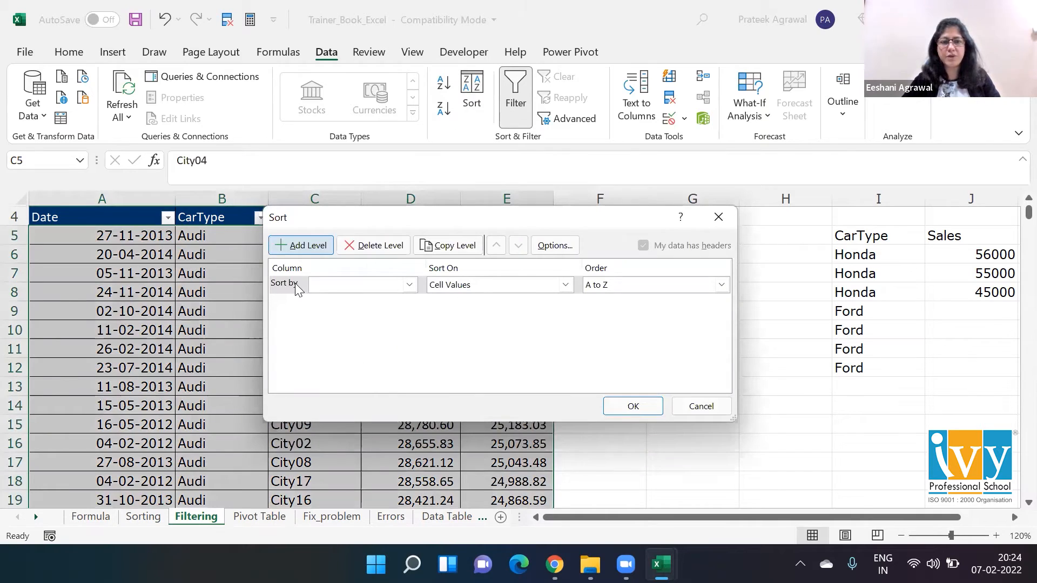
pyautogui.click(349, 286)
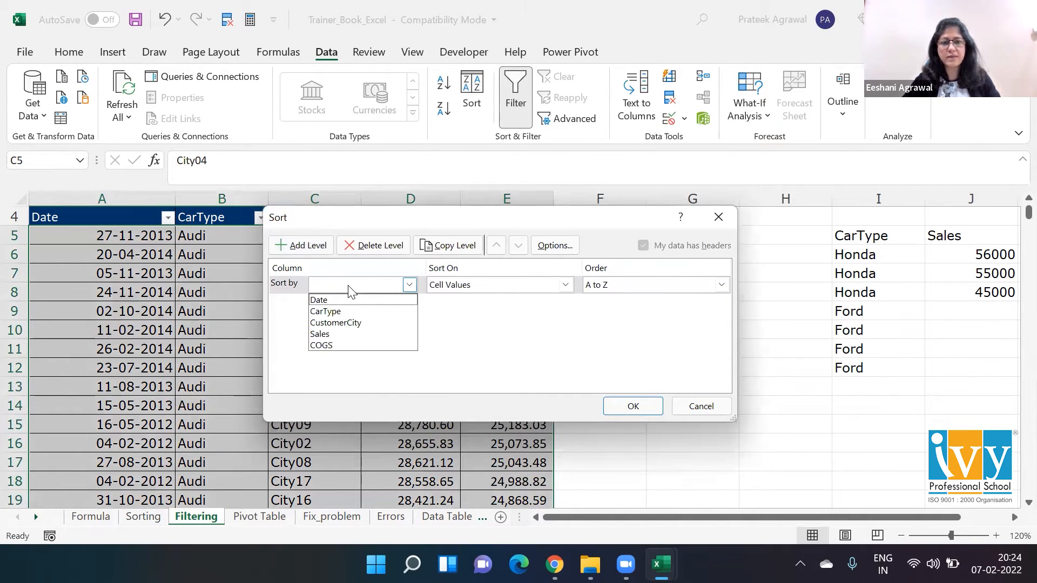
pyautogui.click(338, 323)
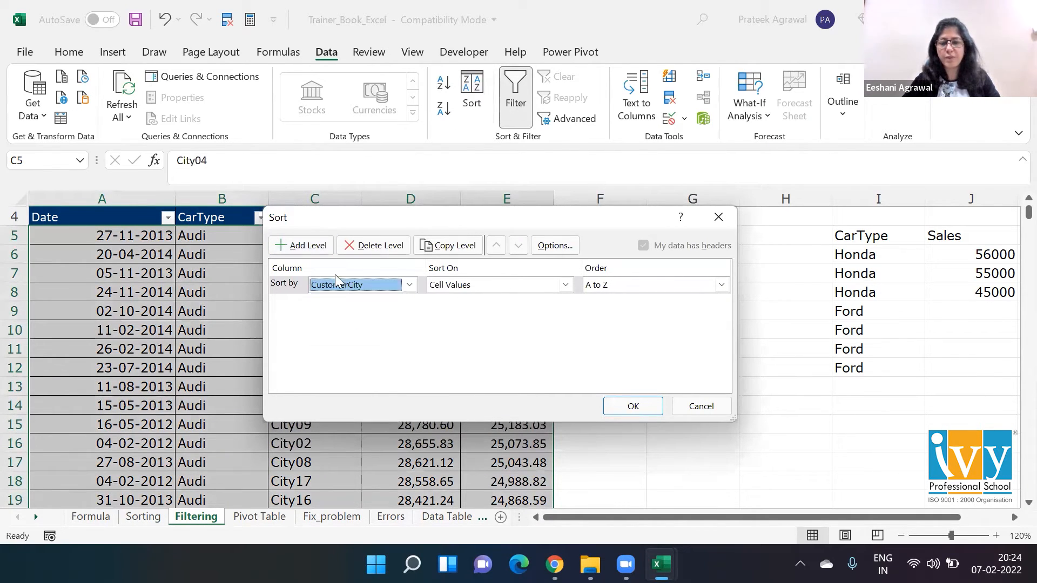
pyautogui.click(320, 244)
pyautogui.click(344, 303)
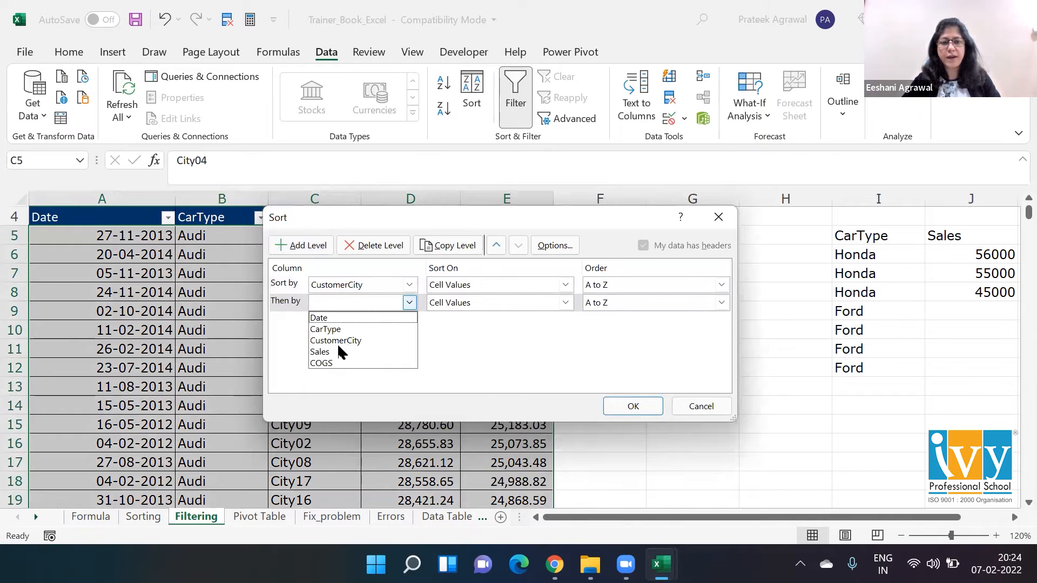
pyautogui.click(379, 351)
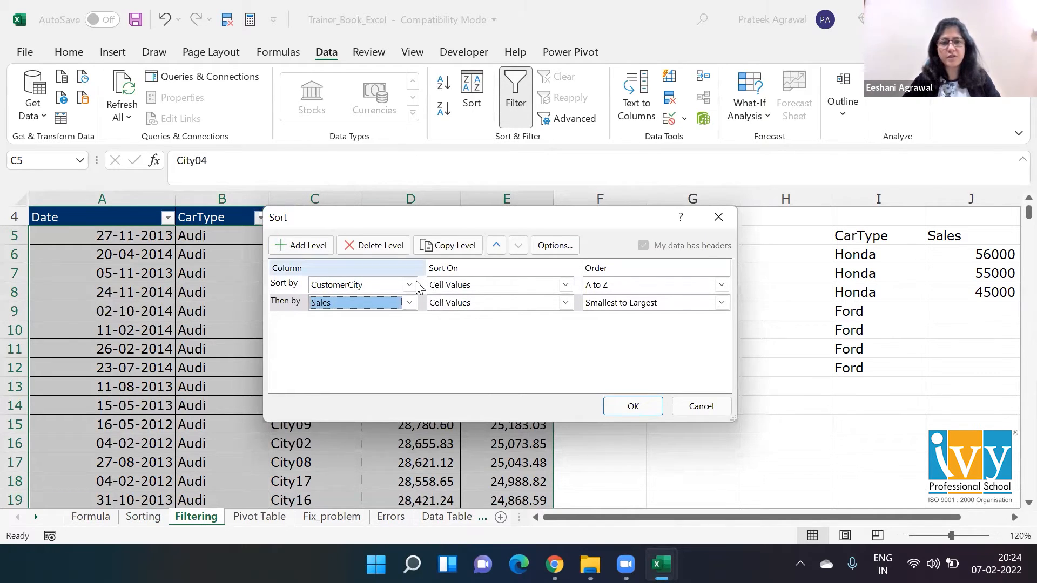
pyautogui.click(380, 284)
pyautogui.click(377, 311)
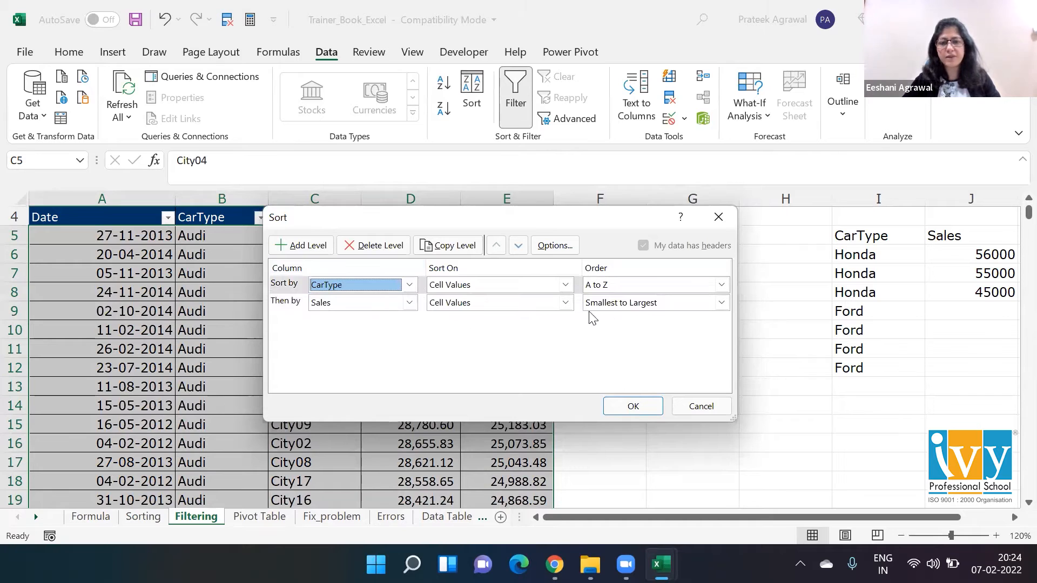
# Set the Sales level's order to Largest to Smallest and apply the sort.
pyautogui.click(625, 303)
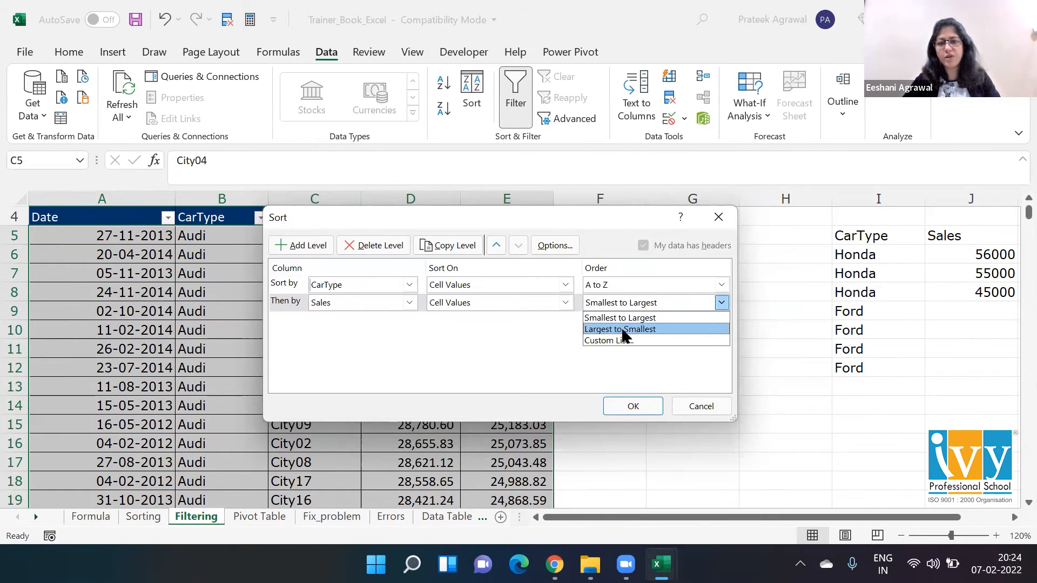
pyautogui.click(624, 329)
pyautogui.click(627, 405)
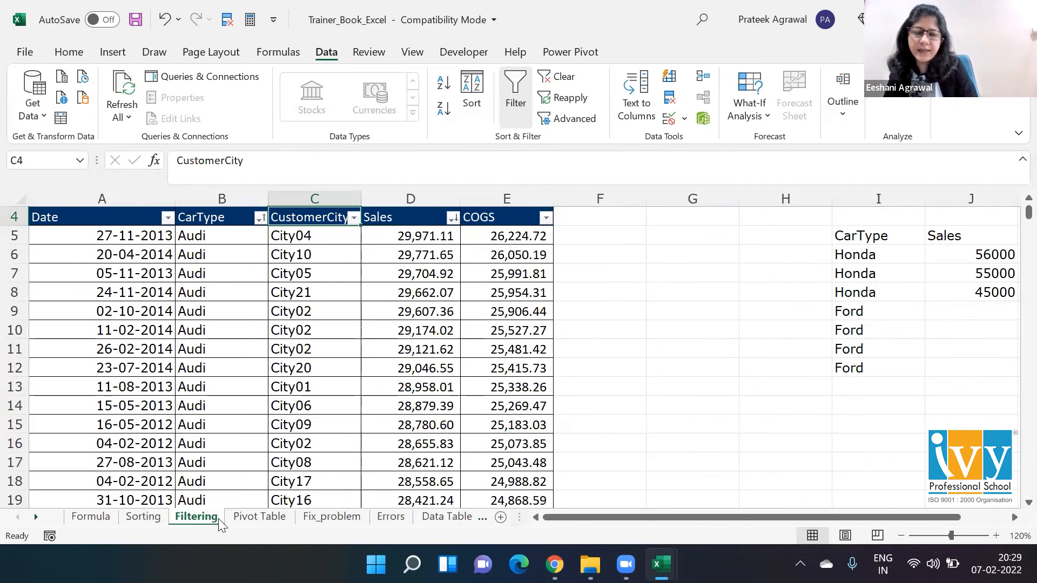
pyautogui.press('Down')
pyautogui.press('Left')
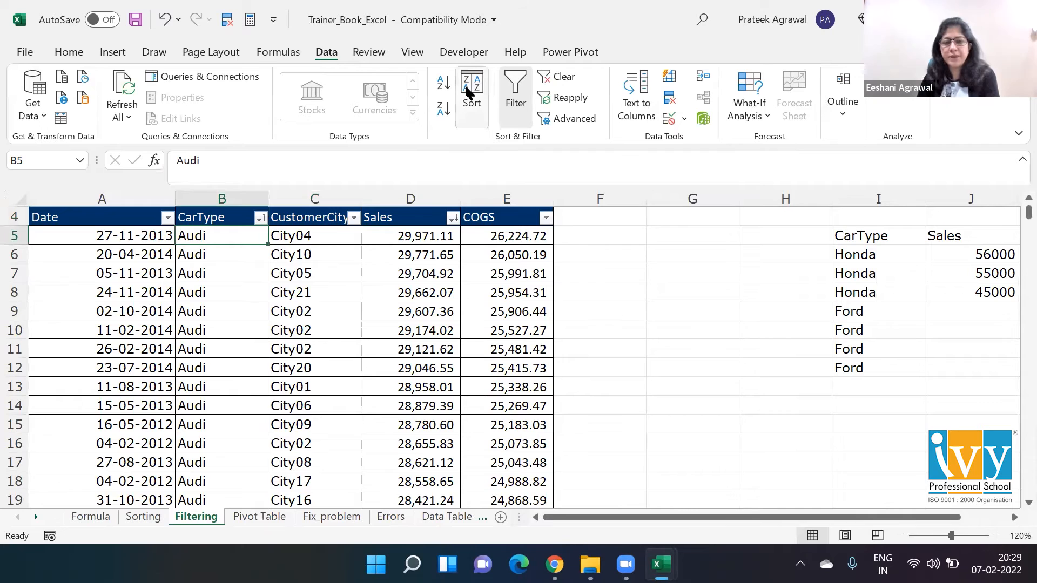
pyautogui.click(677, 268)
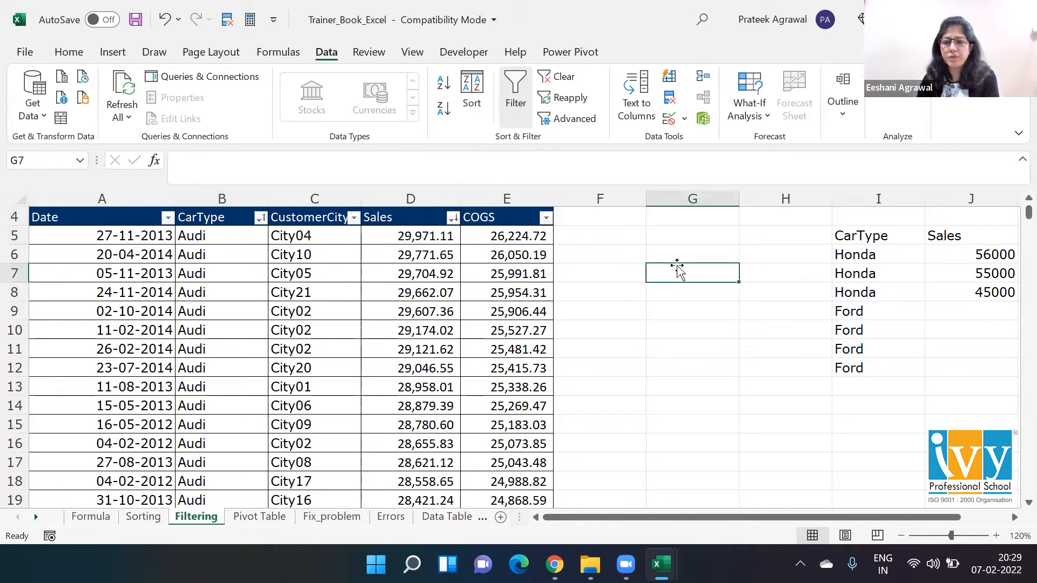
pyautogui.click(261, 331)
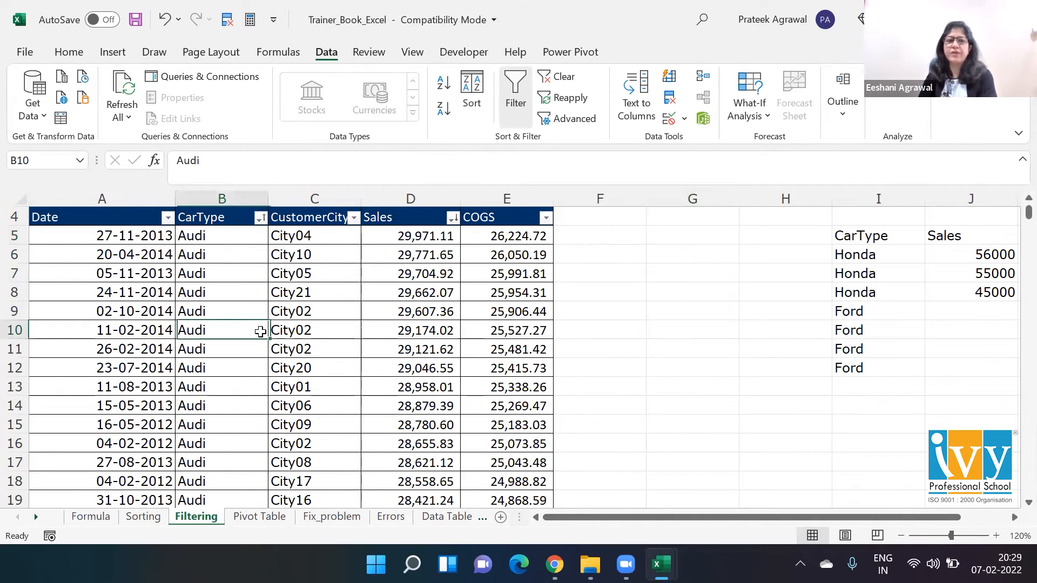
# Insert a column before CarType and enter the header Day in row 4.
pyautogui.click(230, 196)
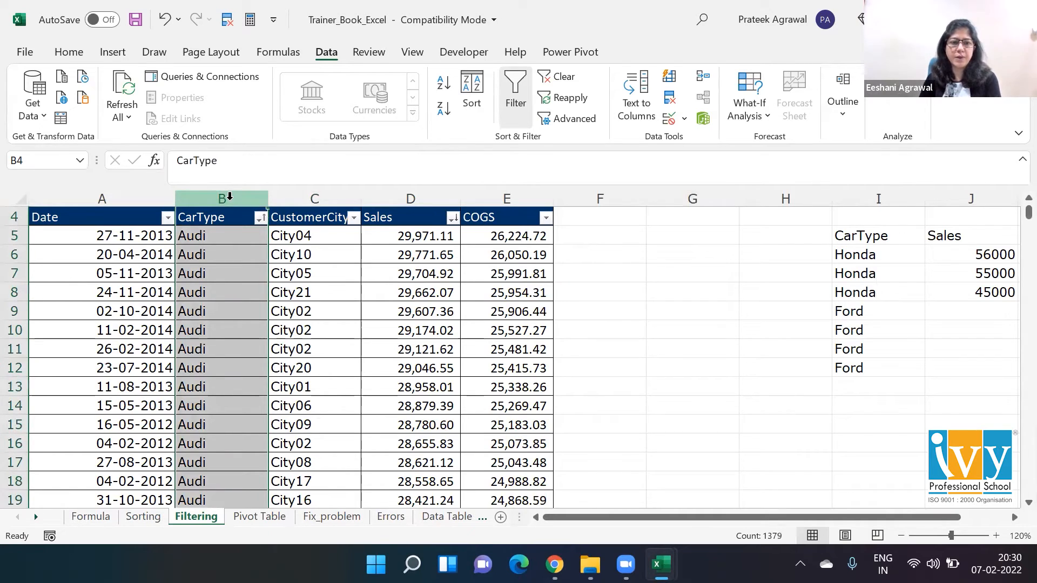
pyautogui.rightClick(232, 202)
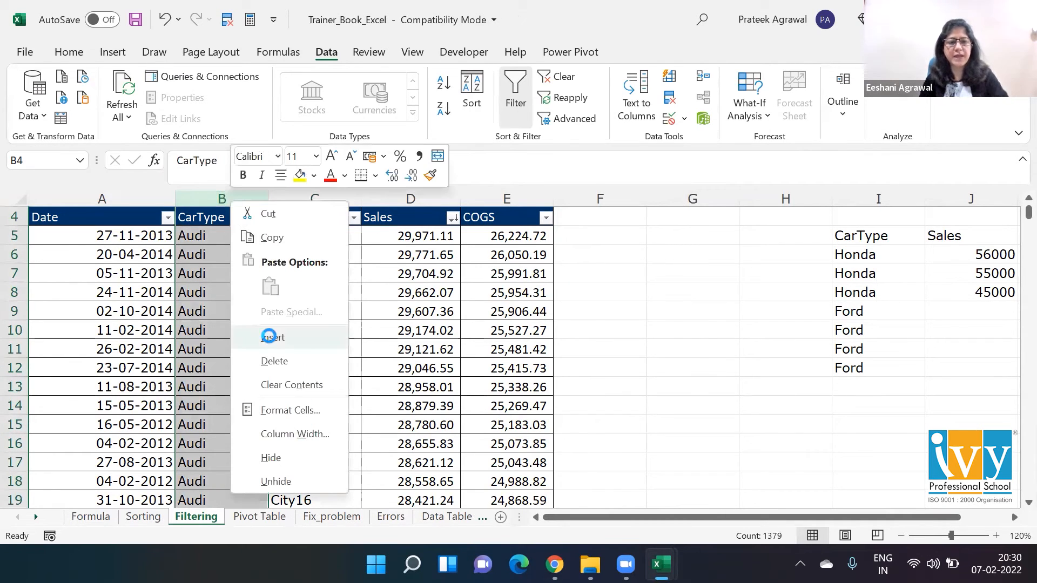
pyautogui.click(268, 337)
pyautogui.click(258, 225)
pyautogui.write('Say')
pyautogui.press('BackSpace')
pyautogui.press('BackSpace')
pyautogui.press('BackSpace')
pyautogui.write('Day')
pyautogui.press('Return')
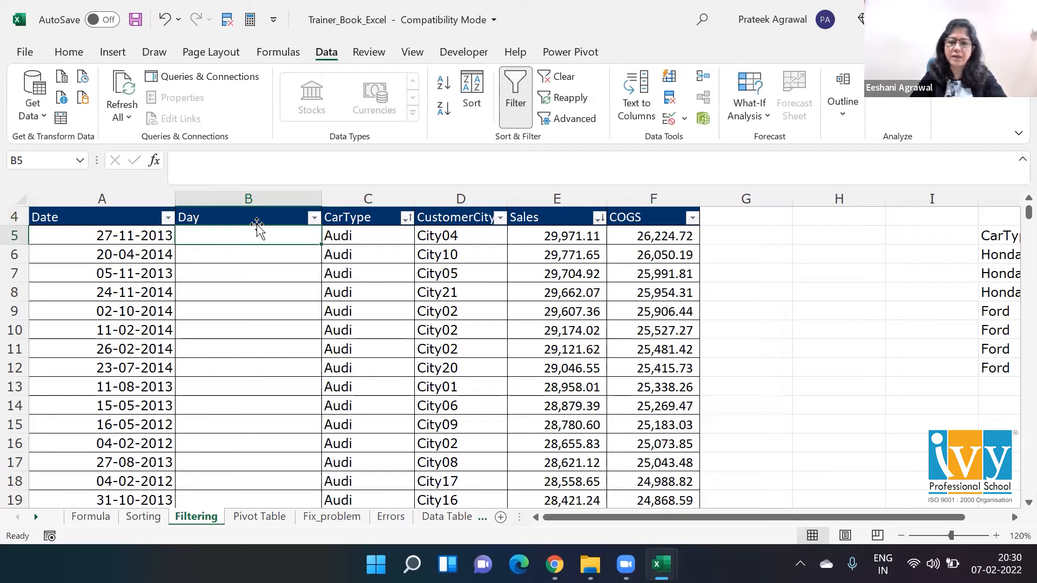
# Enter =TEXT(A5,"dddd") in B5 and fill it down the Day column for all records.
pyautogui.write('=TEXT(')
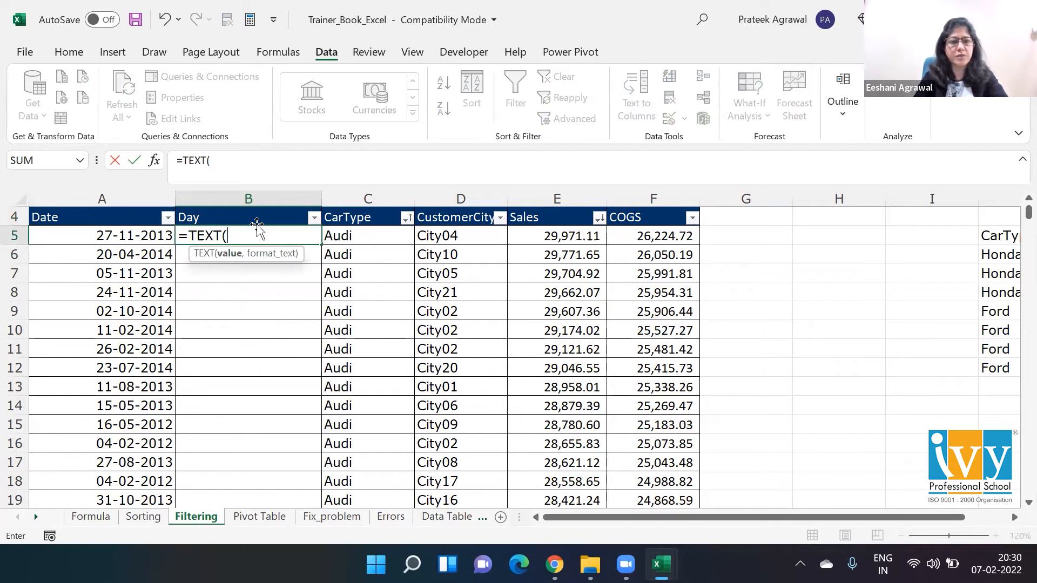
pyautogui.press('Left')
pyautogui.write(',"')
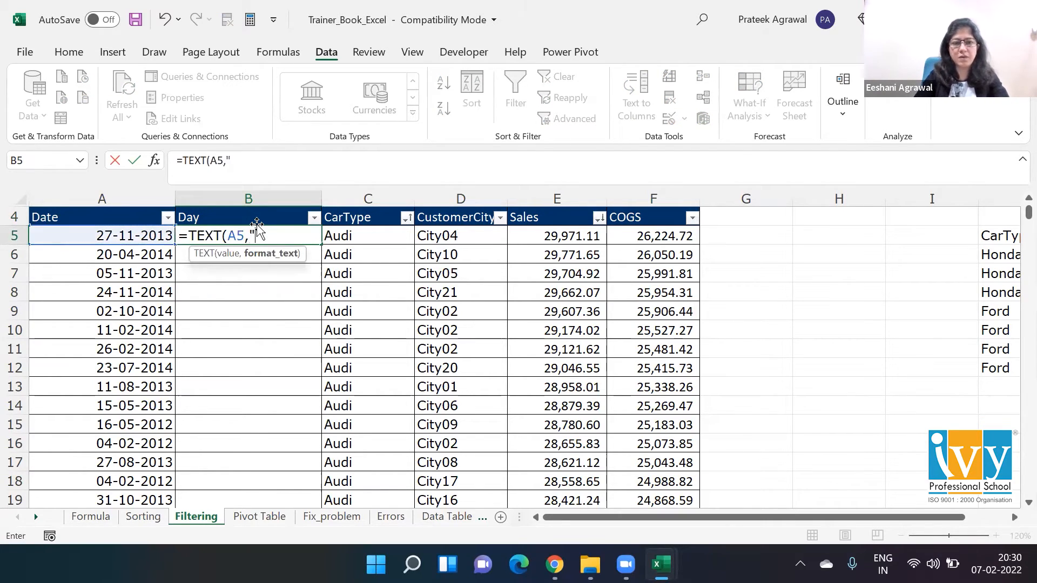
pyautogui.write('dddd")')
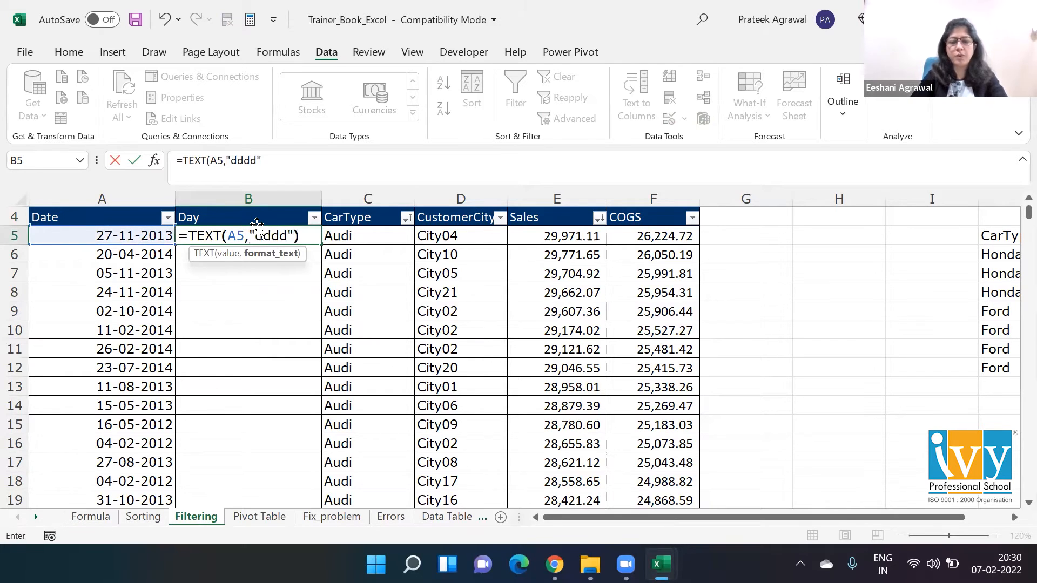
pyautogui.press('Return')
pyautogui.click(261, 234)
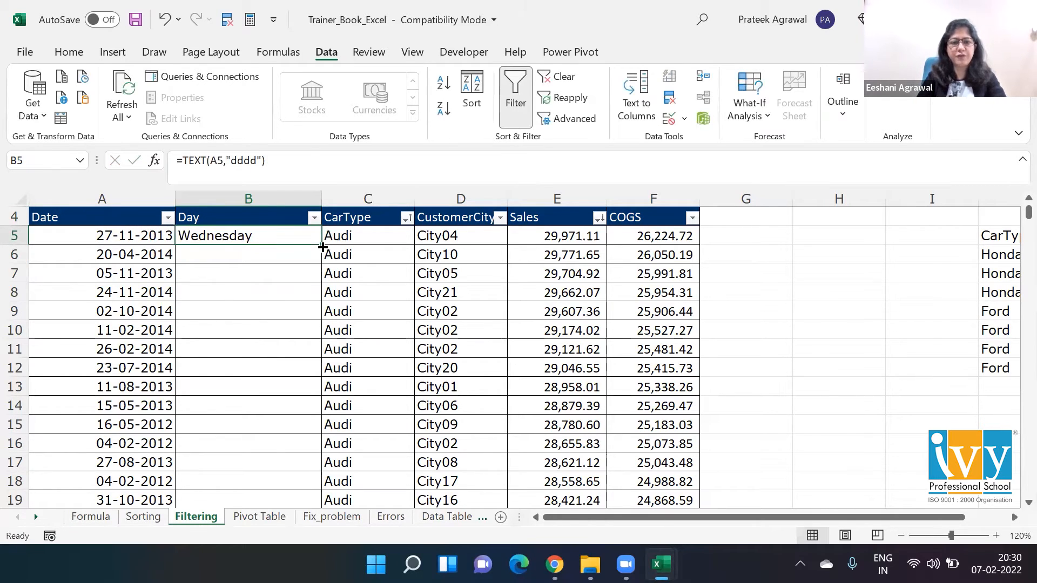
pyautogui.doubleClick(322, 245)
# Convert the Day column's formulas to static values with Paste Special Values.
pyautogui.hotkey('ctrl', 'c')
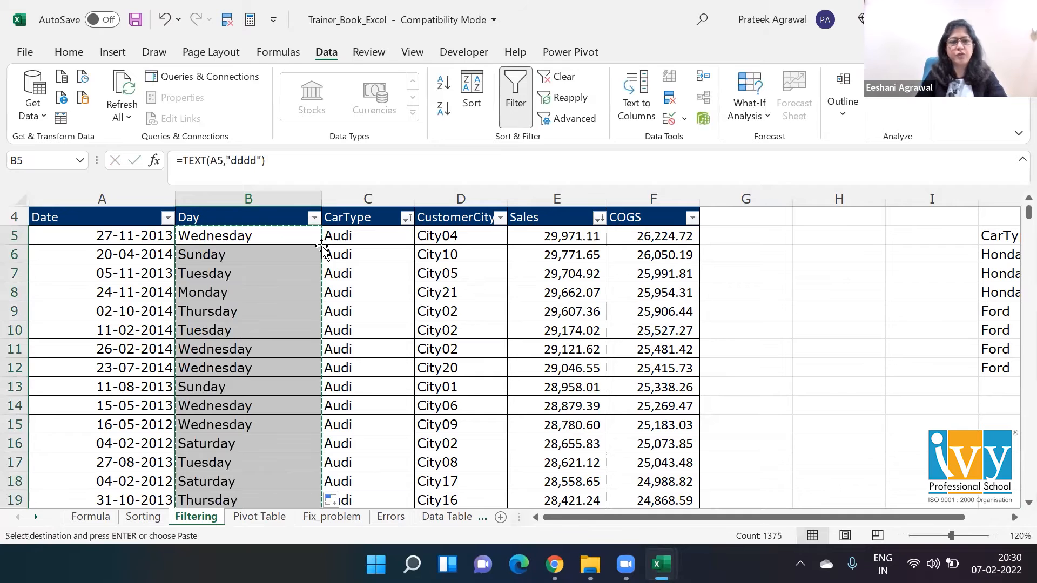
pyautogui.hotkey('alt', 'e')
pyautogui.press('s')
pyautogui.press('v')
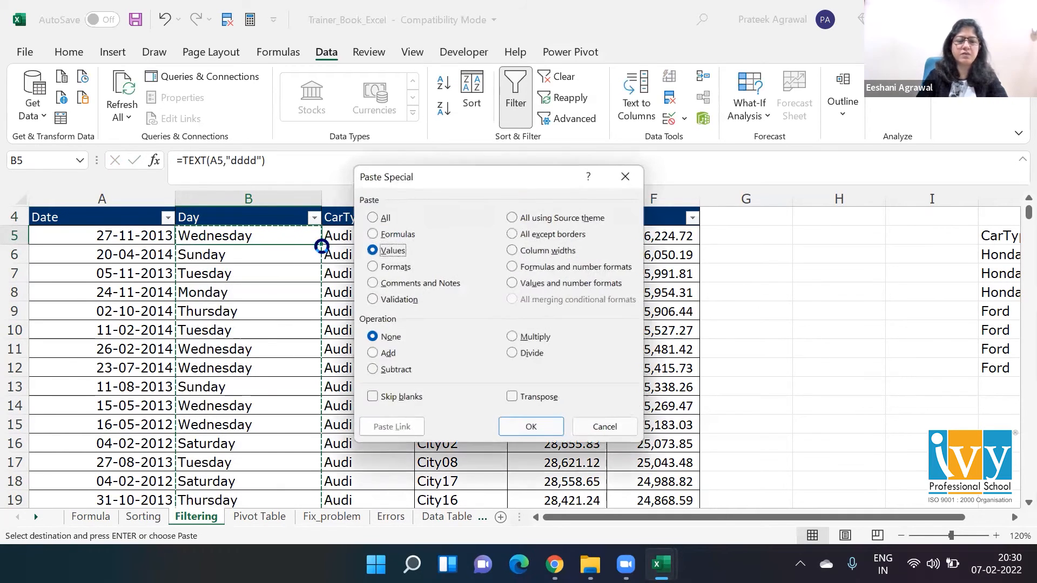
pyautogui.press('Return')
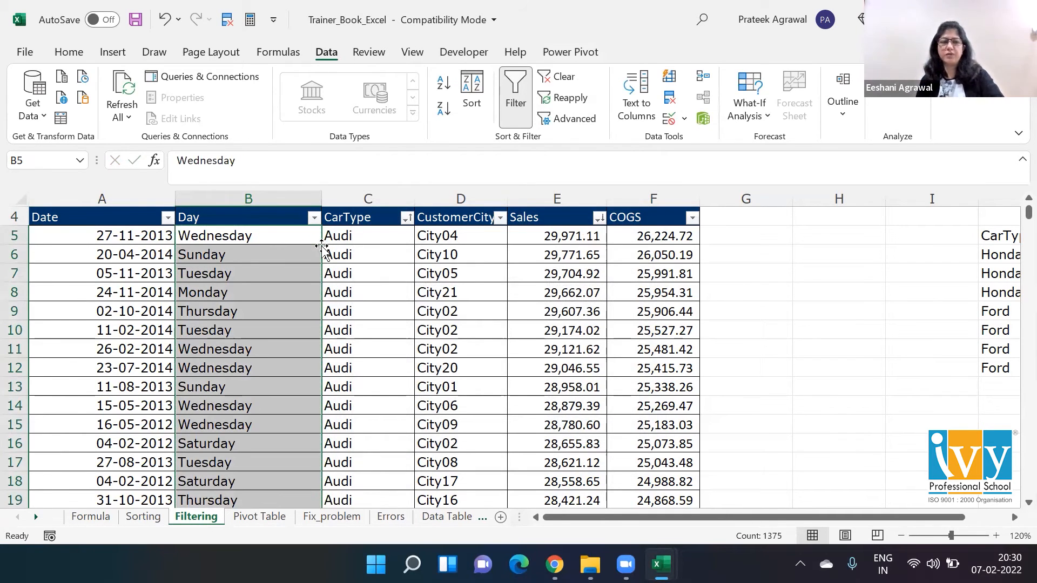
# Review the first dates and day names, and sort the data by Day in A to Z order.
pyautogui.press('Left')
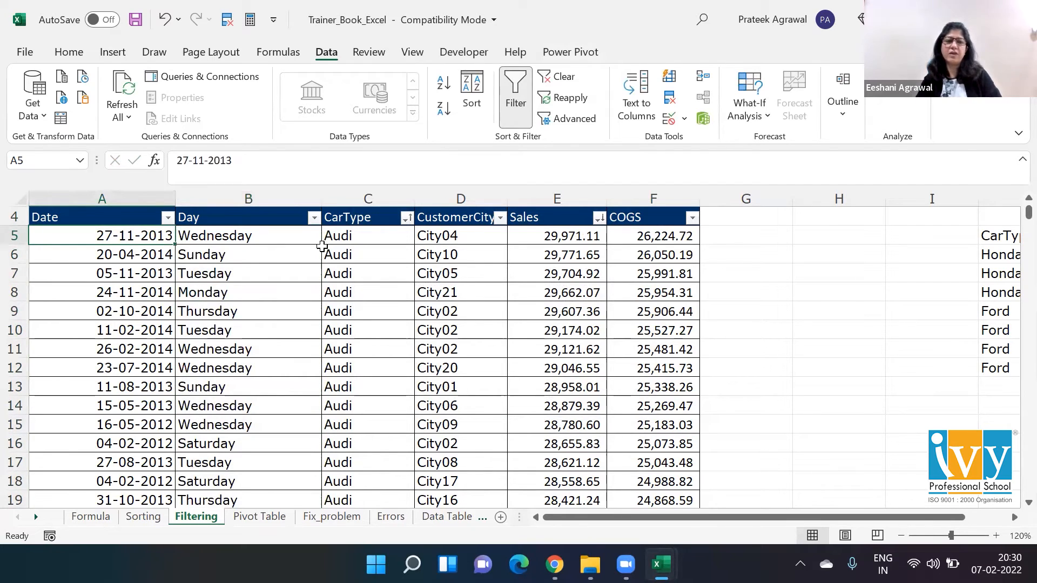
pyautogui.press('Down')
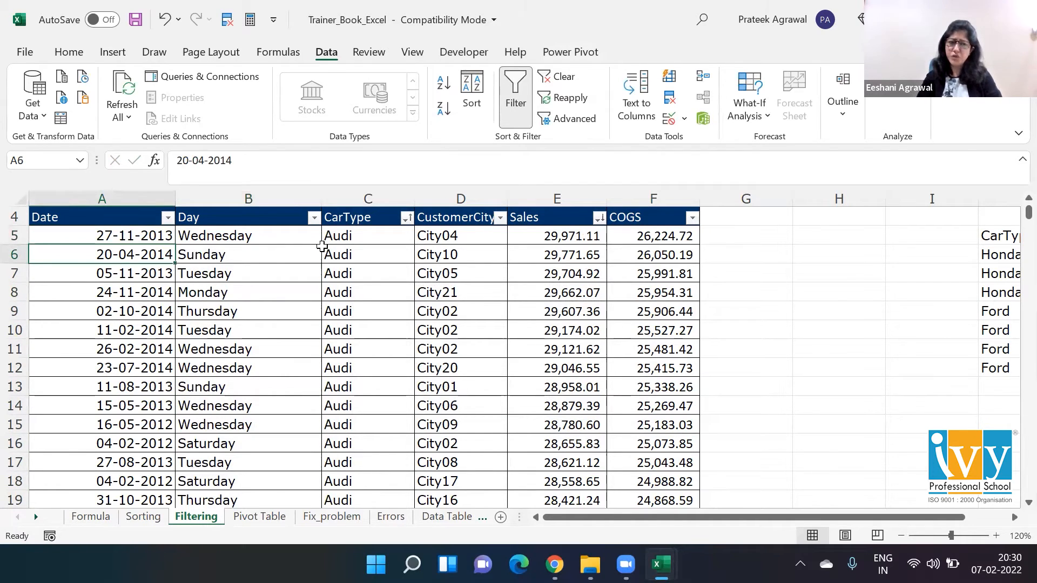
pyautogui.press('Up')
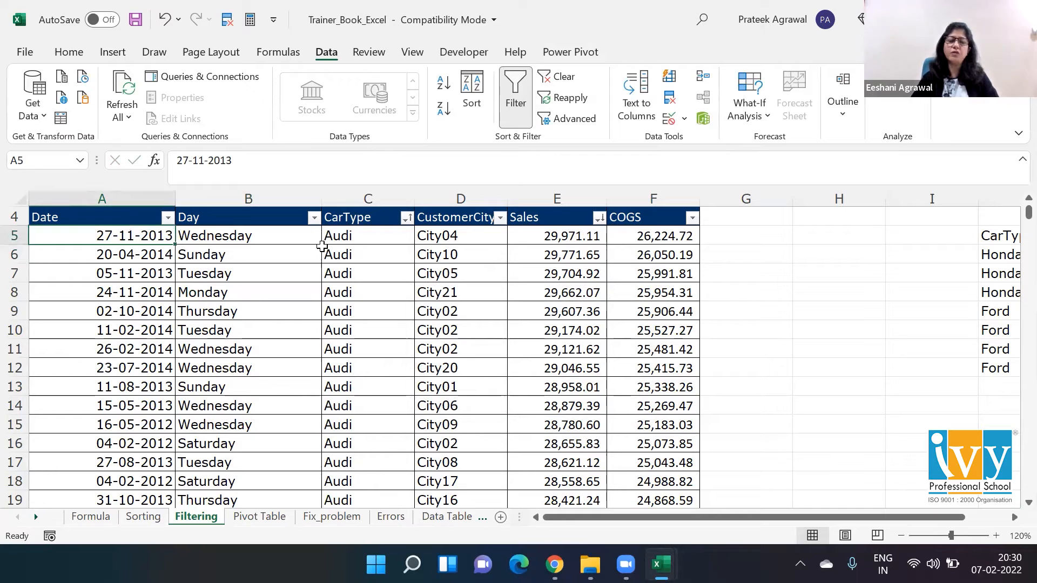
pyautogui.press('Right')
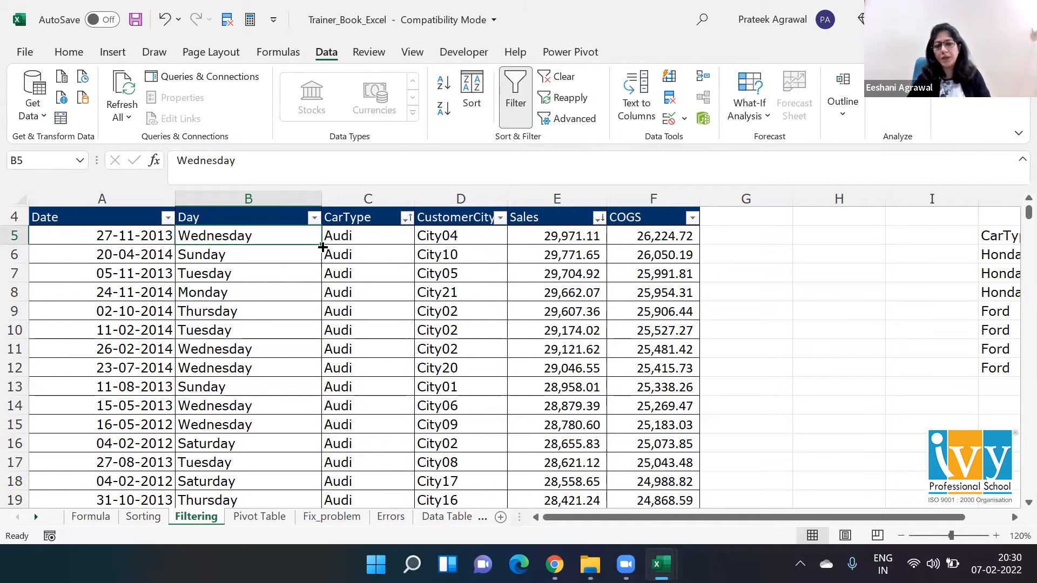
pyautogui.press('Down')
pyautogui.press('Down')
pyautogui.press('Down')
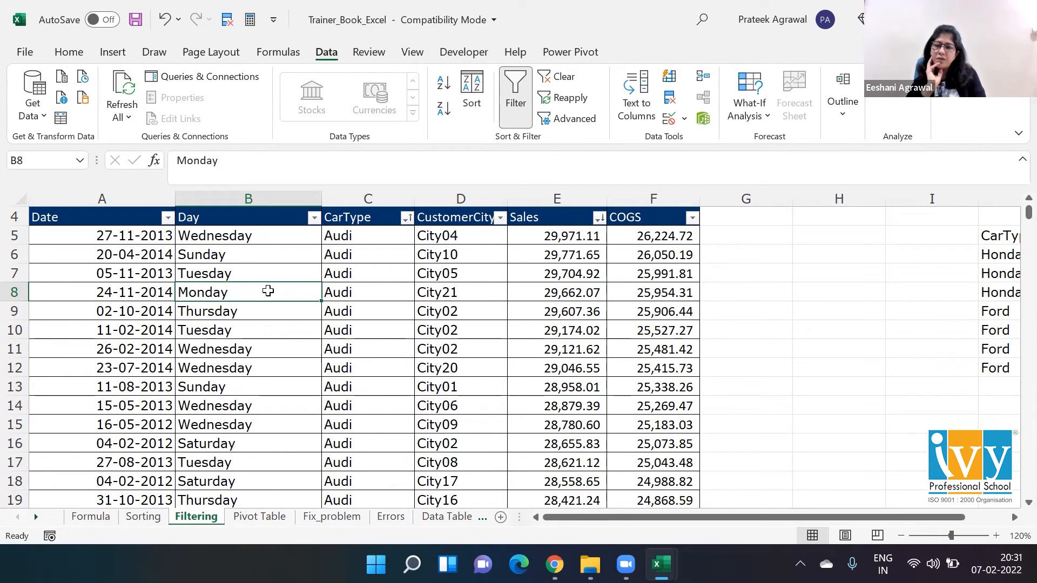
pyautogui.click(444, 83)
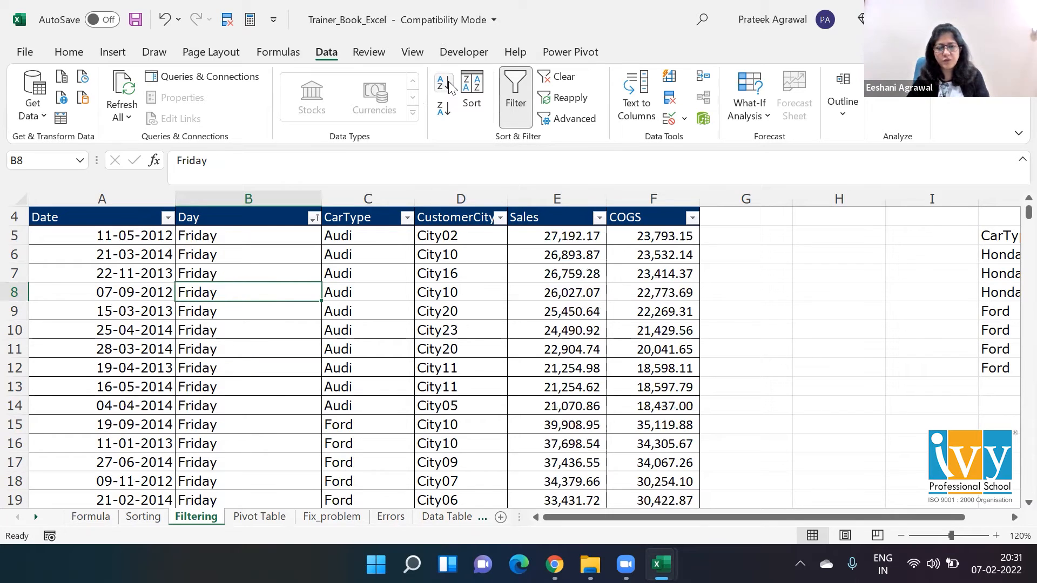
# Examine the order of the day names down the sorted Day column on the Filtering sheet.
pyautogui.press('Down')
pyautogui.press('Down')
pyautogui.press('Down')
pyautogui.press('Down')
pyautogui.press('Down')
pyautogui.press('Down')
pyautogui.press('Down')
pyautogui.press('Down')
pyautogui.press('Down')
pyautogui.press('Down')
pyautogui.press('Down')
pyautogui.press('Down')
pyautogui.press('Down')
pyautogui.press('Down')
pyautogui.press('Down')
pyautogui.press('Down')
pyautogui.press('Down')
pyautogui.press('Down')
pyautogui.press('Down')
pyautogui.press('Down')
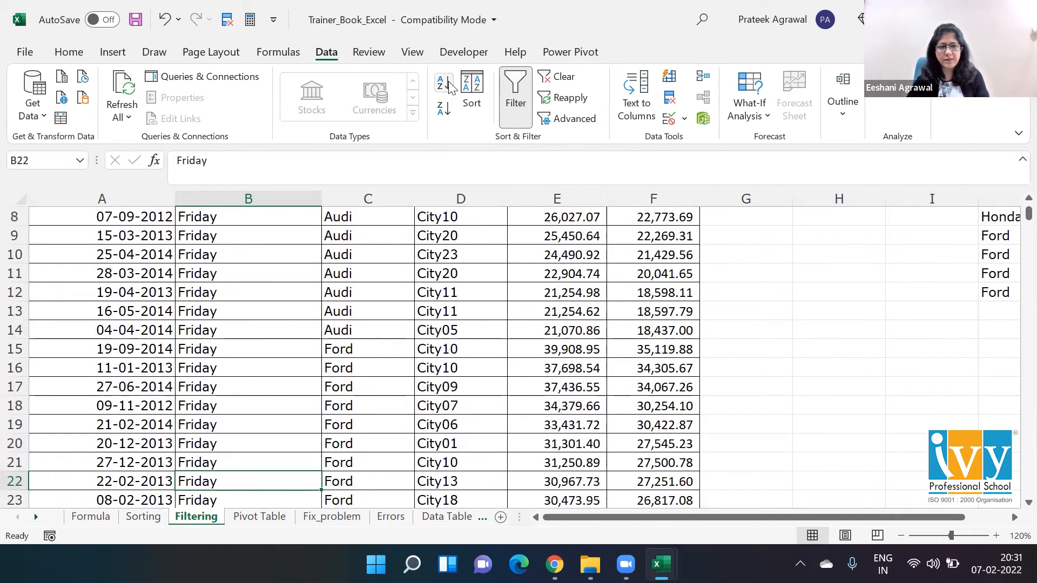
pyautogui.press('Down')
pyautogui.press('Down')
pyautogui.press('Down')
pyautogui.press('Down')
pyautogui.press('Down')
pyautogui.press('Down')
pyautogui.press('Down')
pyautogui.press('Down')
pyautogui.press('Down')
pyautogui.press('Down')
pyautogui.press('Down')
pyautogui.press('Down')
pyautogui.press('Down')
pyautogui.press('Down')
pyautogui.press('Down')
pyautogui.press('Down')
pyautogui.press('Down')
pyautogui.press('Down')
pyautogui.press('Down')
pyautogui.press('Down')
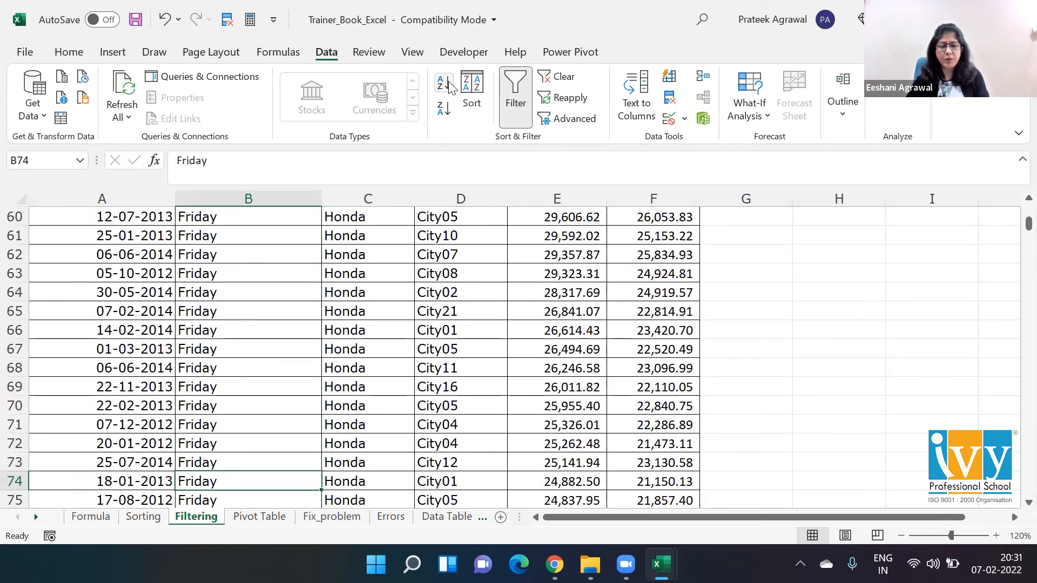
# On the Sorting sheet, convert the Day column's formulas to static values and sort the data by Day from A to Z.
pyautogui.click(143, 516)
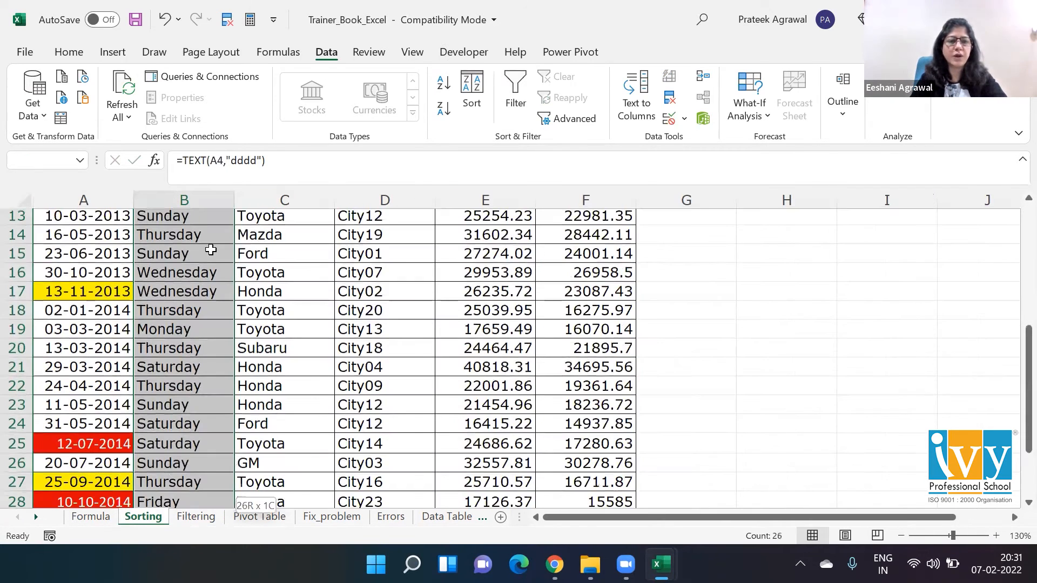
pyautogui.scroll(-1, 324, 356)
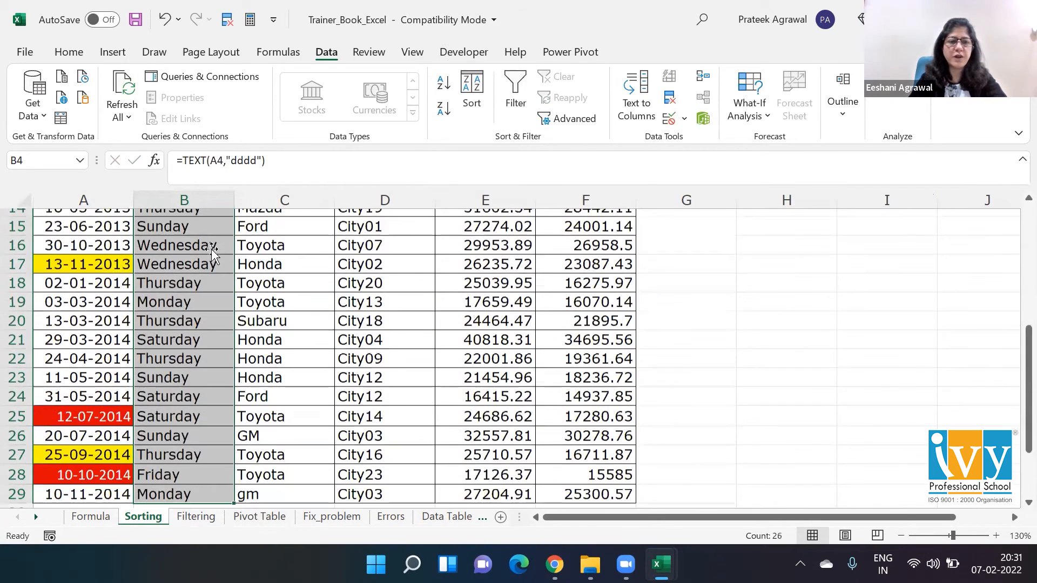
pyautogui.scroll(2, 324, 357)
pyautogui.press('Down')
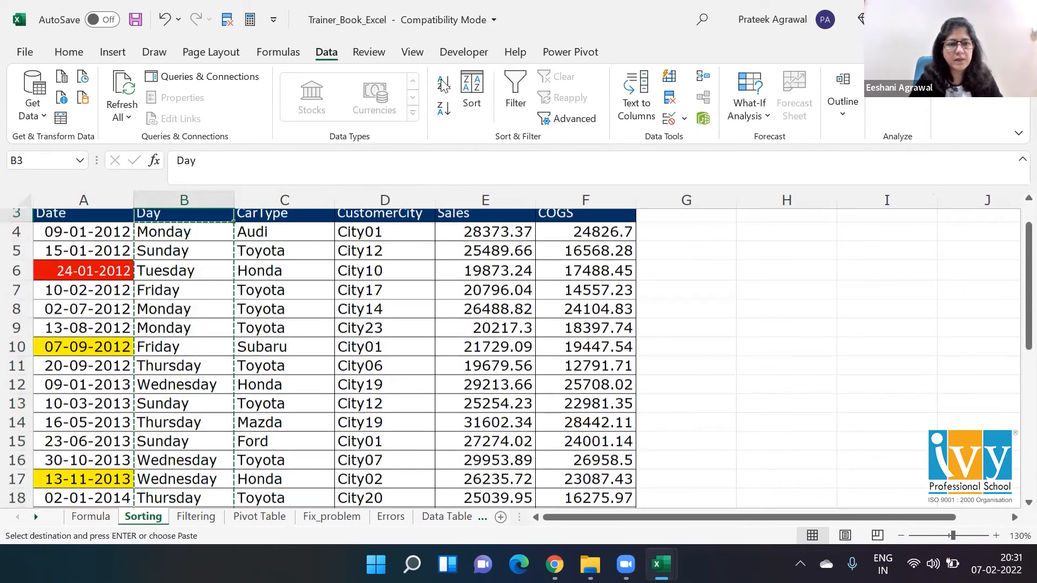
pyautogui.hotkey('alt', 'e')
pyautogui.press('s')
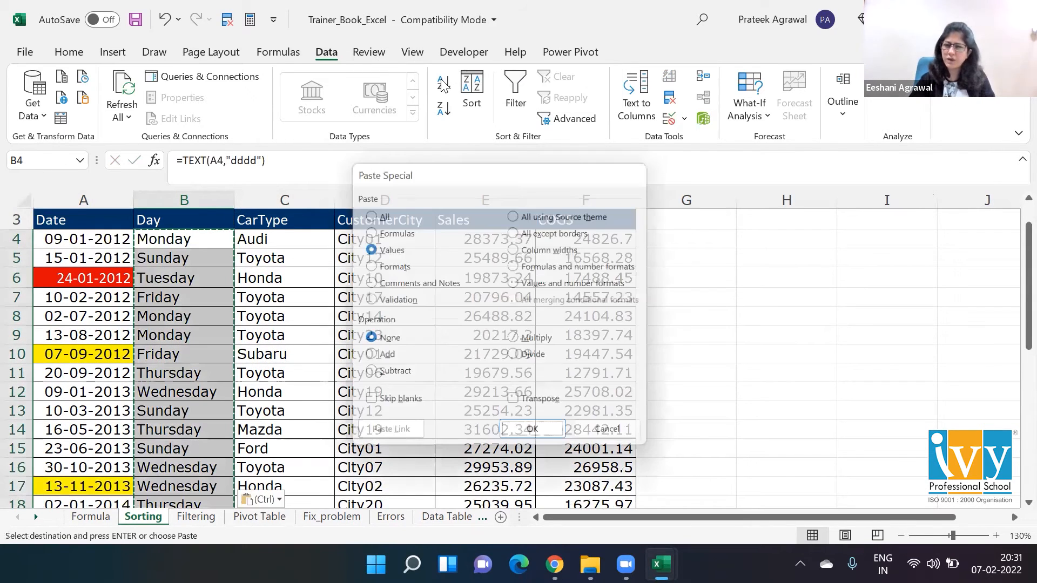
pyautogui.press('v')
pyautogui.press('Return')
pyautogui.click(443, 84)
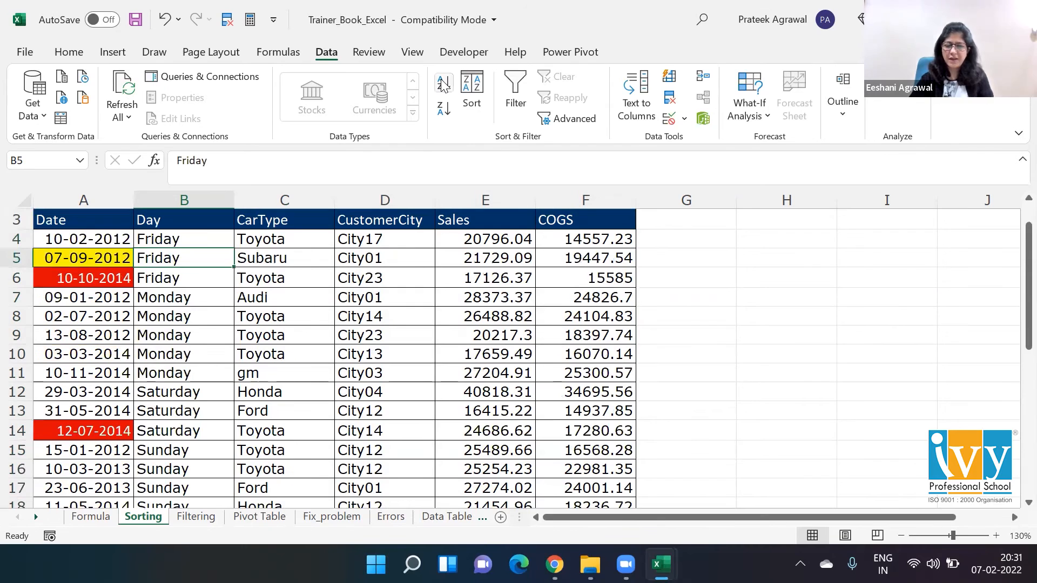
# Examine the order of the day names through the last record of the Sorting sheet.
pyautogui.press('Down')
pyautogui.press('Down')
pyautogui.press('Down')
pyautogui.press('Down')
pyautogui.press('Down')
pyautogui.press('Down')
pyautogui.press('Down')
pyautogui.press('Down')
pyautogui.press('Down')
pyautogui.press('Down')
pyautogui.press('Down')
pyautogui.press('Down')
pyautogui.press('Down')
pyautogui.press('Down')
pyautogui.press('Down')
pyautogui.press('Down')
pyautogui.press('Down')
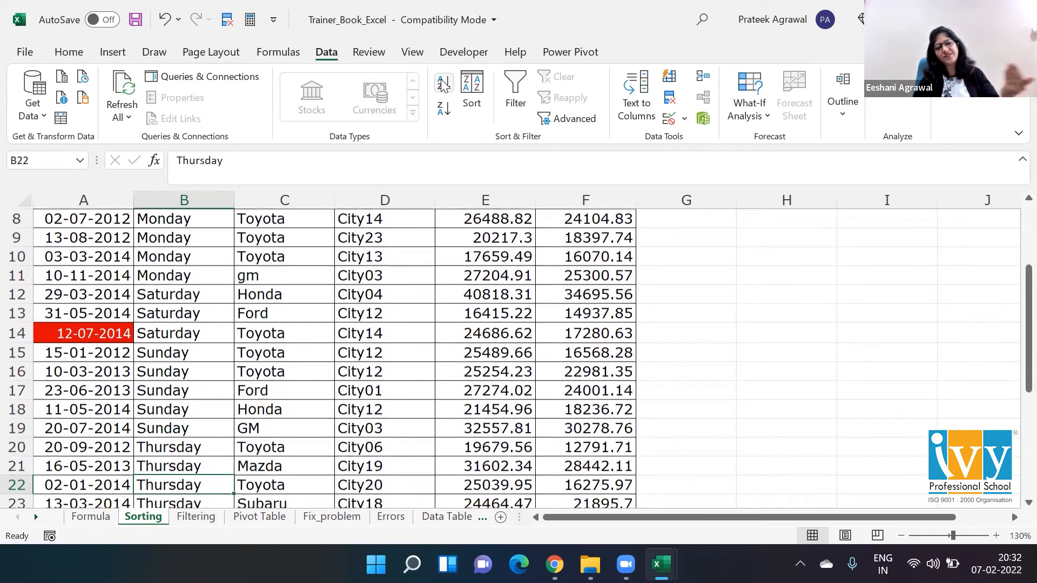
pyautogui.press('Down')
pyautogui.press('Down')
pyautogui.press('Down')
pyautogui.press('Down')
pyautogui.press('Down')
pyautogui.press('Down')
pyautogui.press('Down')
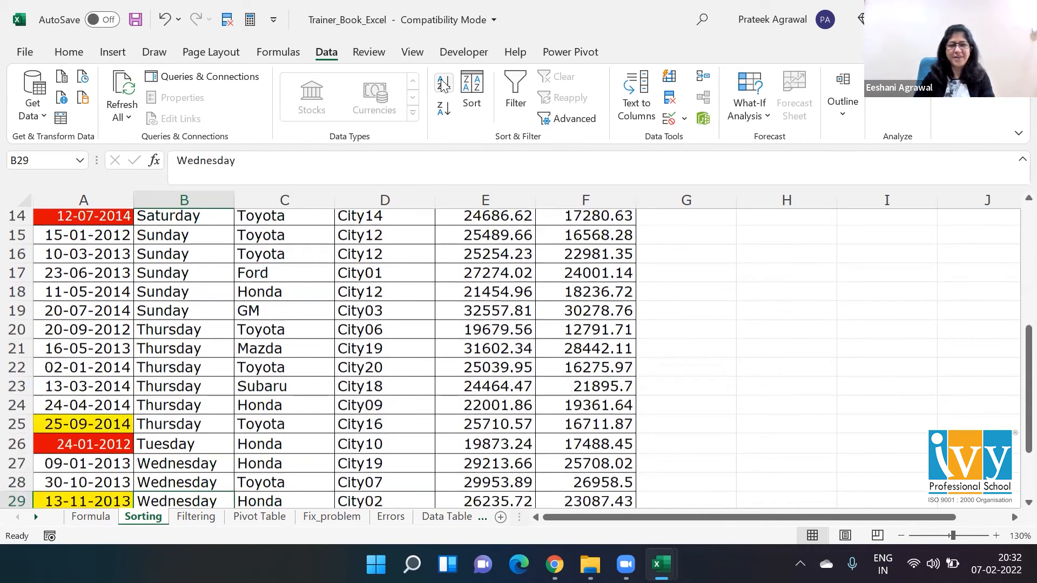
pyautogui.press('Down')
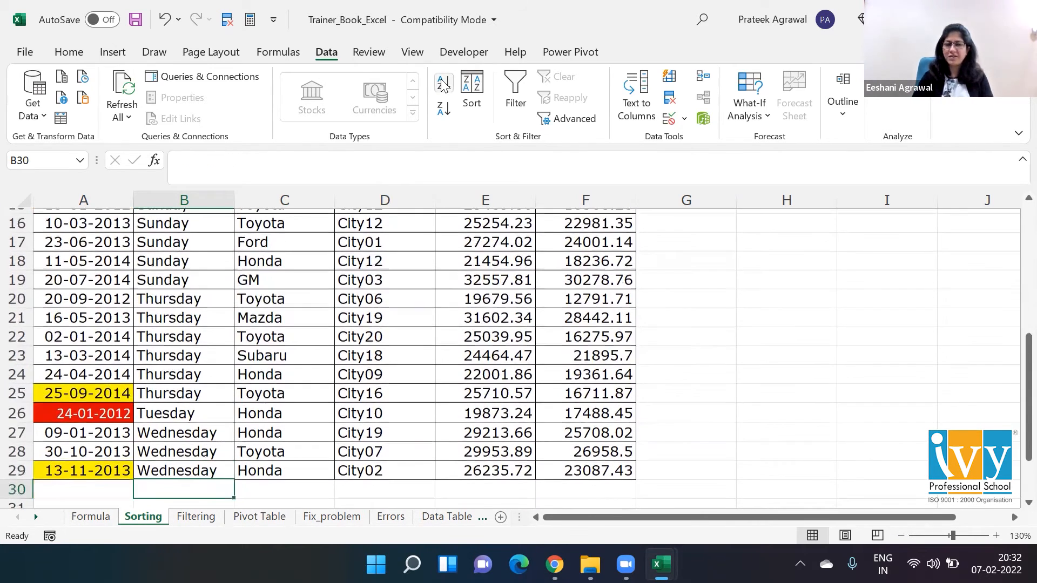
pyautogui.press('Up')
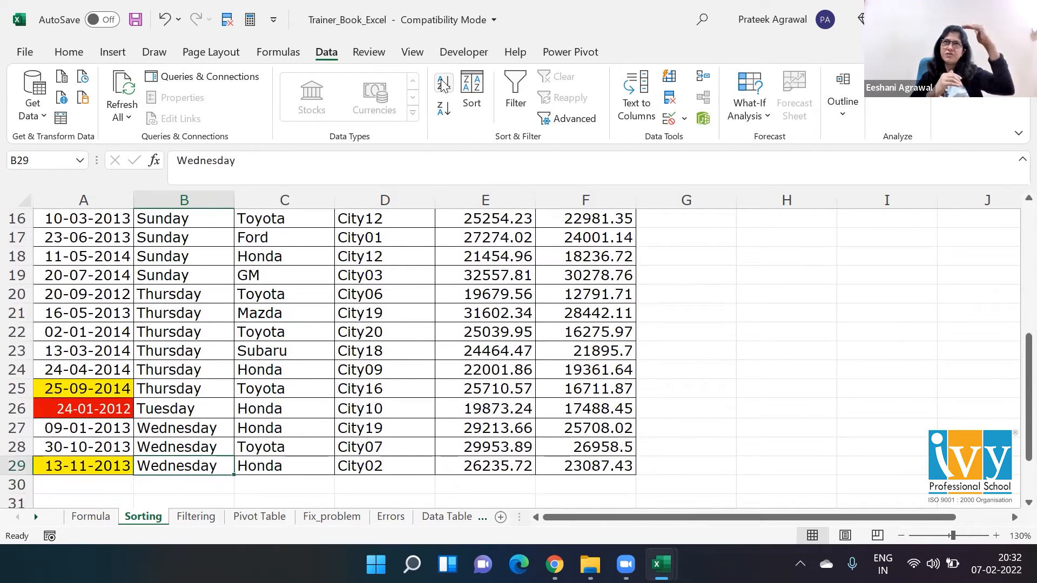
pyautogui.hotkey('ctrl', 'Up')
pyautogui.press('Down')
pyautogui.press('Down')
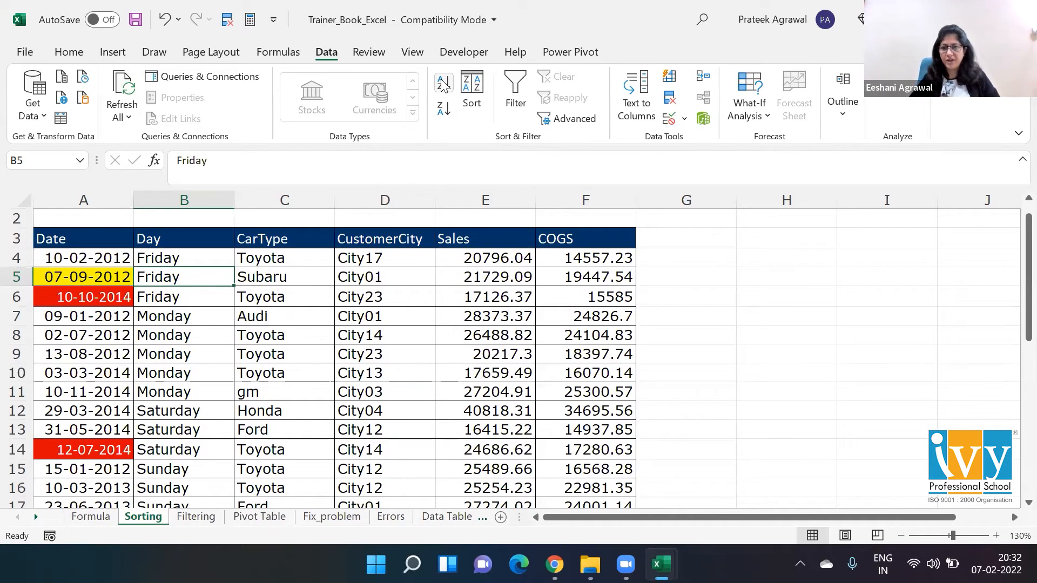
# Sort the data by Day on cell values, using the Monday, Tuesday, Wednesday custom list as the order.
pyautogui.click(472, 91)
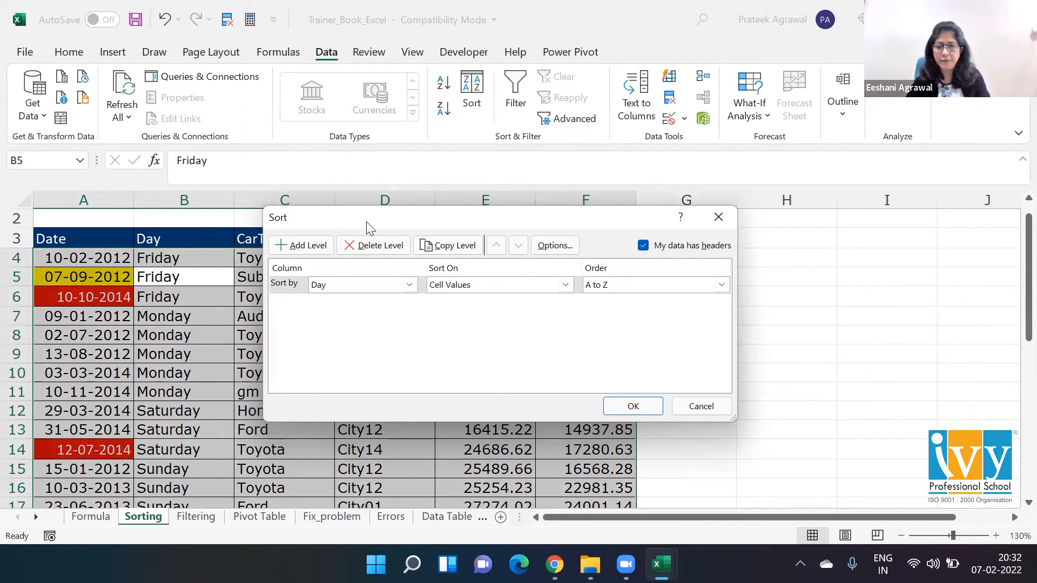
pyautogui.click(346, 286)
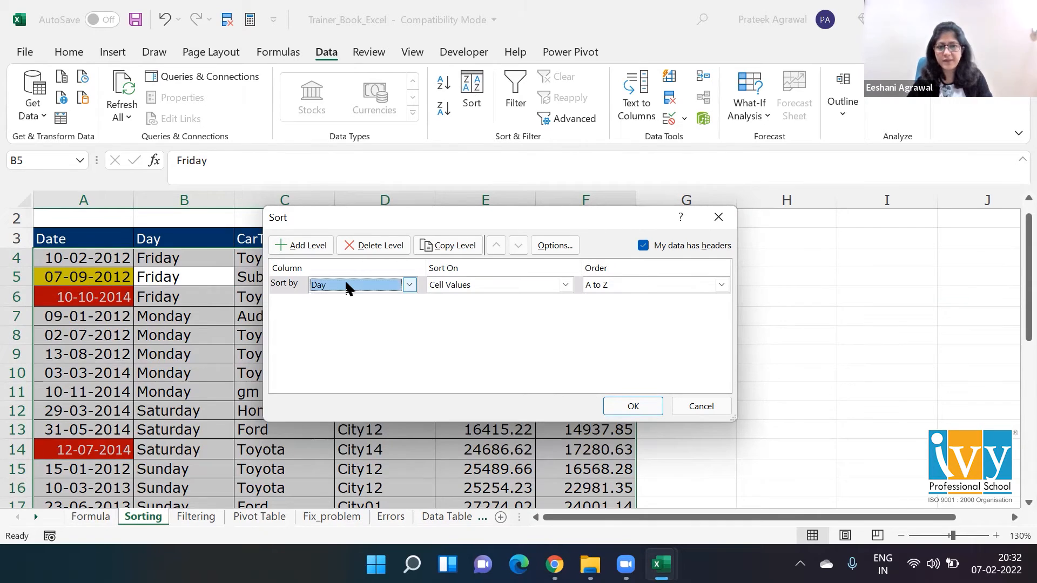
pyautogui.click(452, 286)
pyautogui.click(451, 290)
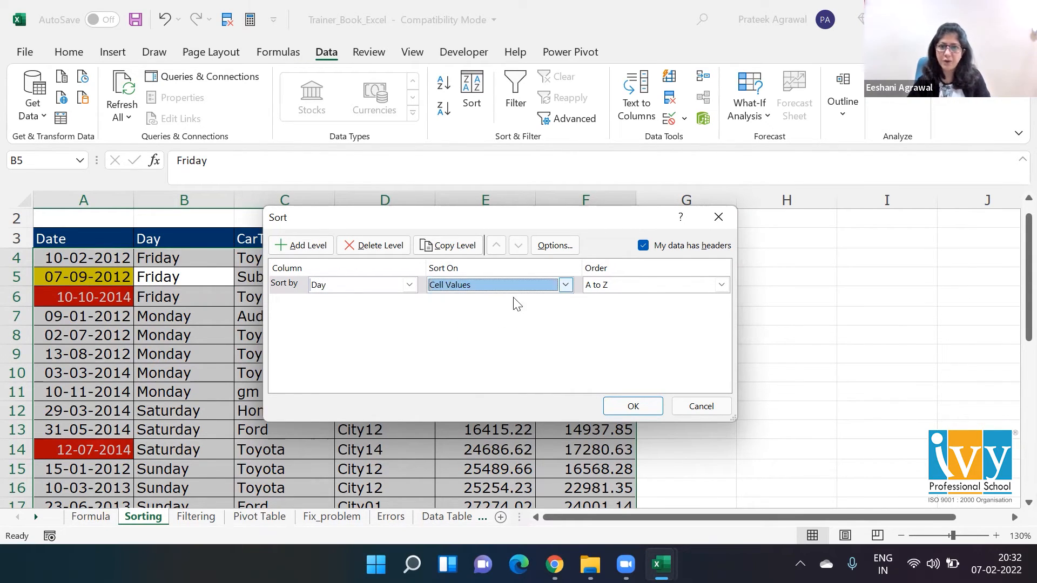
pyautogui.click(604, 286)
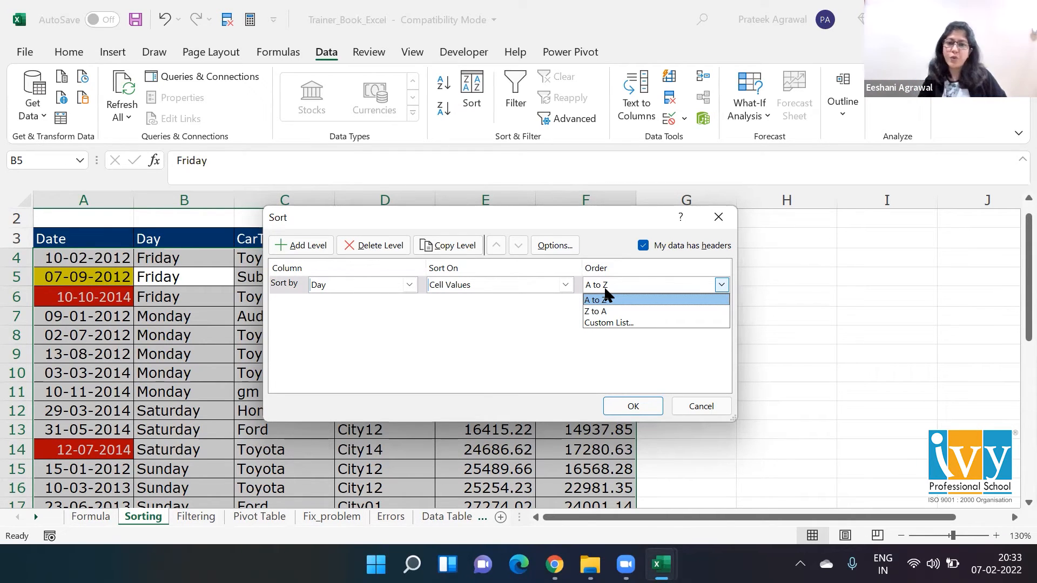
pyautogui.click(609, 323)
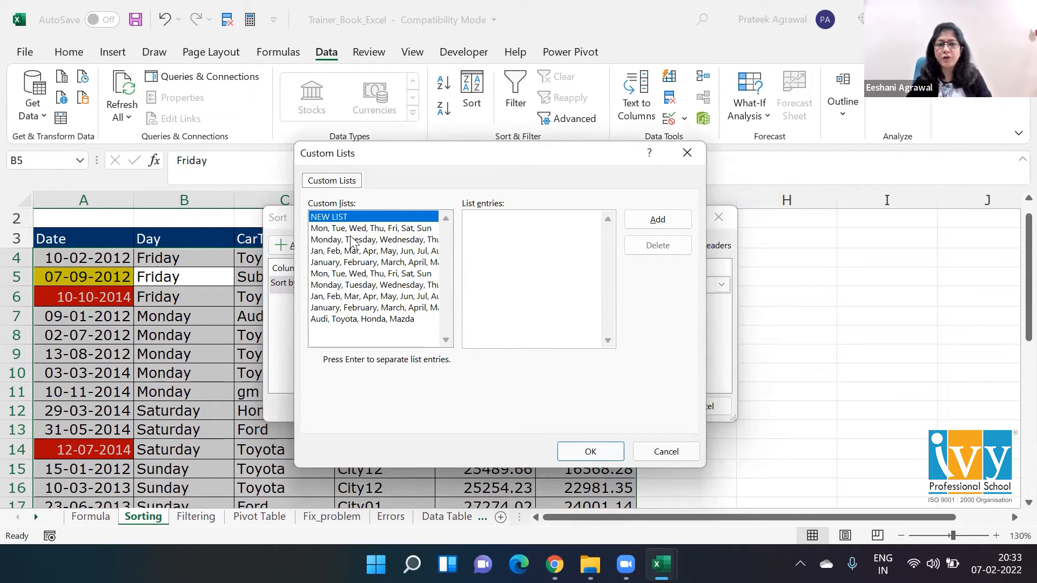
pyautogui.click(398, 229)
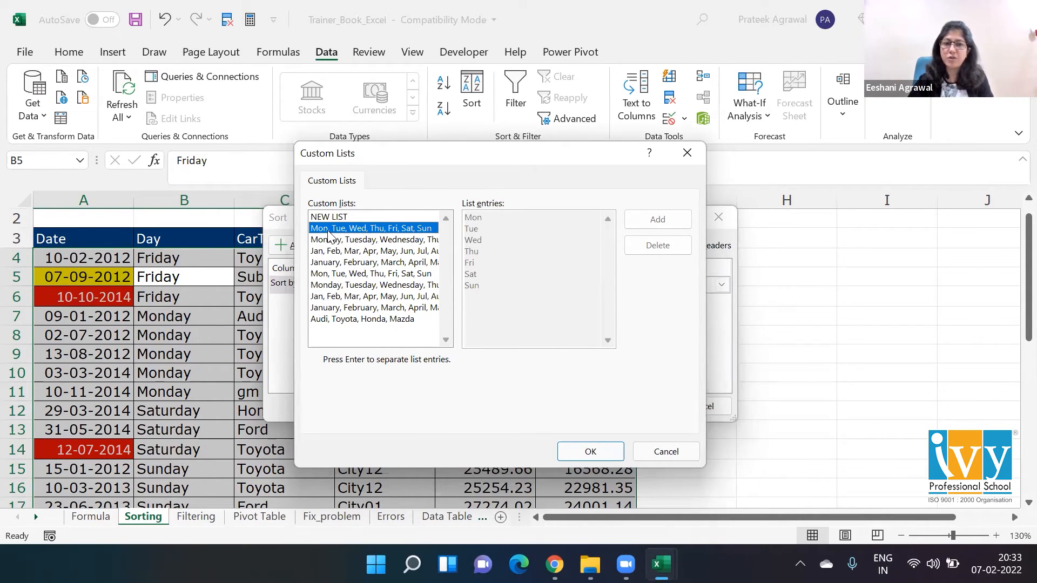
pyautogui.click(360, 240)
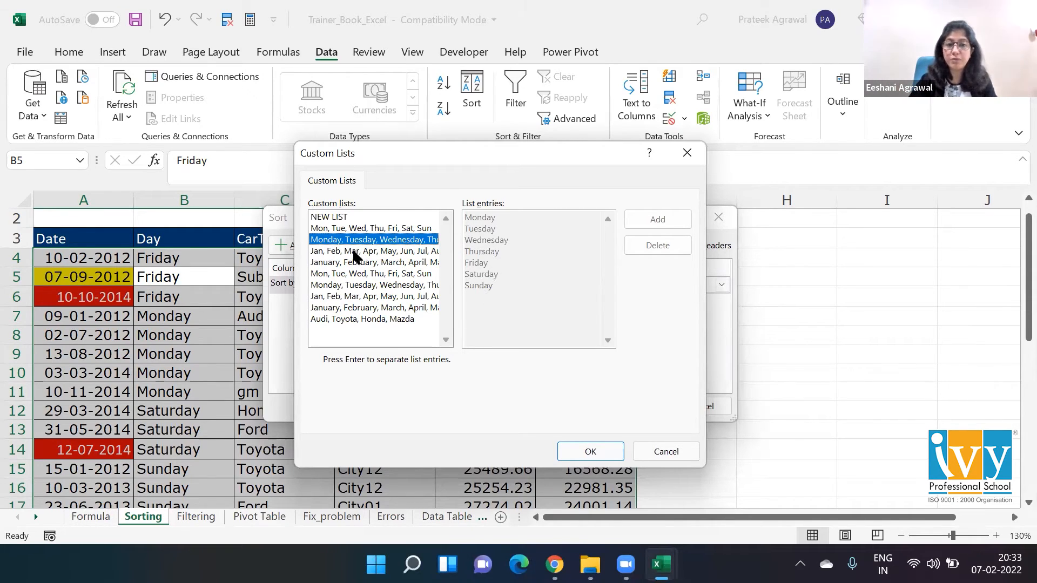
pyautogui.press('Down')
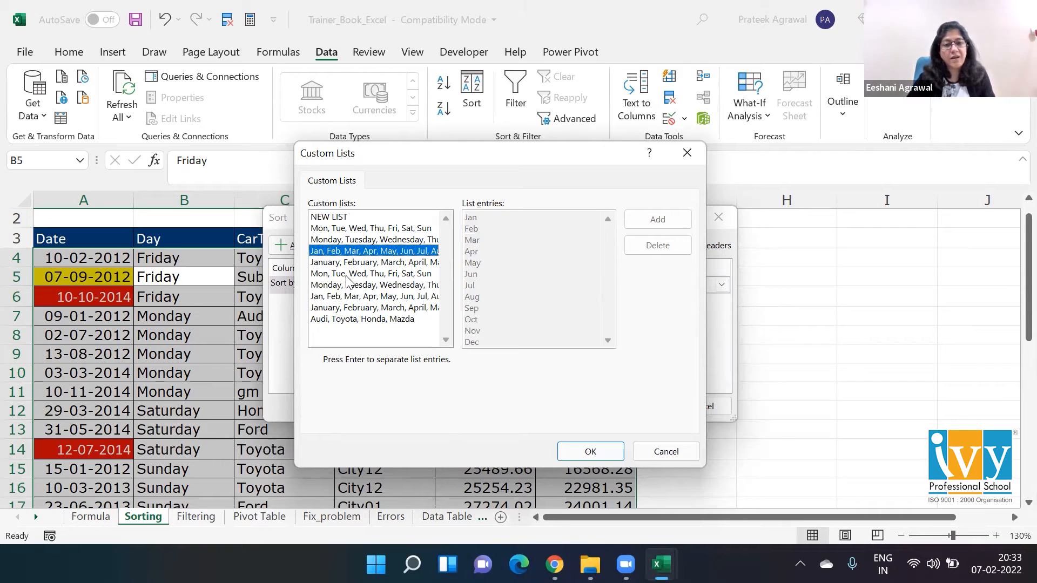
pyautogui.click(340, 242)
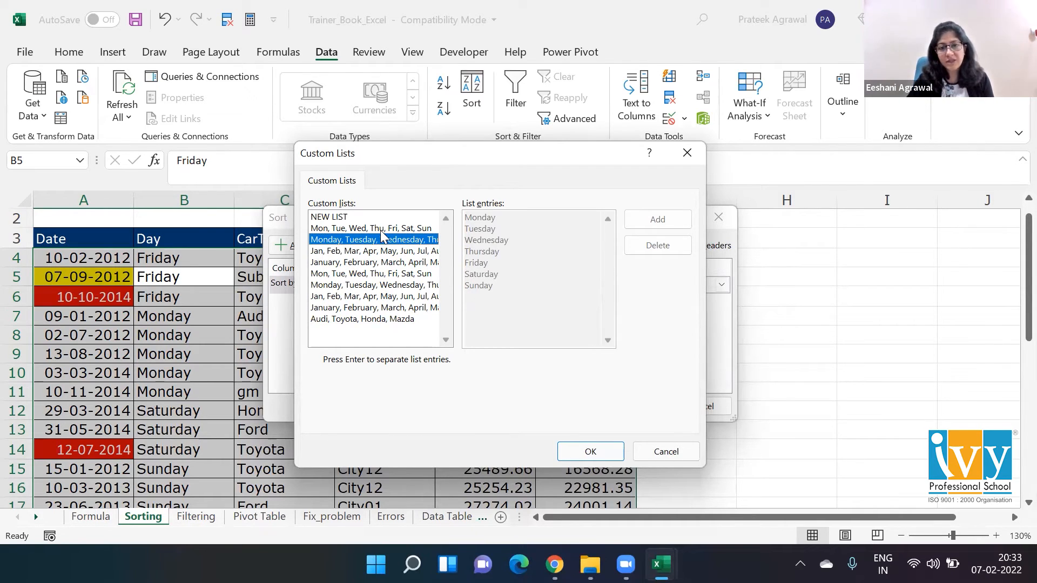
pyautogui.click(602, 454)
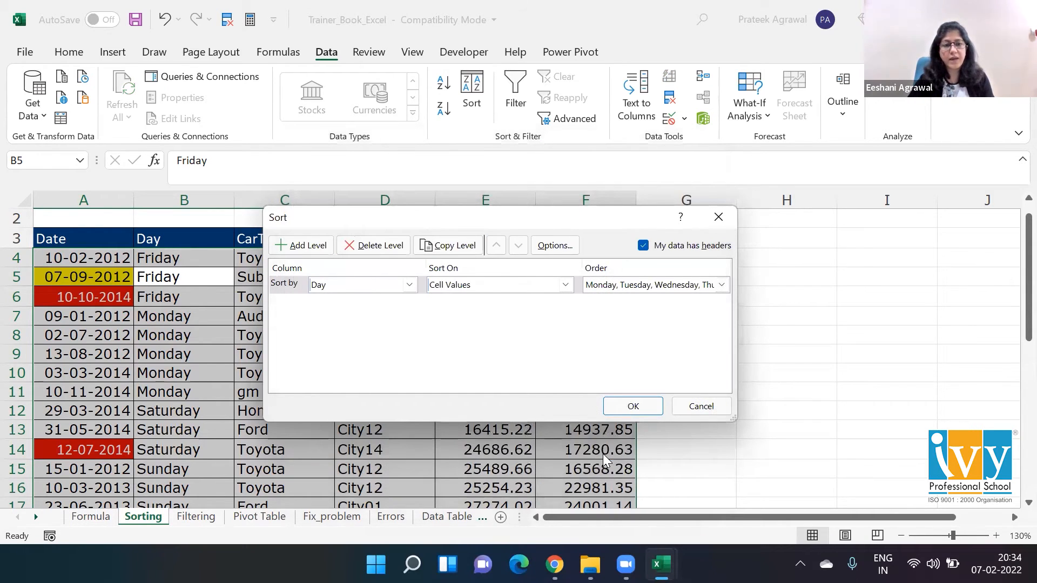
pyautogui.press('Return')
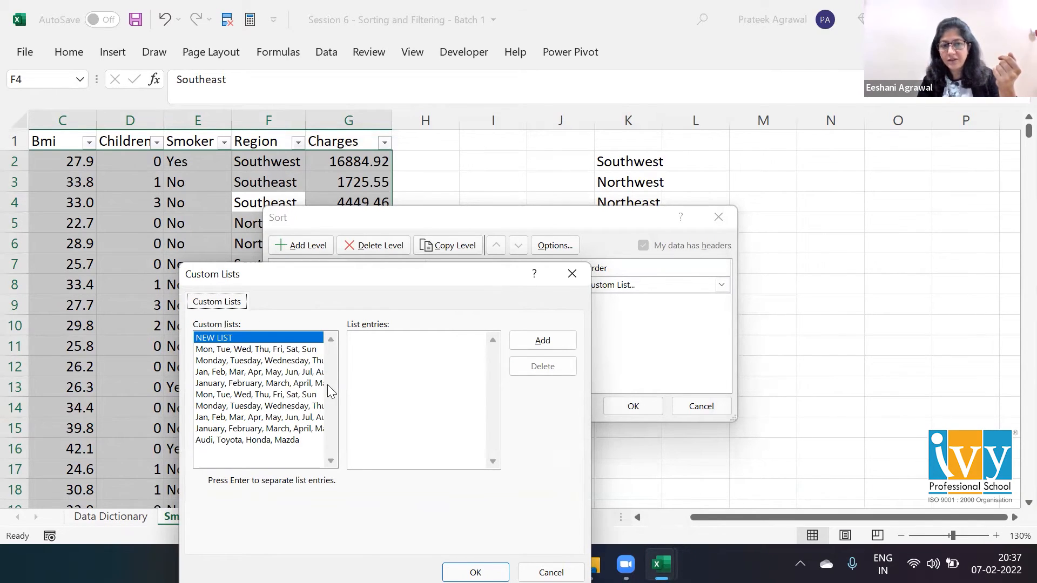
pyautogui.click(369, 339)
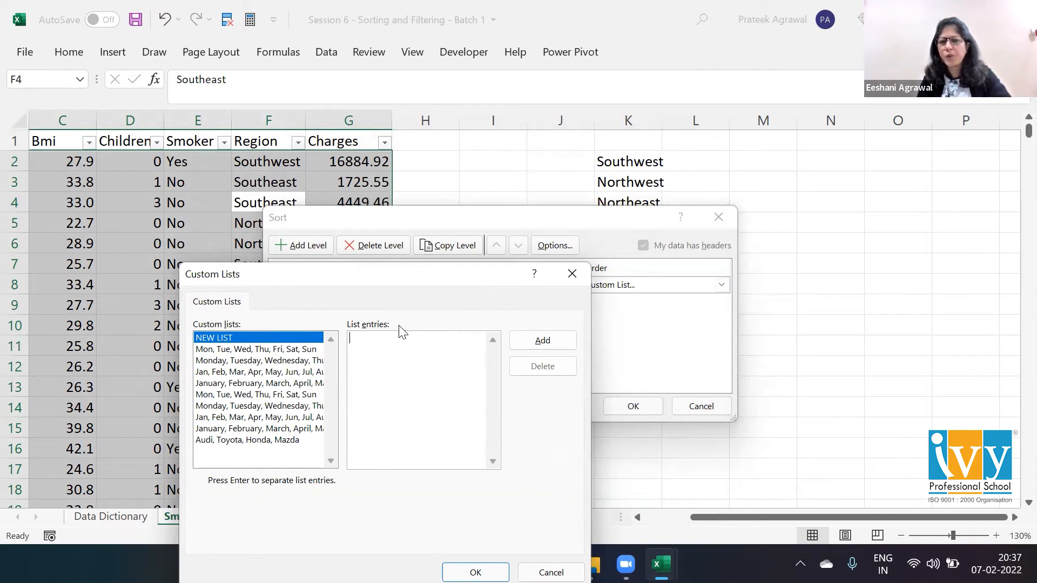
pyautogui.press('Escape')
pyautogui.click(701, 411)
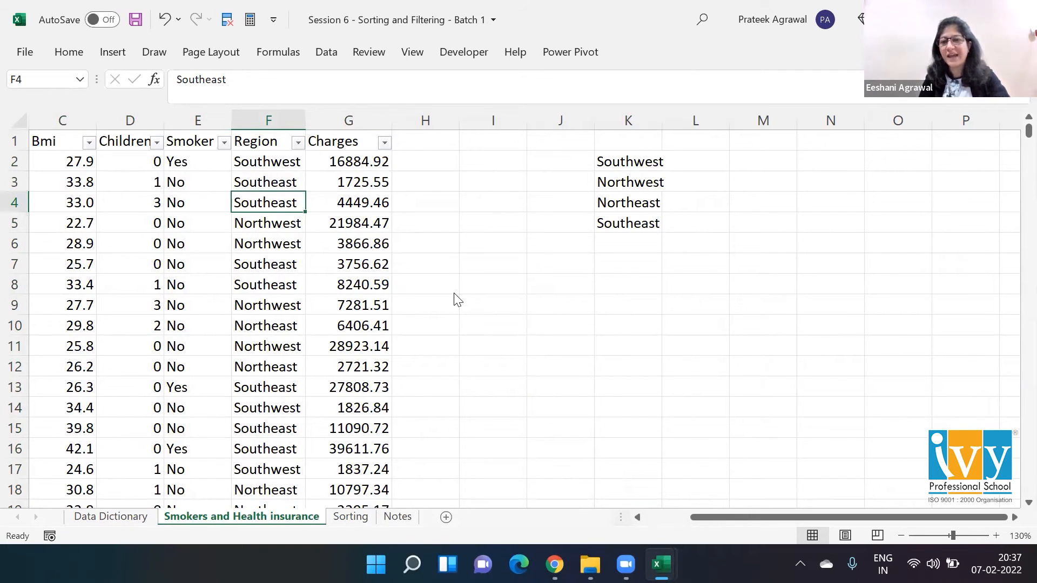
# Copy the region names in K2:K5 on the Smokers and Health insurance sheet.
pyautogui.click(611, 154)
pyautogui.hotkey('ctrl', 'shift', 'Down')
pyautogui.hotkey('ctrl', 'c')
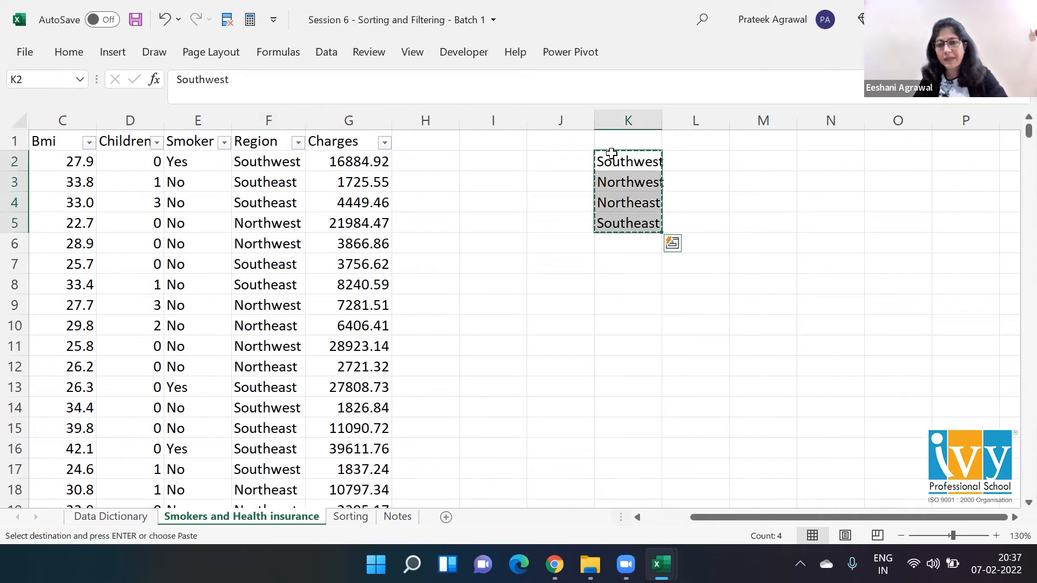
# Try to paste the copied region names as a new custom list for sorting by Region, and cancel the sort.
pyautogui.hotkey('ctrl', 'Left')
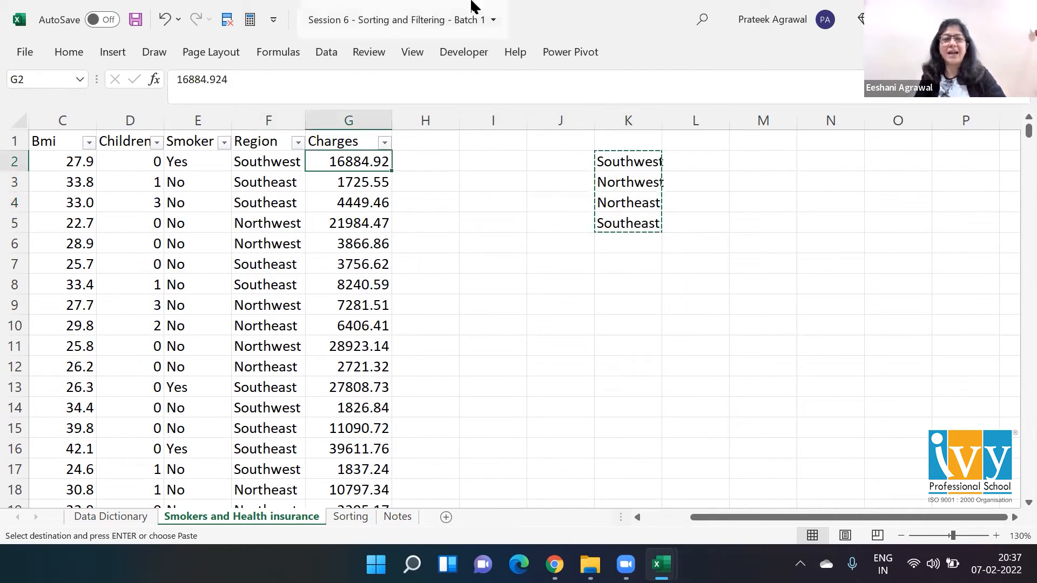
pyautogui.click(327, 53)
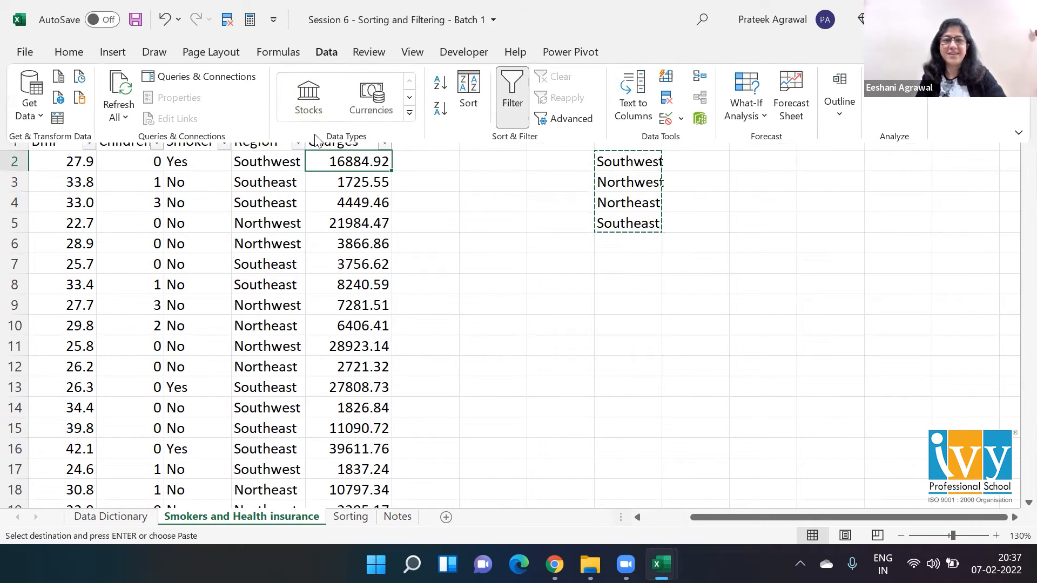
pyautogui.click(327, 52)
pyautogui.click(327, 53)
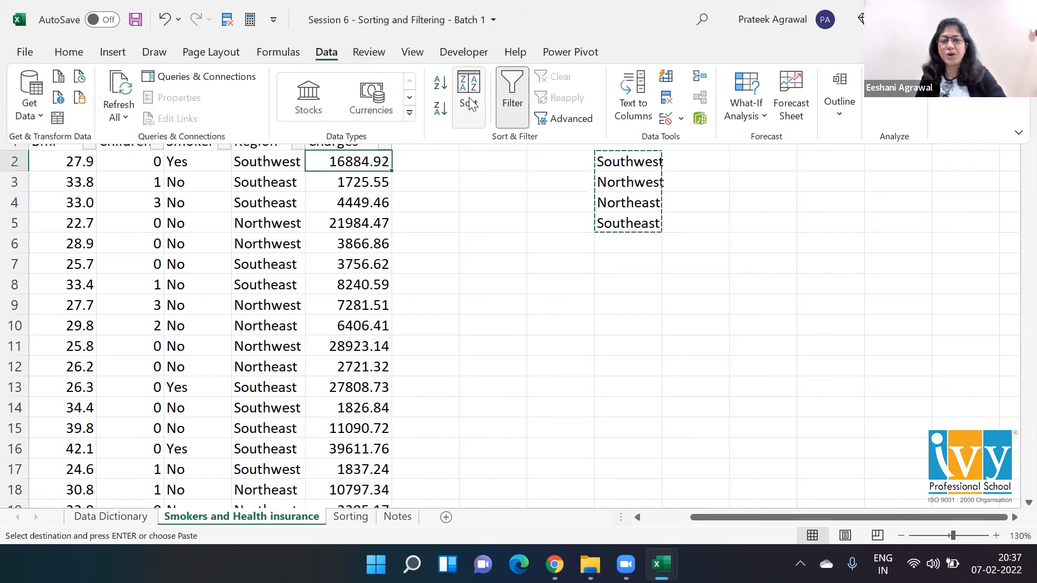
pyautogui.click(469, 102)
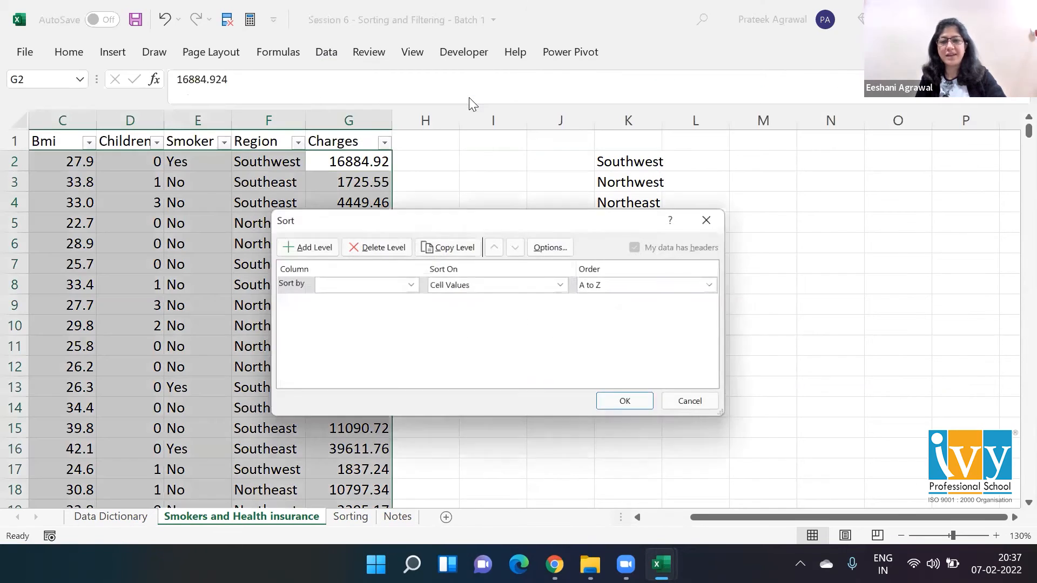
pyautogui.click(386, 286)
pyautogui.click(330, 358)
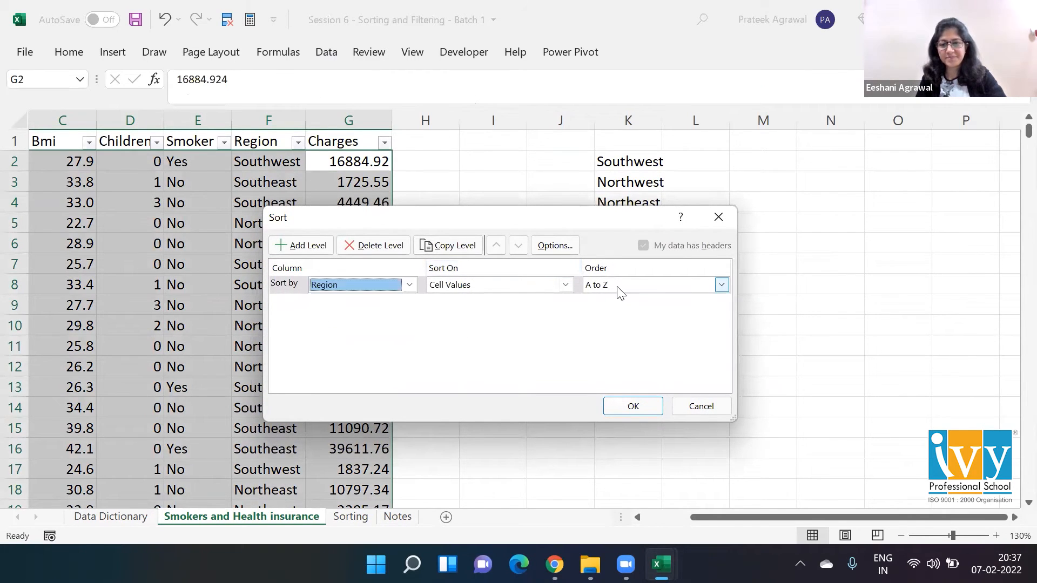
pyautogui.click(619, 291)
pyautogui.click(615, 322)
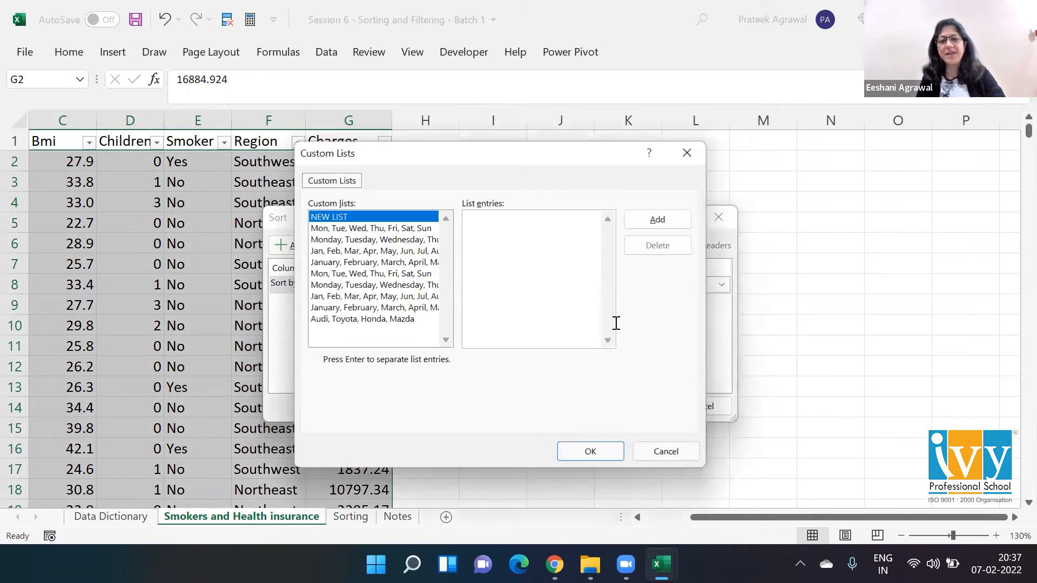
pyautogui.rightClick(545, 242)
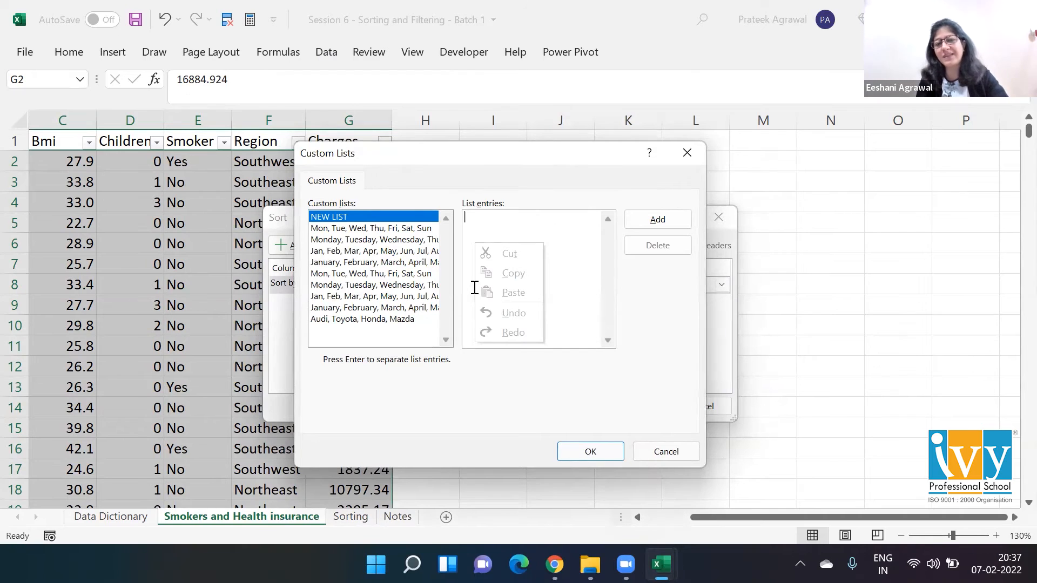
pyautogui.click(595, 281)
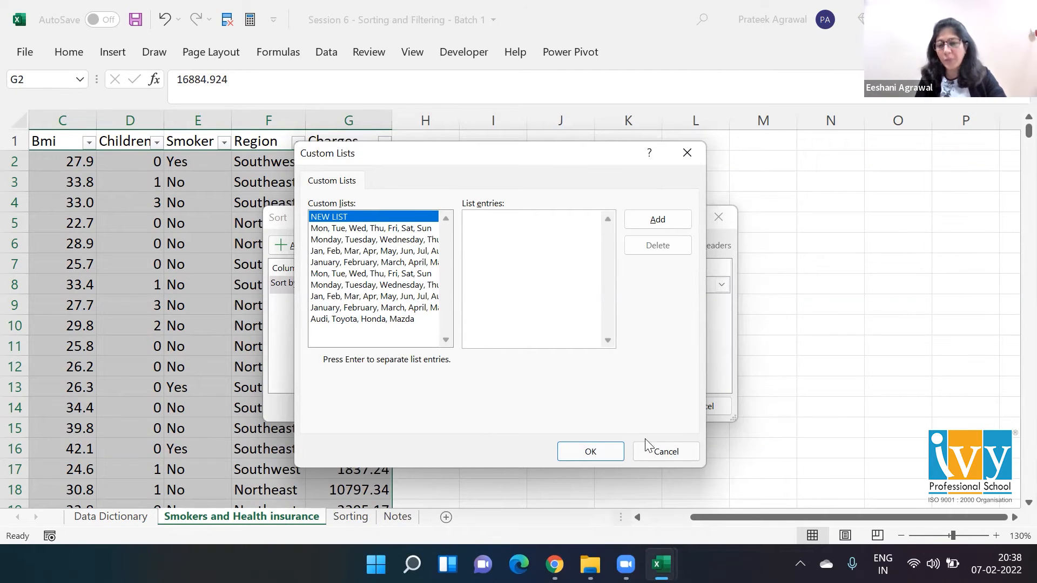
pyautogui.click(664, 452)
pyautogui.click(685, 408)
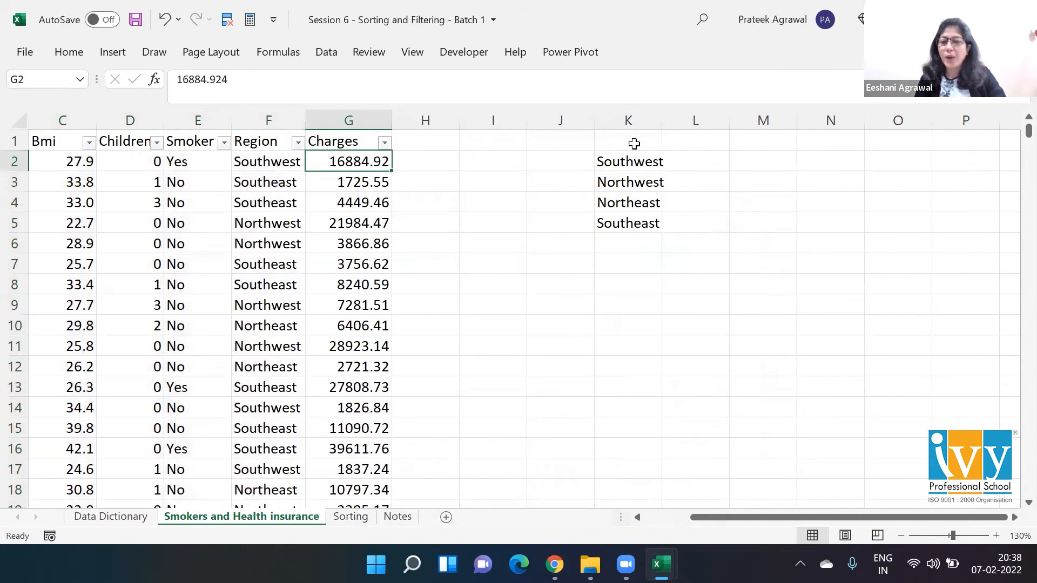
# Examine the region names in K2:K5 cell by cell, including the text inside cell K2.
pyautogui.click(628, 179)
pyautogui.press('Up')
pyautogui.press('Down')
pyautogui.press('Down')
pyautogui.press('Down')
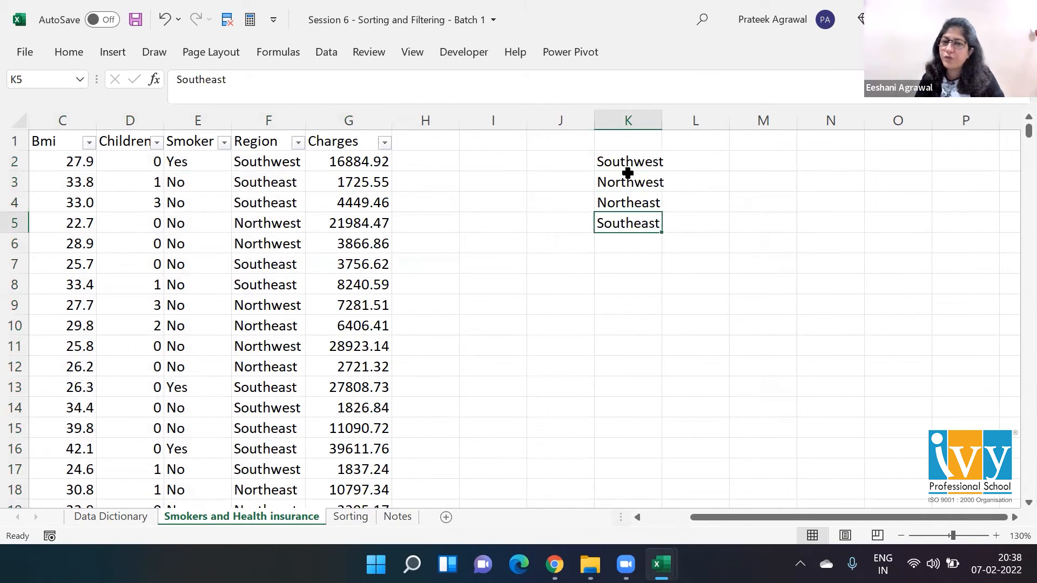
pyautogui.press('Up')
pyautogui.press('Up')
pyautogui.press('Up')
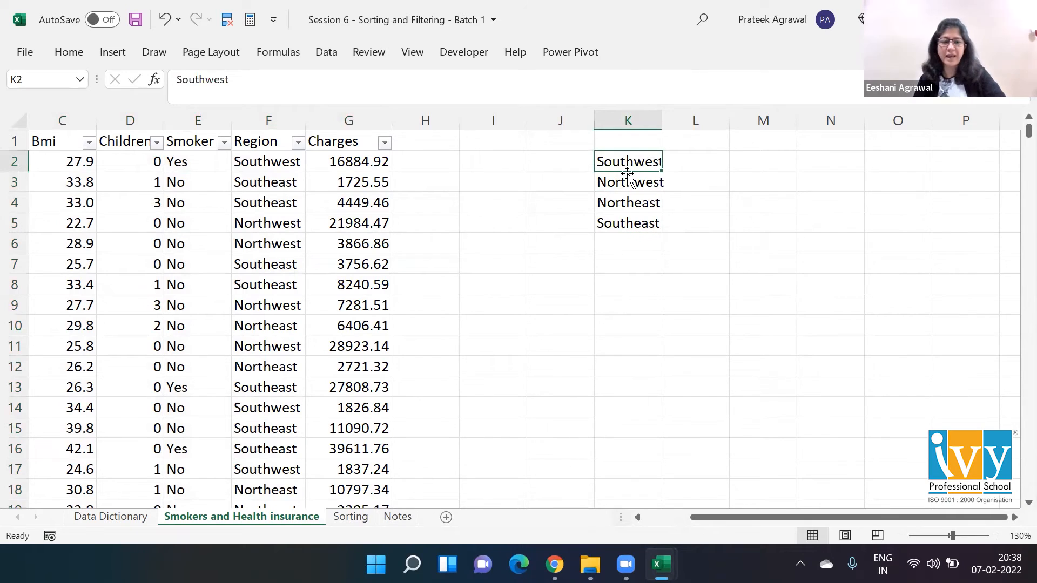
pyautogui.press('F2')
pyautogui.hotkey('shift', 'Left')
pyautogui.hotkey('shift', 'Left')
pyautogui.hotkey('shift', 'Left')
pyautogui.hotkey('shift', 'Left')
pyautogui.hotkey('shift', 'Left')
pyautogui.hotkey('shift', 'Left')
pyautogui.hotkey('shift', 'Left')
pyautogui.hotkey('shift', 'Left')
pyautogui.hotkey('shift', 'Left')
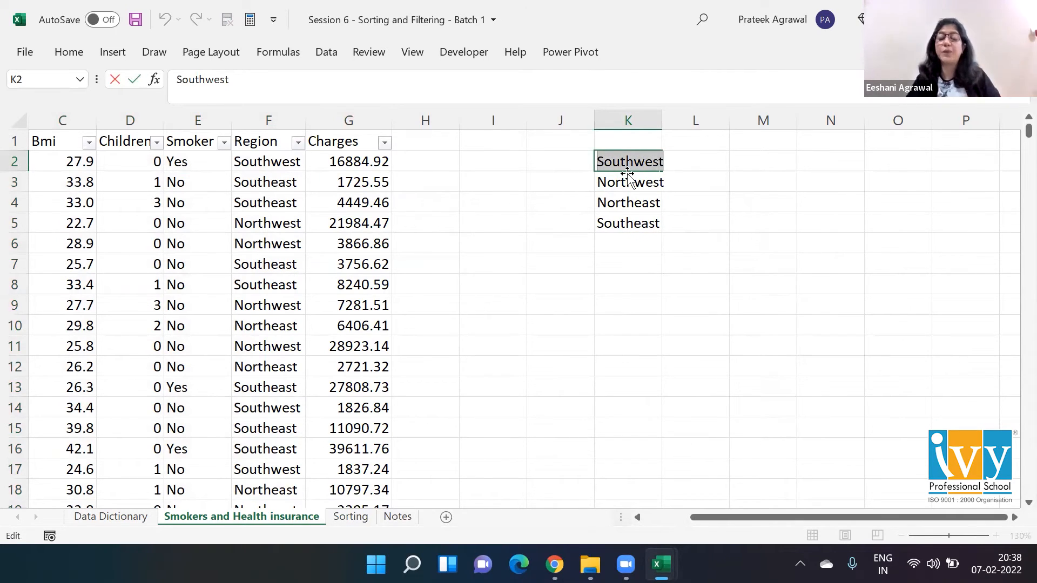
pyautogui.press('Return')
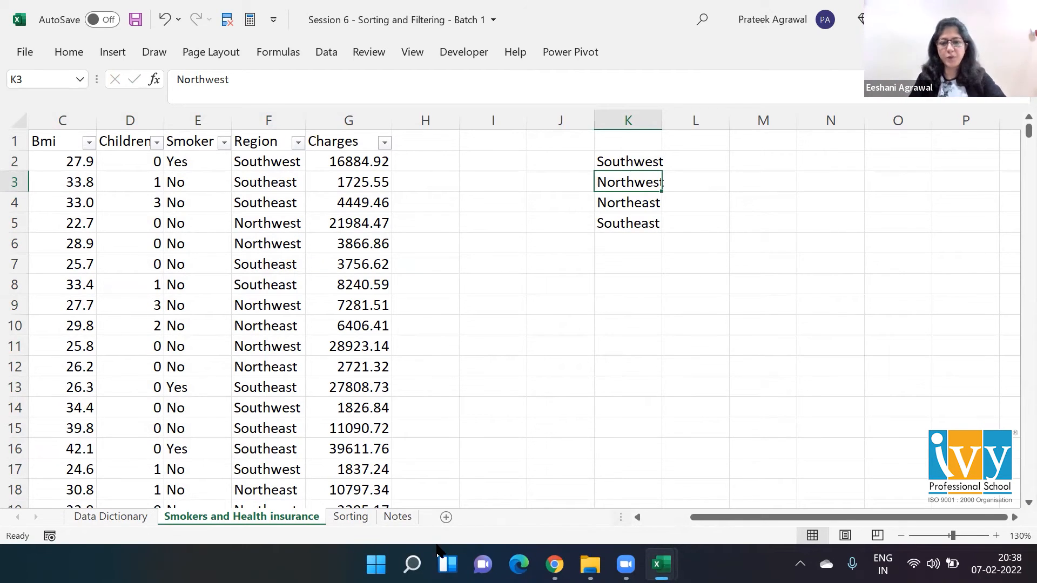
# Open Word with a blank document.
pyautogui.click(412, 564)
pyautogui.write('word')
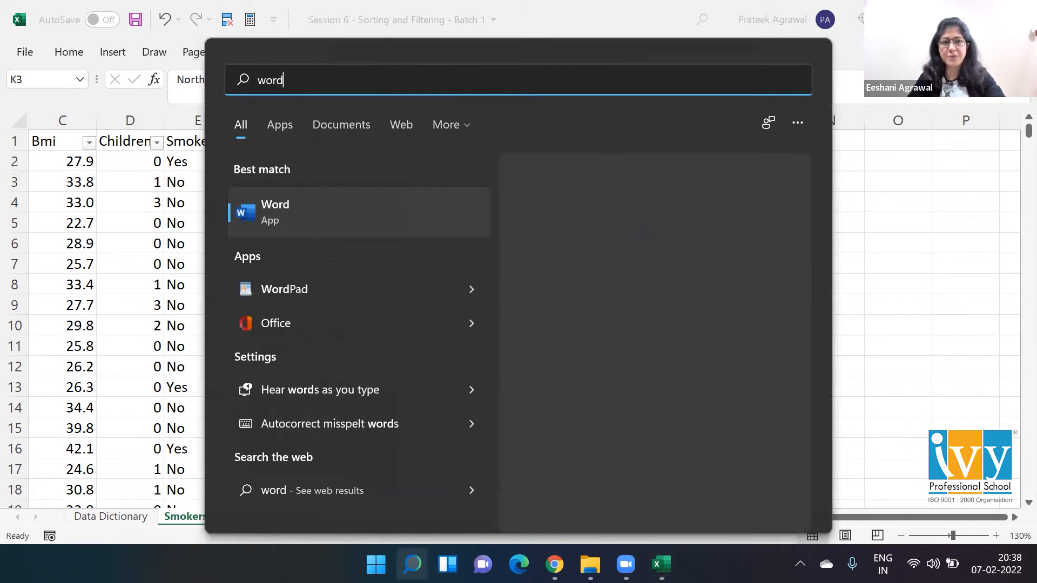
pyautogui.click(308, 204)
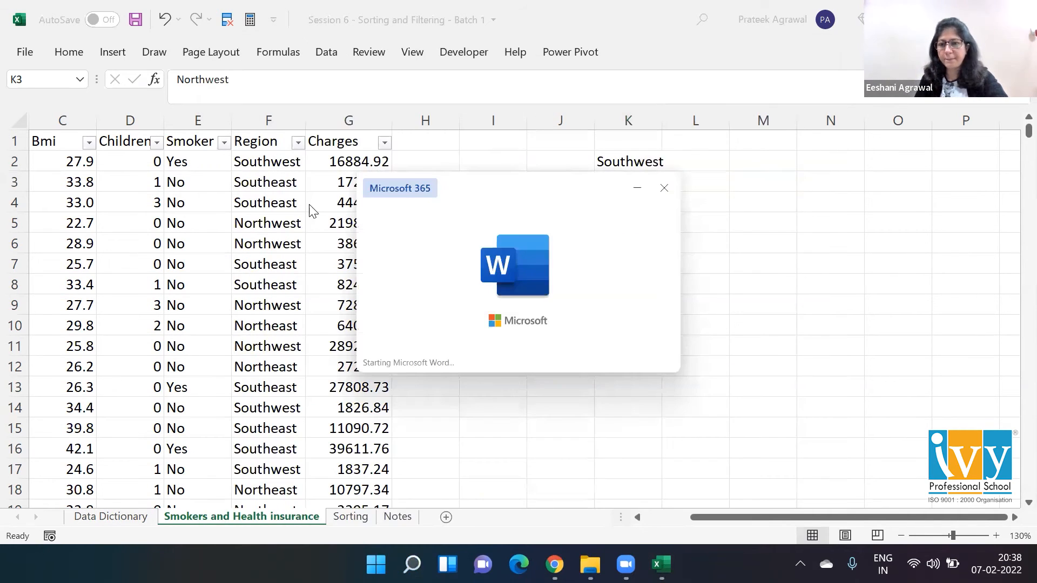
pyautogui.click(222, 158)
pyautogui.click(226, 159)
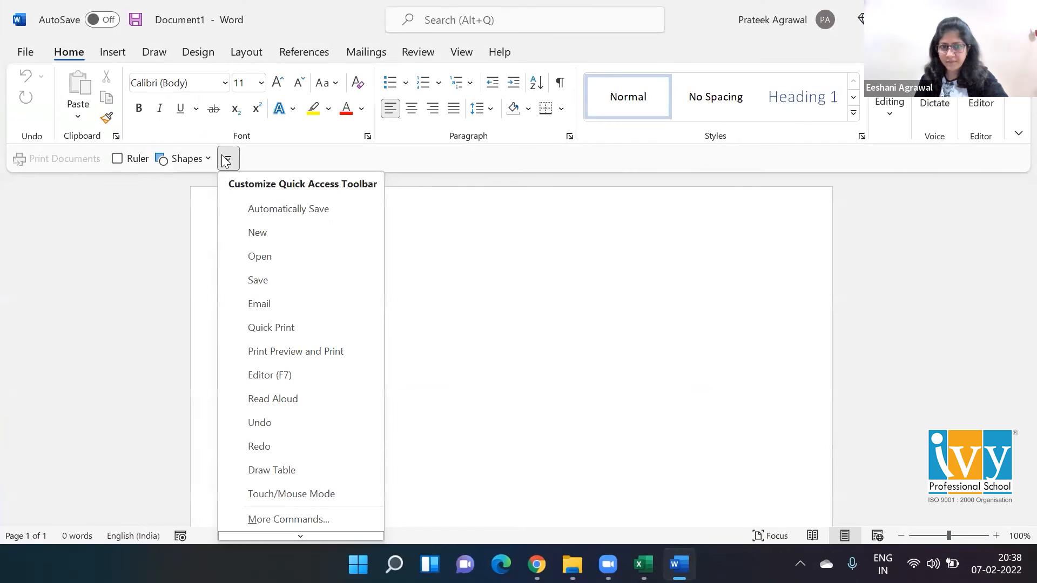
pyautogui.click(524, 298)
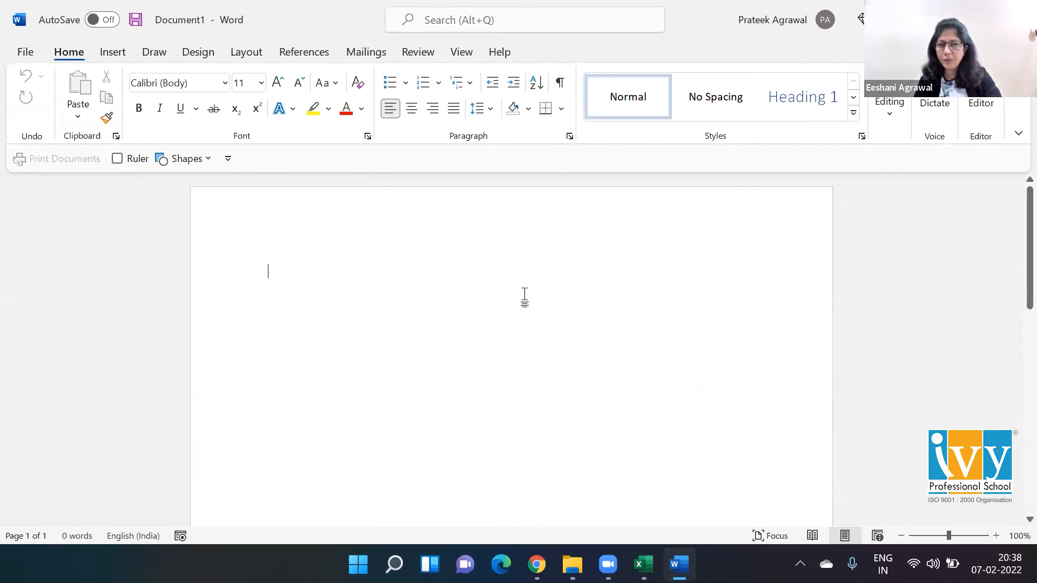
# Copy the region names in K2:K5 of the Excel workbook and paste them into the blank Word document.
pyautogui.hotkey('alt', 'Tab')
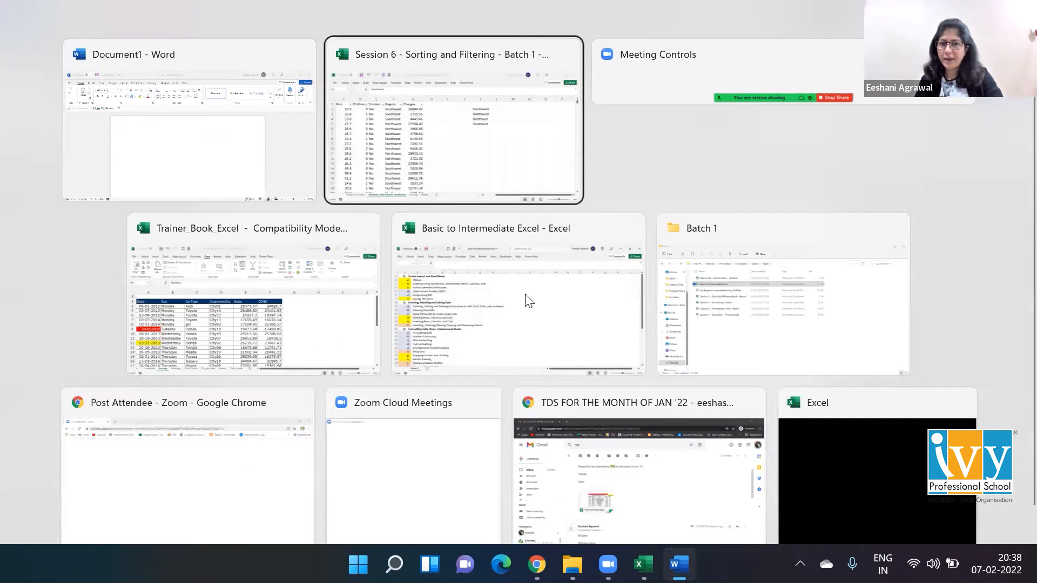
pyautogui.press('Up')
pyautogui.hotkey('ctrl', 'shift', 'Down')
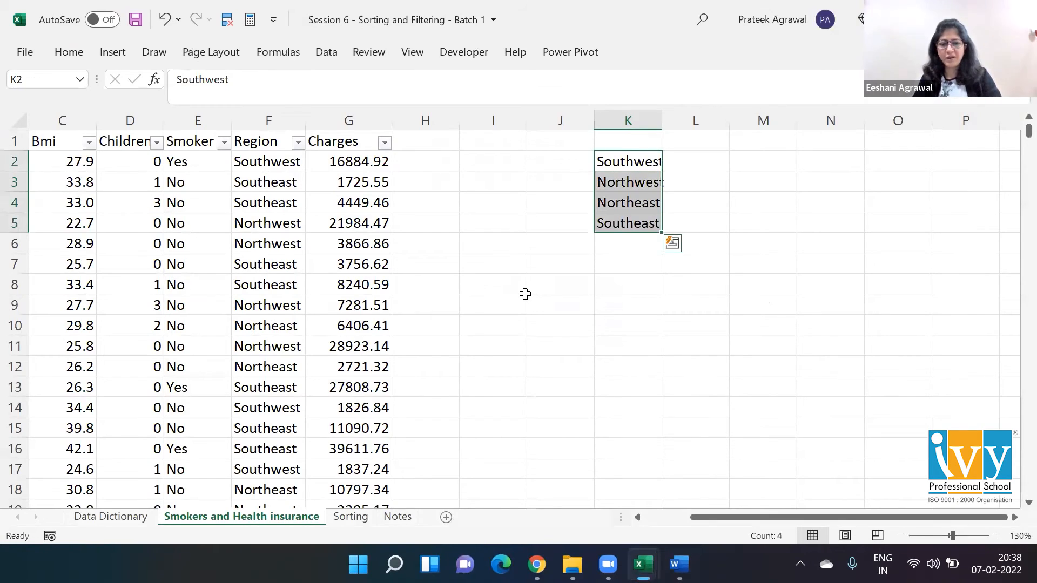
pyautogui.hotkey('ctrl', 'c')
pyautogui.hotkey('alt', 'Tab')
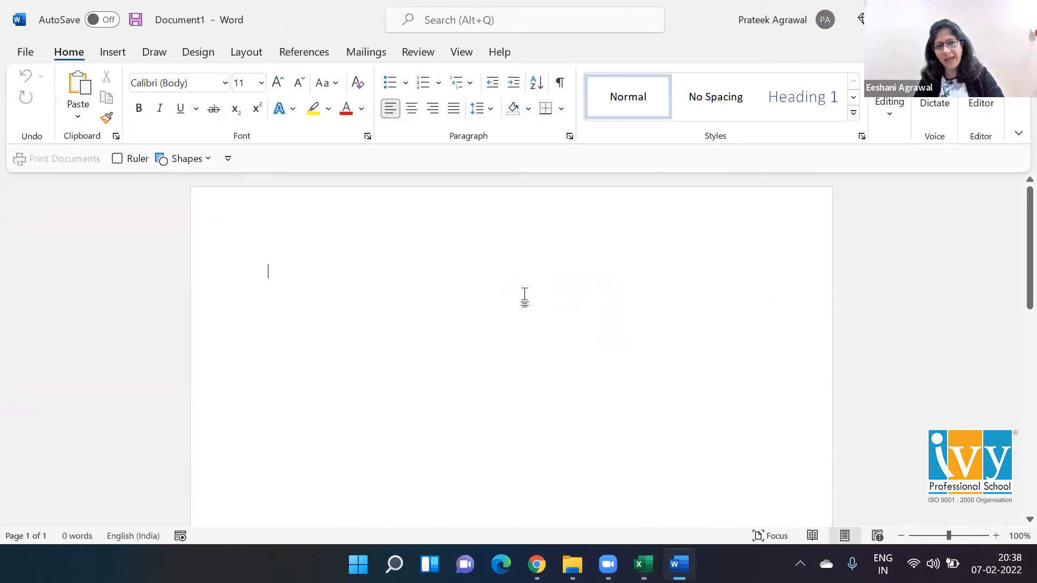
pyautogui.hotkey('ctrl', 'v')
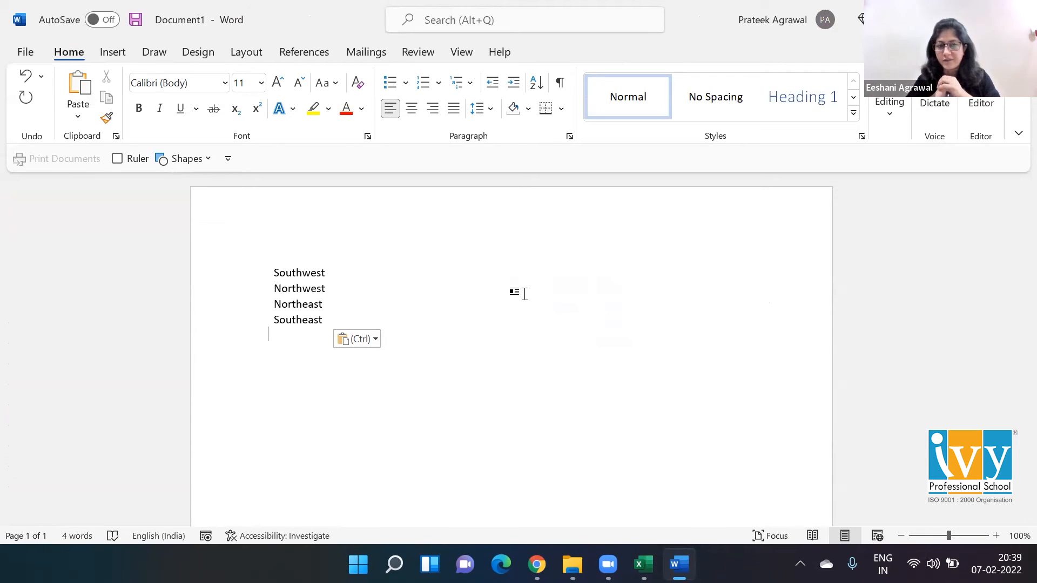
# Copy the whole region list from the Word document and switch back to the Excel workbook.
pyautogui.hotkey('ctrl', 'a')
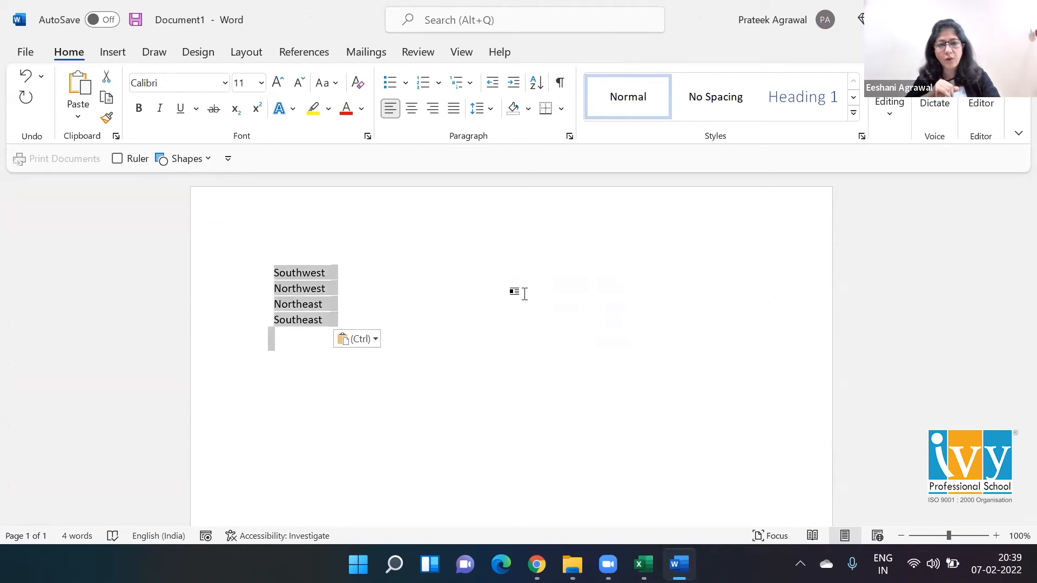
pyautogui.hotkey('ctrl', 'c')
pyautogui.hotkey('alt', 'Tab')
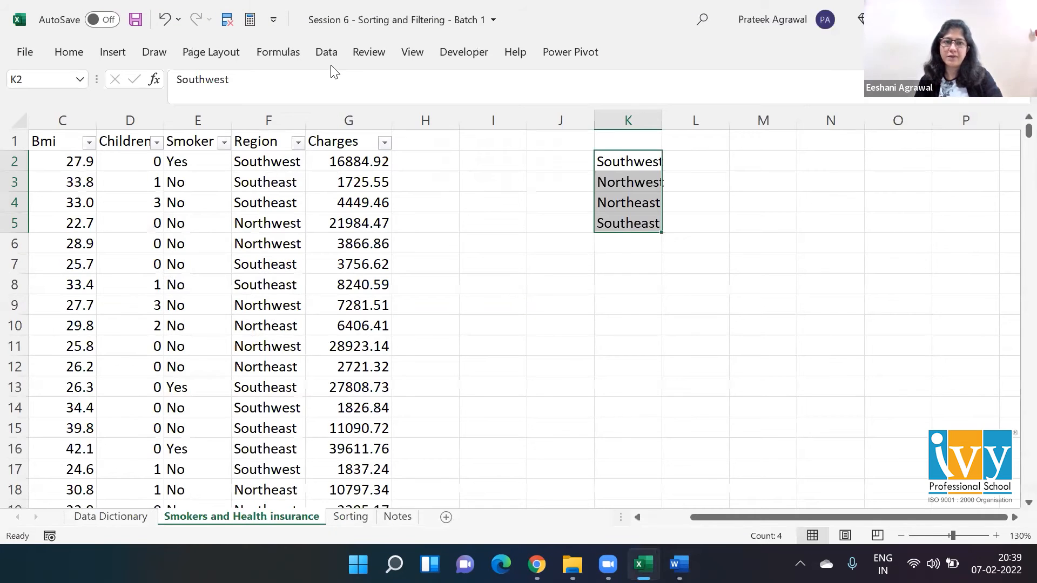
# Set up a sort by Region on cell values, adding Southwest, Northwest, Northeast, Southeast as a new custom list for the order.
pyautogui.click(349, 182)
pyautogui.click(330, 57)
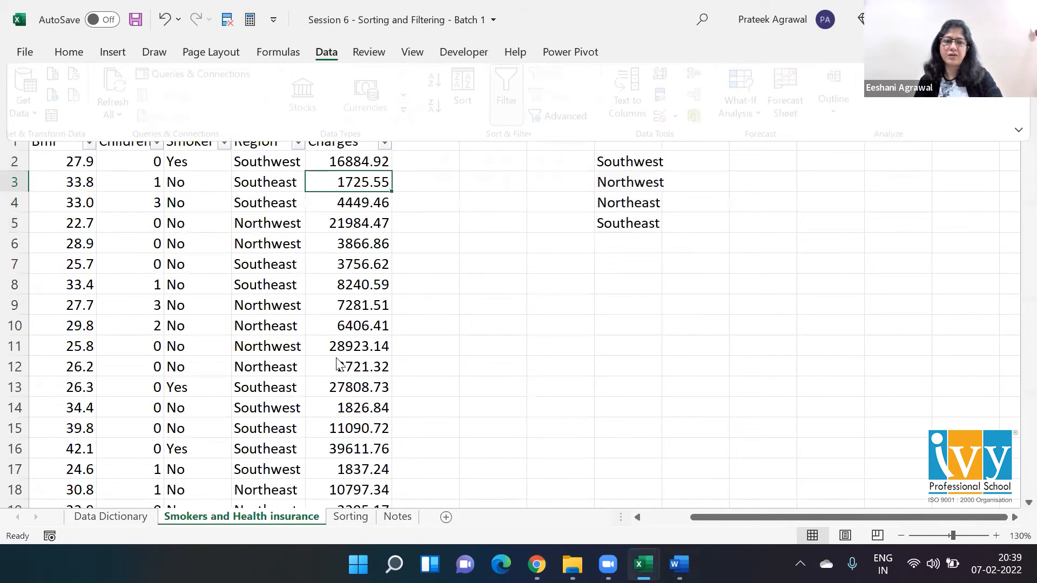
pyautogui.click(463, 89)
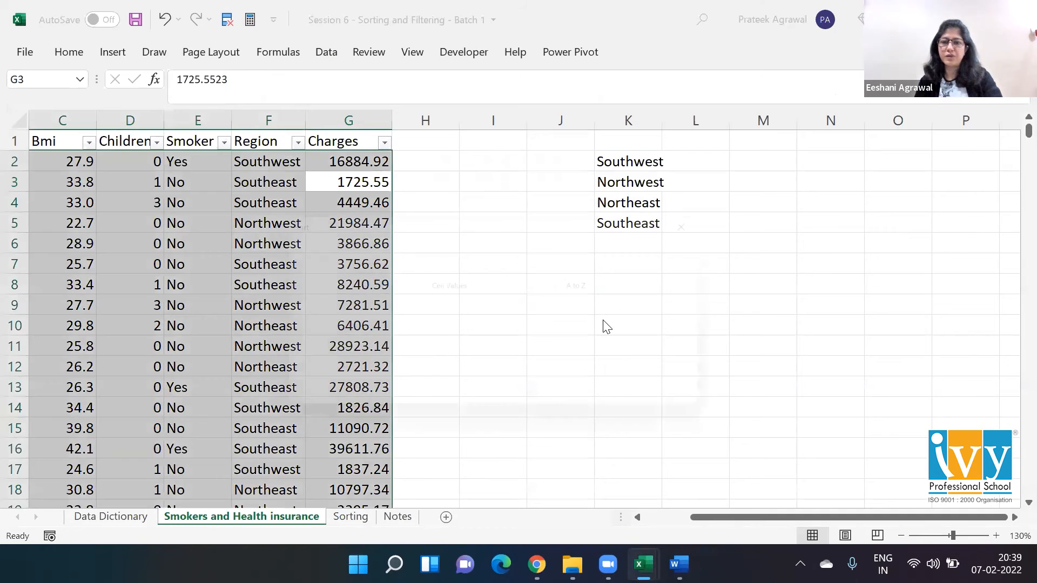
pyautogui.click(603, 321)
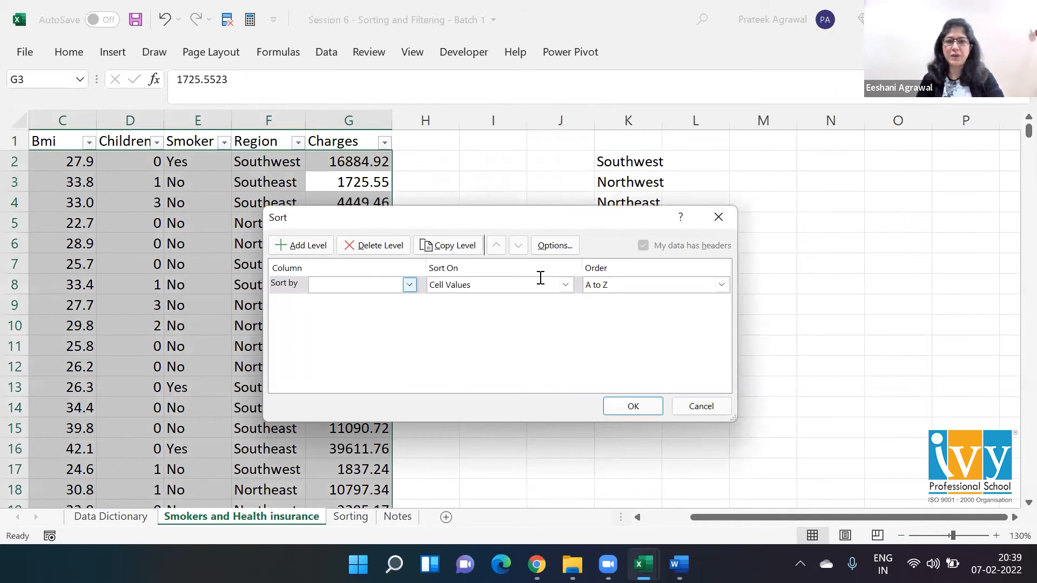
pyautogui.click(540, 278)
pyautogui.hotkey('ctrl', 'v')
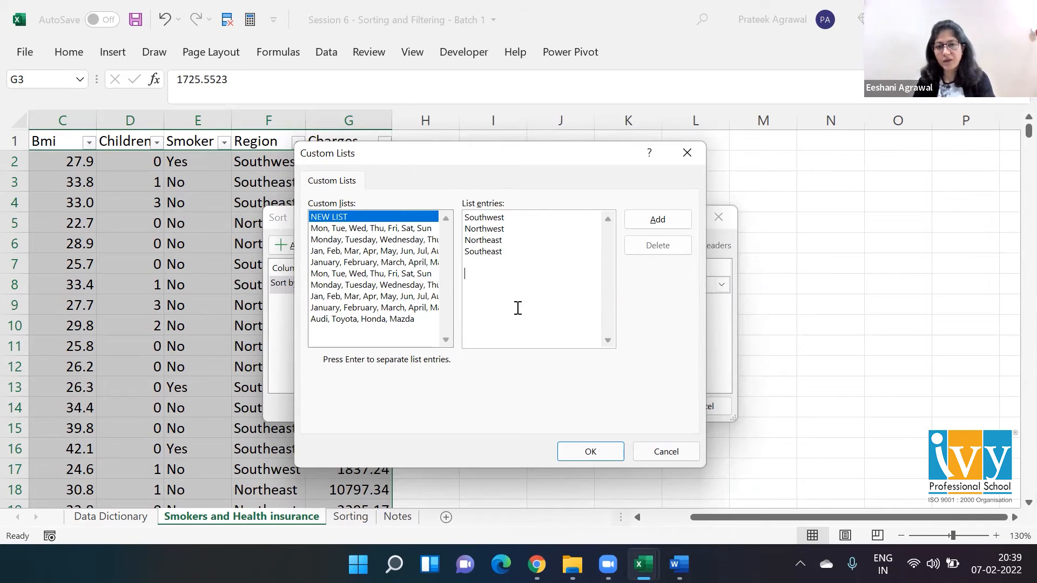
pyautogui.click(656, 219)
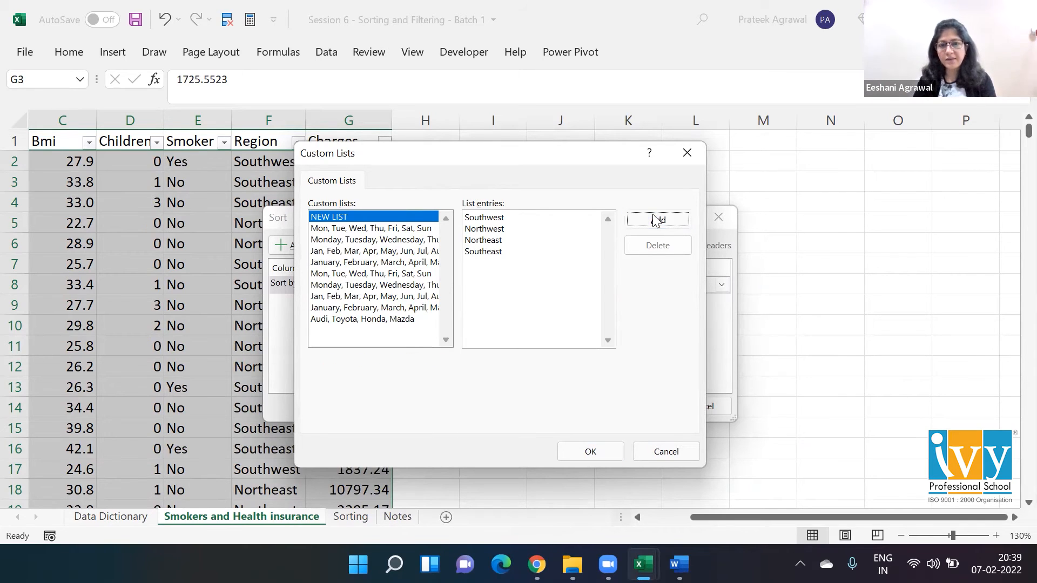
pyautogui.click(600, 450)
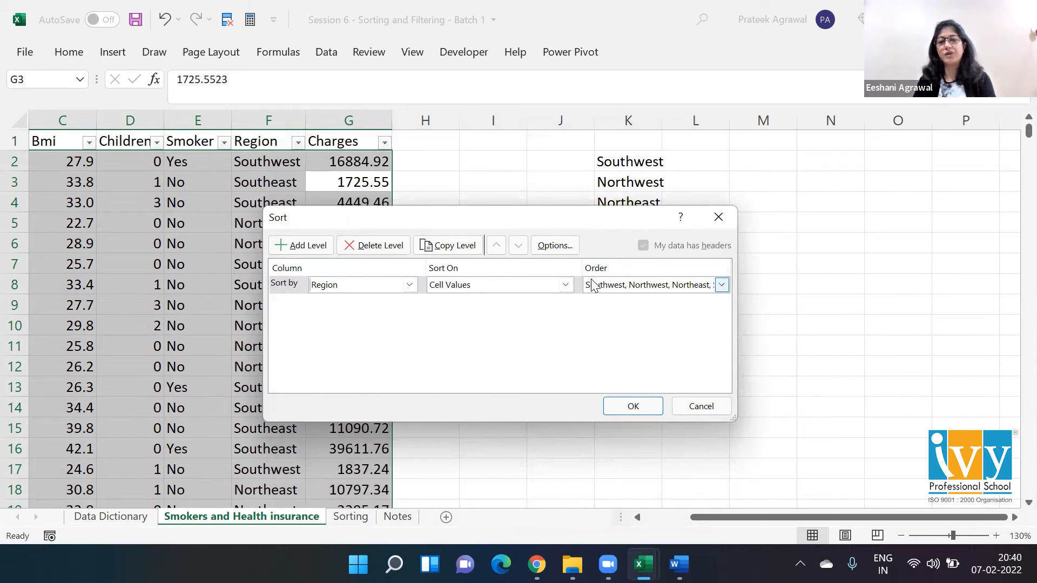
# Apply the Region sort with the Southwest, Northwest, Northeast, Southeast order.
pyautogui.click(691, 286)
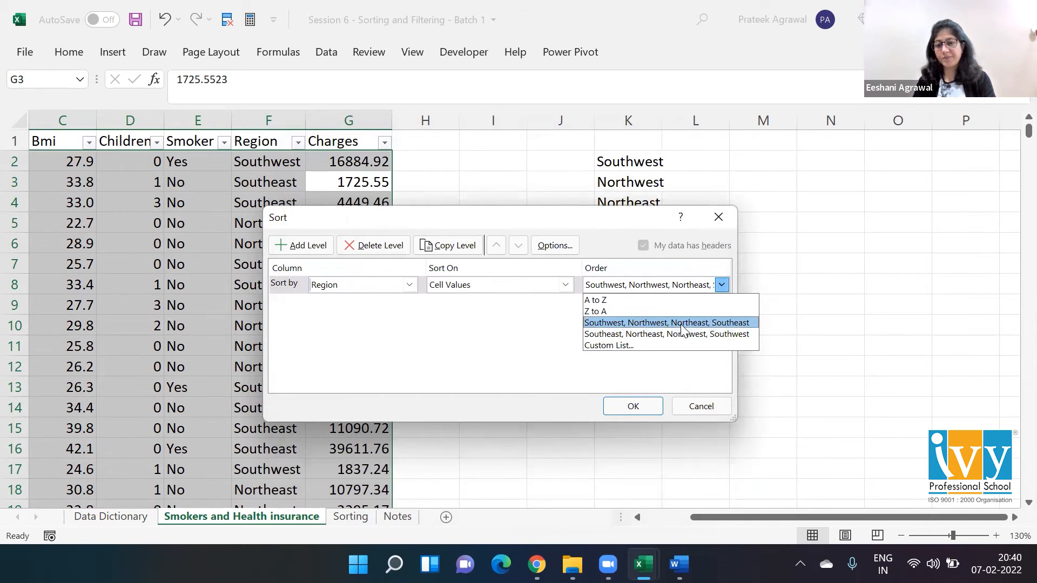
pyautogui.click(635, 407)
pyautogui.click(635, 409)
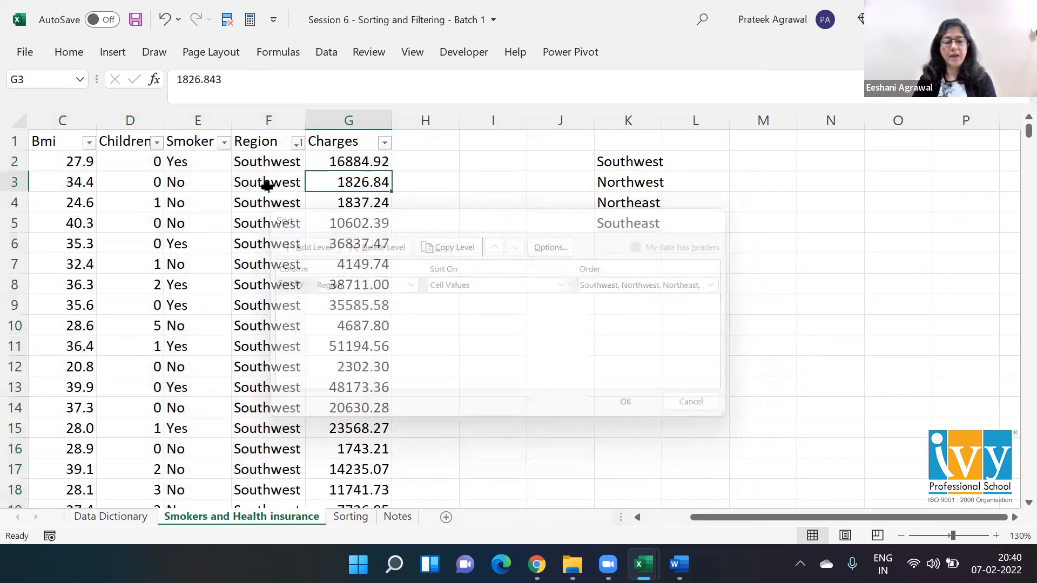
# Examine the order of the Region column from the first records down to the last region group.
pyautogui.click(268, 180)
pyautogui.press('Down')
pyautogui.press('Down')
pyautogui.press('Down')
pyautogui.press('Down')
pyautogui.press('Down')
pyautogui.press('Down')
pyautogui.press('Down')
pyautogui.press('Down')
pyautogui.press('Down')
pyautogui.press('Down')
pyautogui.press('Down')
pyautogui.press('Down')
pyautogui.press('Down')
pyautogui.press('Down')
pyautogui.press('Down')
pyautogui.press('Down')
pyautogui.press('Down')
pyautogui.press('Down')
pyautogui.press('Down')
pyautogui.press('Down')
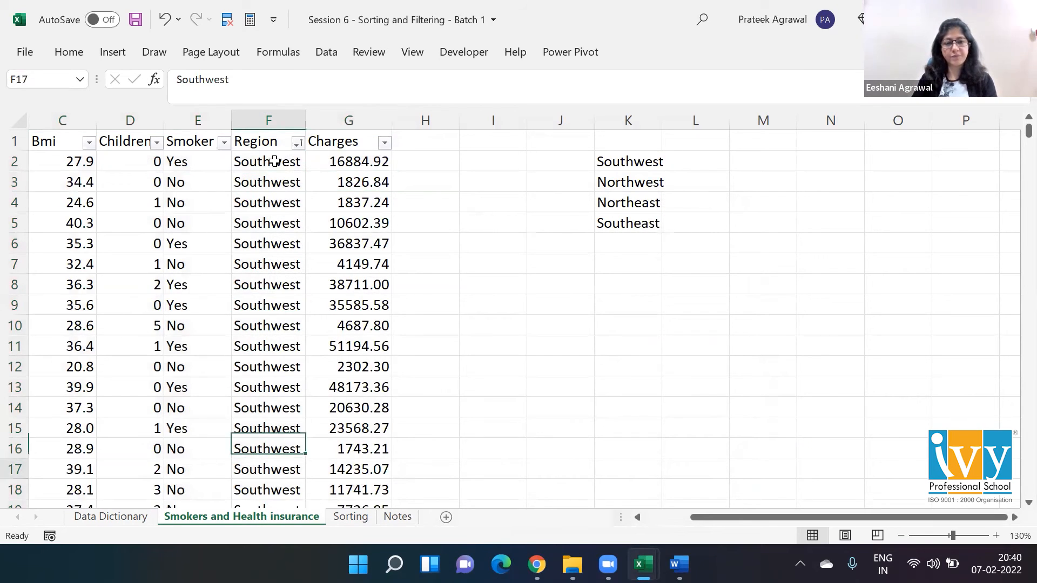
pyautogui.press('Down')
pyautogui.press('Down')
pyautogui.press('Down')
pyautogui.press('Down')
pyautogui.press('Down')
pyautogui.press('Down')
pyautogui.press('Down')
pyautogui.press('Down')
pyautogui.press('Down')
pyautogui.press('Down')
pyautogui.press('Down')
pyautogui.press('Down')
pyautogui.press('Down')
pyautogui.press('Down')
pyautogui.press('Down')
pyautogui.press('Down')
pyautogui.press('Down')
pyautogui.press('Down')
pyautogui.press('Down')
pyautogui.press('Down')
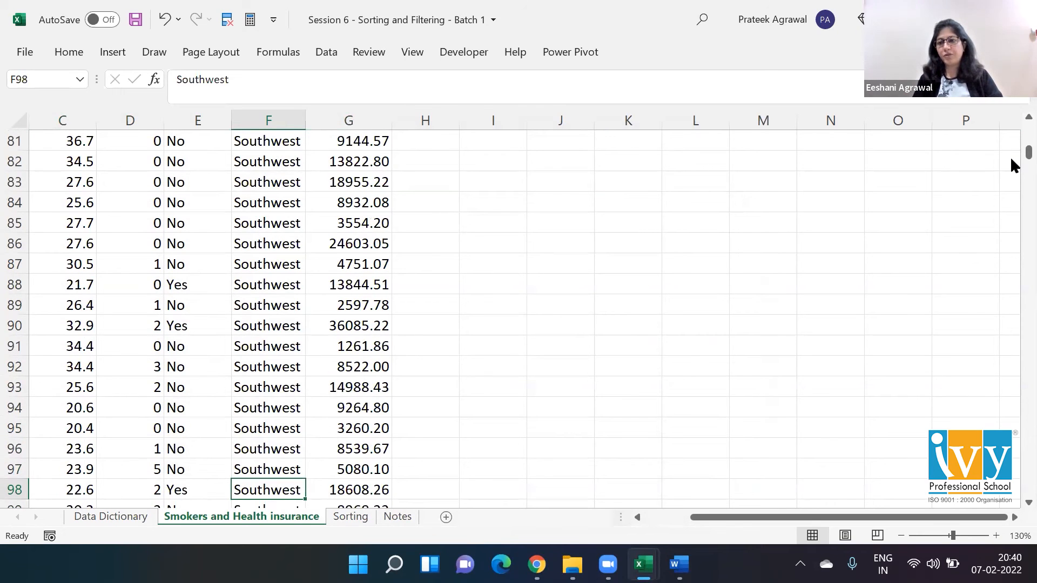
pyautogui.moveTo(1011, 150); pyautogui.dragTo(1014, 460)
pyautogui.click(277, 387)
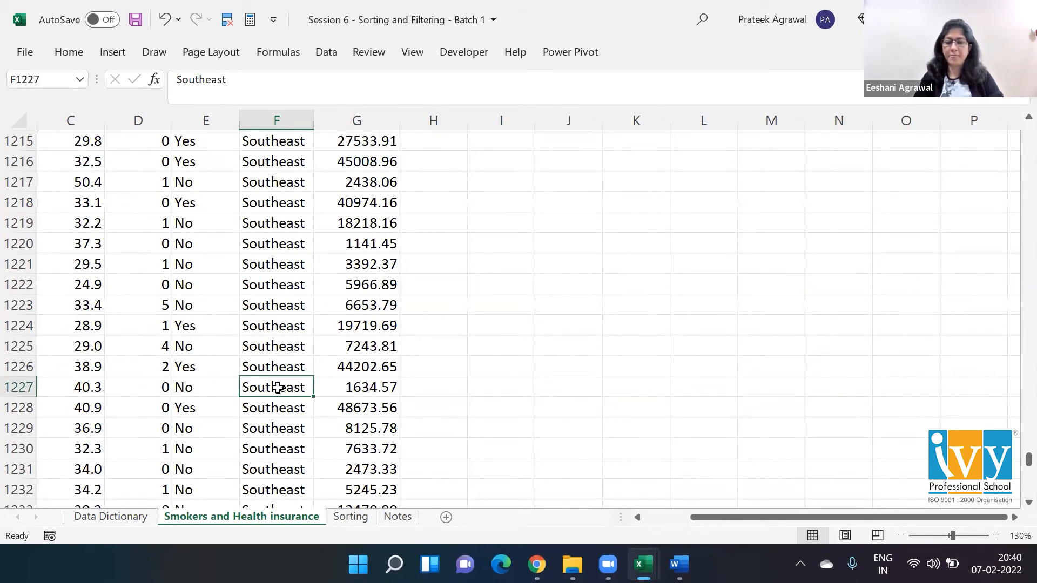
pyautogui.hotkey('ctrl', 'Up')
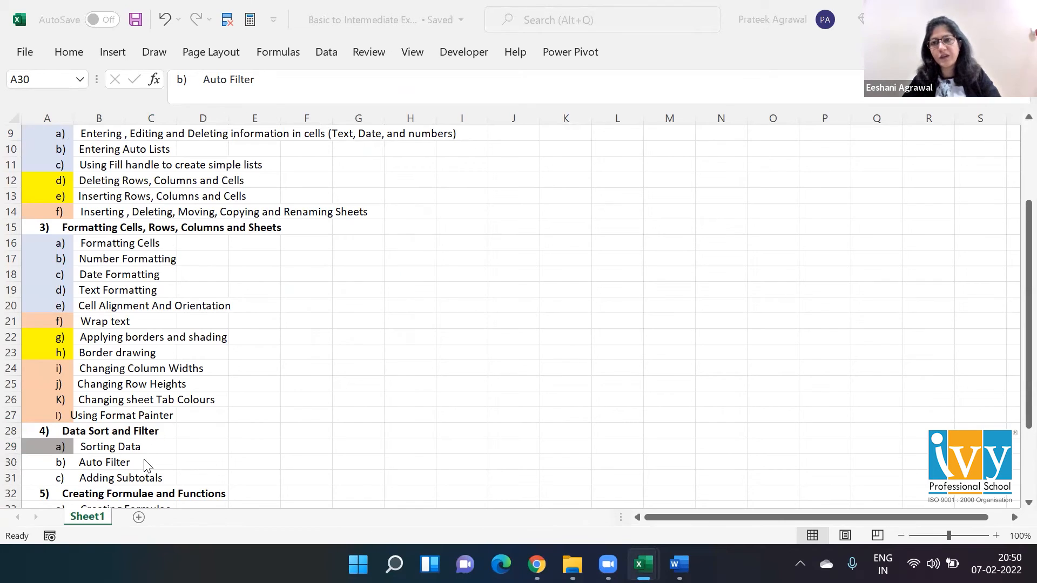
# Switch to the Session 6 workbook and create a copy of the Smokers and Health insurance sheet before the original.
pyautogui.hotkey('alt', 'Tab')
pyautogui.hotkey('alt', 'Tab')
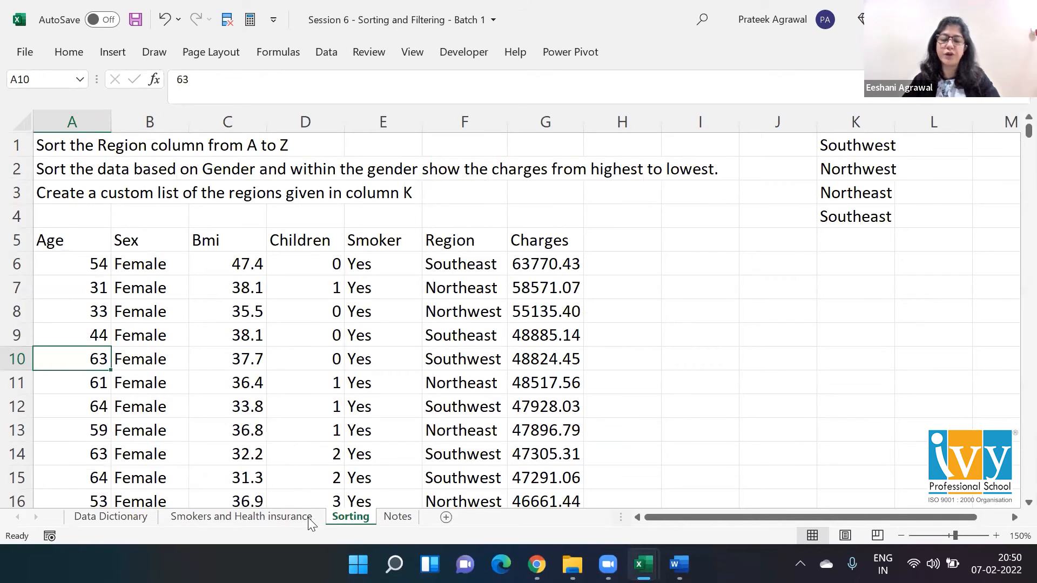
pyautogui.rightClick(311, 521)
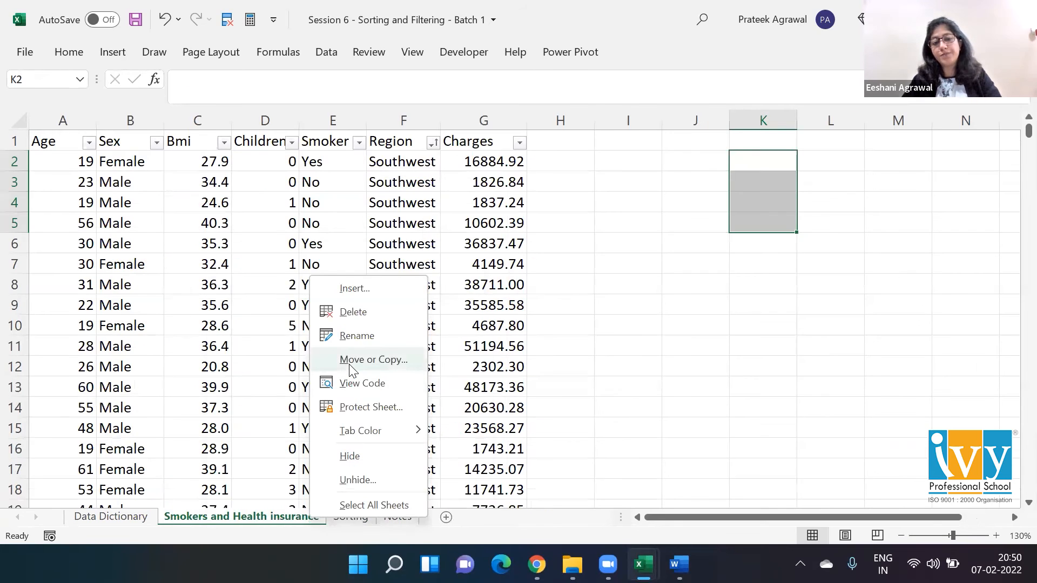
pyautogui.click(353, 361)
pyautogui.click(341, 374)
pyautogui.click(253, 460)
pyautogui.click(362, 491)
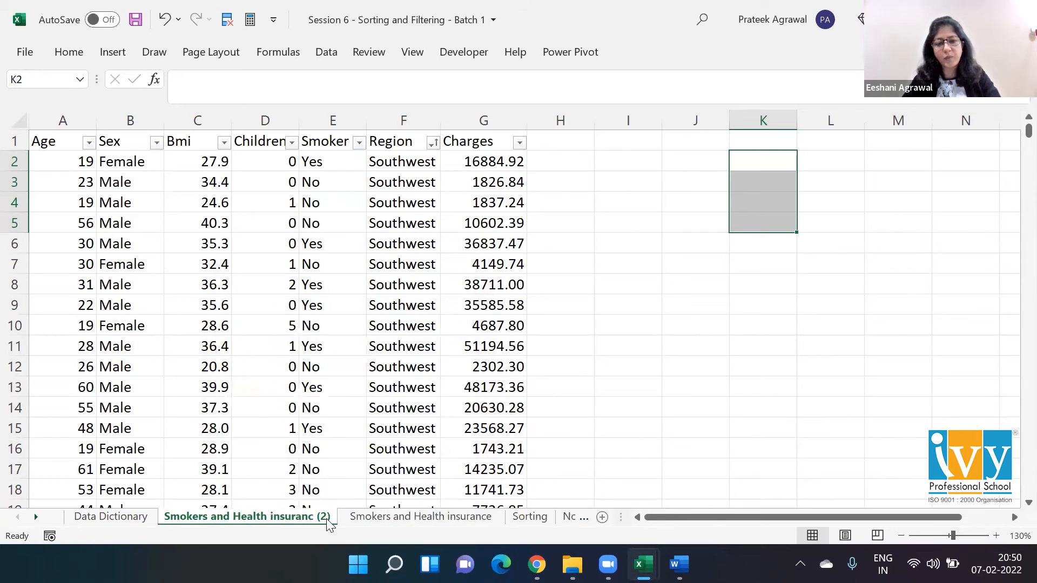
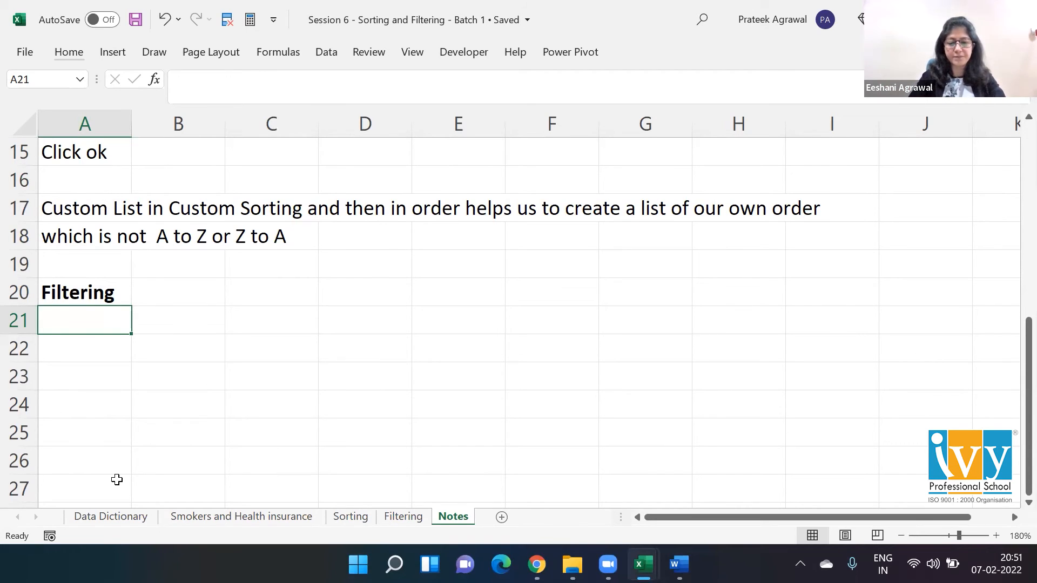
# Enter "It is done to get specific data based on our conditions" in A21 under the Filtering heading of the Notes sheet.
pyautogui.write('It is ')
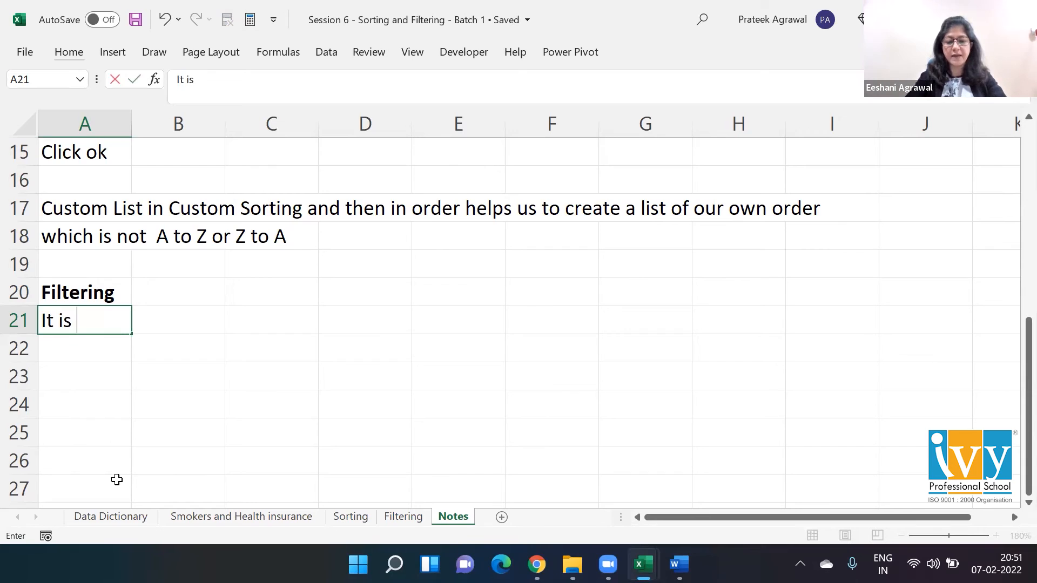
pyautogui.write('done to get spe')
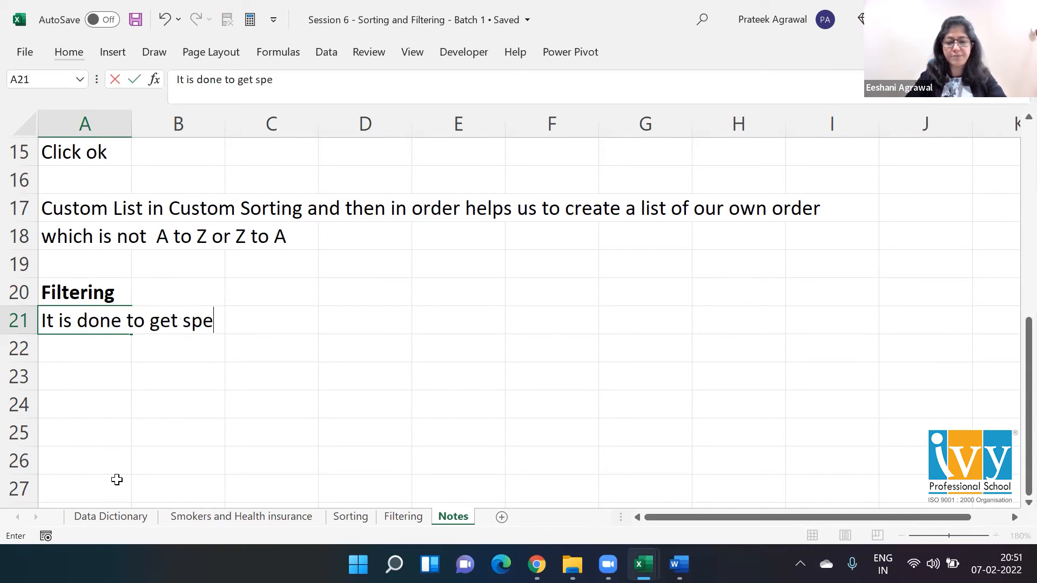
pyautogui.write('cific data ba')
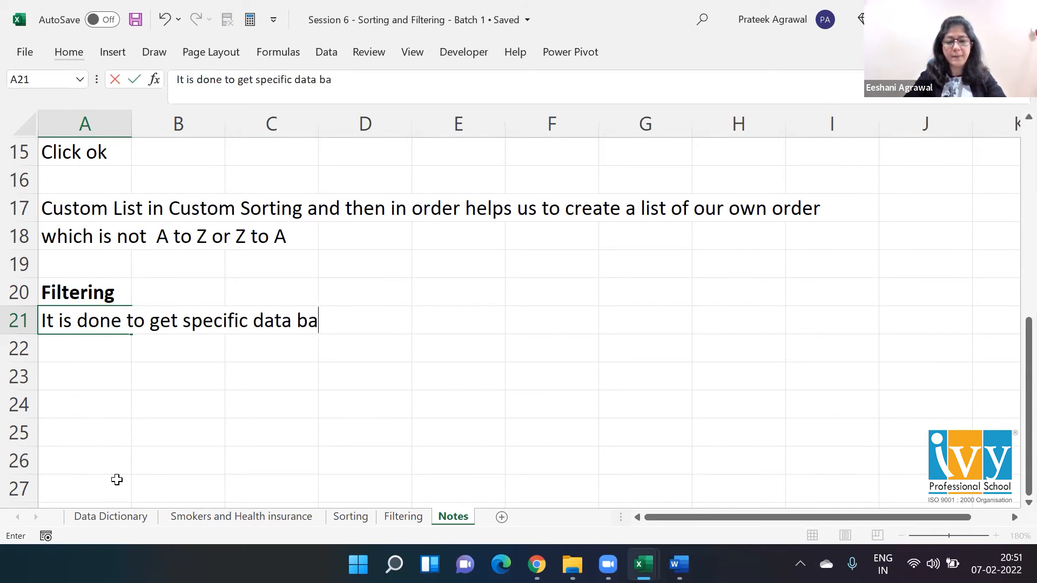
pyautogui.write('sed on our c')
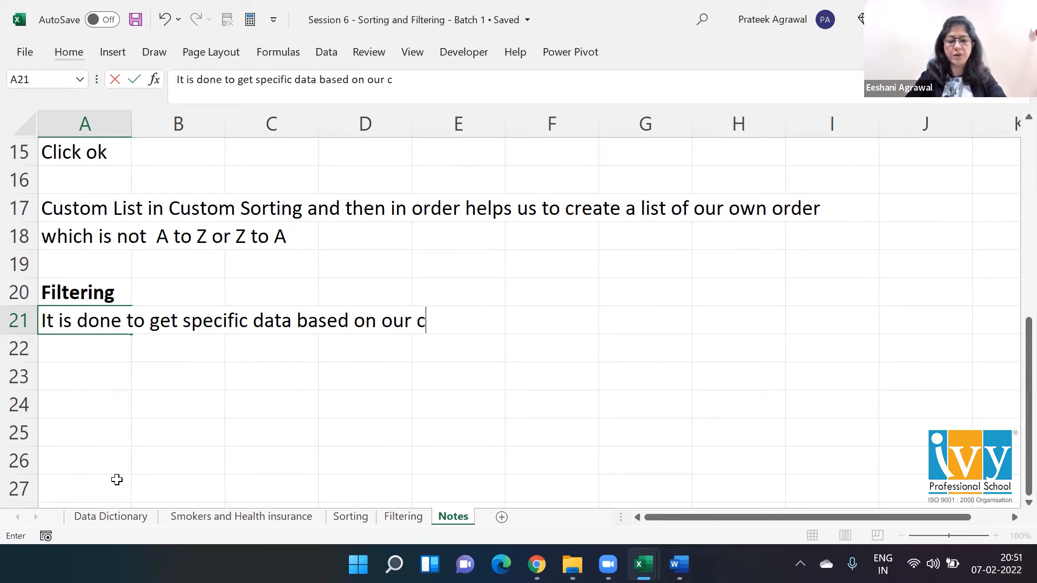
pyautogui.write('onditions')
pyautogui.press('Return')
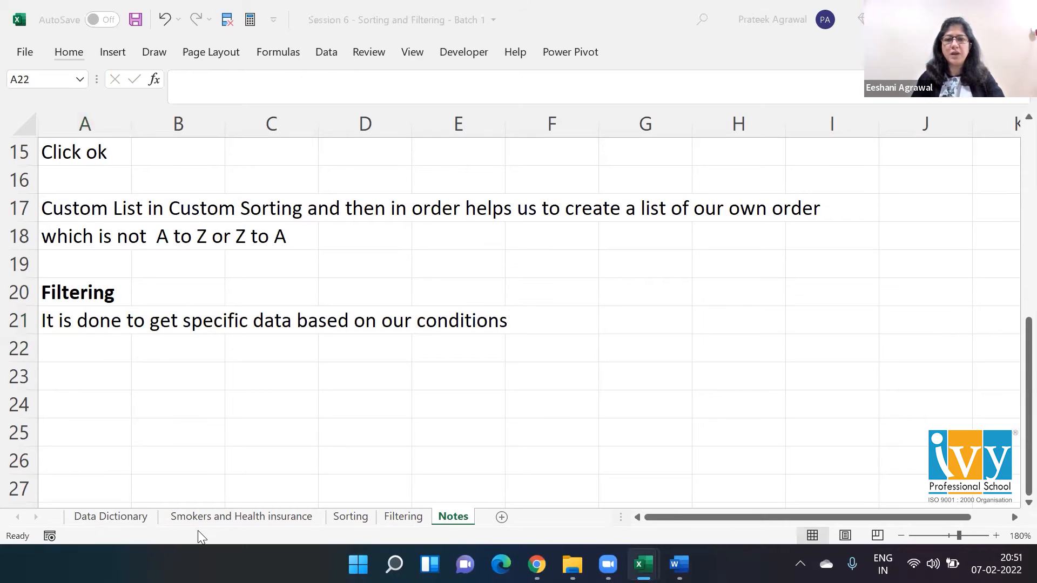
# Switch to the Trainer_Book_Excel workbook and go to the first records of the Filtering sheet's table.
pyautogui.hotkey('alt', 'Tab')
pyautogui.hotkey('alt', 'shift', 'Tab')
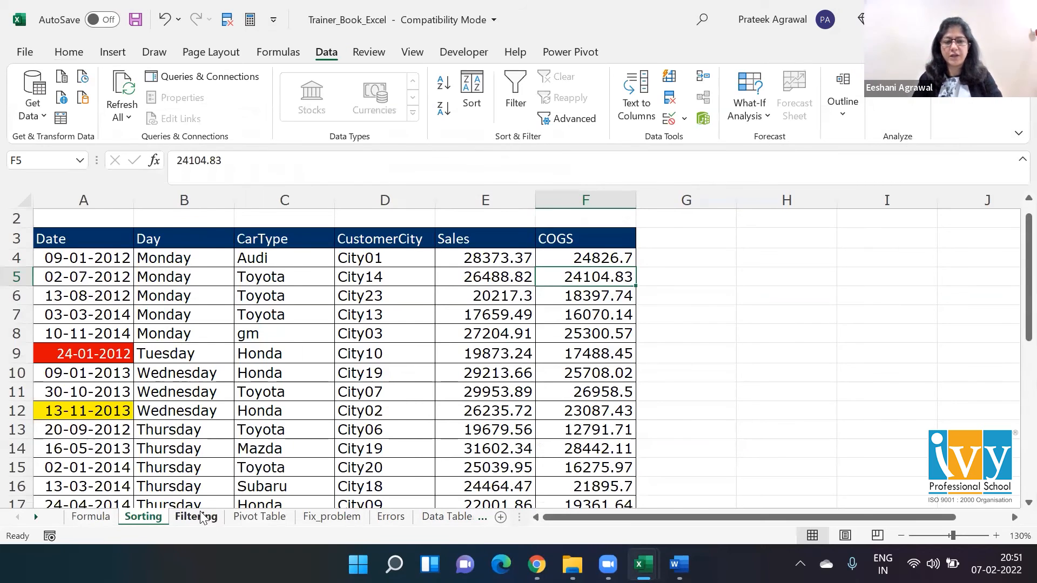
pyautogui.click(196, 517)
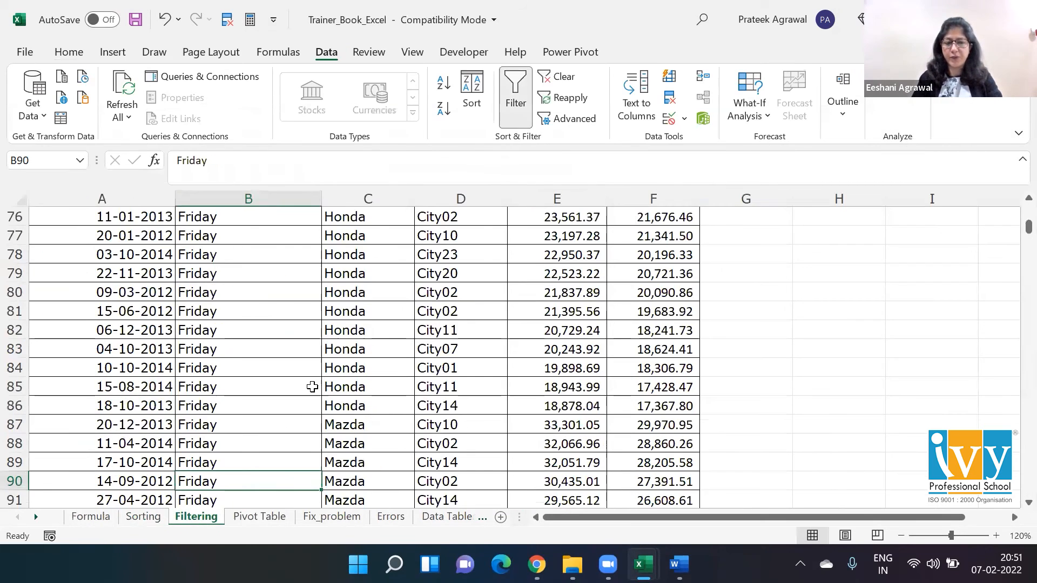
pyautogui.hotkey('ctrl', 'Up')
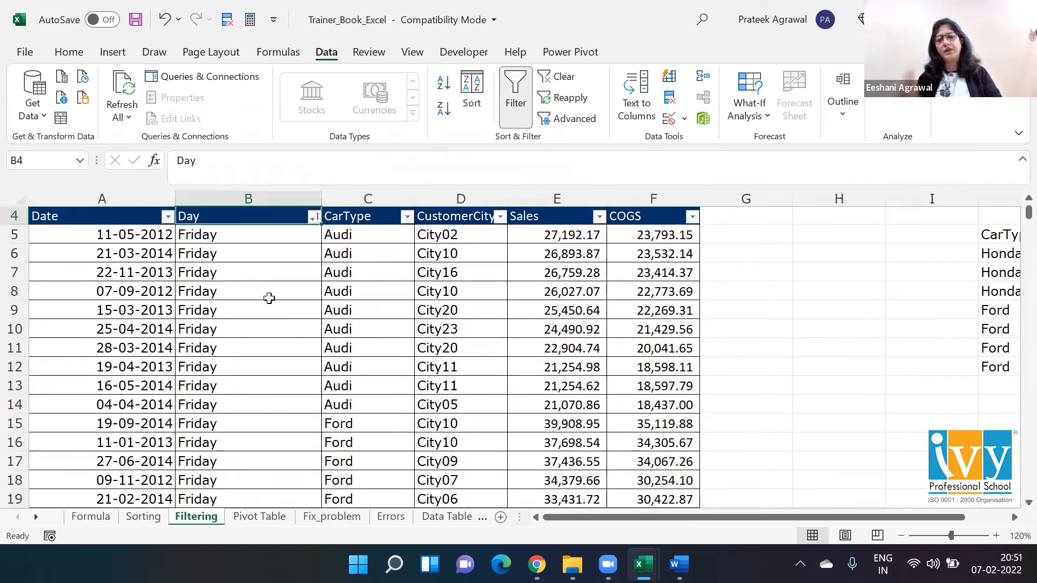
pyautogui.hotkey('ctrl', 'Up')
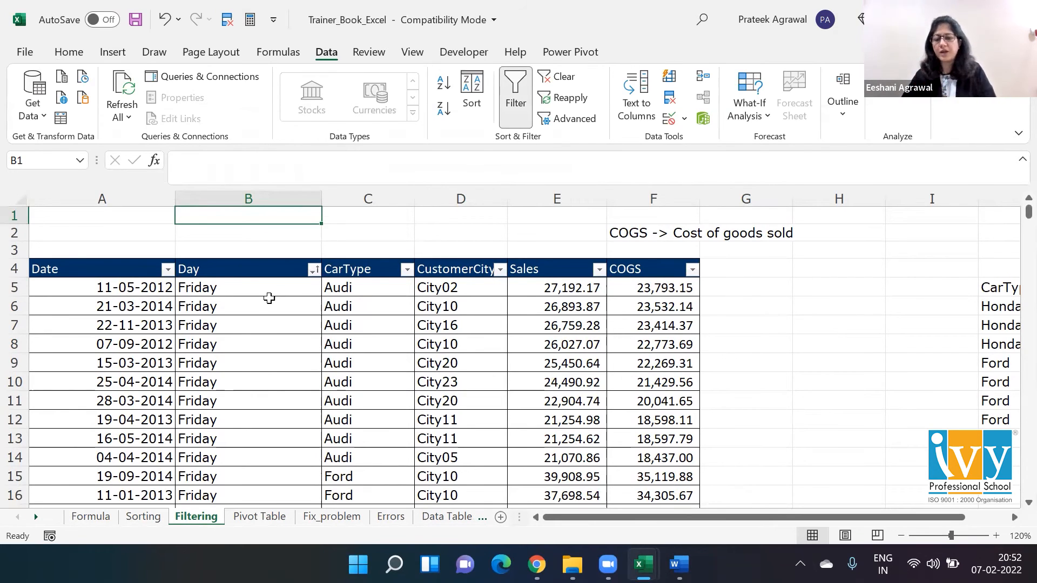
pyautogui.click(269, 298)
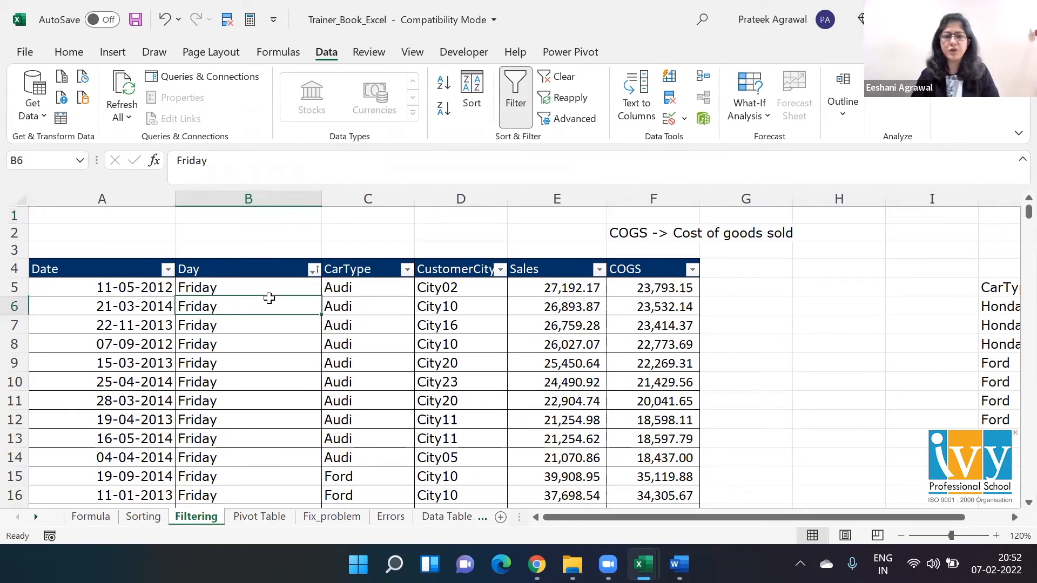
# Remove the existing filter from the Filtering sheet's table and turn filtering on again for its header row.
pyautogui.press('alt')
pyautogui.press('a')
pyautogui.press('t')
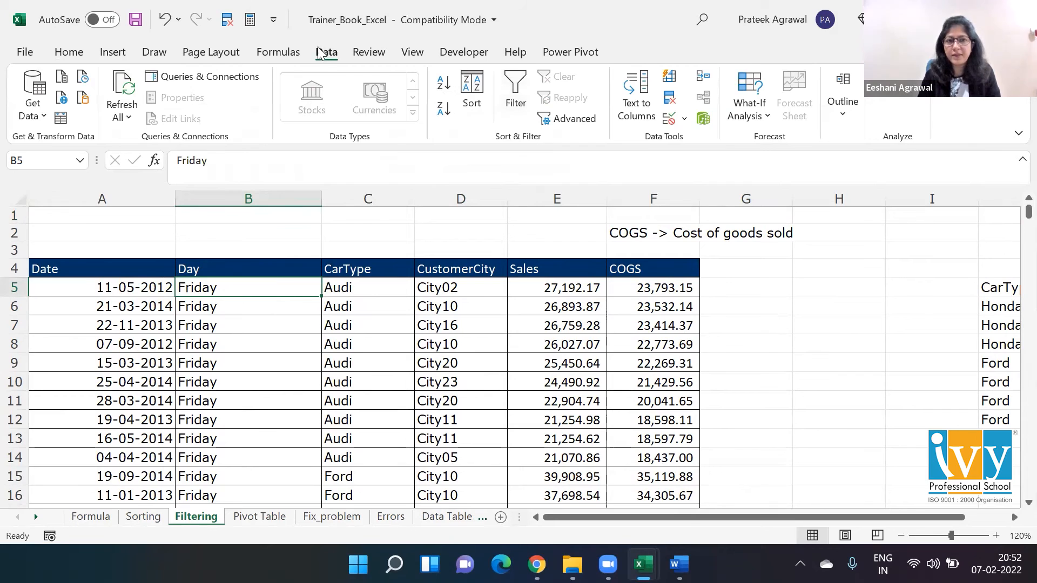
pyautogui.click(515, 97)
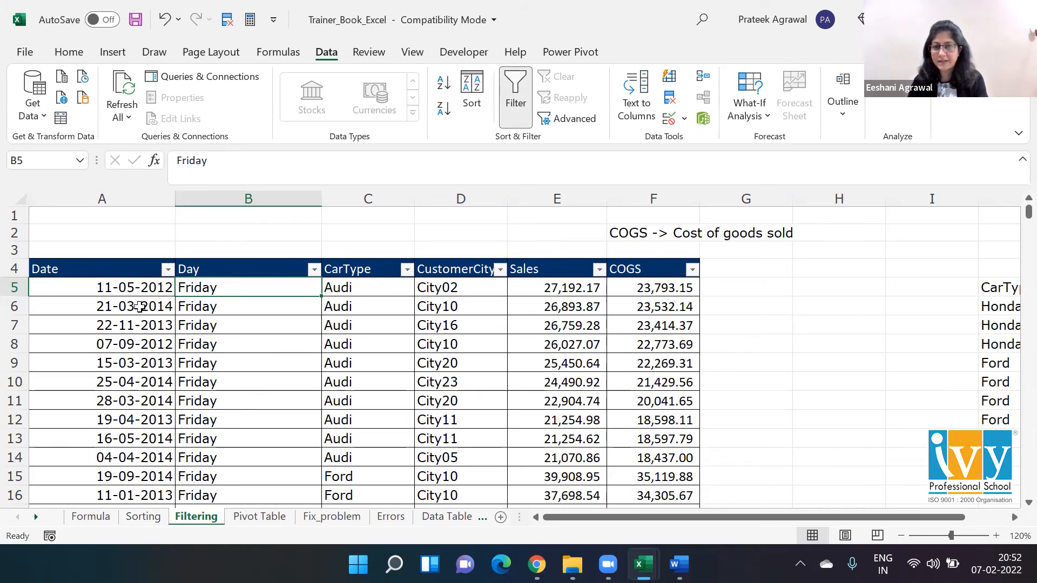
# Examine the Date column's filter options, including sorting by color and the date filters.
pyautogui.click(166, 269)
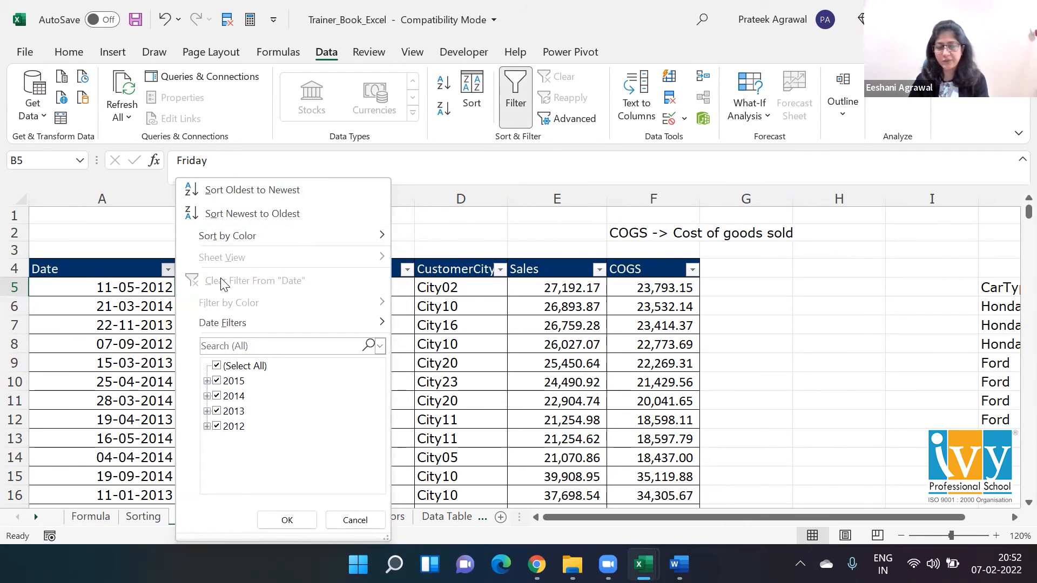
pyautogui.moveTo(278, 236)
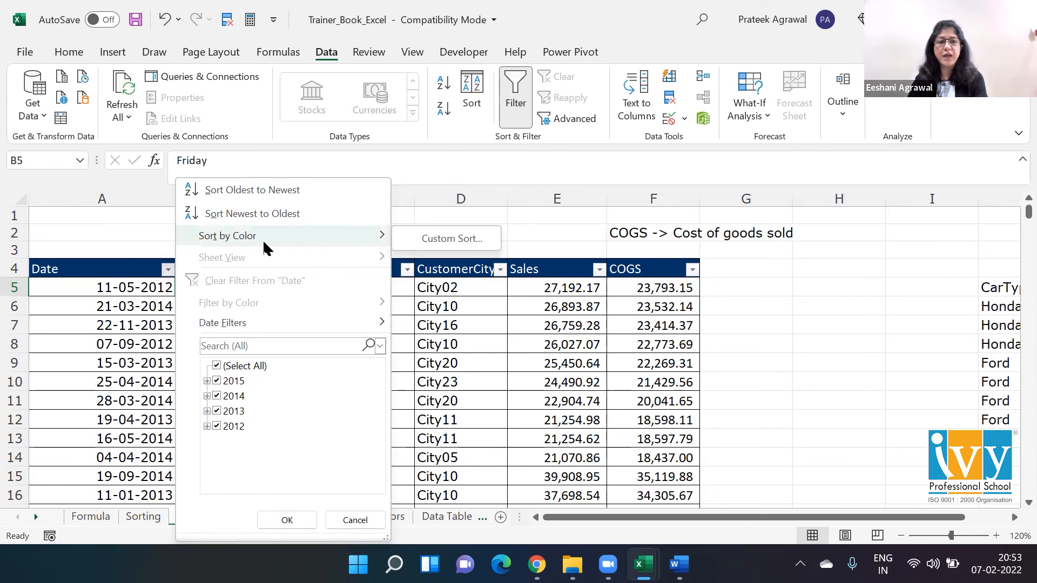
pyautogui.moveTo(219, 330)
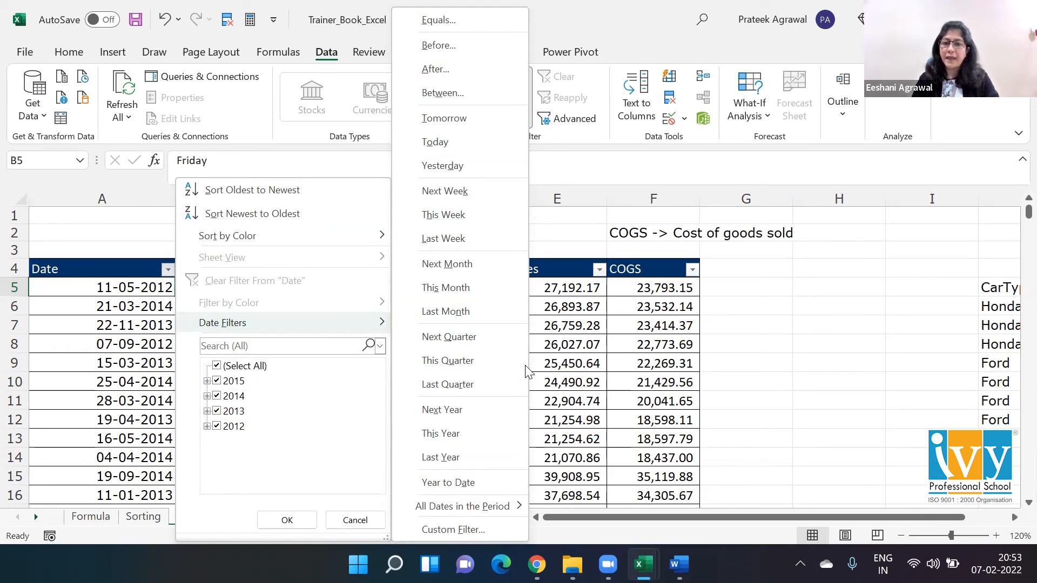
pyautogui.click(583, 290)
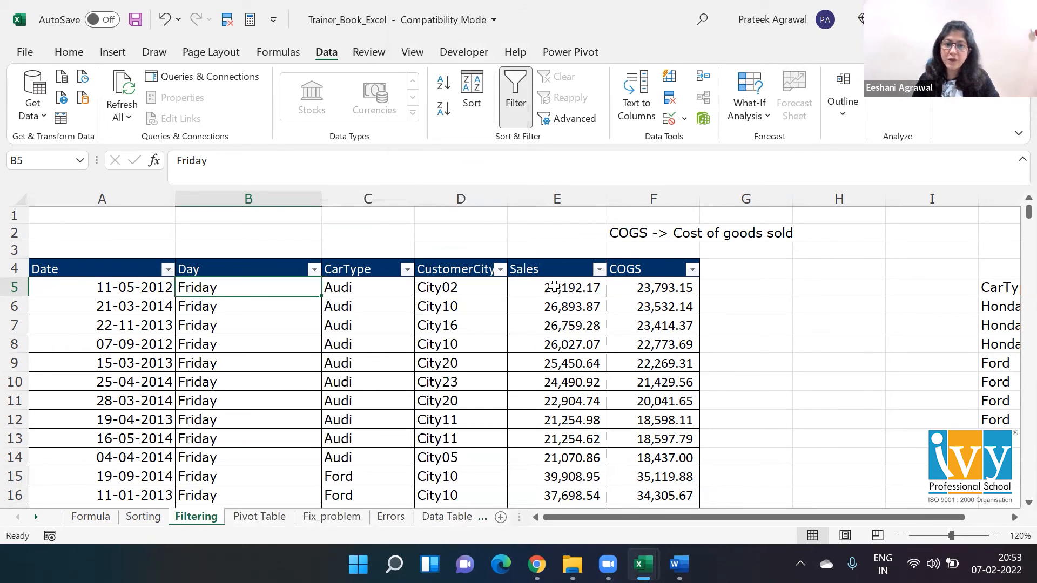
# Examine the text filter options of the CarType column and the number filter options of the Sales column.
pyautogui.click(406, 270)
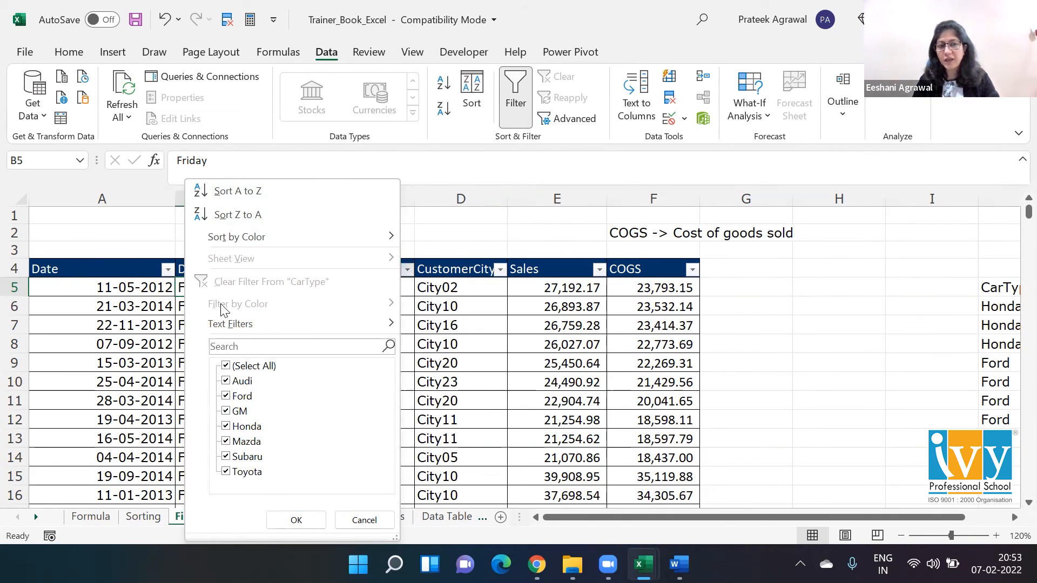
pyautogui.moveTo(216, 324)
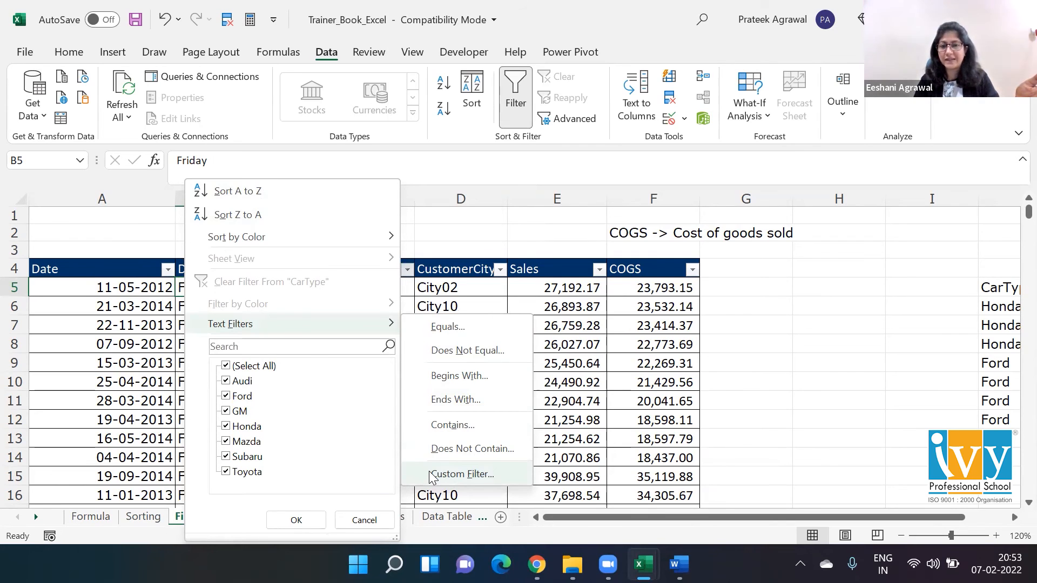
pyautogui.click(599, 269)
pyautogui.click(599, 269)
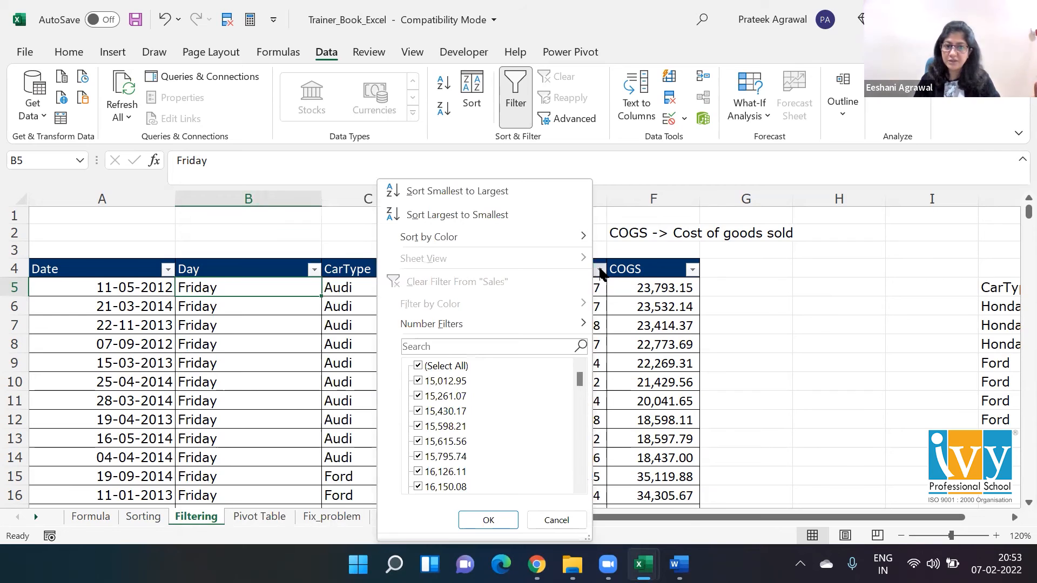
pyautogui.moveTo(459, 330)
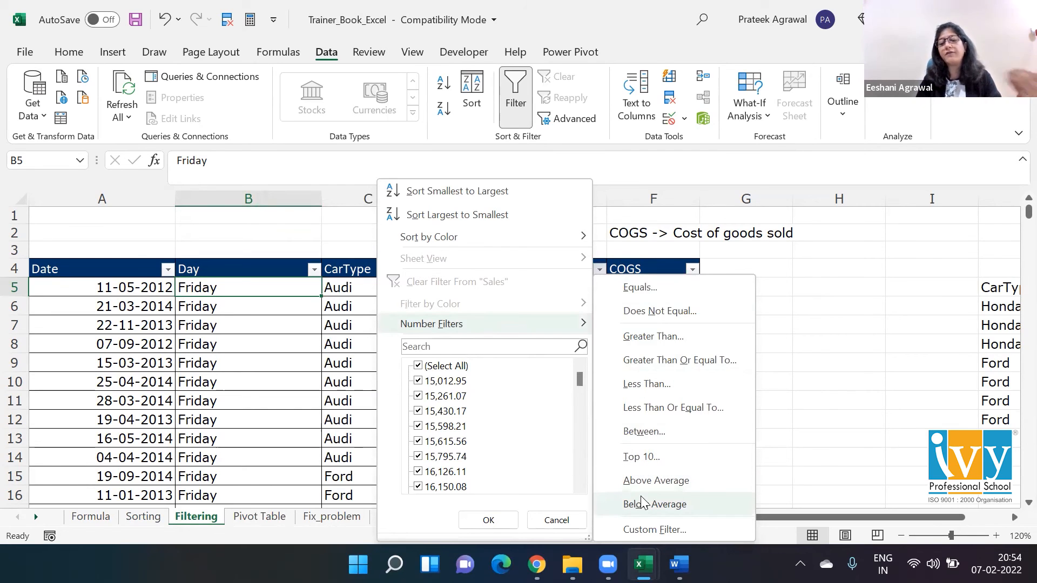
pyautogui.click(309, 436)
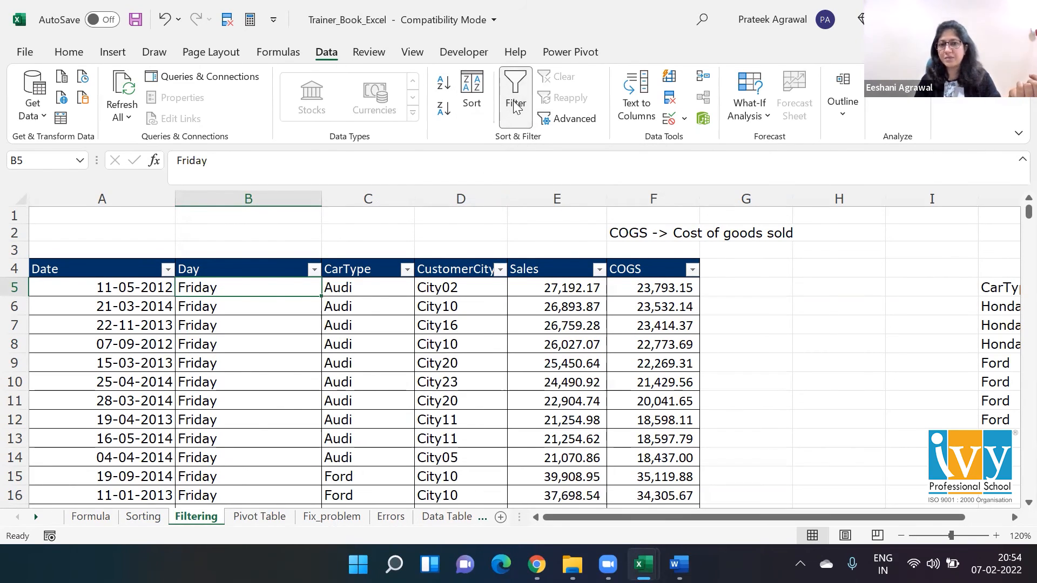
pyautogui.click(145, 346)
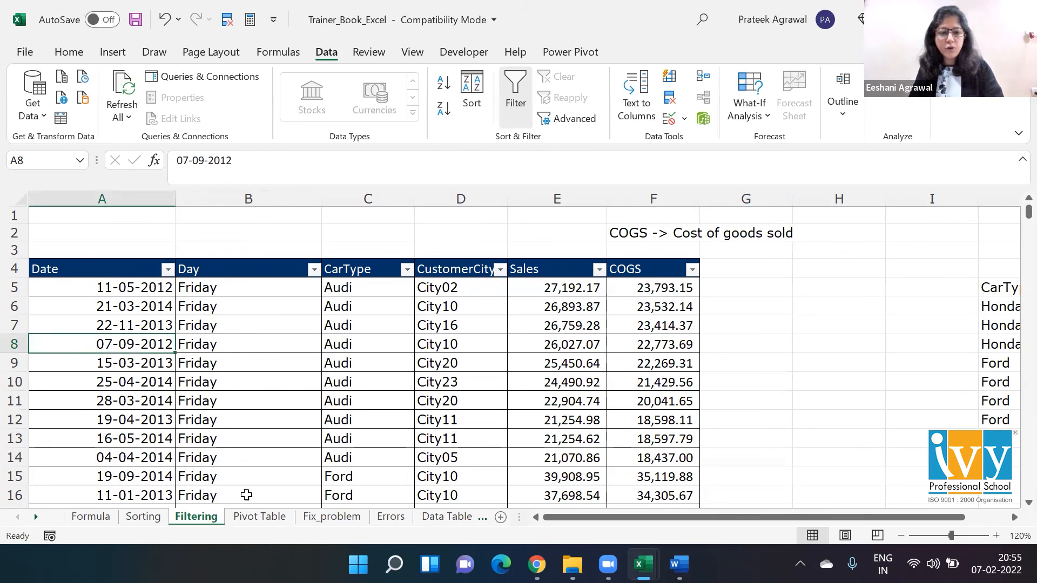
# Go to the Sorting sheet and review what its table can be sorted on, without applying a sort.
pyautogui.click(143, 517)
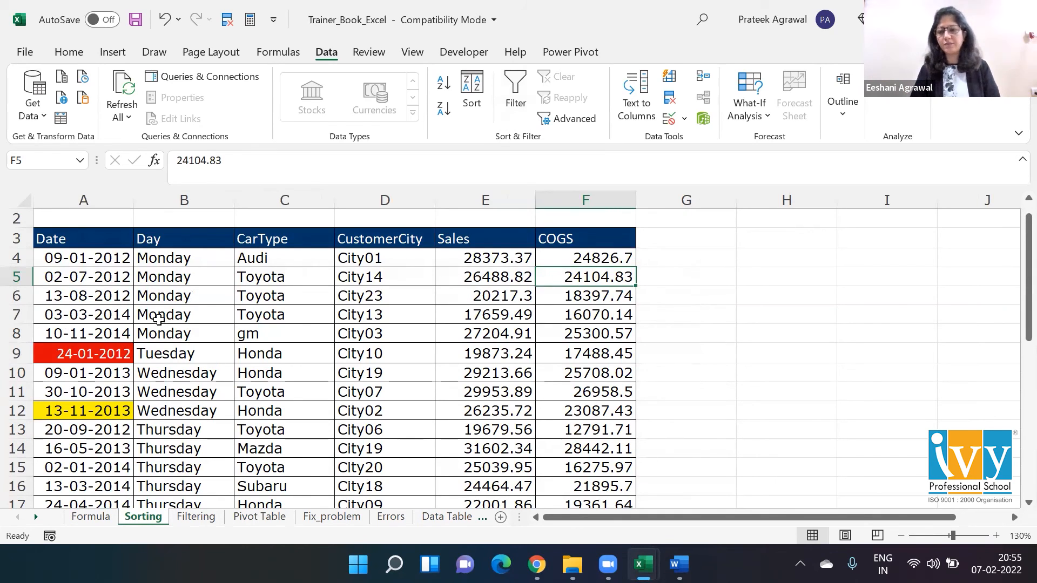
pyautogui.click(121, 238)
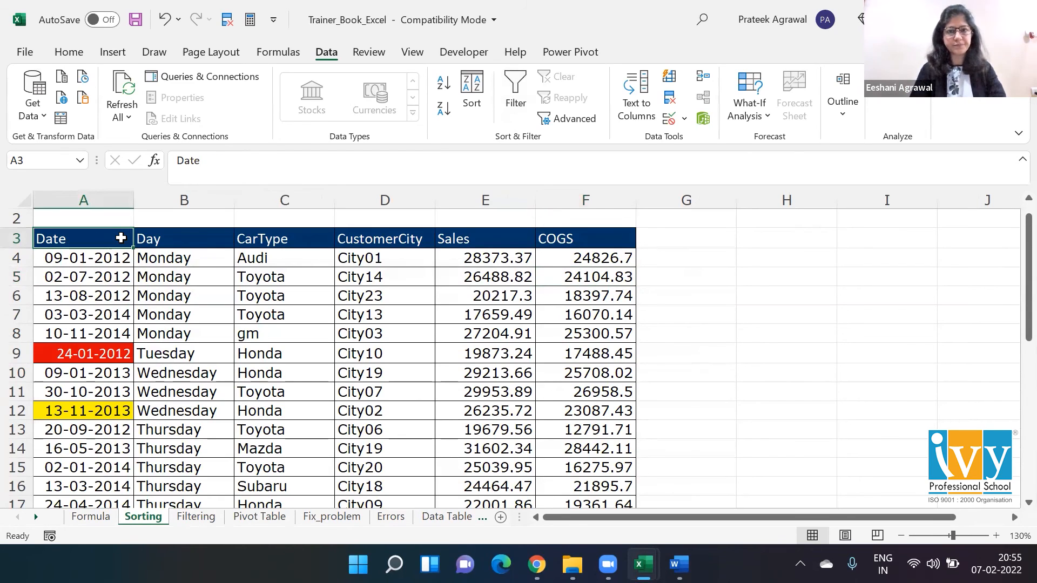
pyautogui.click(471, 103)
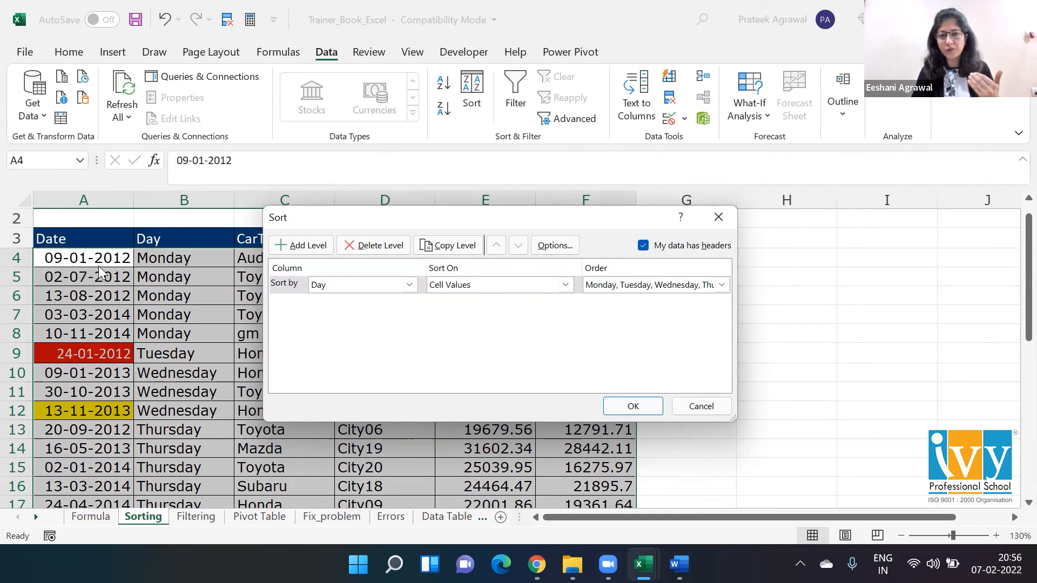
pyautogui.click(450, 287)
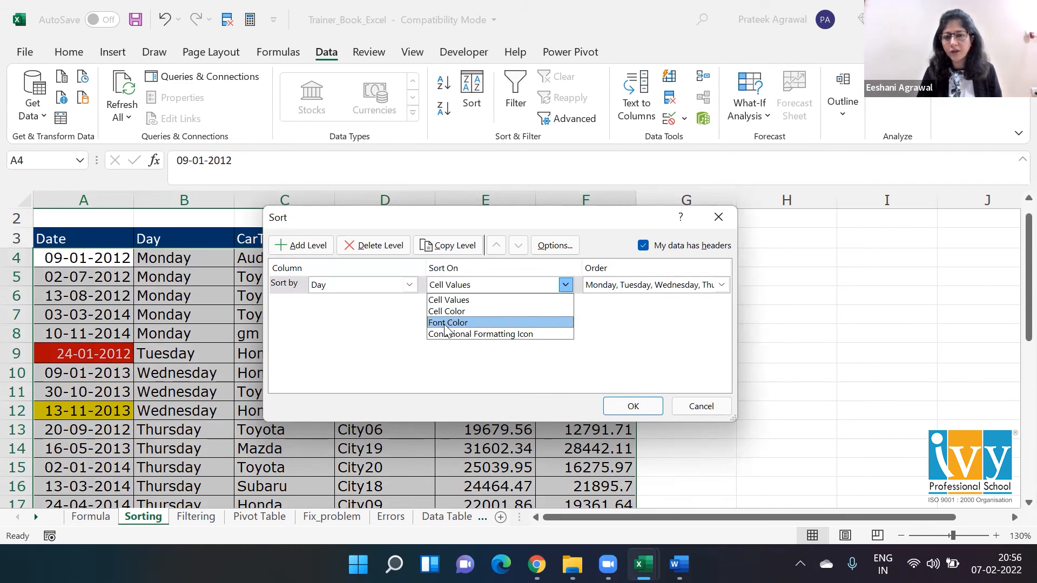
pyautogui.click(705, 407)
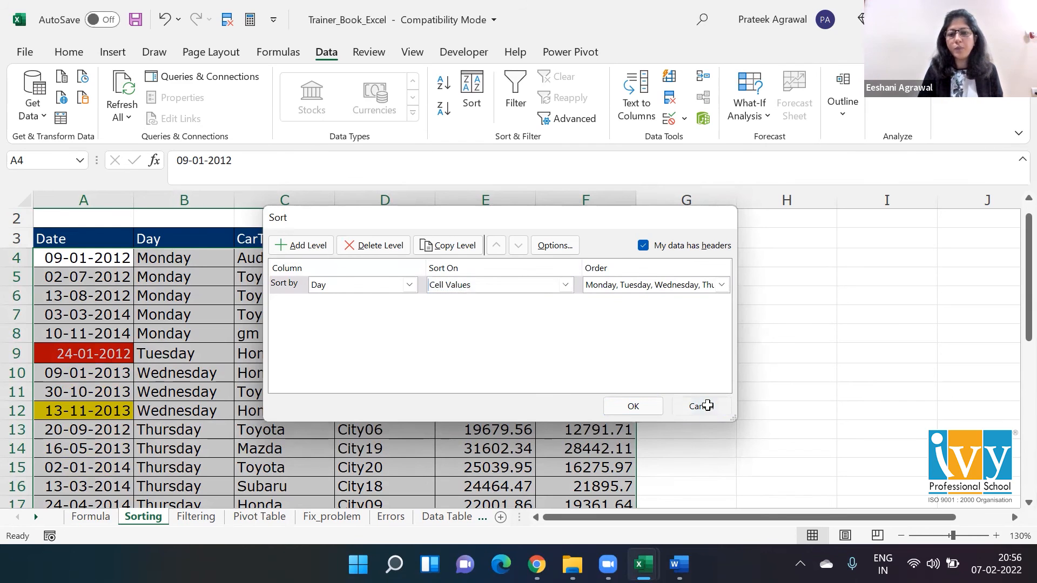
pyautogui.click(706, 407)
# Examine the fill and font colors of the date cells A4, A9 and A12 on the Sorting sheet.
pyautogui.click(65, 54)
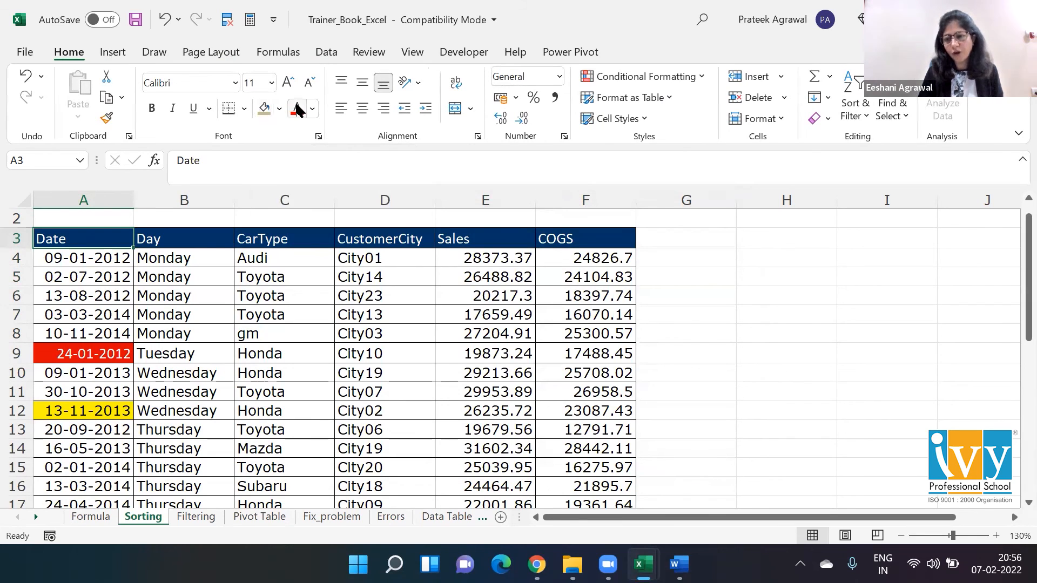
pyautogui.click(99, 252)
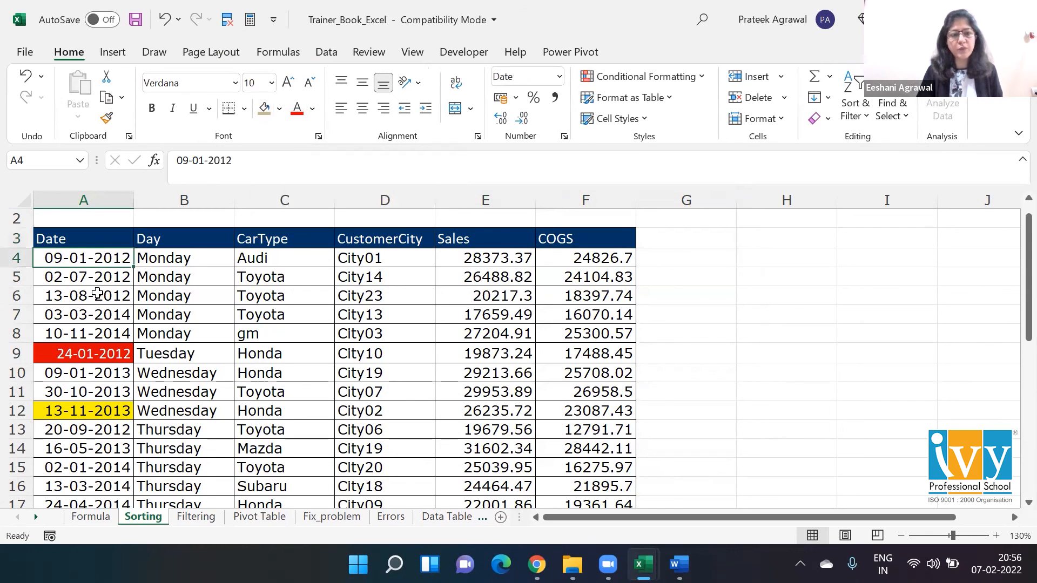
pyautogui.click(90, 354)
pyautogui.click(96, 410)
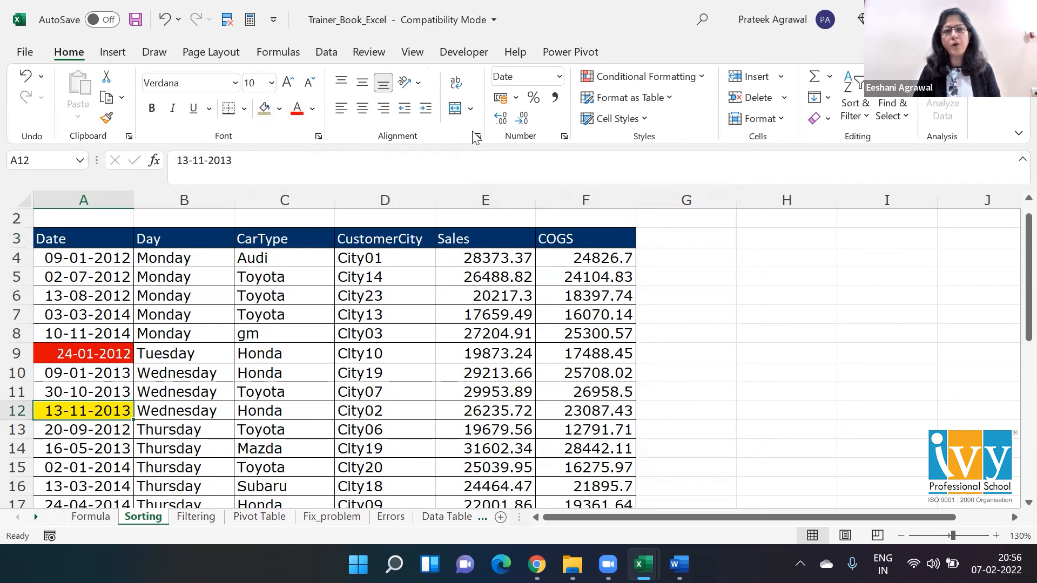
# Set up a custom sort by Date on Cell Color with yellow on top.
pyautogui.click(334, 58)
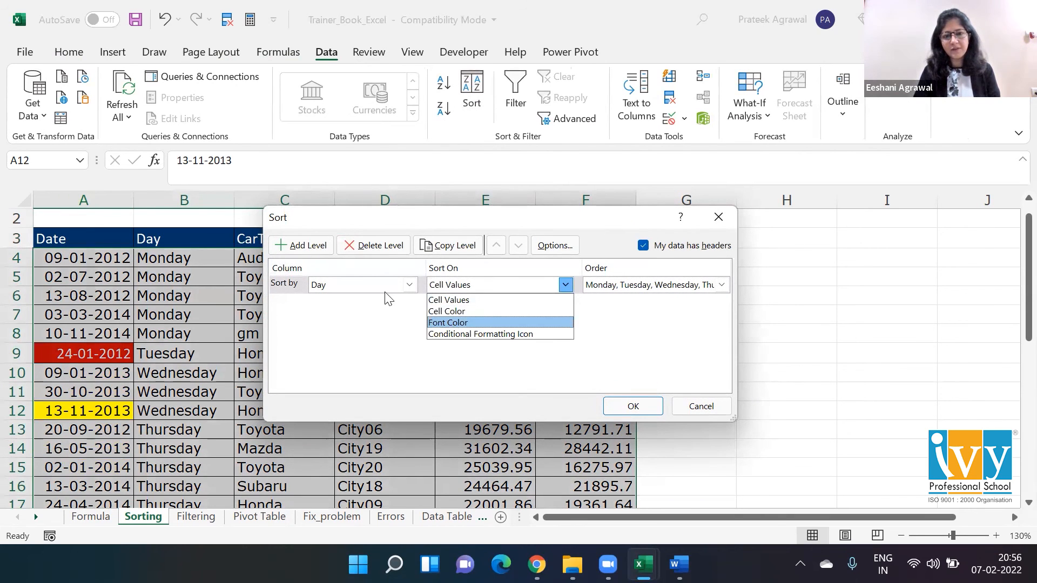
pyautogui.click(381, 291)
pyautogui.click(380, 286)
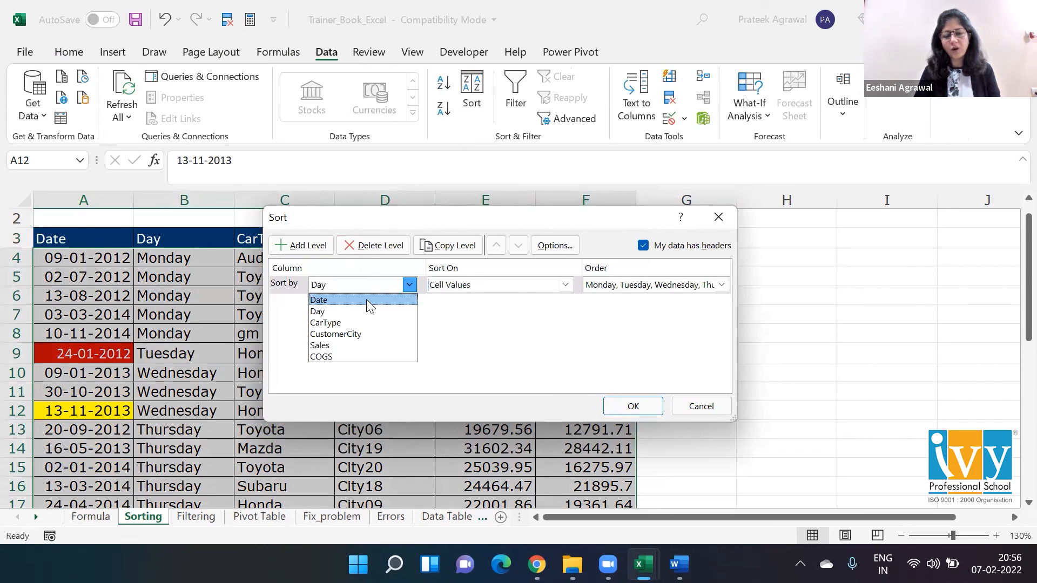
pyautogui.click(366, 297)
pyautogui.click(461, 284)
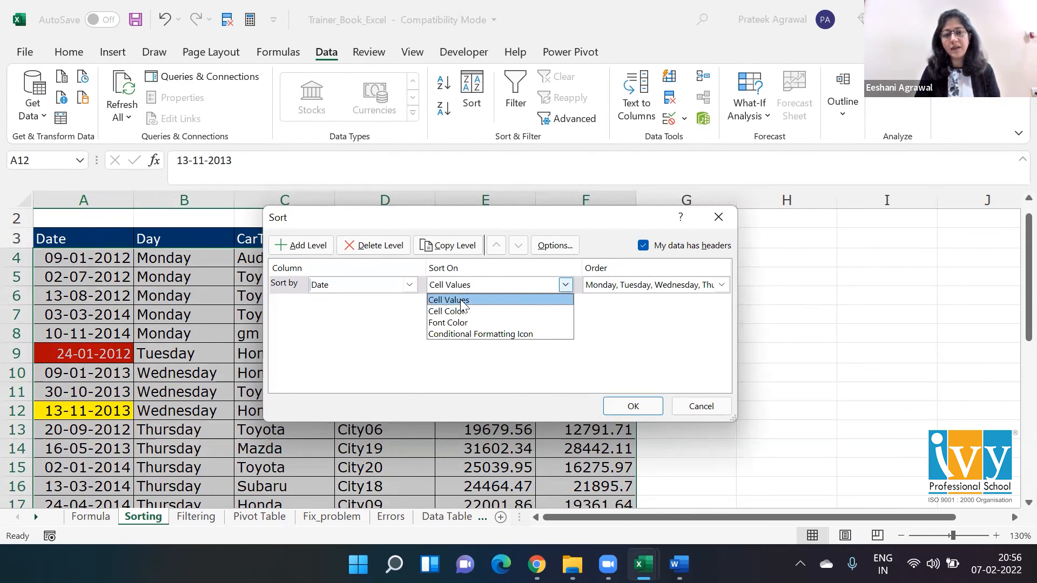
pyautogui.click(462, 313)
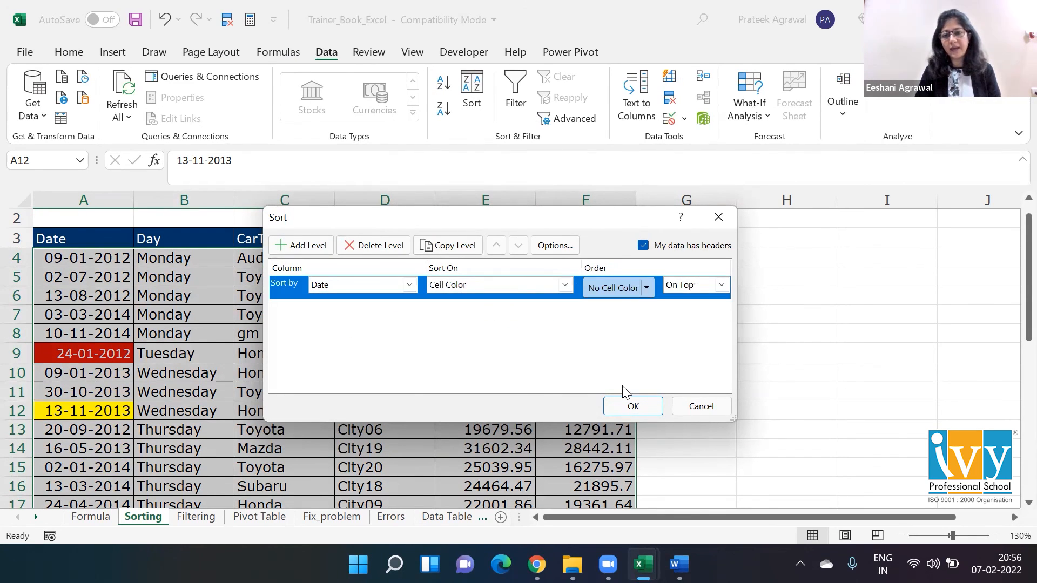
pyautogui.click(651, 286)
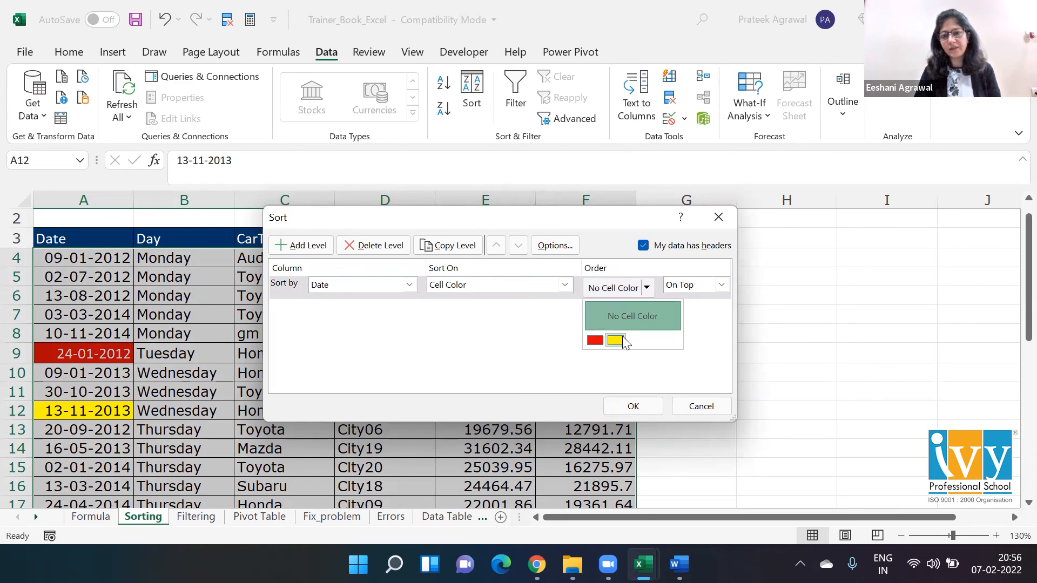
pyautogui.click(615, 340)
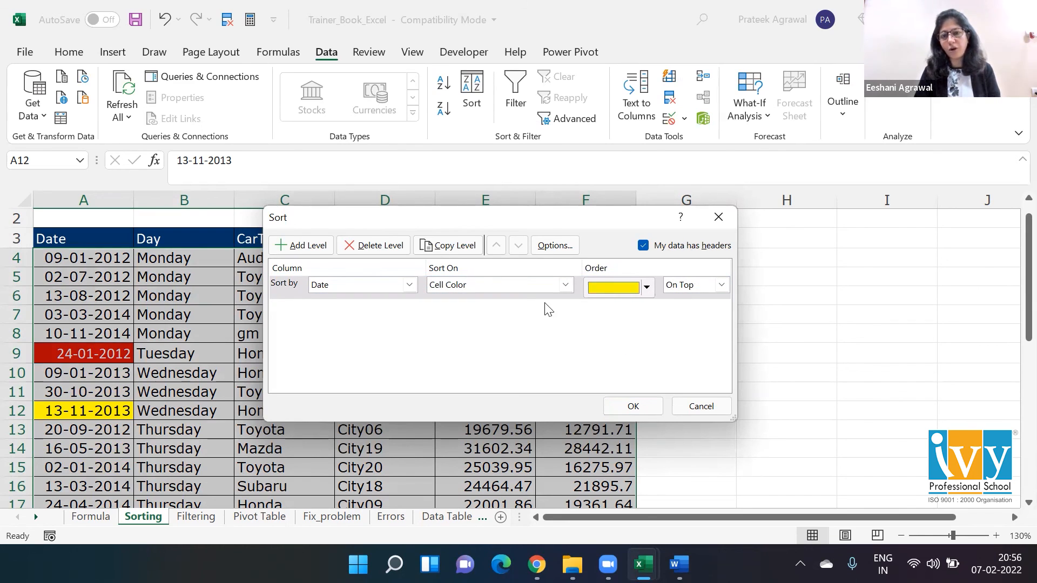
# Copy the sort level, set the copy's Date cell color to red on top, and apply the two-level sort.
pyautogui.click(447, 253)
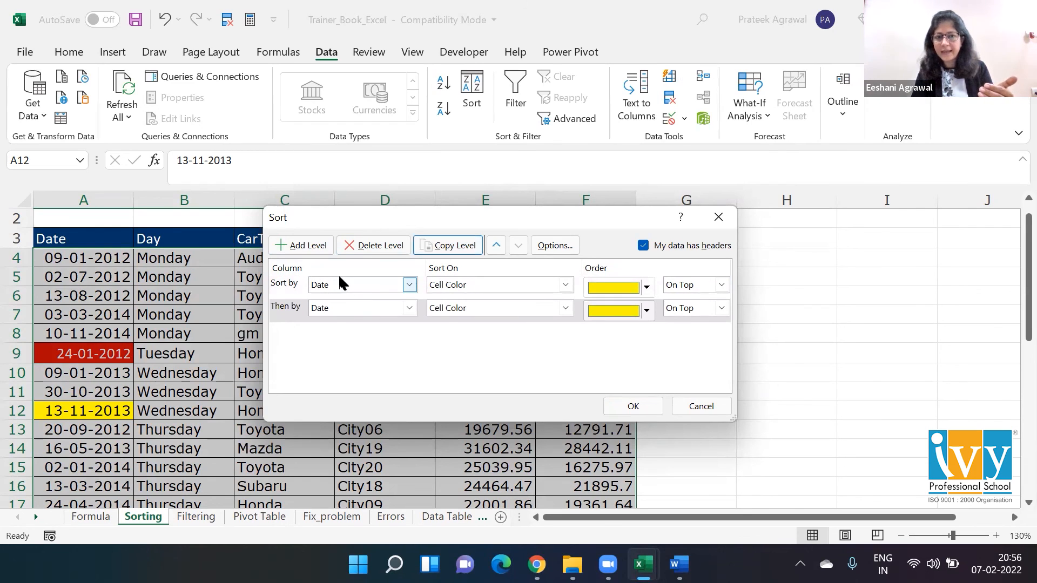
pyautogui.click(636, 312)
pyautogui.click(596, 363)
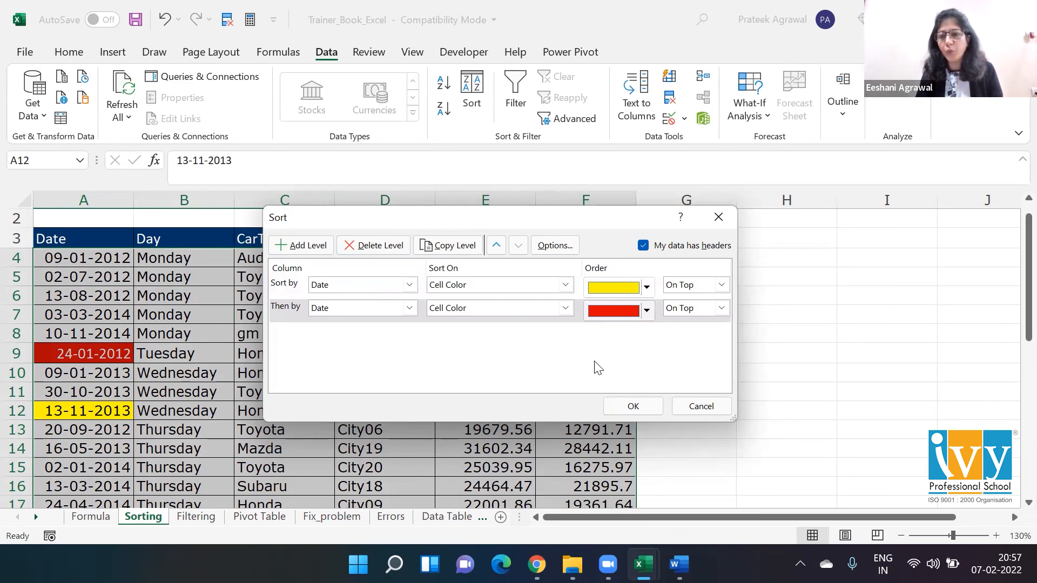
pyautogui.click(640, 405)
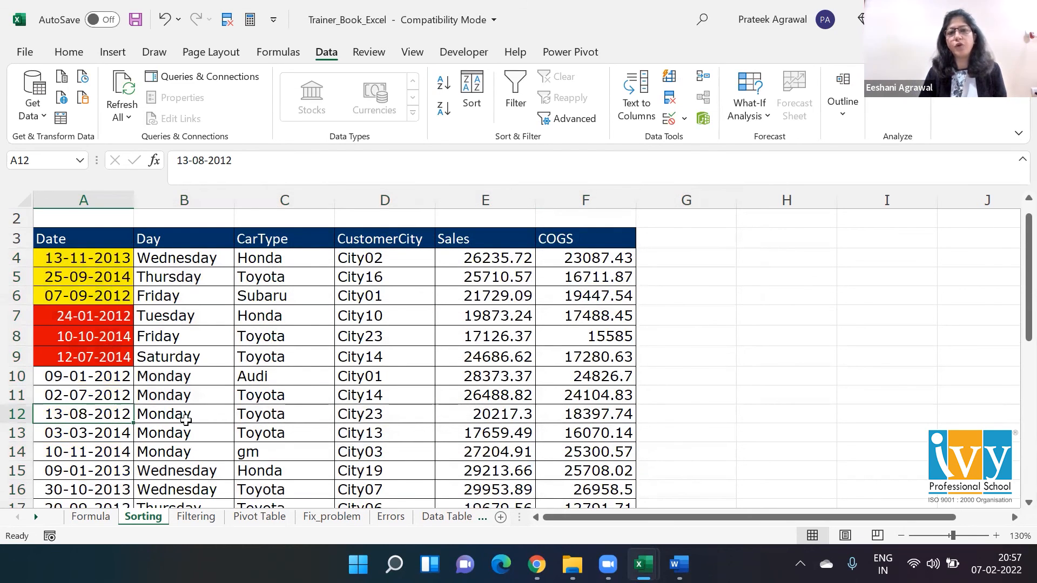
# Change the first Date sort level to sort on Font Color with white (RGB 255, 255, 255) on top.
pyautogui.click(470, 89)
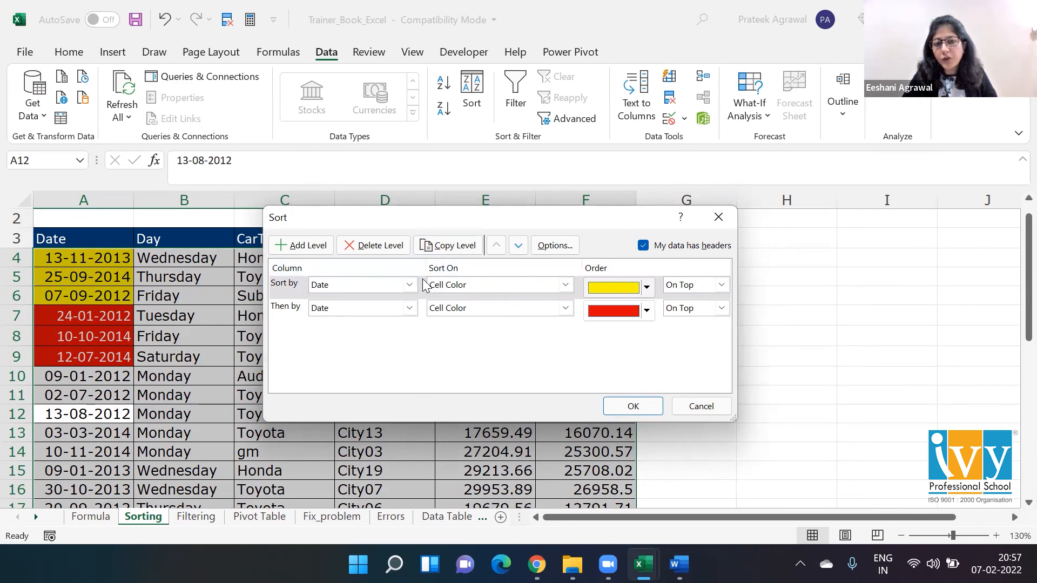
pyautogui.click(458, 285)
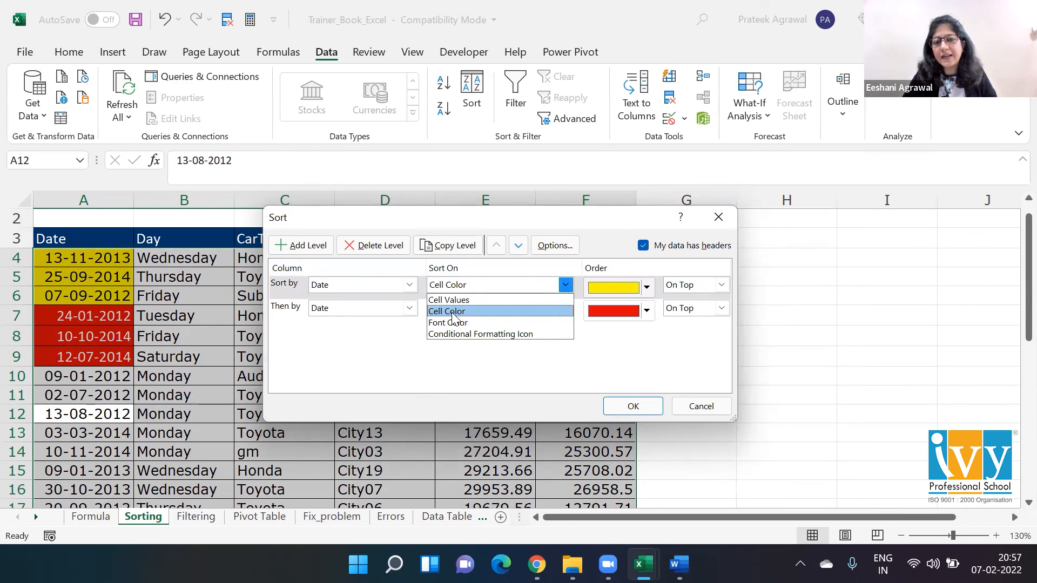
pyautogui.click(460, 317)
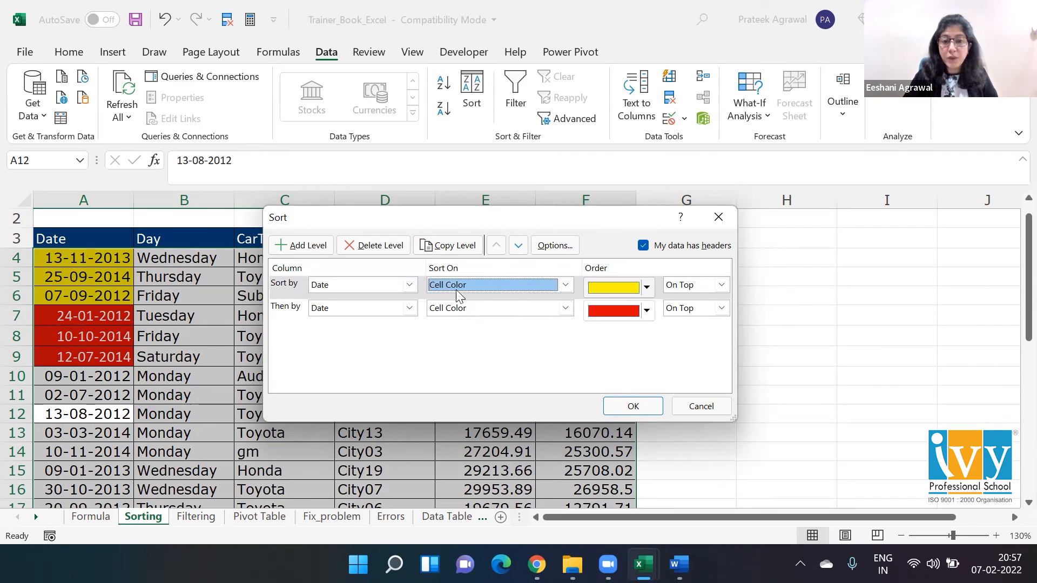
pyautogui.click(462, 287)
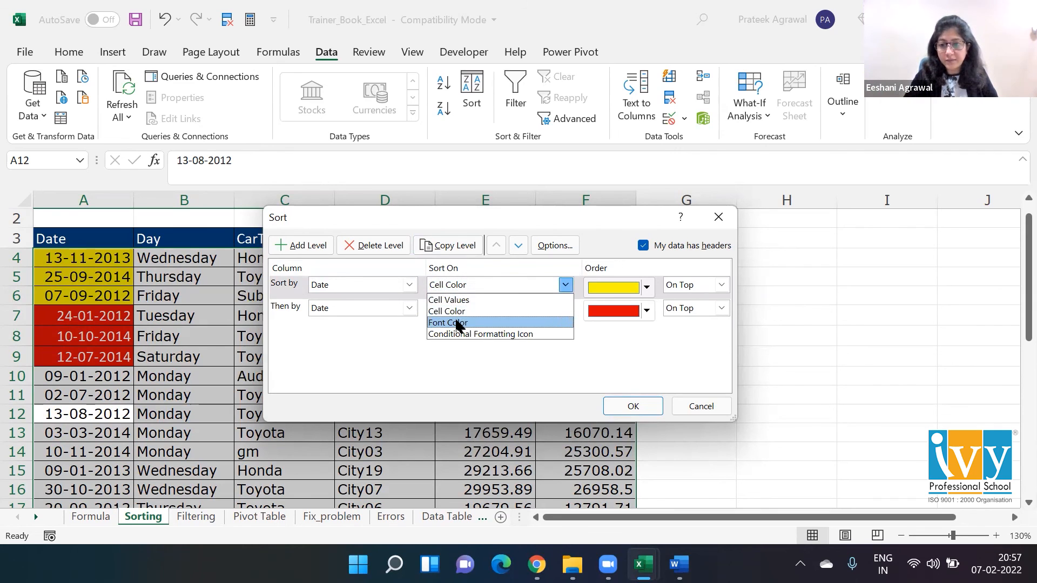
pyautogui.click(458, 323)
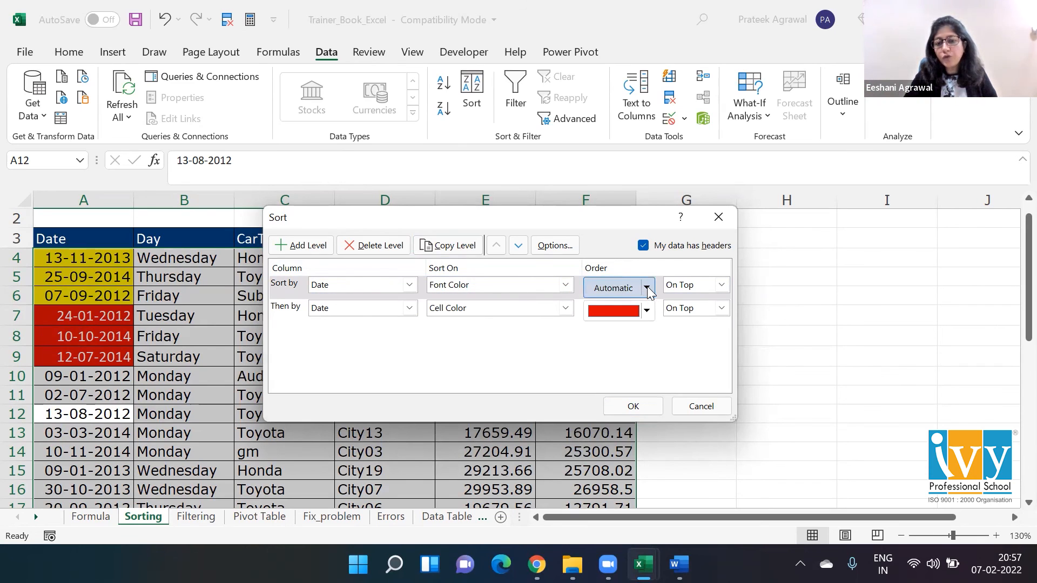
pyautogui.click(646, 289)
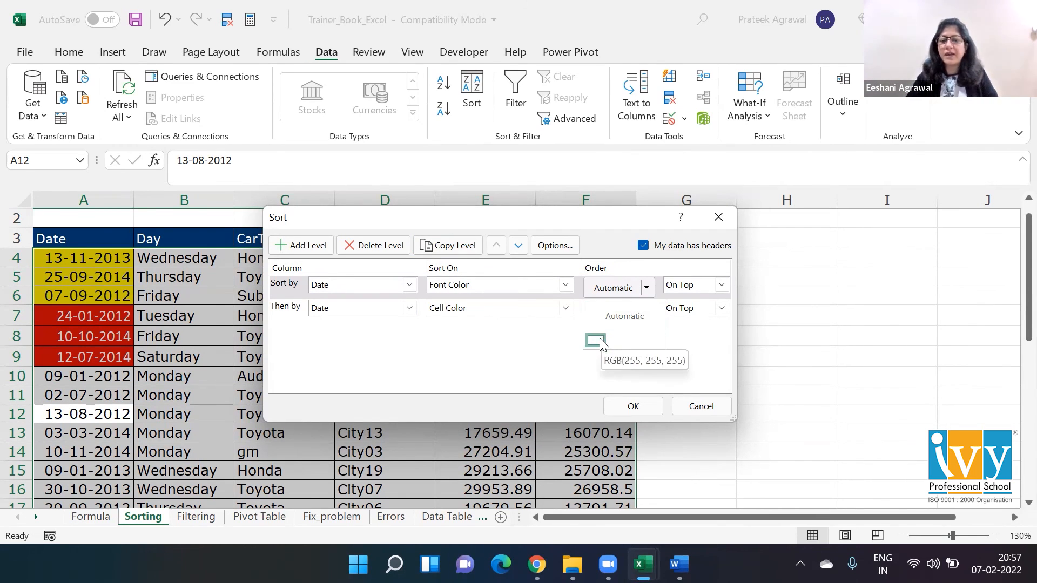
pyautogui.click(601, 341)
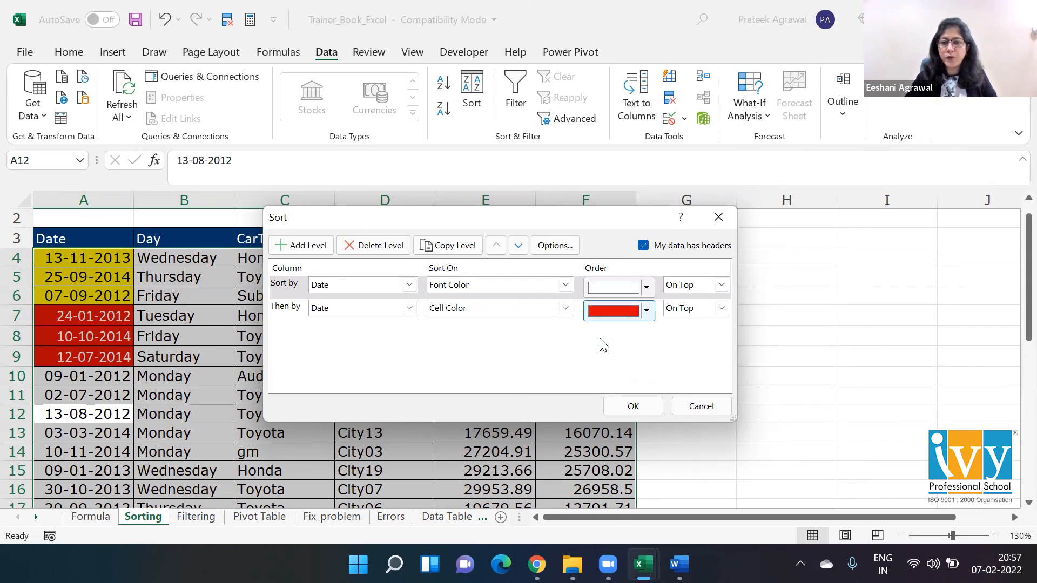
# Delete the second sort level, Date by red cell color, and apply the remaining font color sort.
pyautogui.click(357, 306)
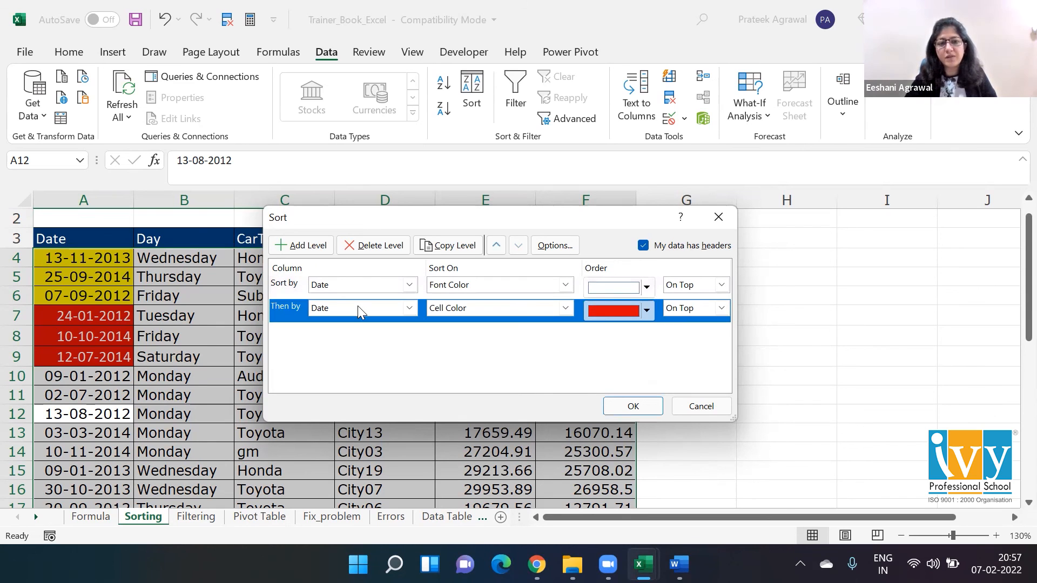
pyautogui.click(377, 248)
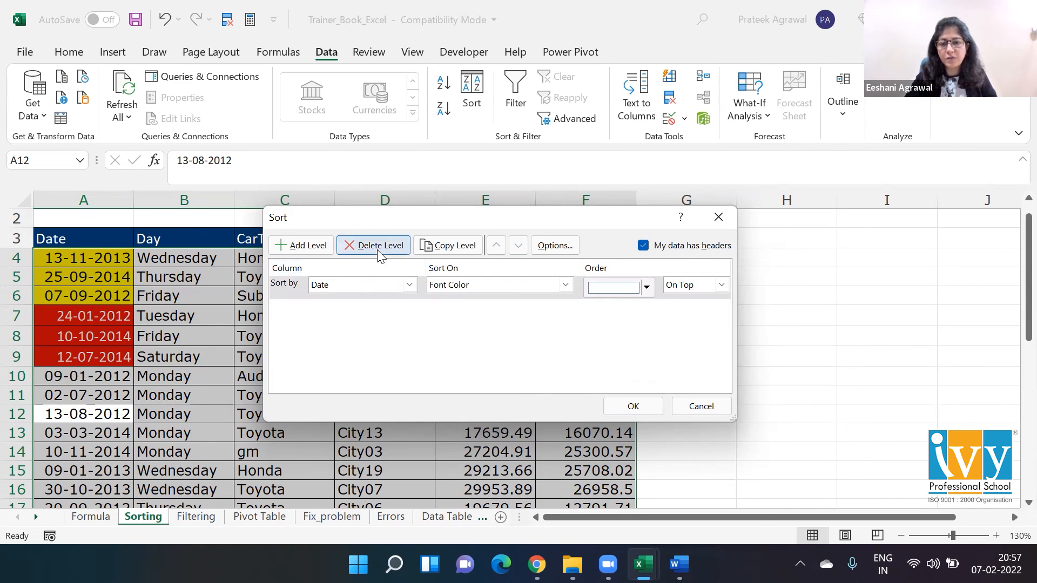
pyautogui.click(644, 406)
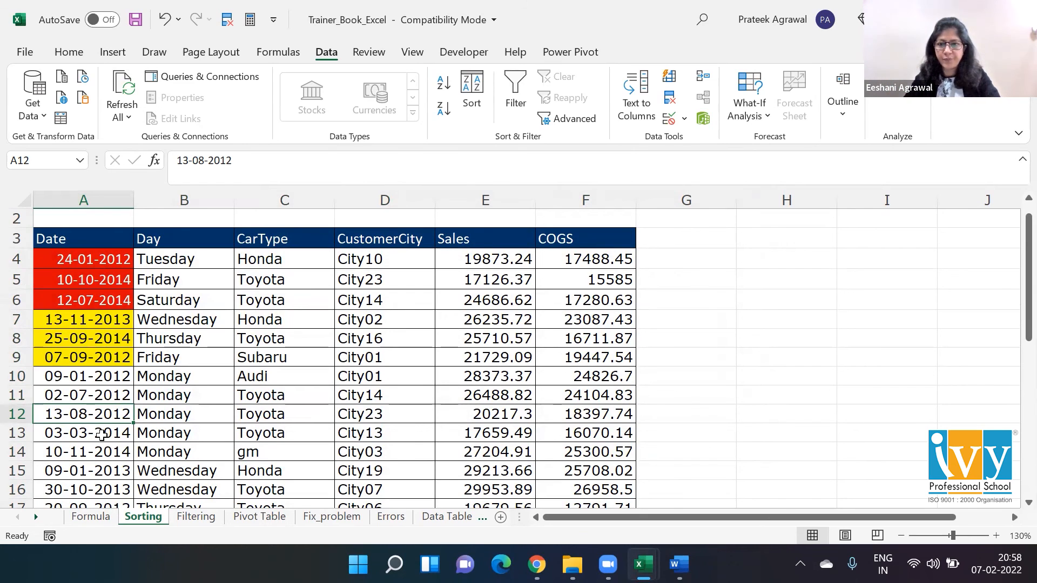
# Switch to the Basic to Intermediate course outline workbook and select cell B28 at the Data Sort and Filter heading.
pyautogui.hotkey('alt', 'Tab')
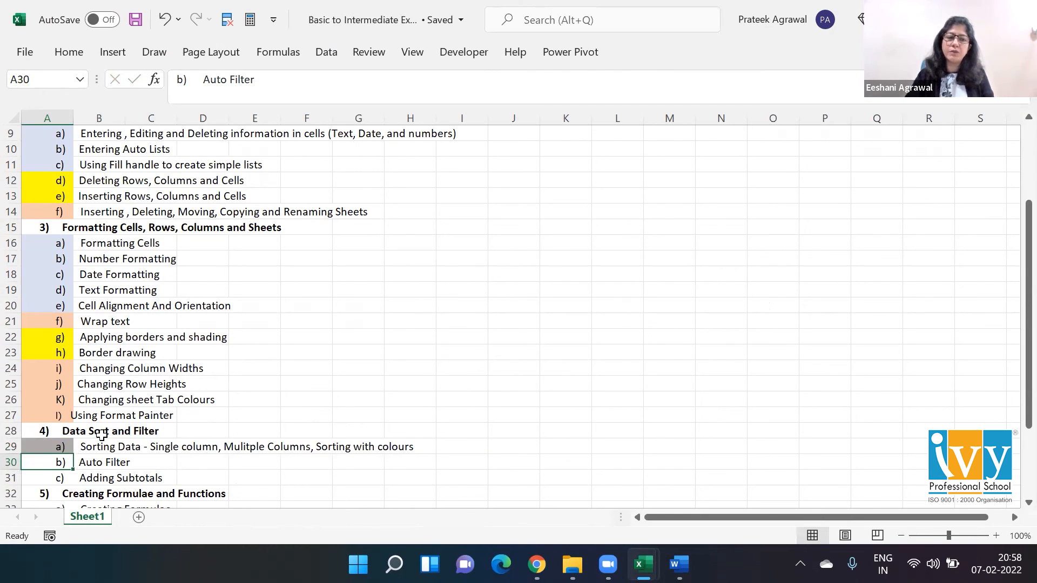
pyautogui.click(101, 434)
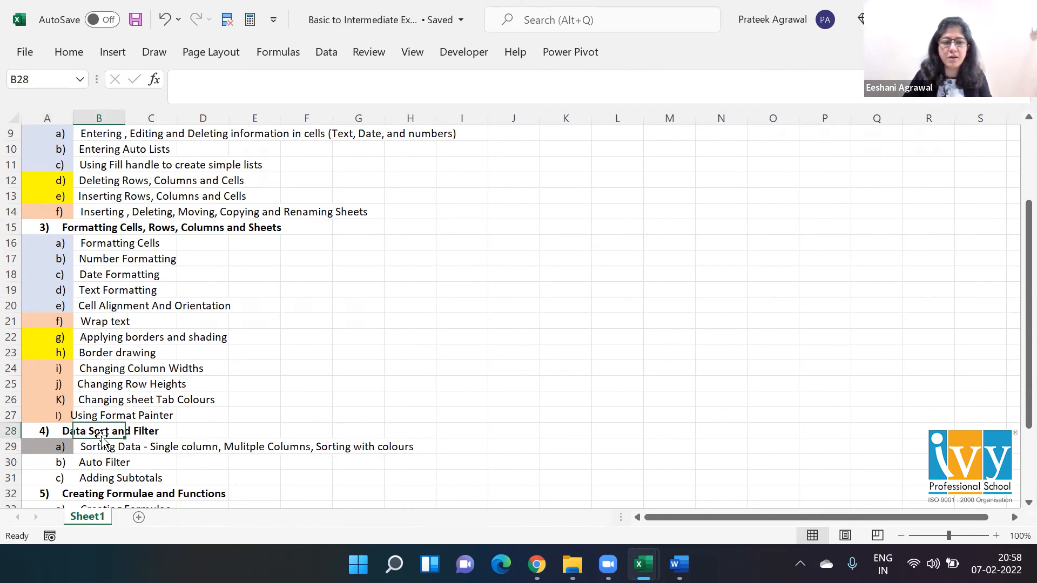